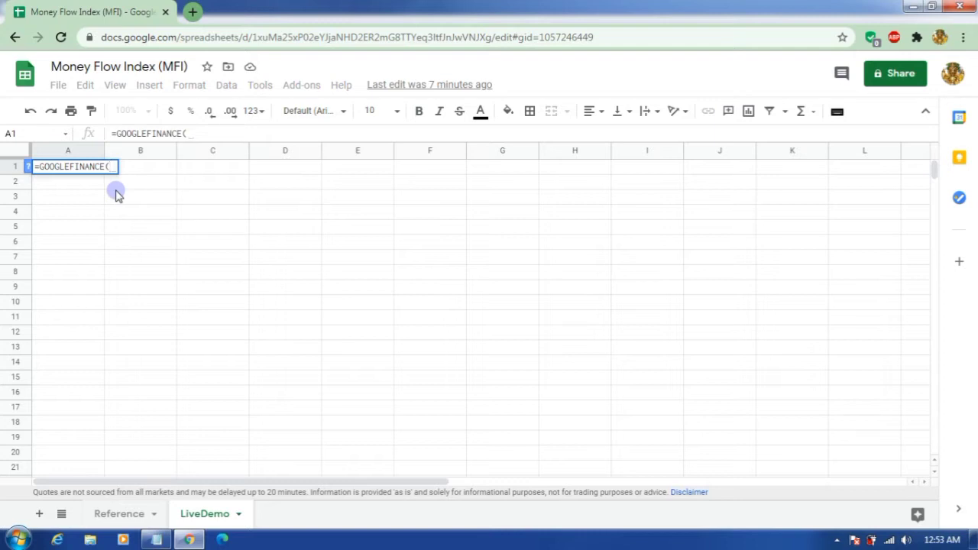
Enter "NSE:TATAPOWER" as the ticker argument of the GOOGLEFINANCE formula in cell A1
type("\"NSE")
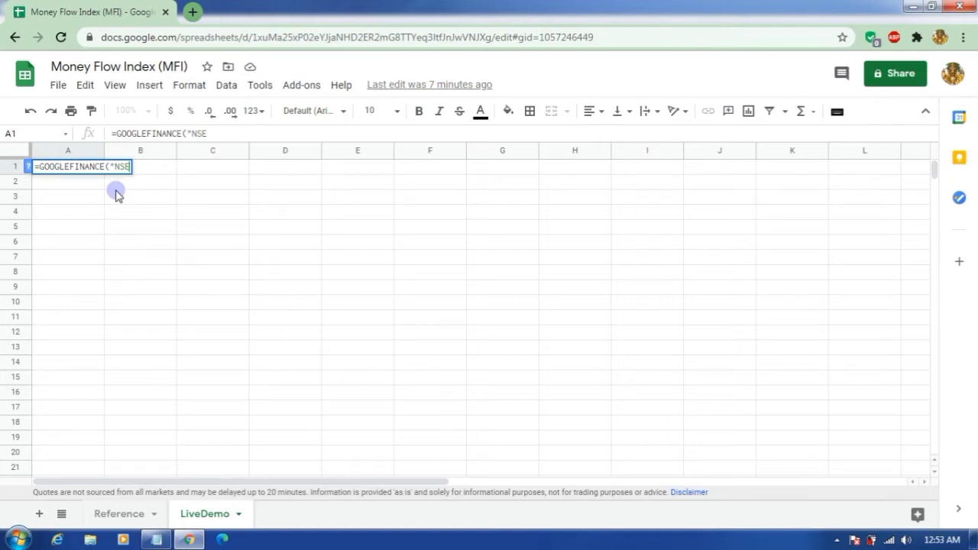
type(":TATA")
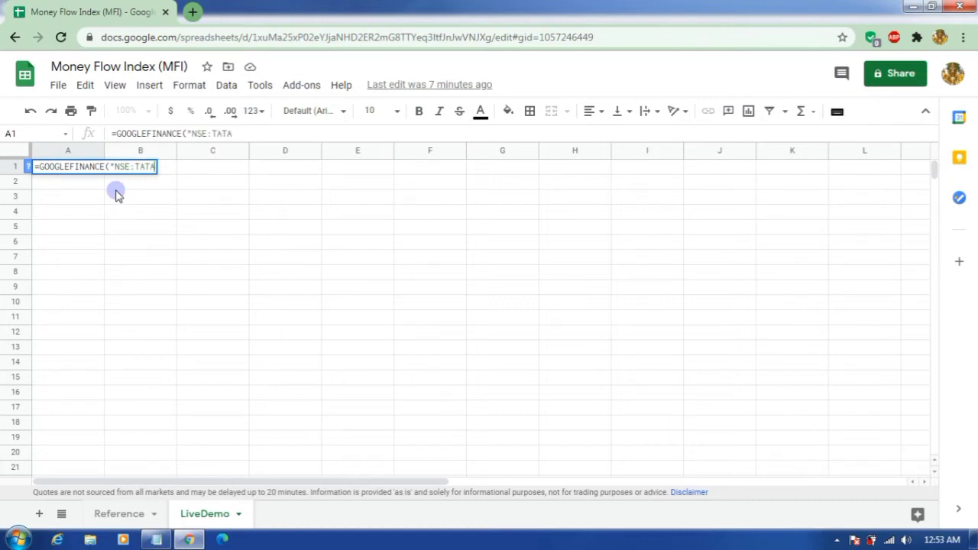
type("POWER\"")
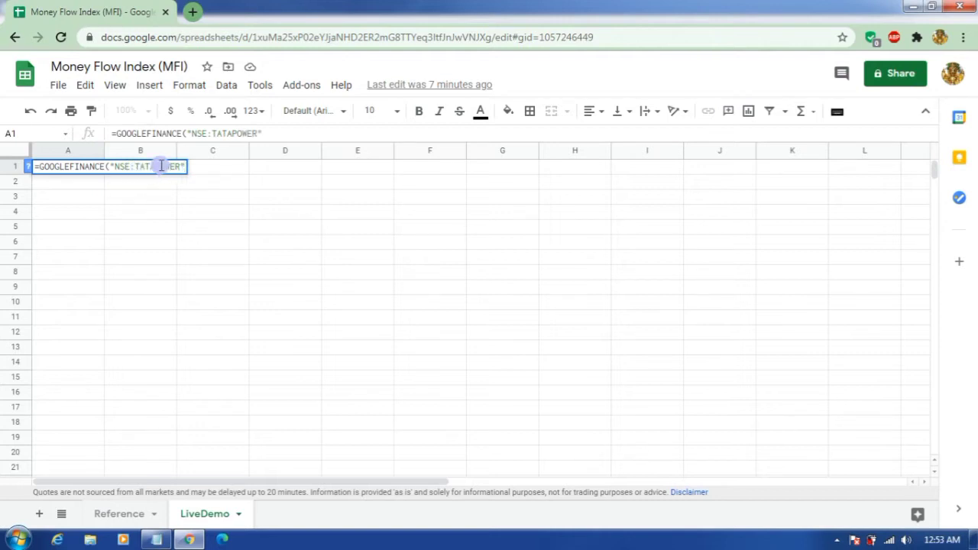
mouse_move(135, 166)
left_mouse_down()
mouse_move(172, 166)
mouse_move(133, 167)
left_mouse_up()
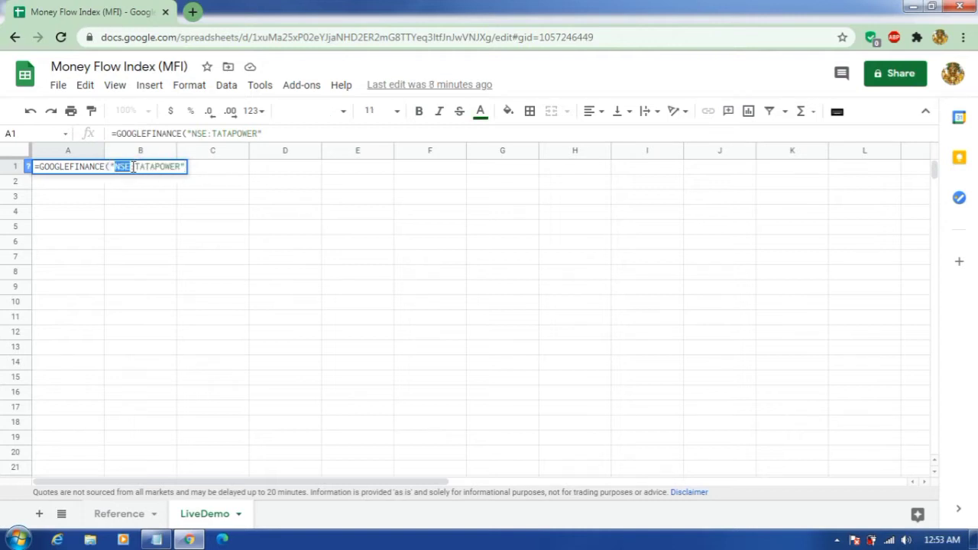
left_click(146, 167)
double_click(121, 166)
left_click(146, 166)
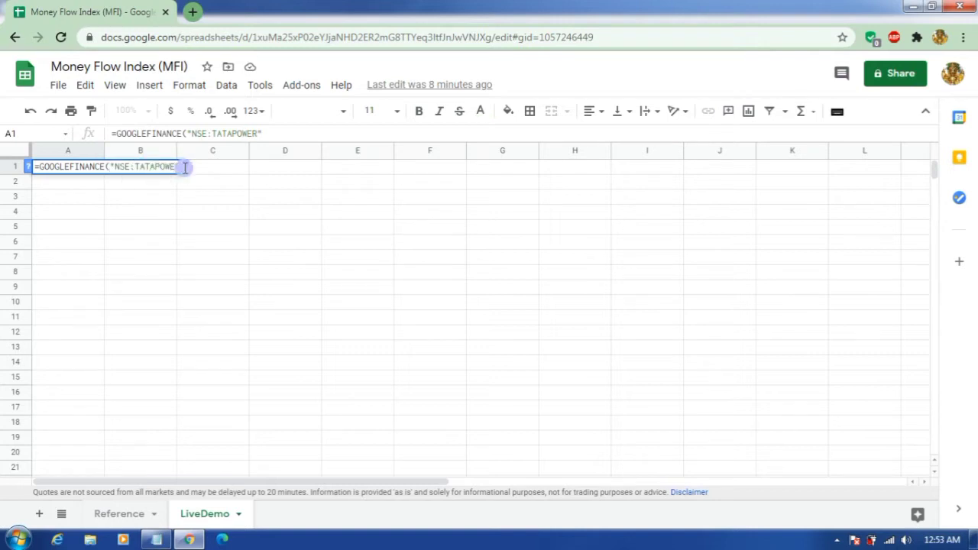
left_click(185, 168)
Add the attribute "all" and the start date TODAY()-45 to the GOOGLEFINANCE formula in A1
type(",")
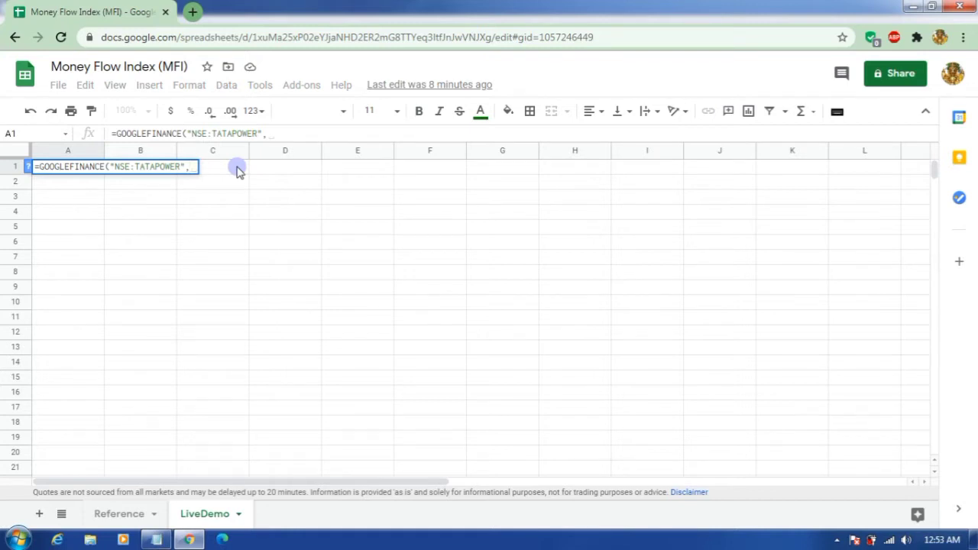
type("\"")
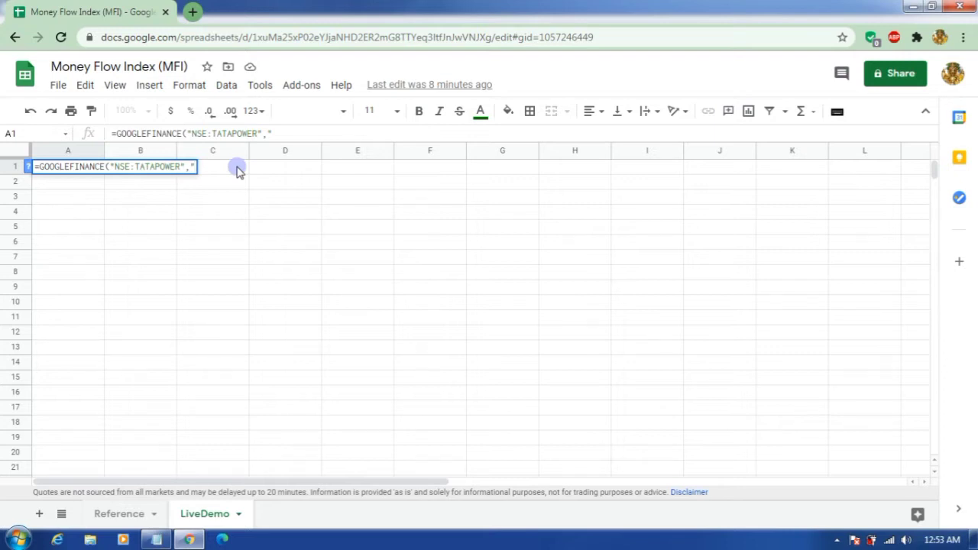
type("all\"")
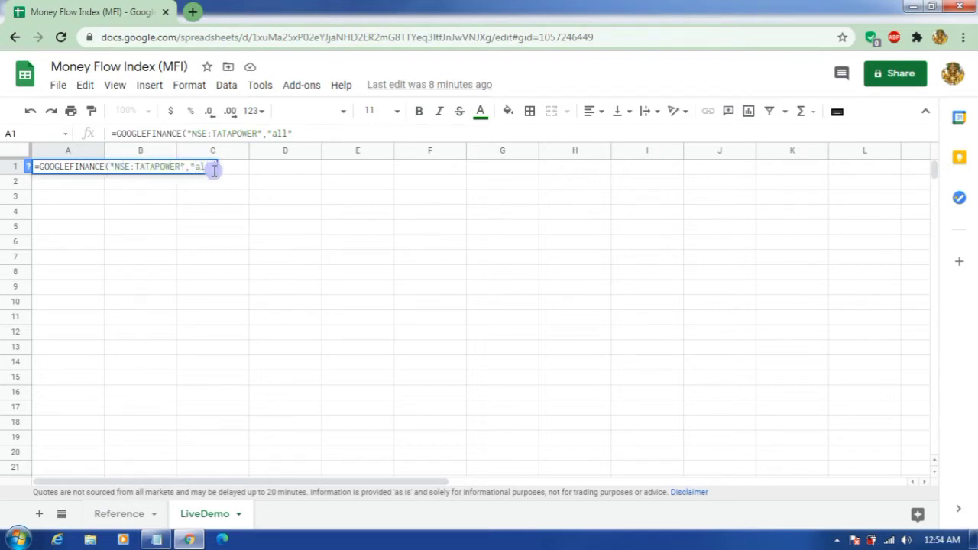
type(",")
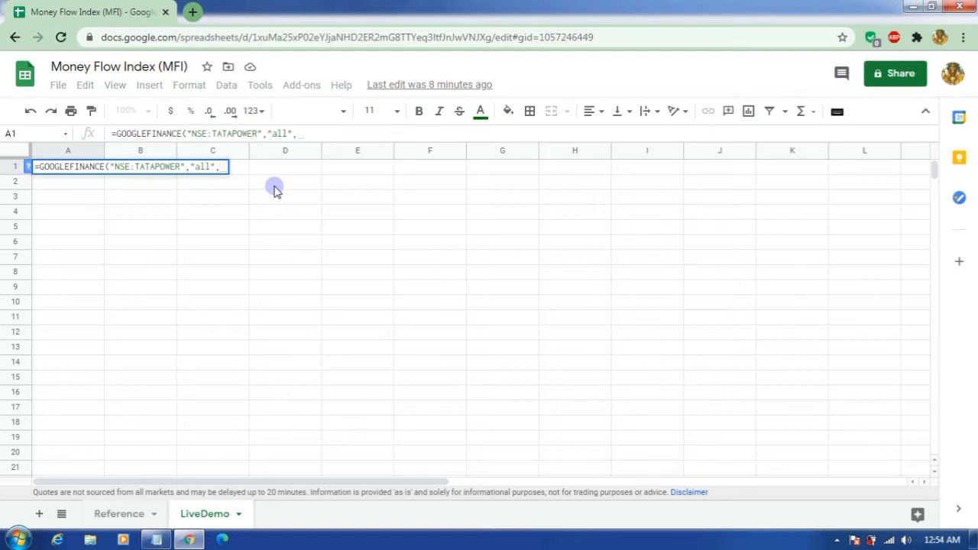
type("TODAY")
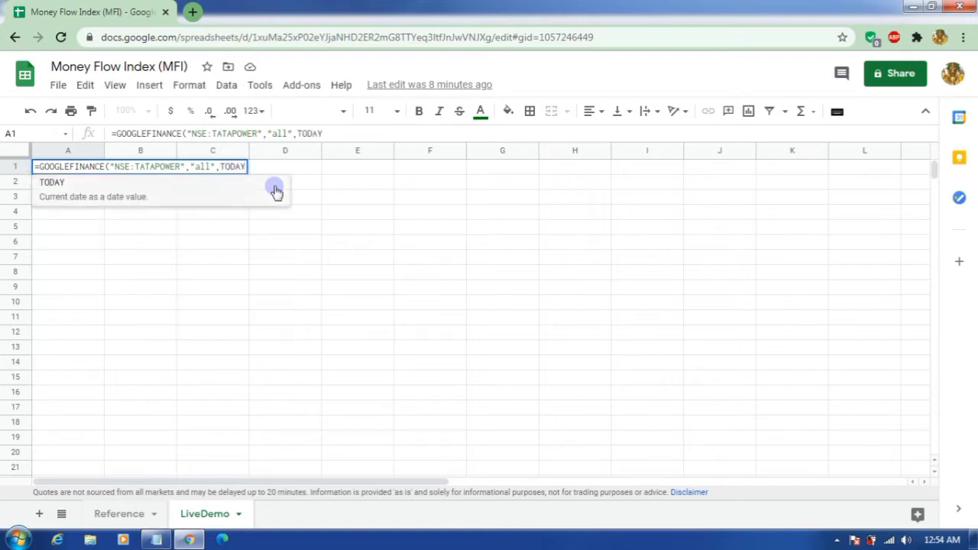
left_click(276, 191)
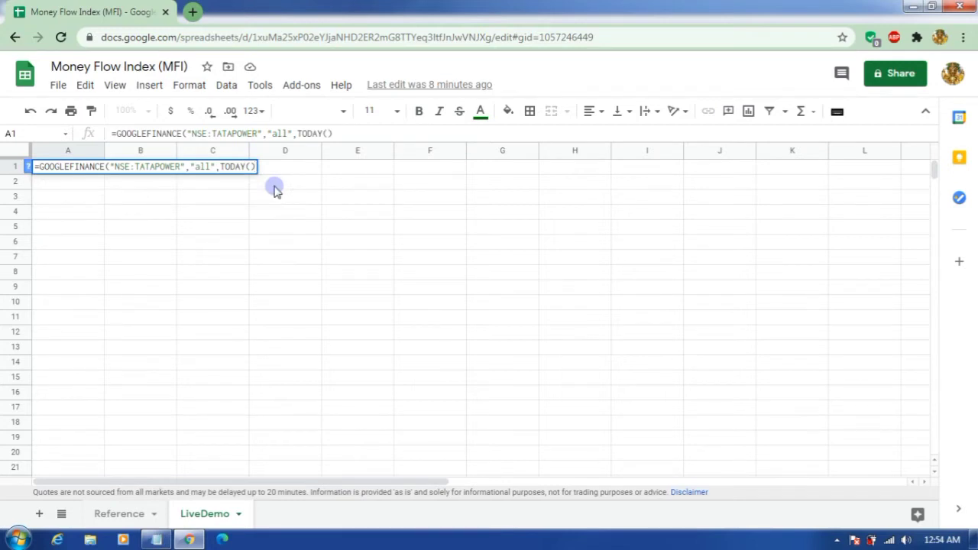
type("-")
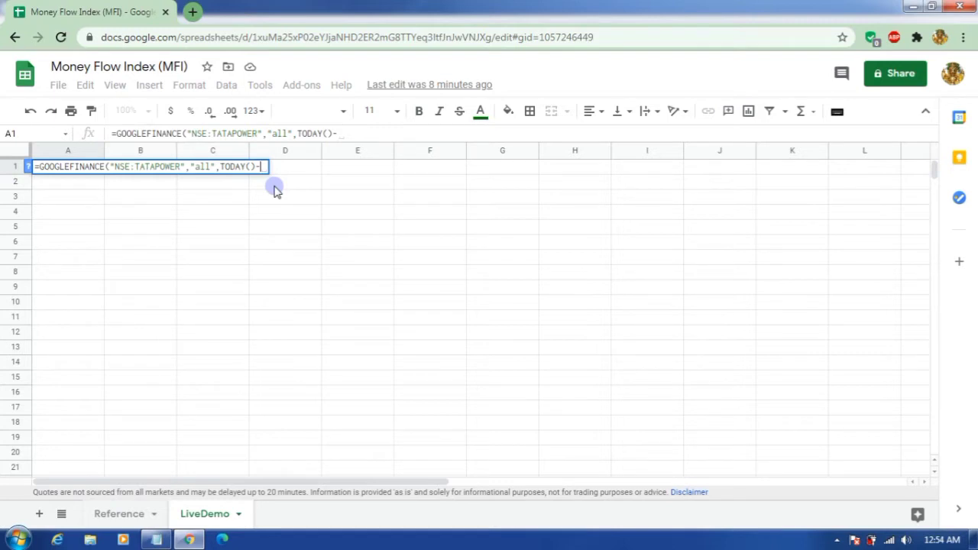
type("45")
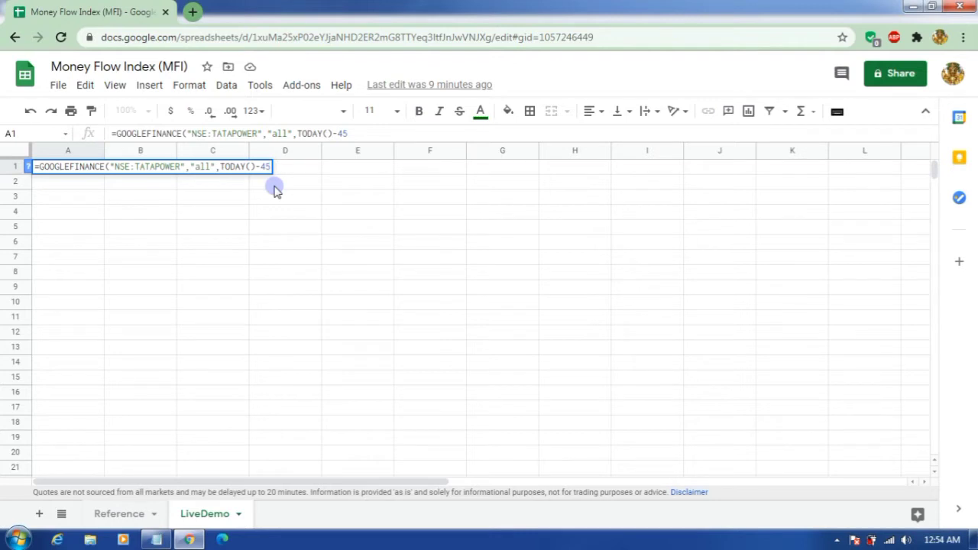
Complete the A1 formula with the end date TODAY() and the interval "DAILY", and commit it
type(",")
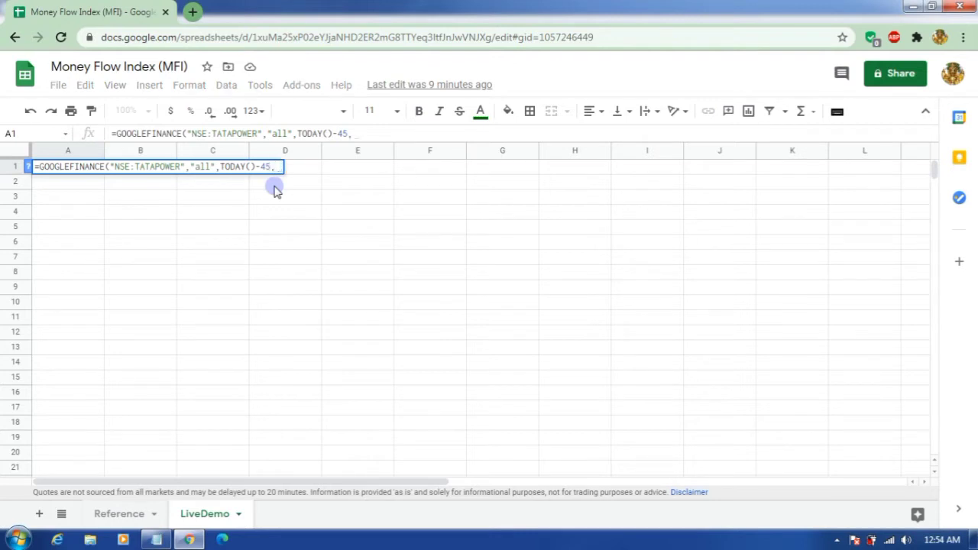
type("TODAY")
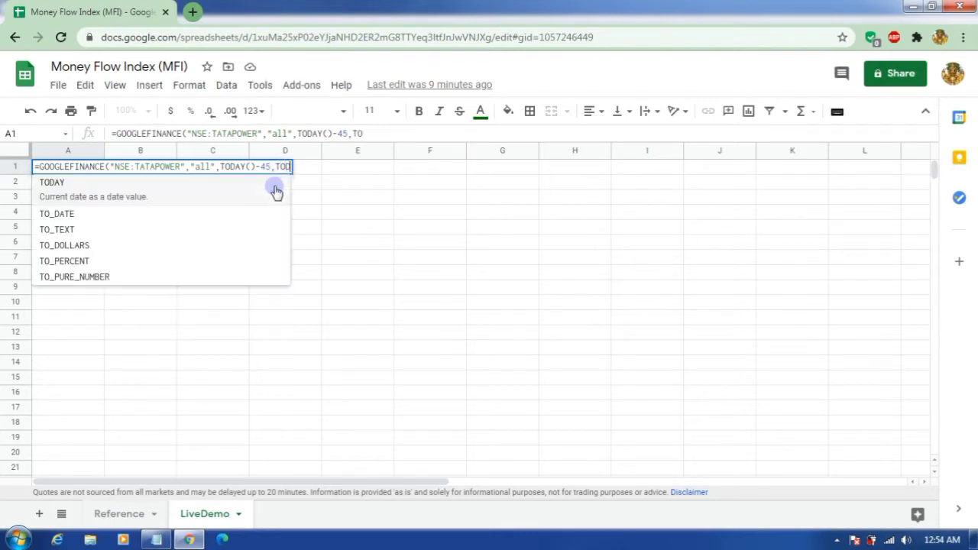
type("()")
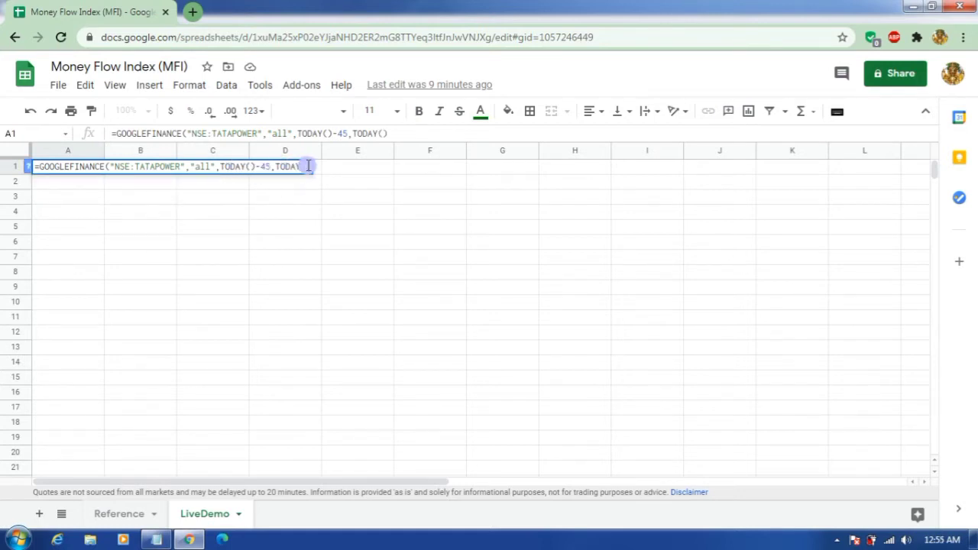
type(",")
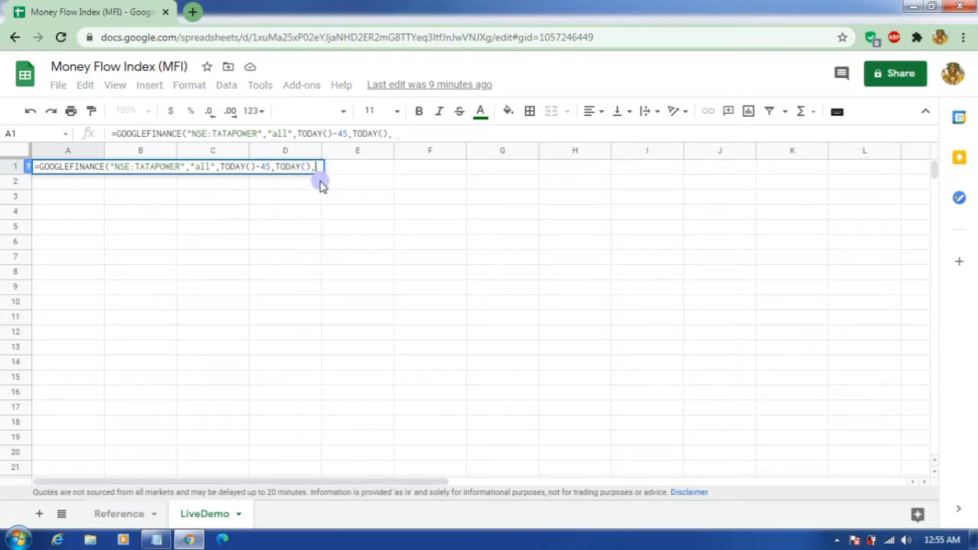
type("\"\"")
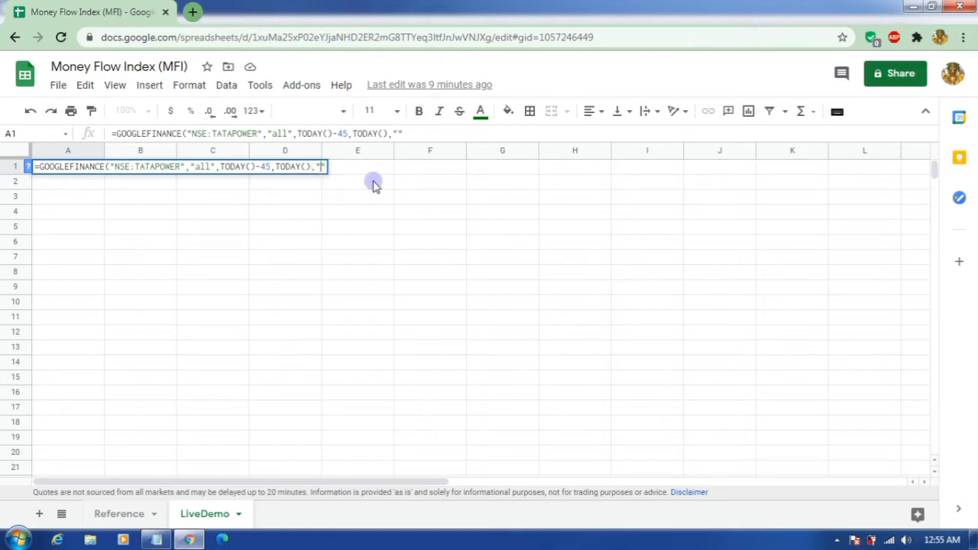
type("DAILY")
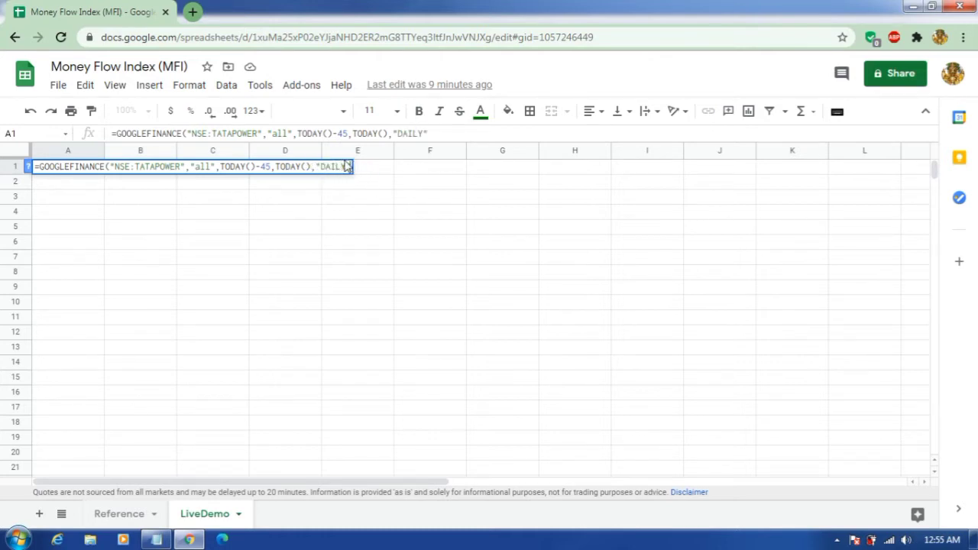
type(")")
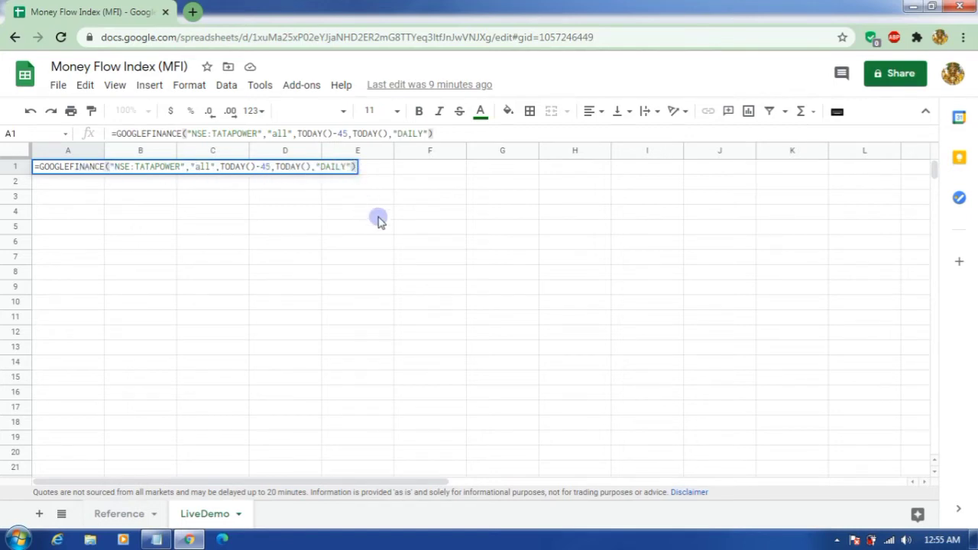
key("Return")
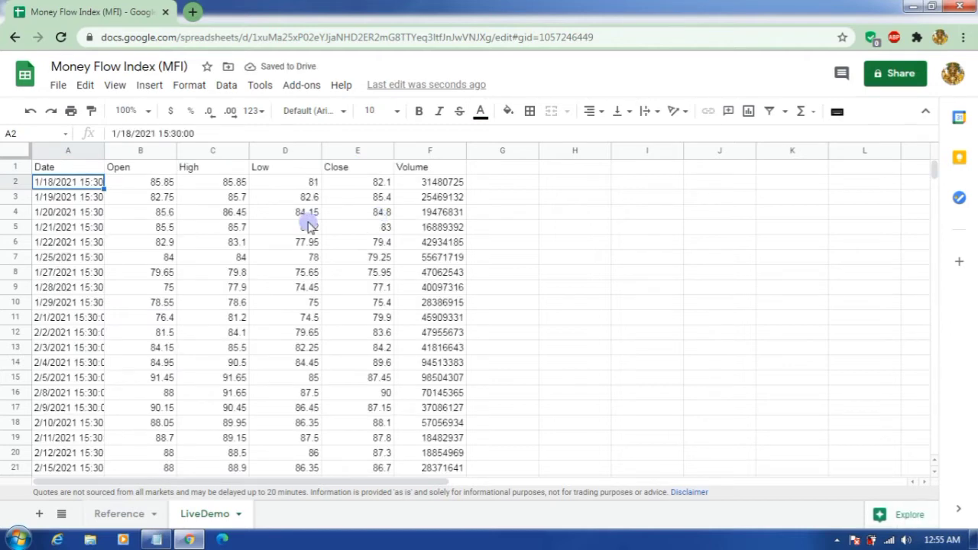
Check the first and last dates of the imported data and fit column A's width to its contents
left_click(86, 211)
left_click(84, 185)
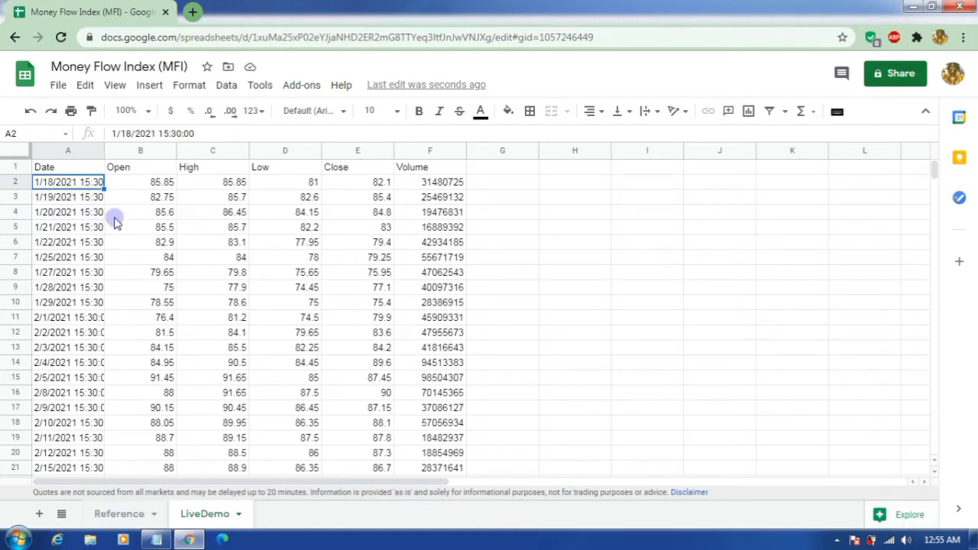
scroll(102, 259, "down", 3)
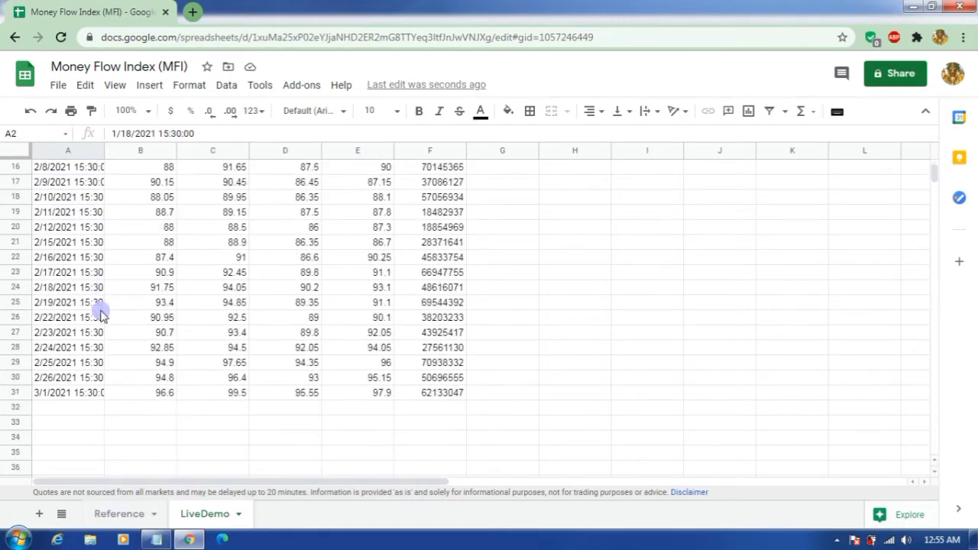
left_click(55, 393)
double_click(105, 156)
scroll(219, 212, "up", 3)
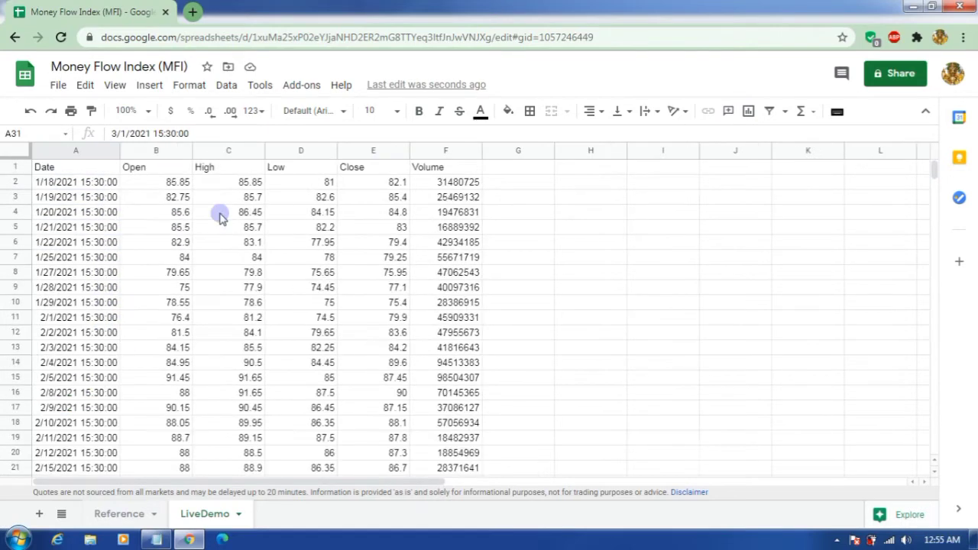
Examine the date, open, high, low, close and volume values in the first data row
left_click(76, 186)
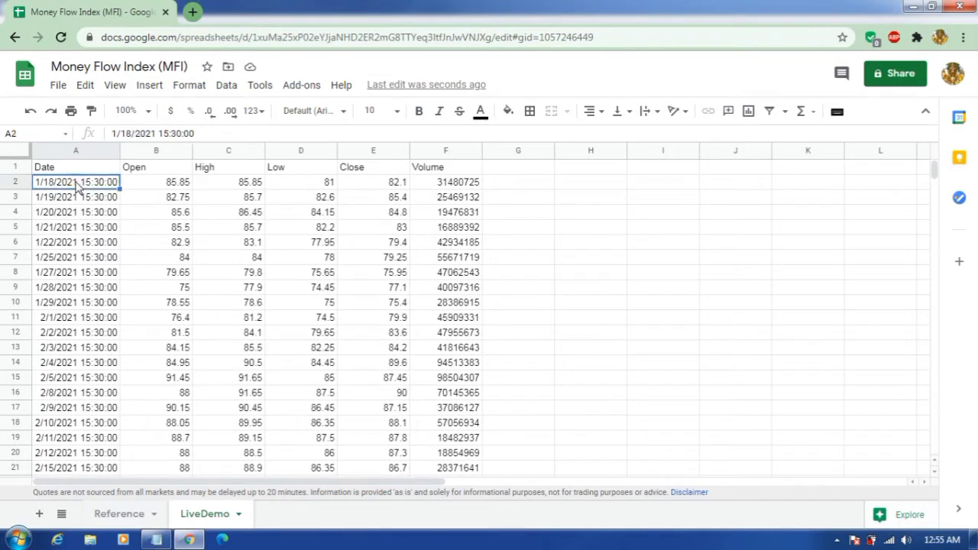
left_click(177, 184)
left_click(222, 186)
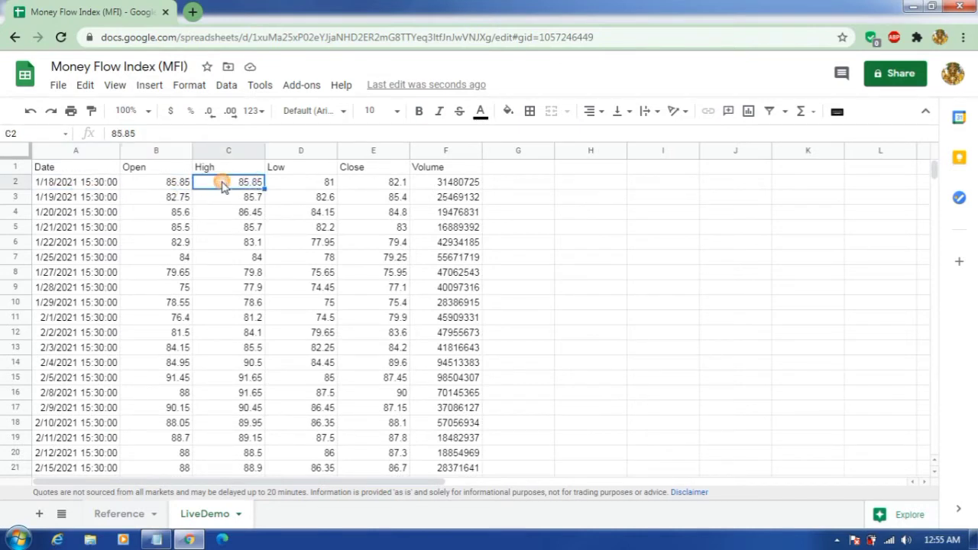
left_click(282, 190)
left_click(374, 186)
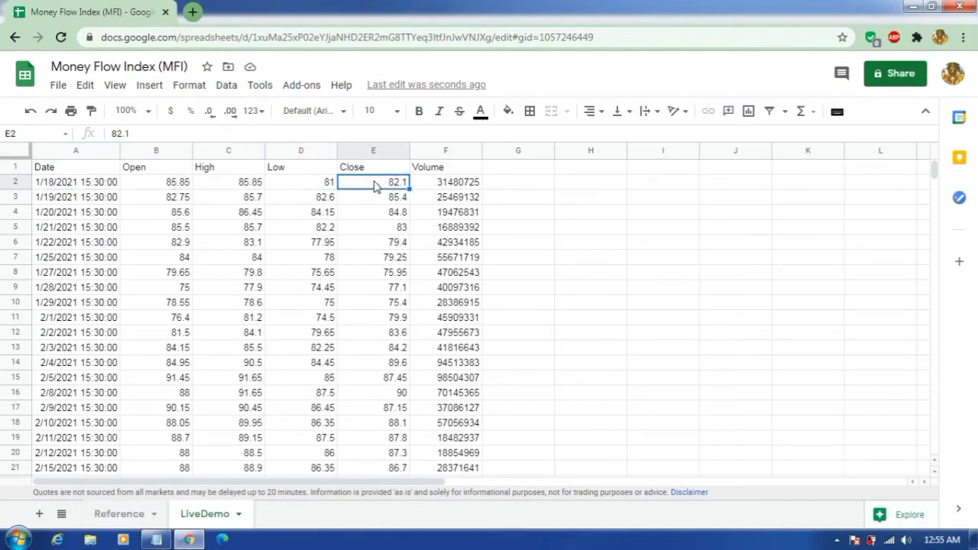
left_click(462, 183)
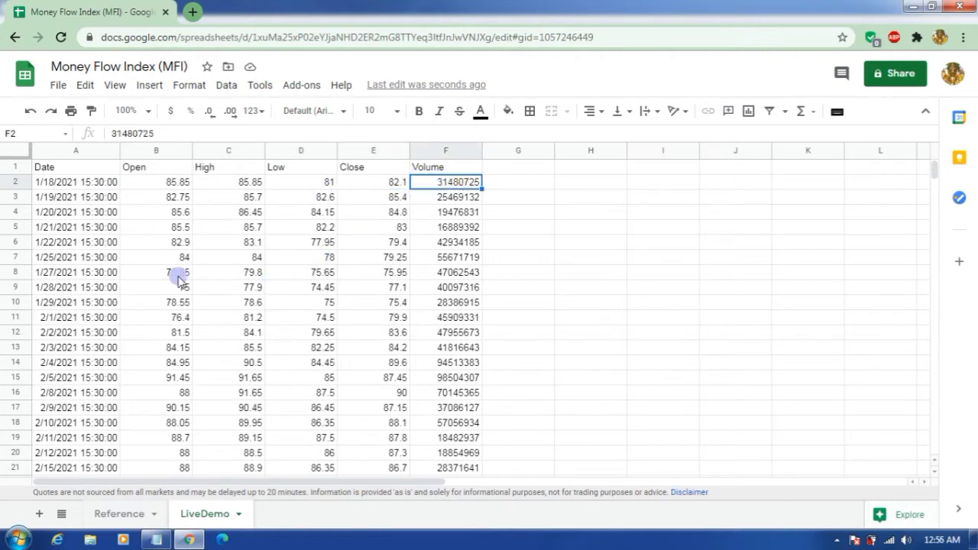
Fill the header range A1:M1 with dark green and set its text colour to white
left_click(43, 169)
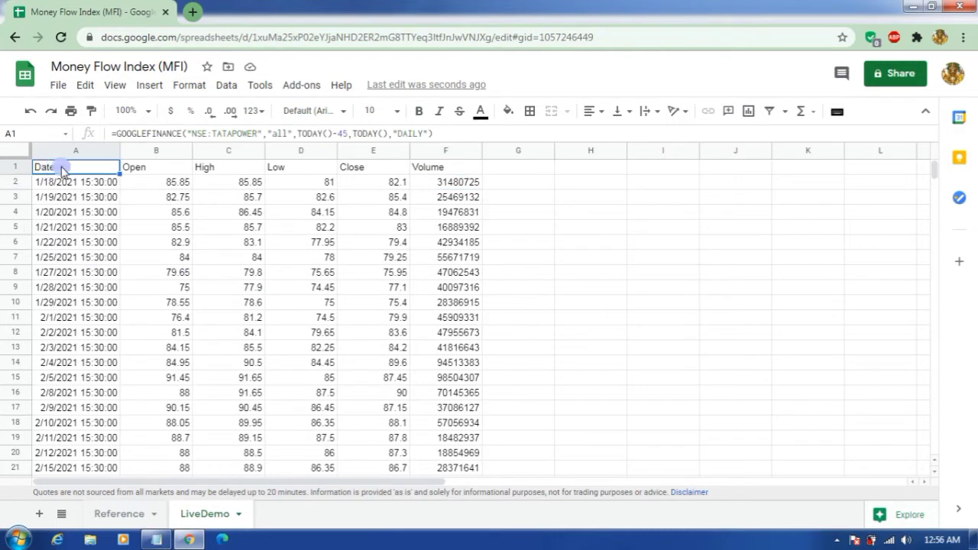
left_click(373, 166, "shift")
left_click_drag(731, 155, 655, 166)
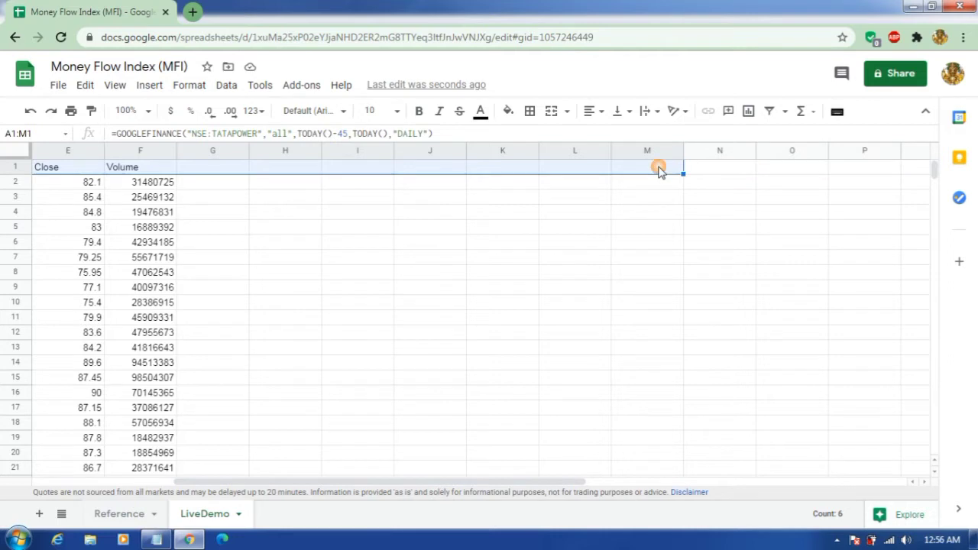
left_click(481, 112)
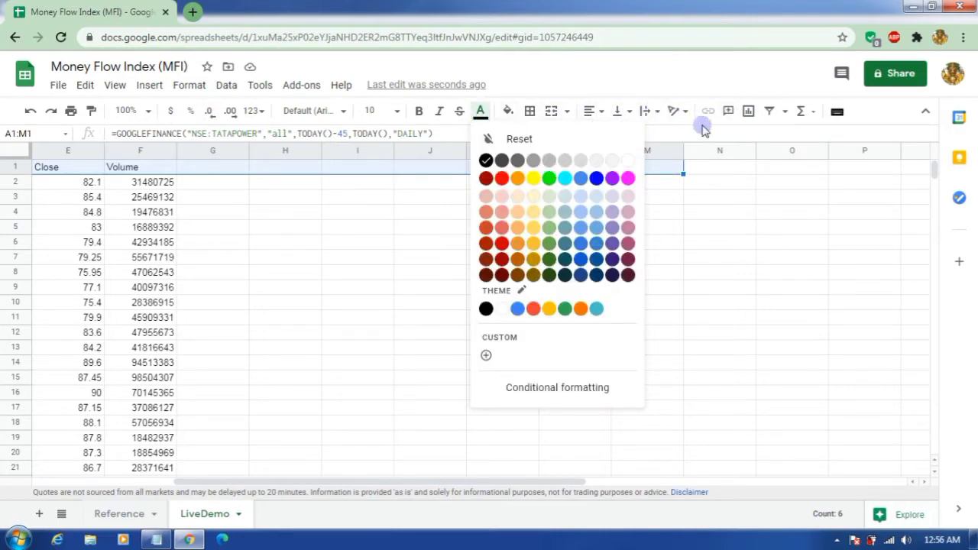
left_click(508, 116)
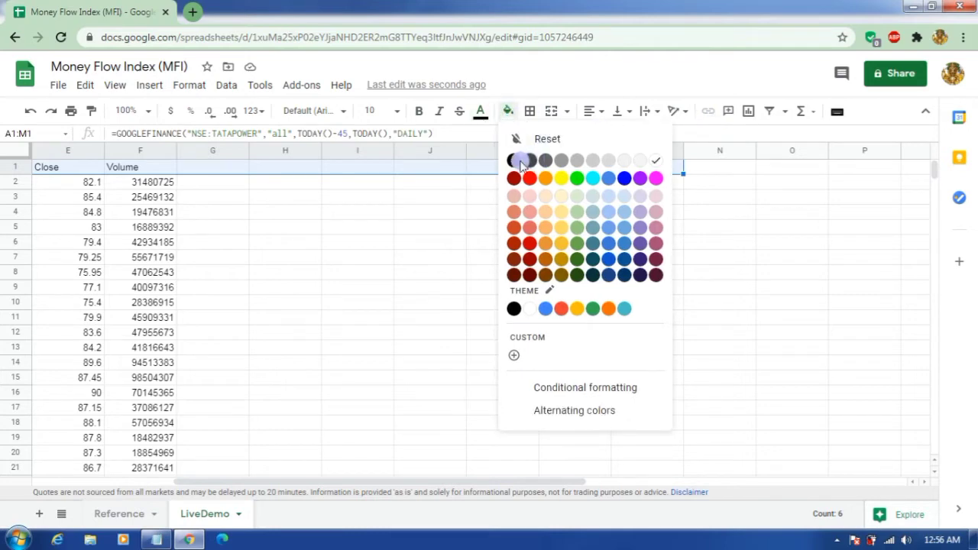
left_click(575, 275)
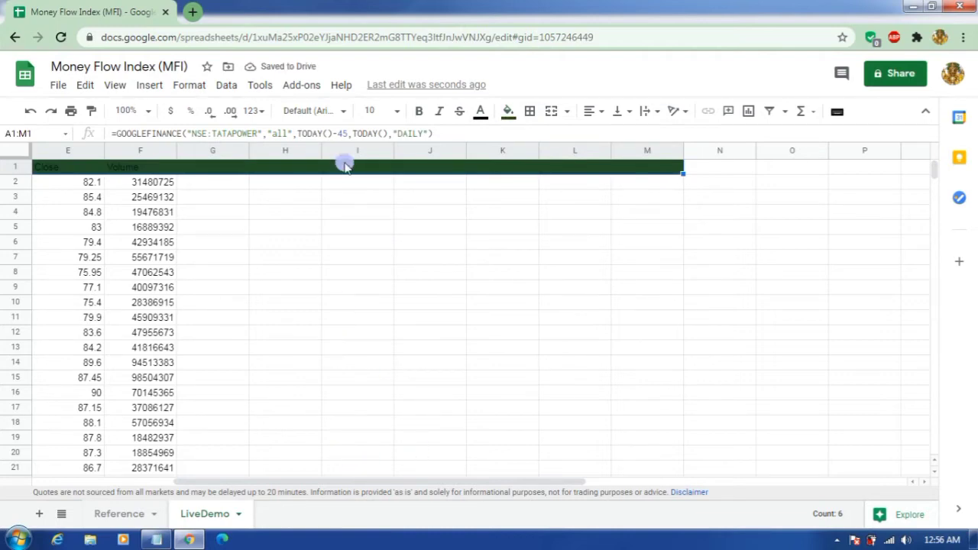
left_click(482, 114)
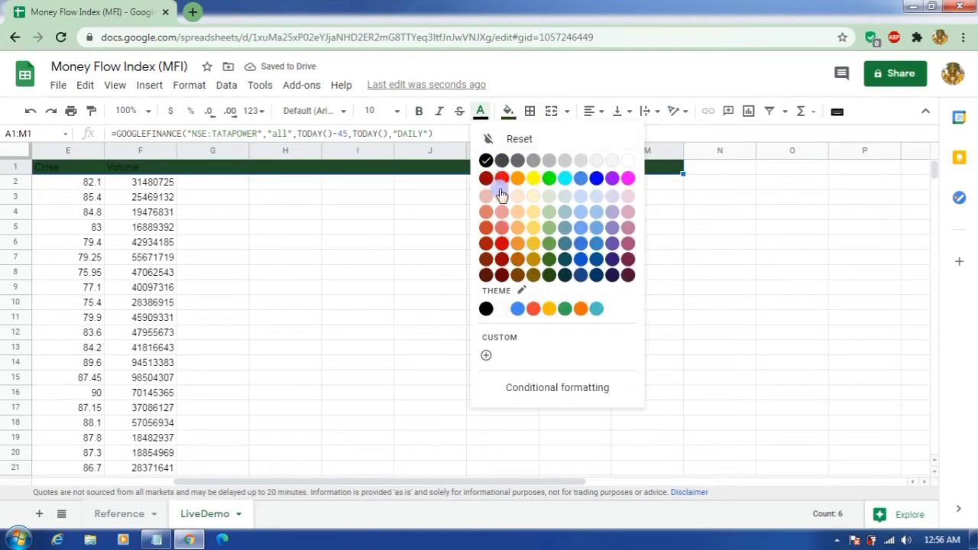
left_click(628, 159)
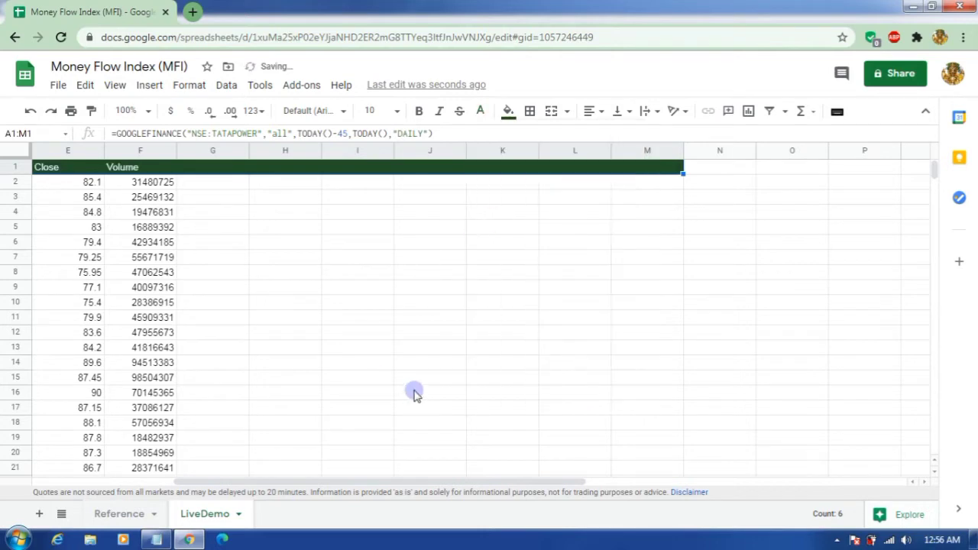
left_click_drag(389, 483, 135, 476)
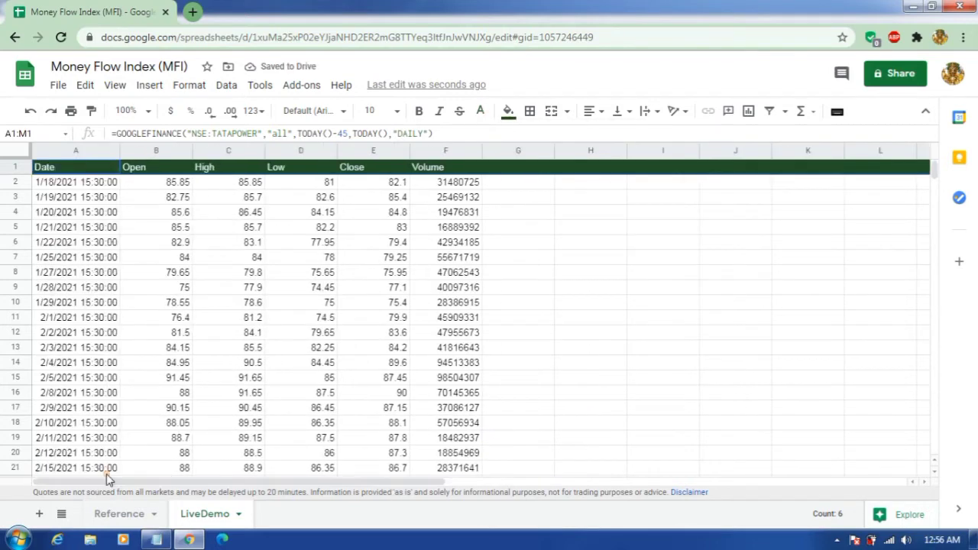
left_click(705, 277)
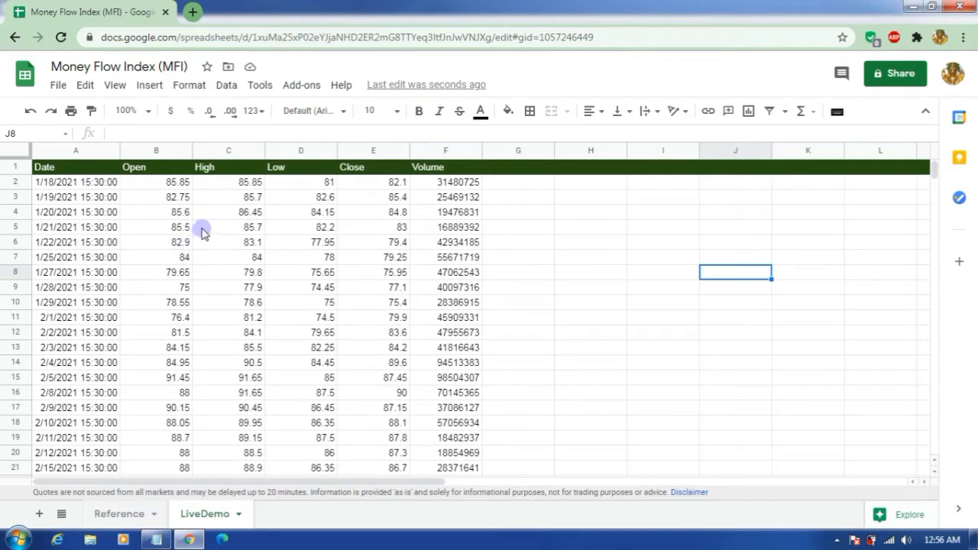
left_click(616, 242)
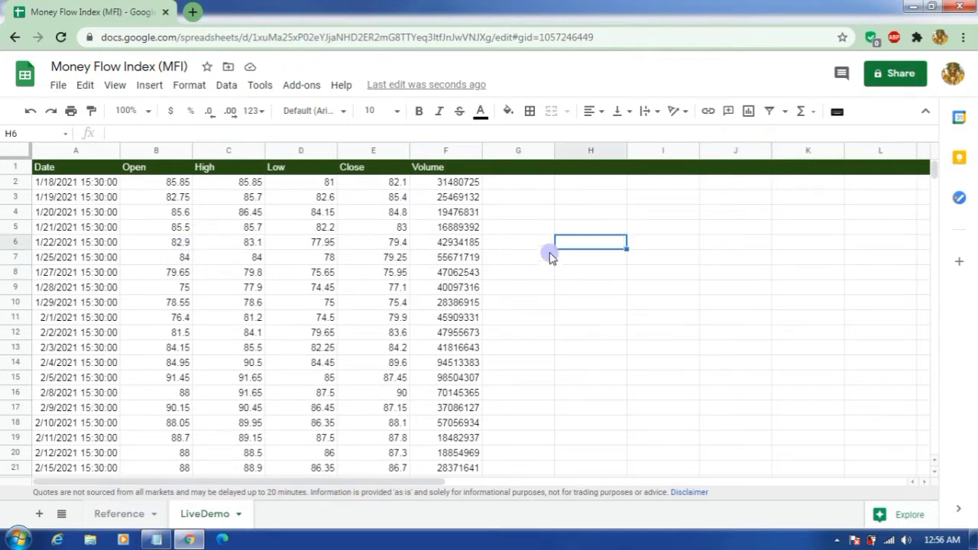
left_click(551, 257)
left_click(559, 256)
left_click(579, 214)
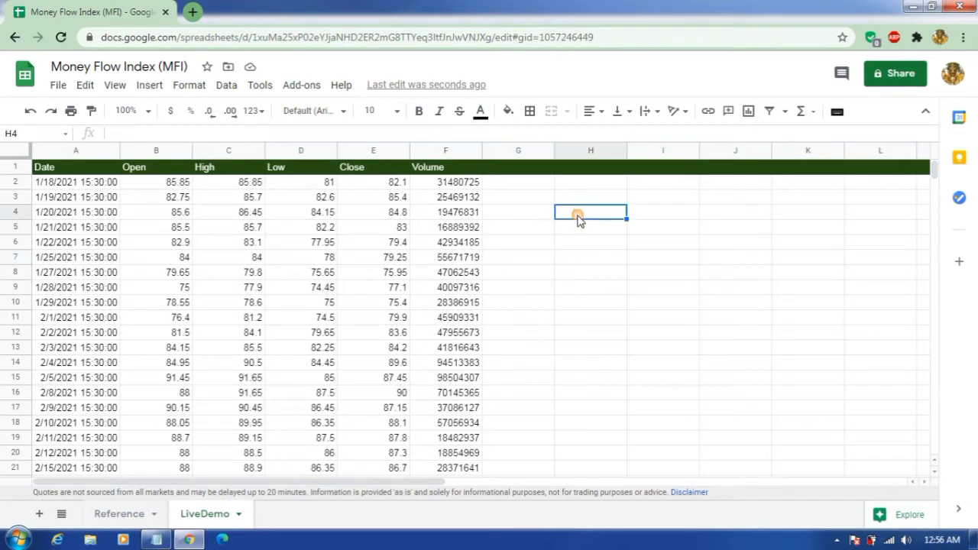
Set the font size of the entire sheet to 12
left_click(573, 274)
key("ctrl+a")
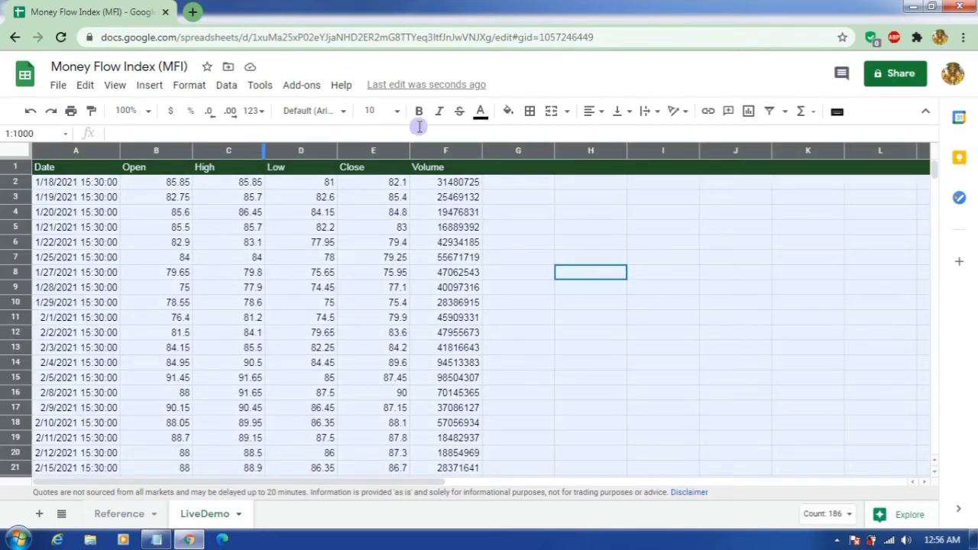
left_click(396, 111)
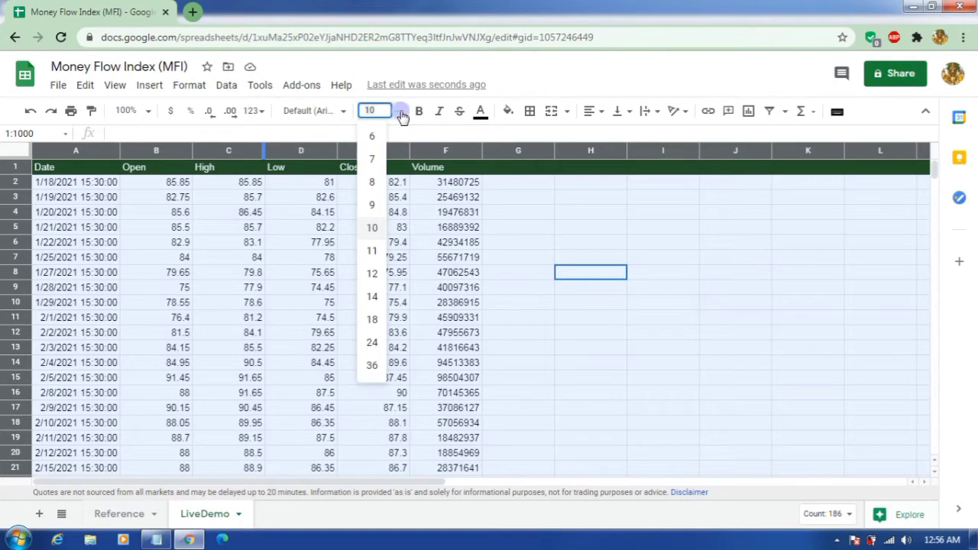
left_click(372, 273)
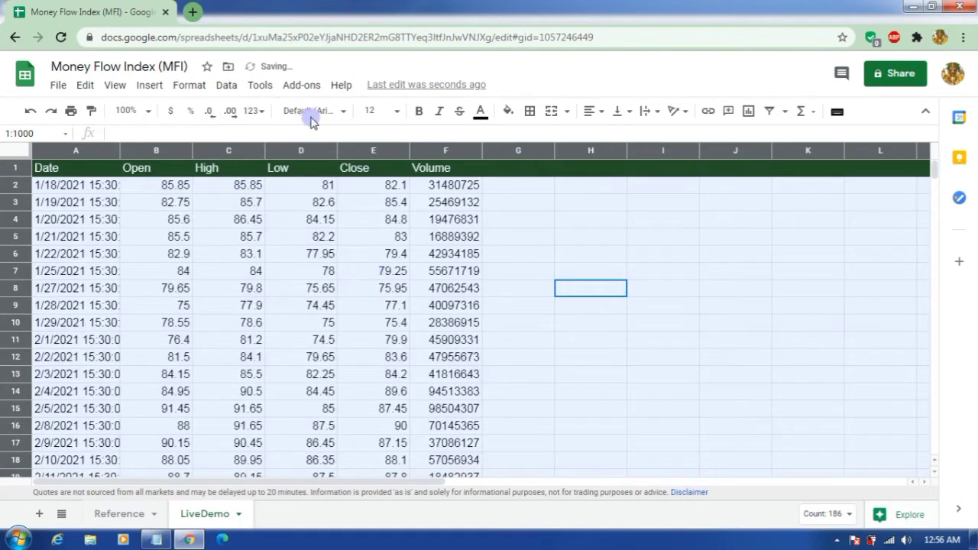
Set the font of the entire sheet to Arial
left_click(344, 112)
left_click(342, 112)
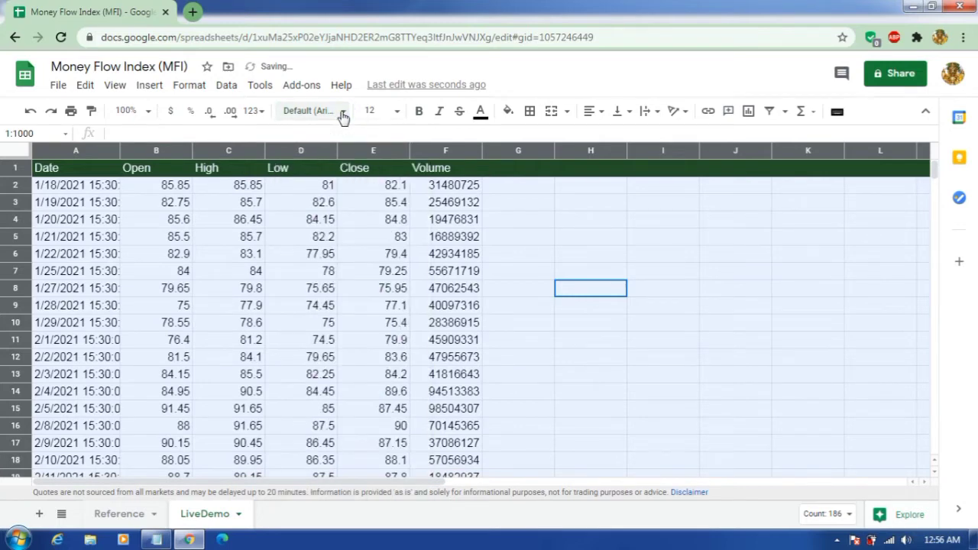
left_click(342, 111)
left_click(356, 260)
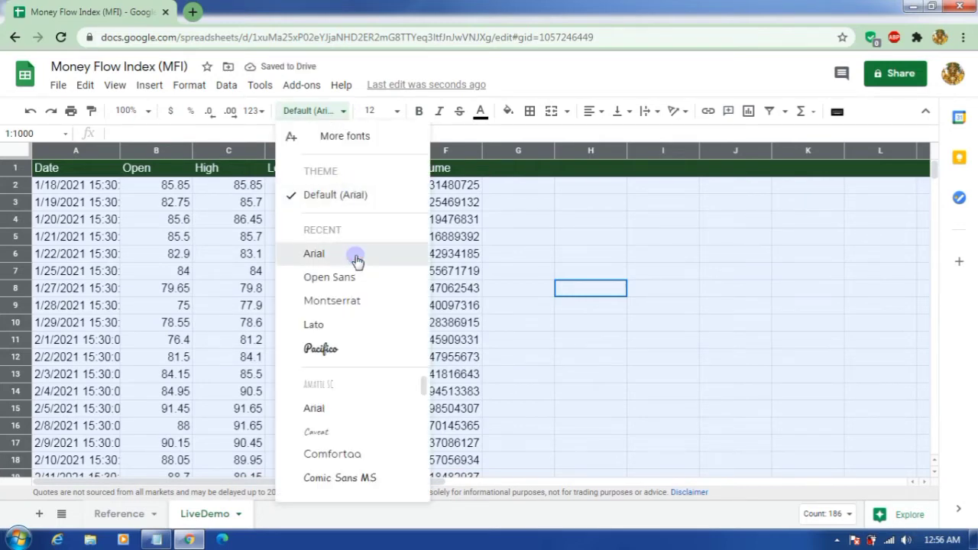
left_click(356, 260)
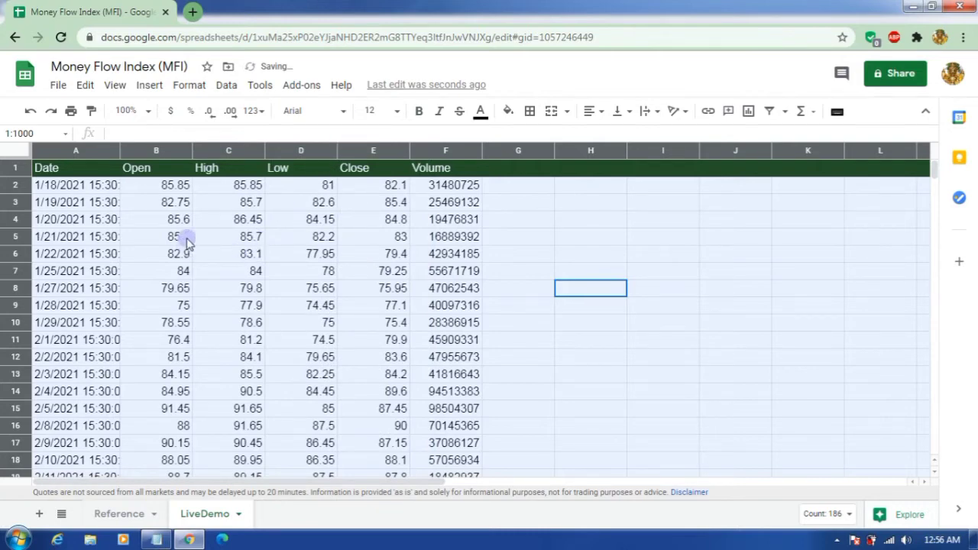
Set the font of the entire sheet to Open Sans
left_click(345, 116)
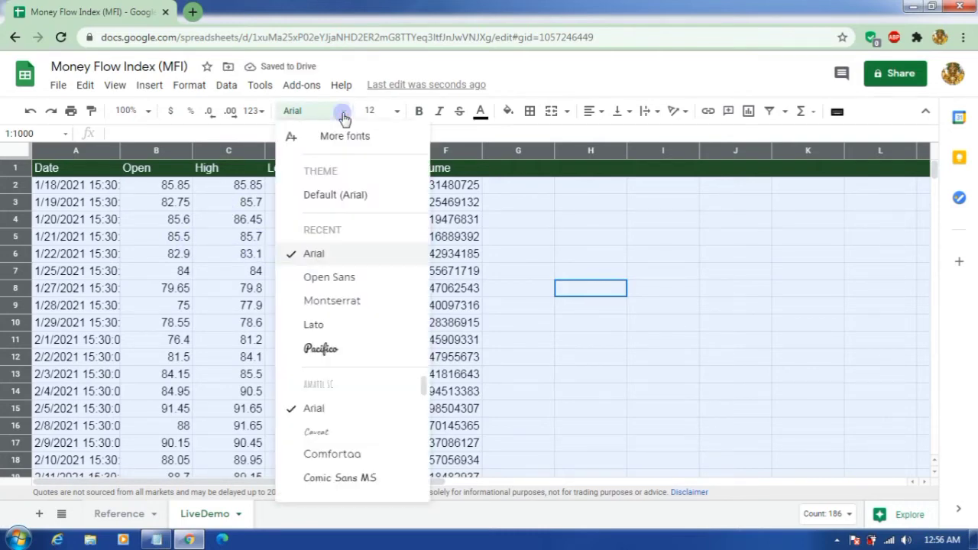
left_click(366, 285)
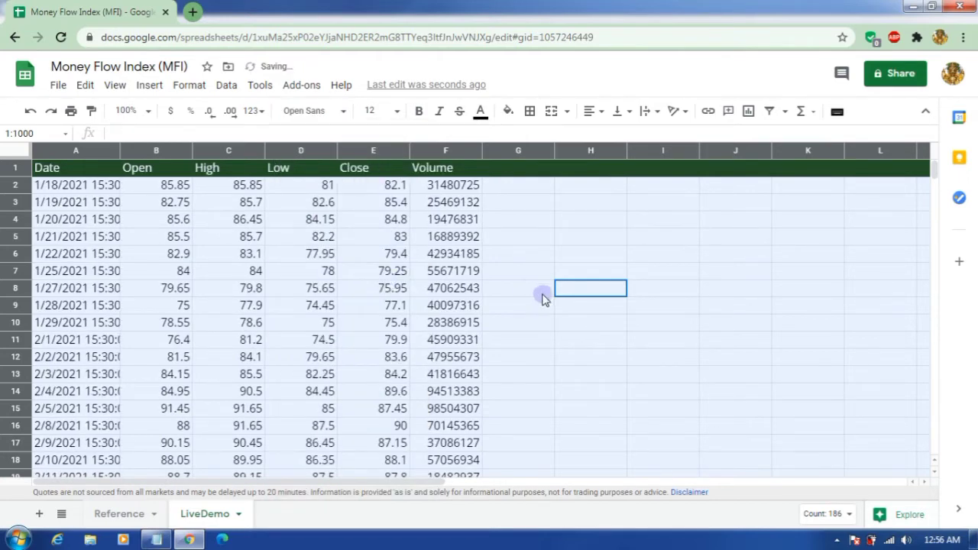
left_click(631, 346)
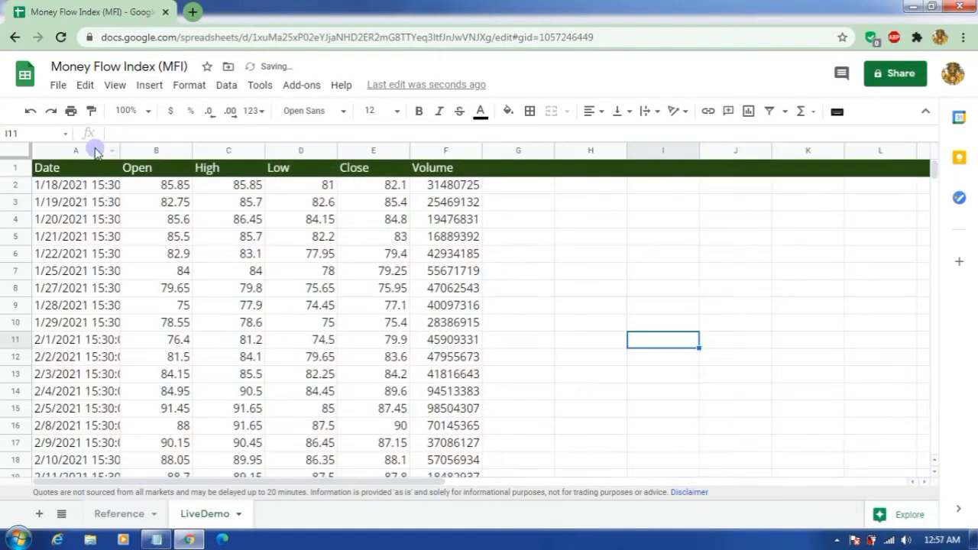
Fit column A's width to its date and time values
left_click(95, 152)
double_click(118, 152)
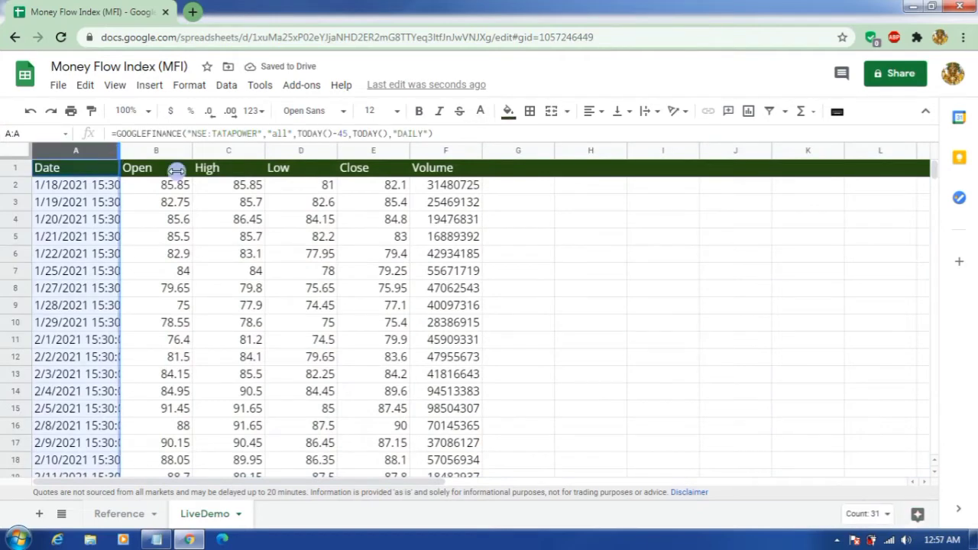
left_click(646, 297)
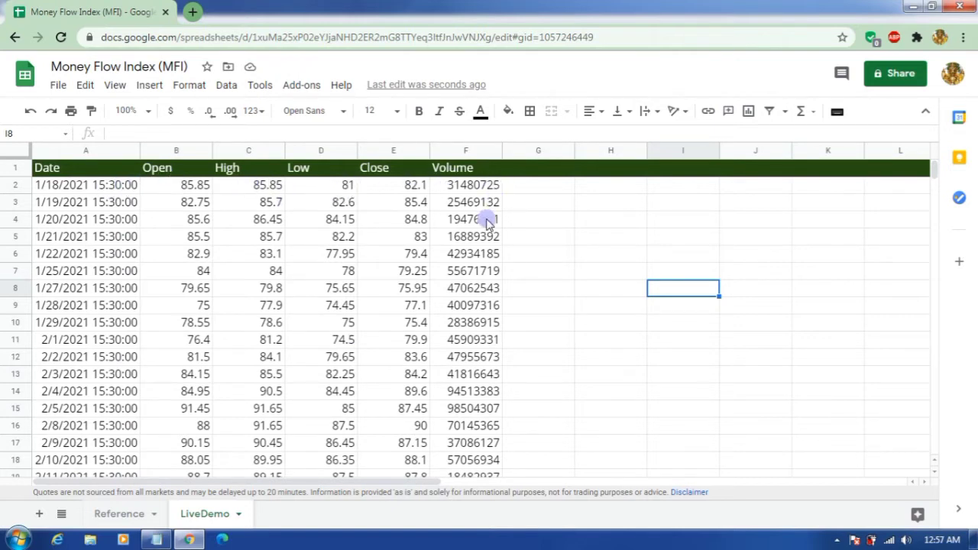
Copy the name TypicalPrice from the MFI formula notes in Notepad and paste it as the header in cell G1 of the spreadsheet
left_click(168, 545)
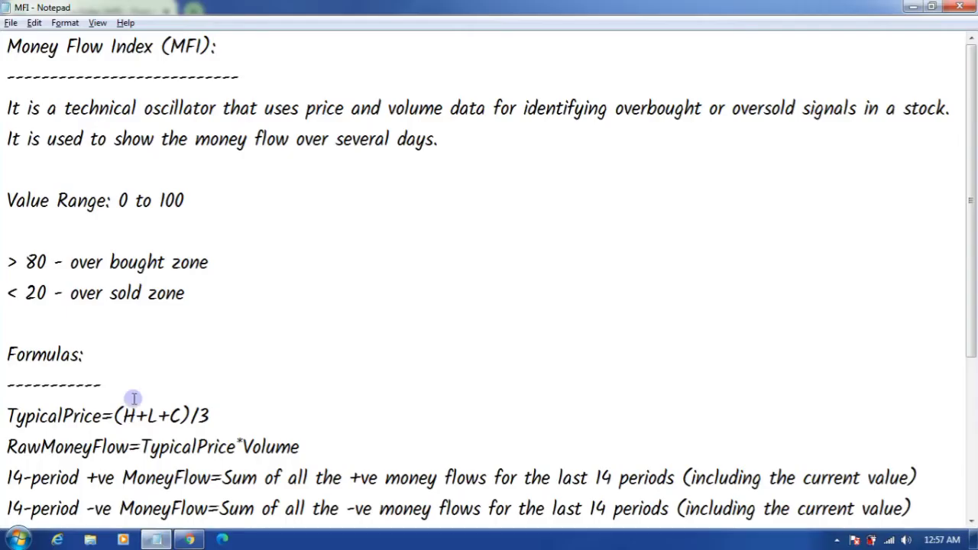
scroll(357, 274, "down", 3)
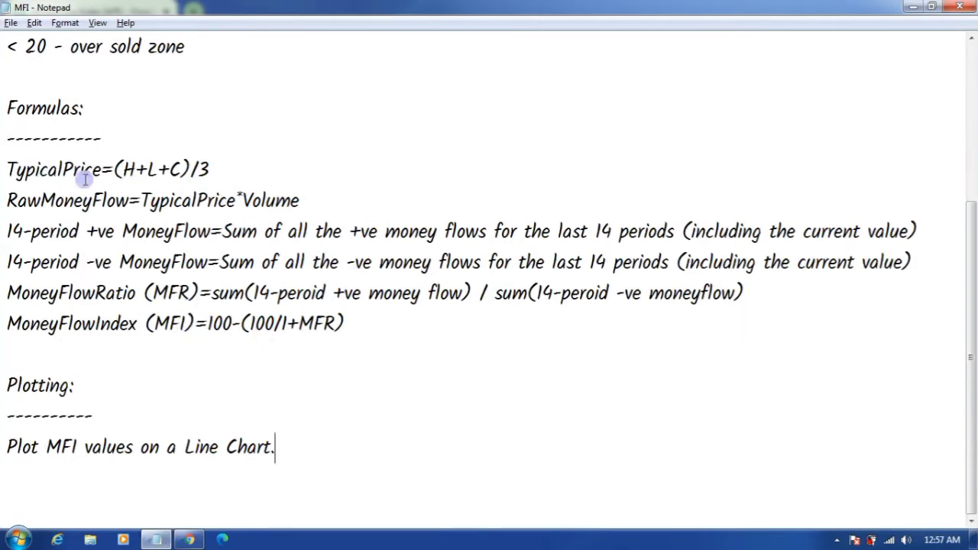
left_click_drag(102, 169, 3, 169)
key("ctrl+c")
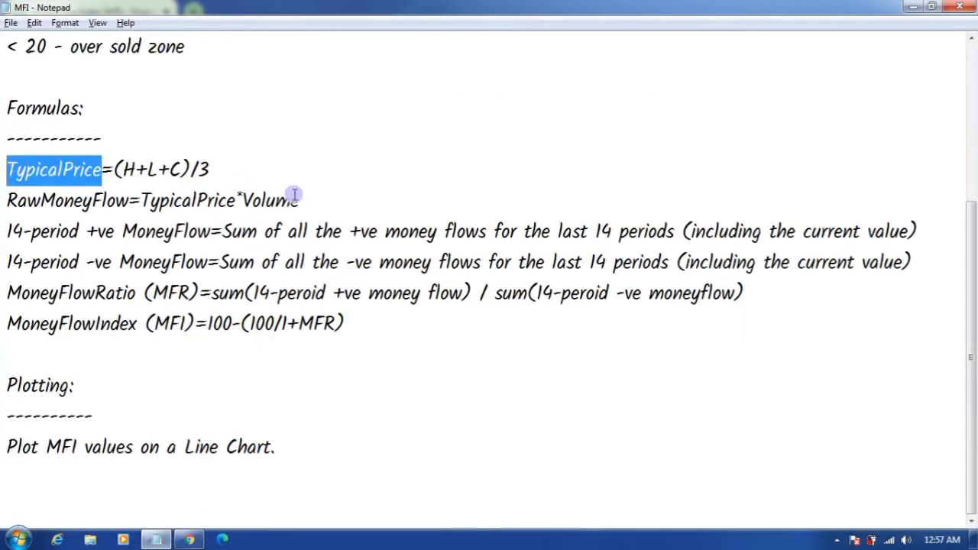
key("alt+Tab")
left_click(532, 172)
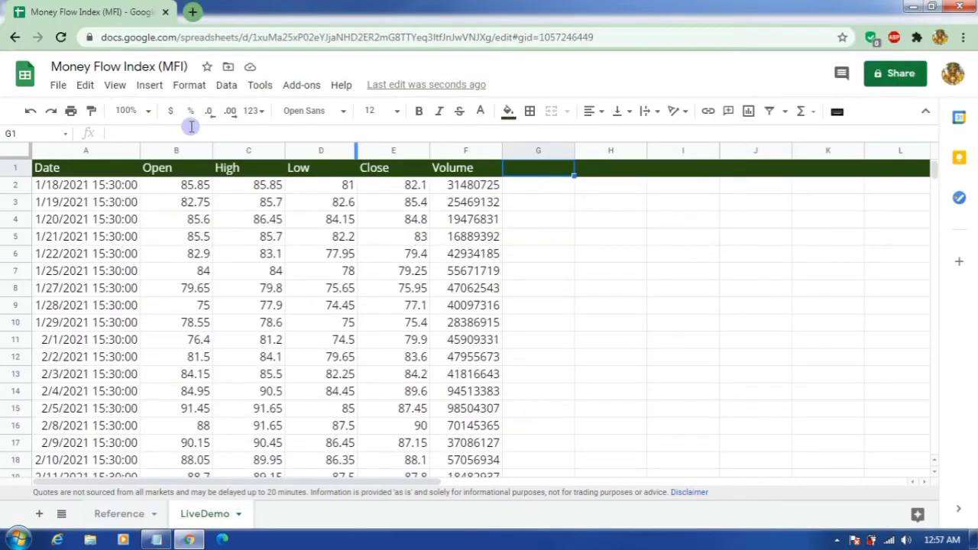
key("ctrl+v")
left_click(640, 289)
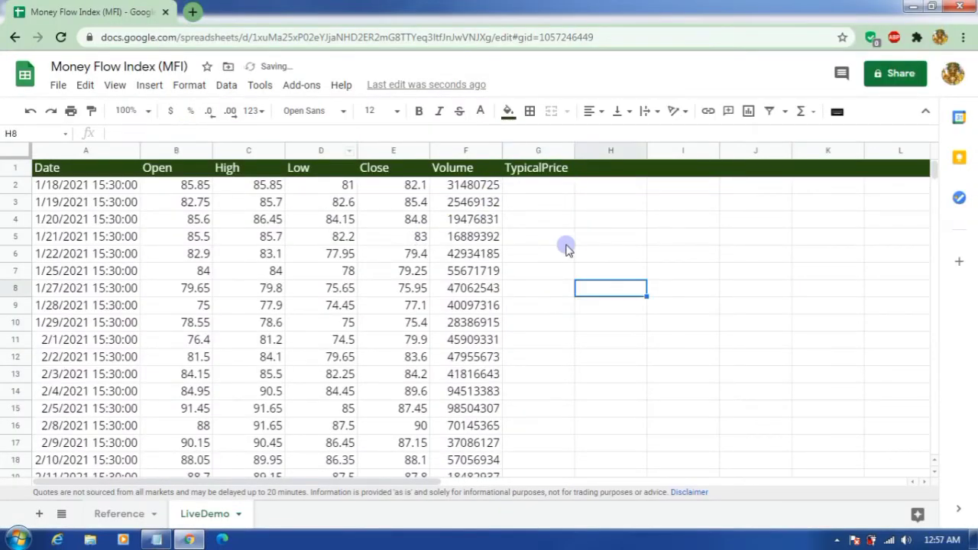
Calculate the typical price in G2 with =AVERAGE(C2:E2) and accept the suggested autofill for the remaining rows
left_click(566, 241)
left_click(549, 173)
left_click(548, 189)
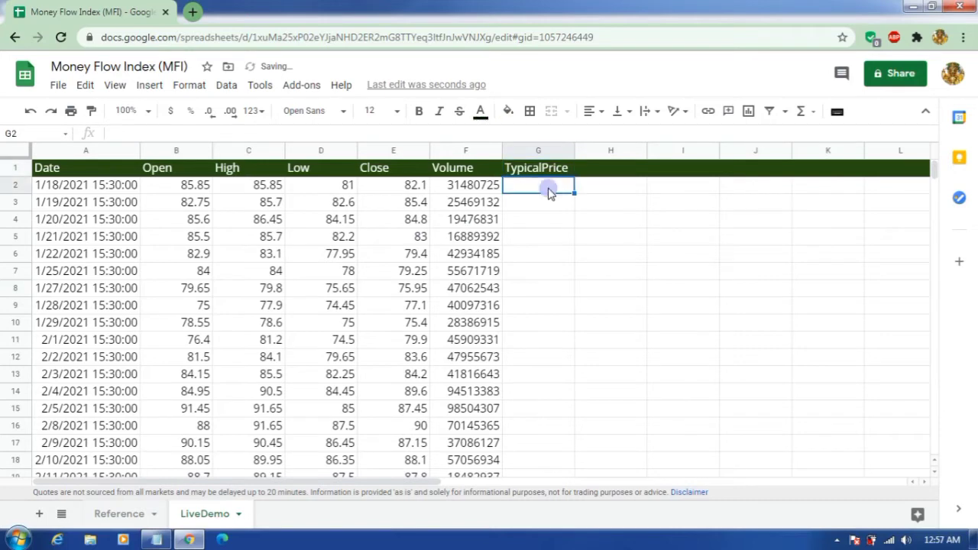
type("=")
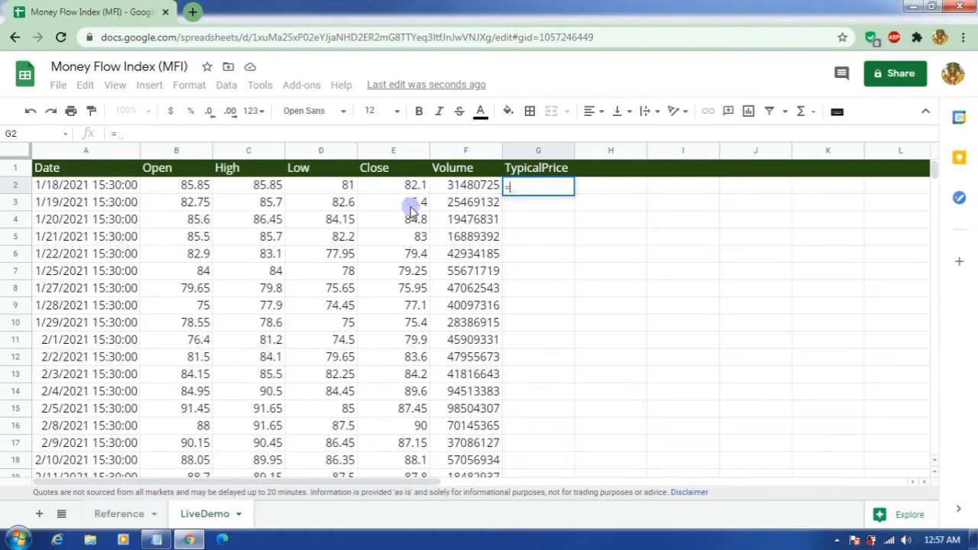
type("AVG")
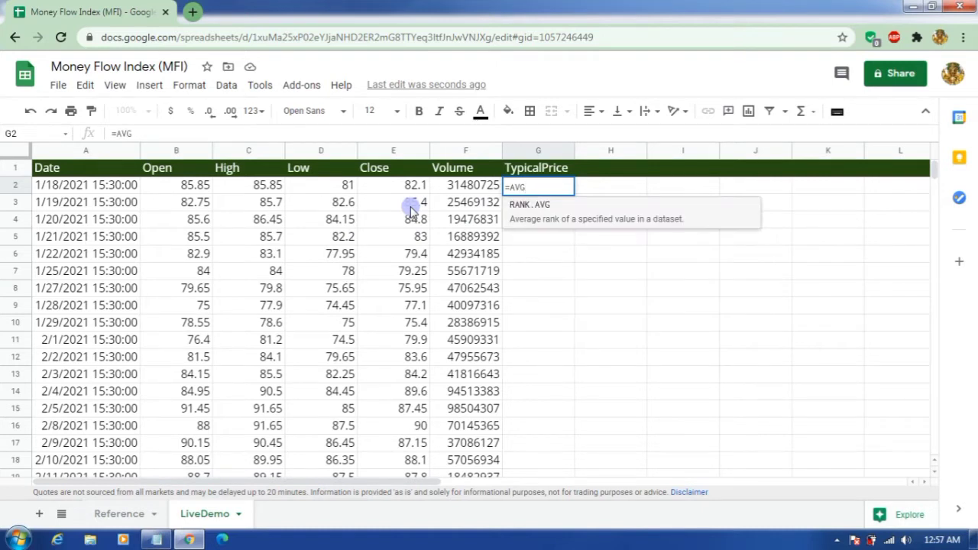
key("BackSpace")
key("BackSpace")
type("verag")
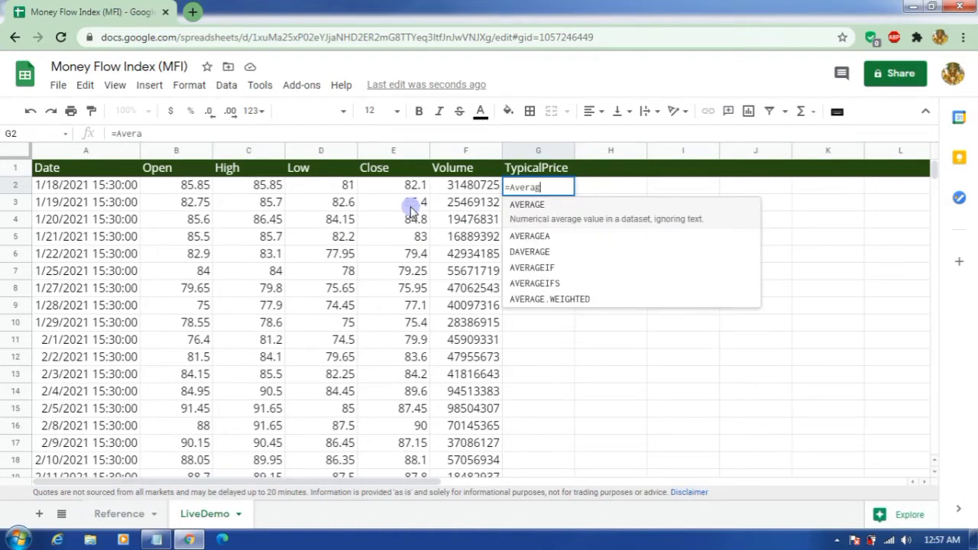
type("e")
left_click(529, 217)
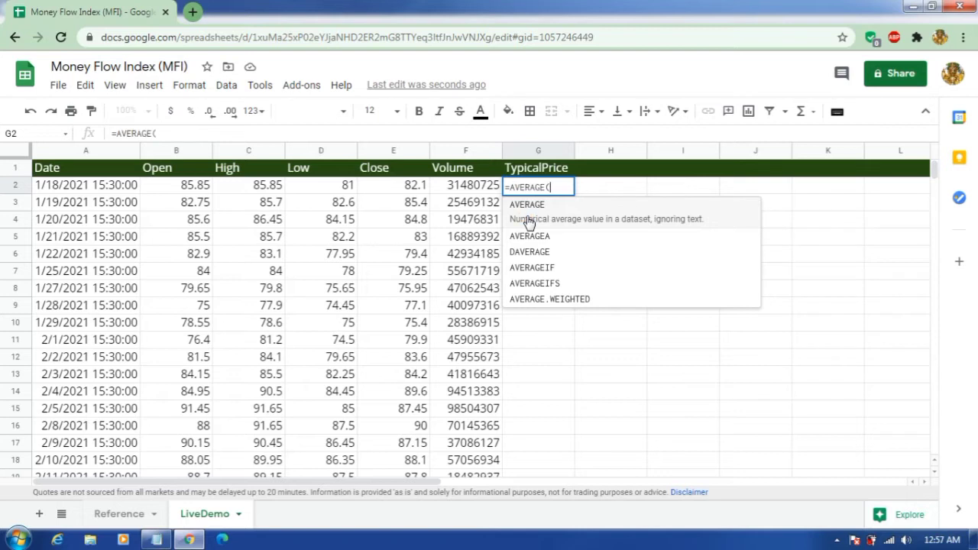
left_click_drag(257, 191, 401, 195)
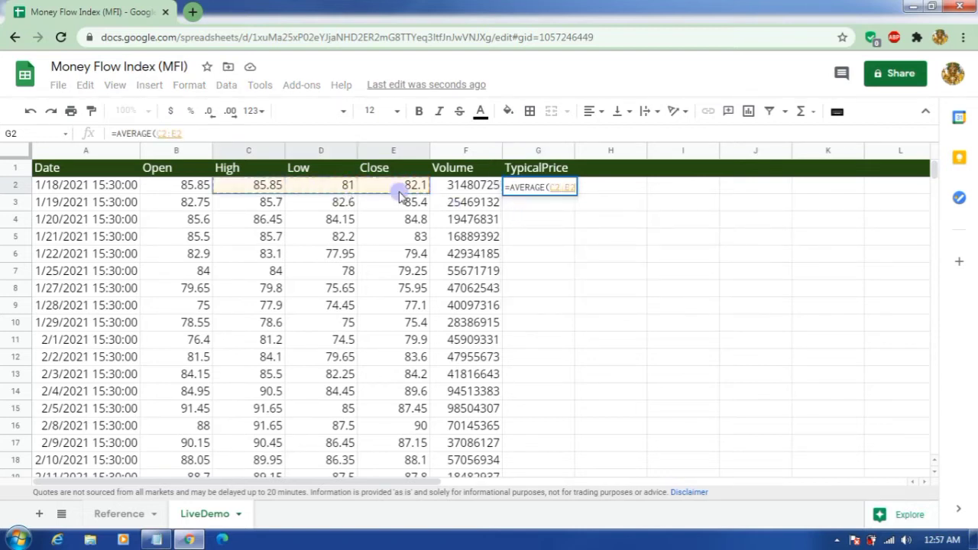
key("Return")
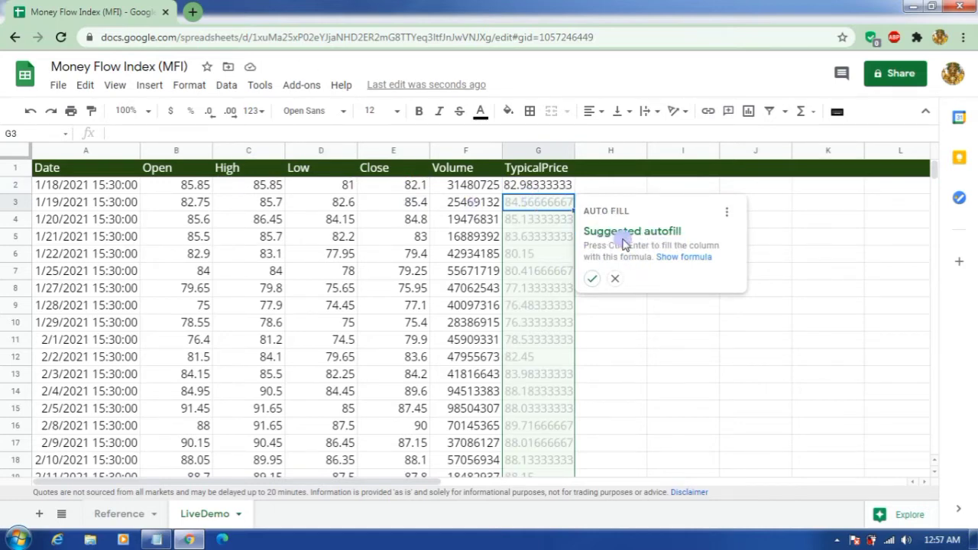
left_click(593, 279)
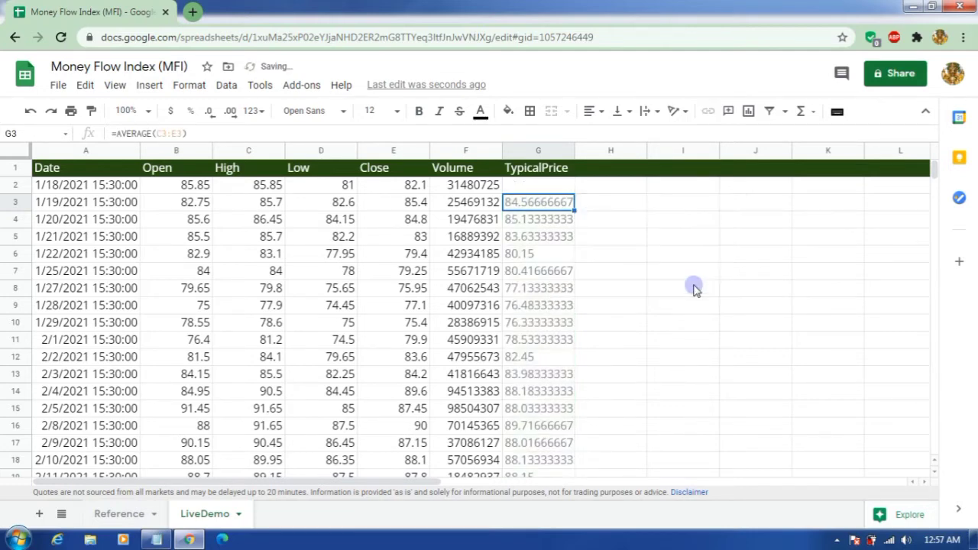
left_click(617, 221)
Reduce the TypicalPrice values in column G to two decimal places
left_click(541, 151)
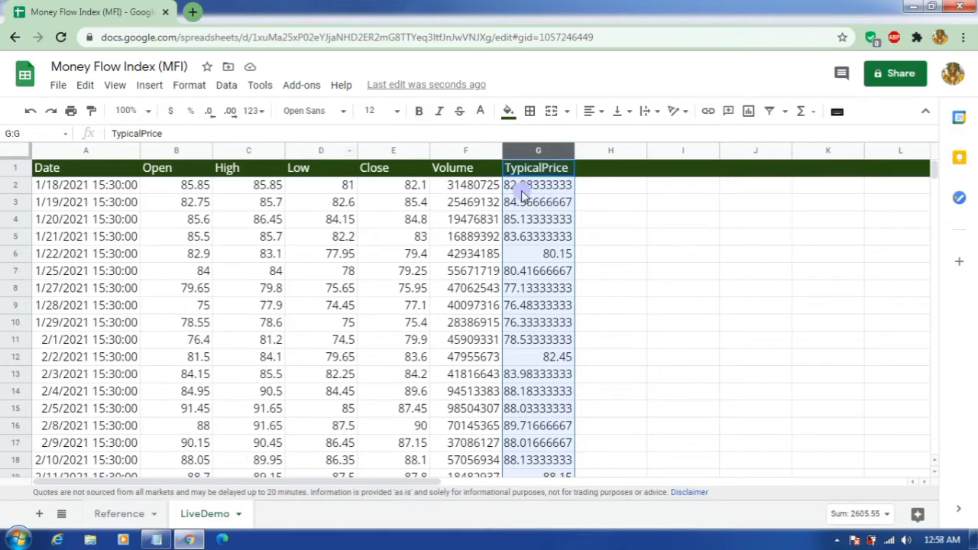
left_click(213, 118)
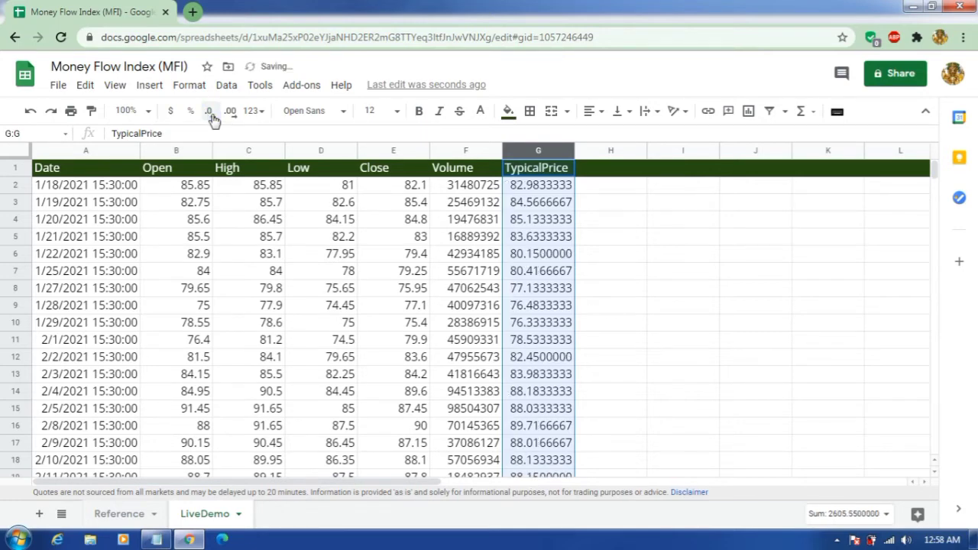
left_click(213, 119)
left_click(212, 119)
left_click(213, 118)
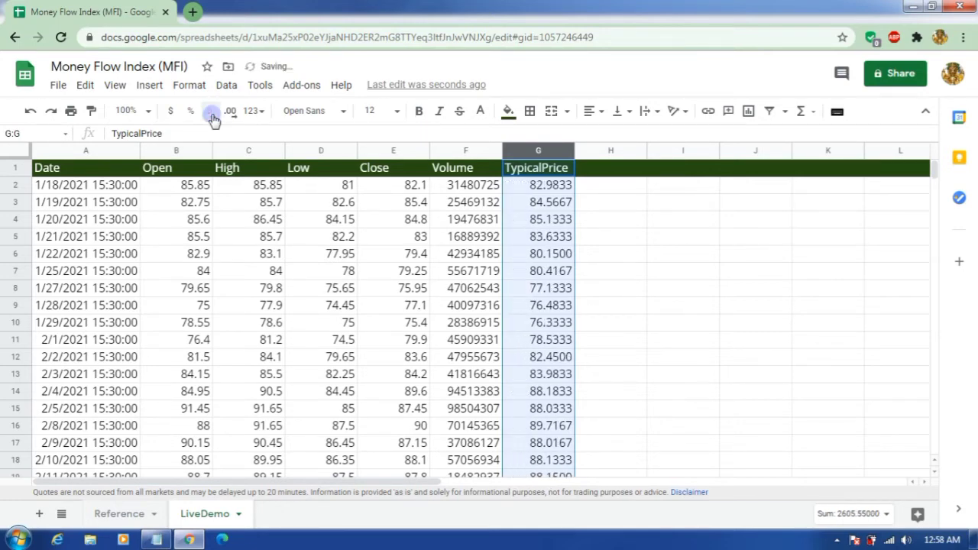
left_click(212, 118)
left_click(213, 119)
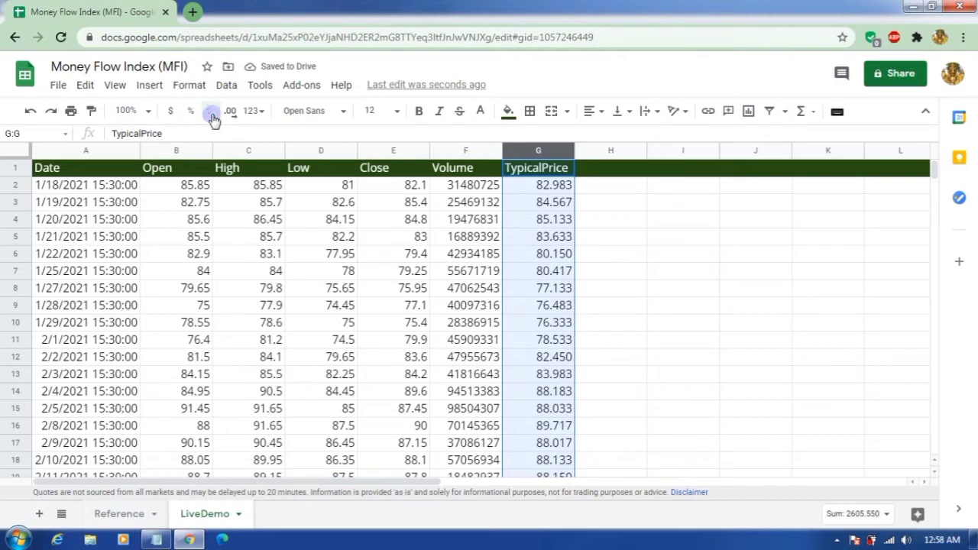
left_click(587, 221)
Examine the typical price formula in G2 against the high, low and close values of the first data row
left_click(555, 188)
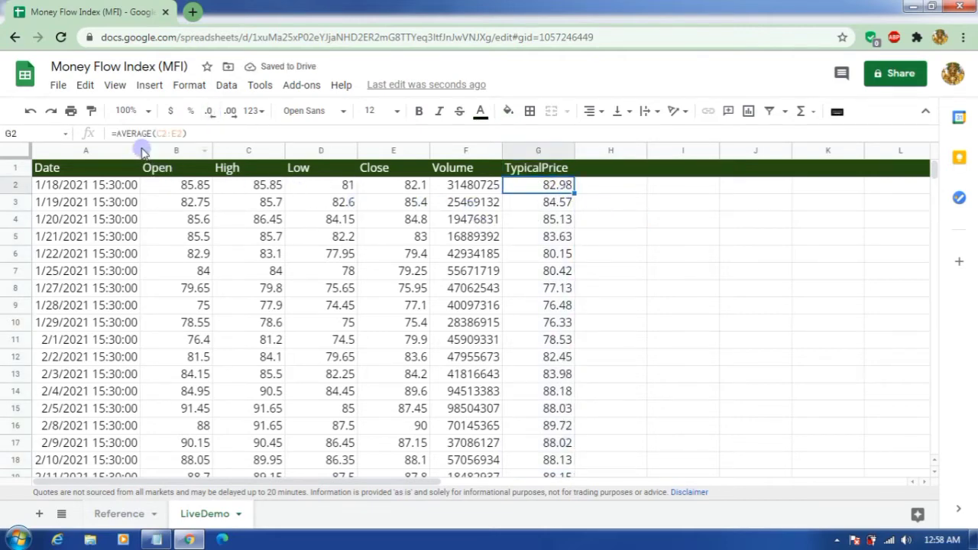
left_click(626, 191)
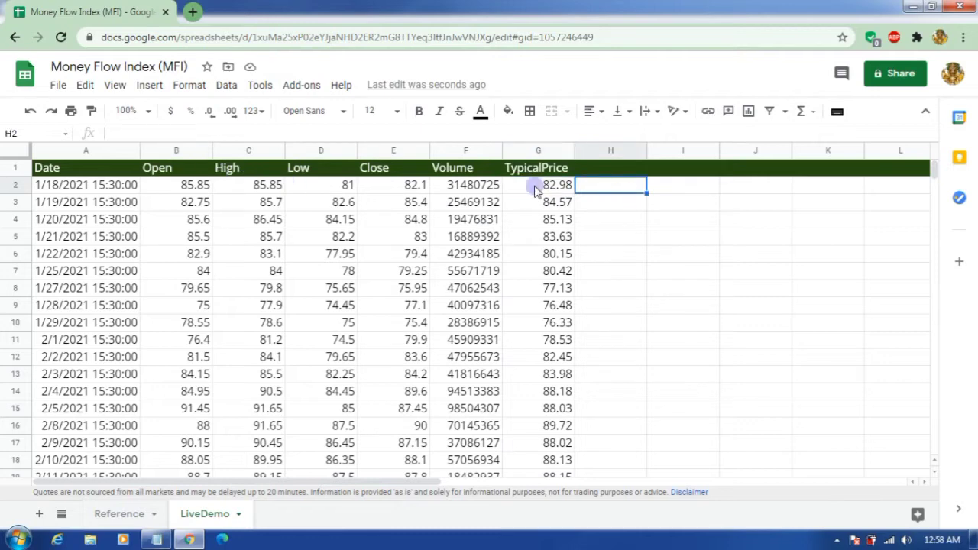
left_click(535, 186)
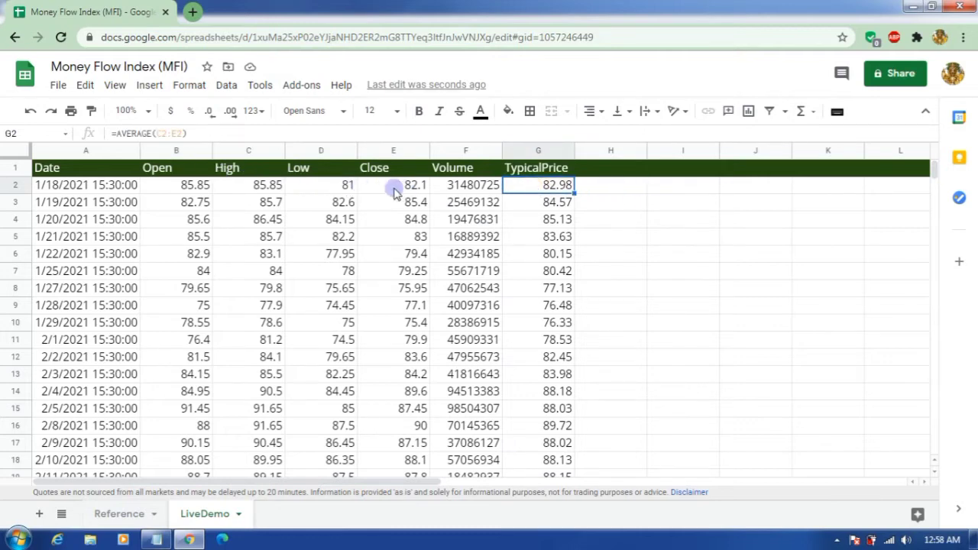
Switch to the MFI formula notes in Notepad and copy the name RawMoneyFlow
left_click(642, 245)
left_click(558, 191)
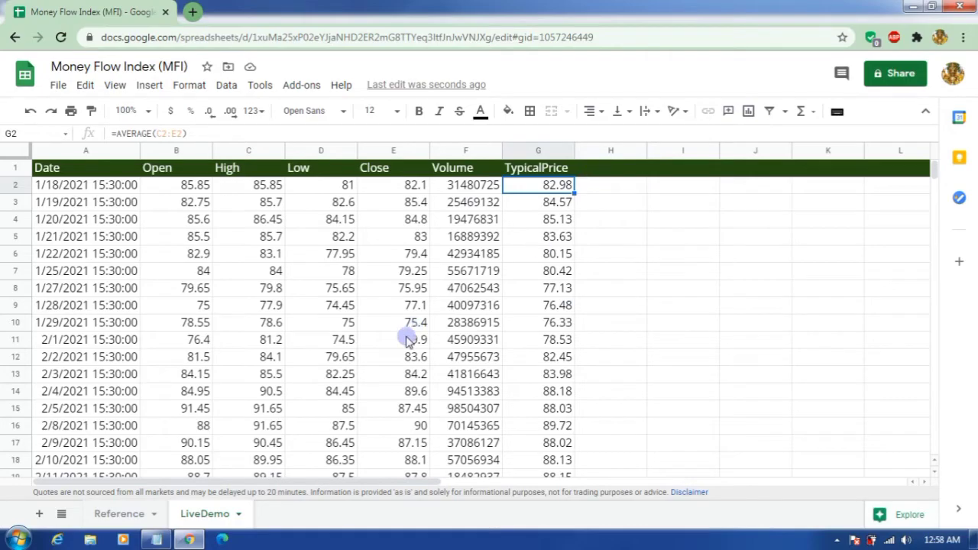
key("alt+Tab")
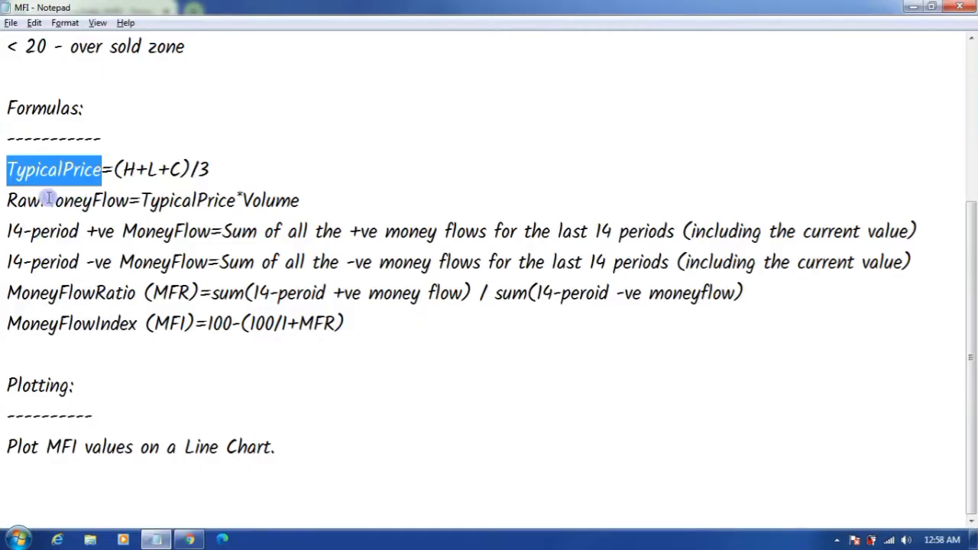
left_click_drag(40, 200, 103, 200)
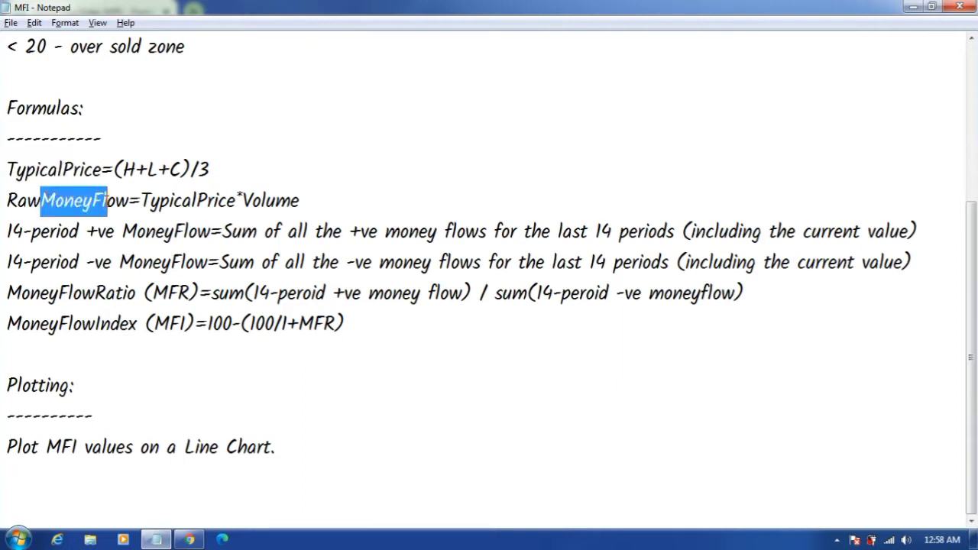
left_click(128, 213)
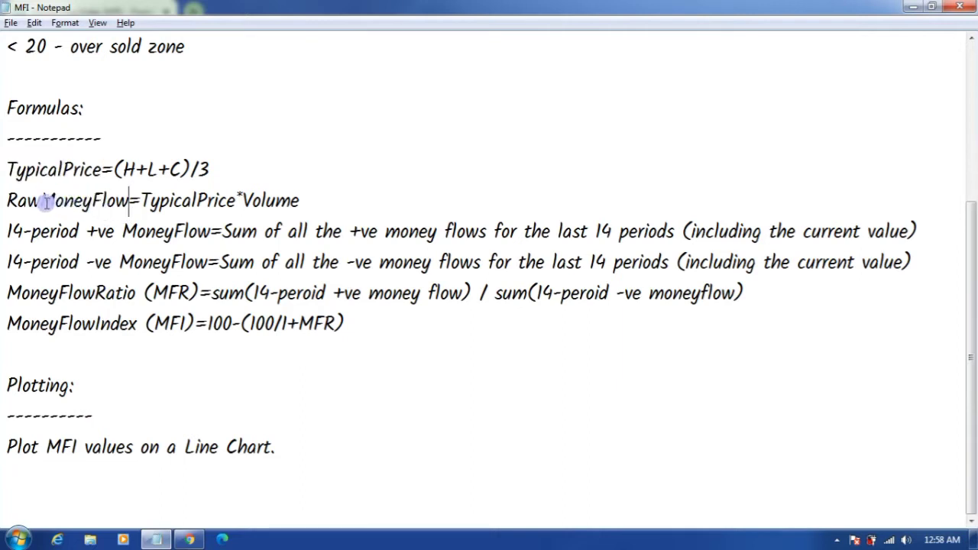
left_click_drag(128, 200, 2, 196)
key("ctrl+c")
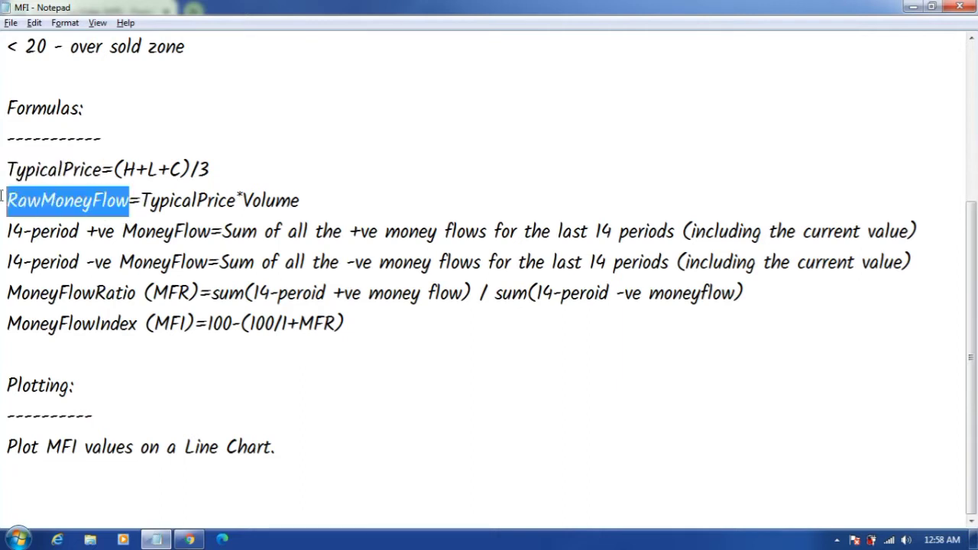
Paste RawMoneyFlow as the header in cell H1 of the spreadsheet and fit column H to its content
key("alt+Tab")
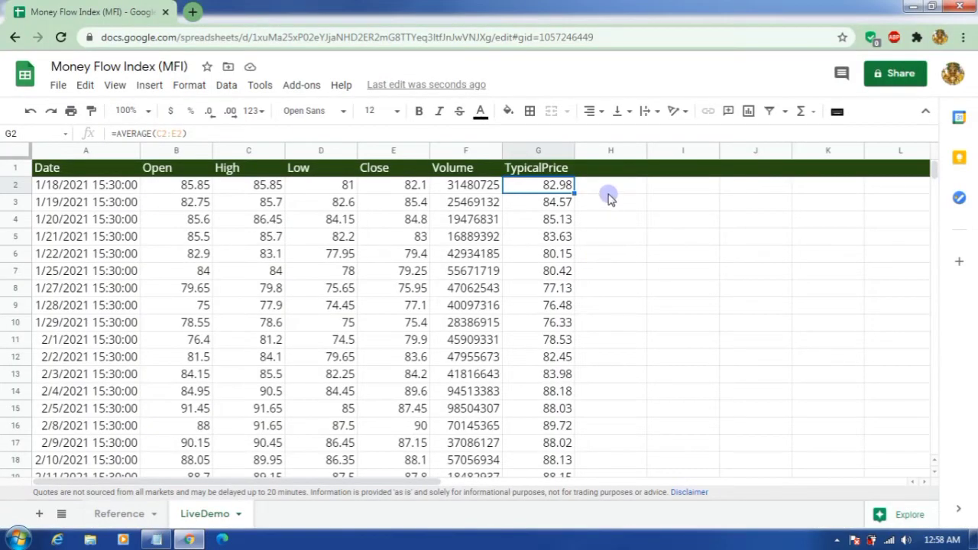
left_click(589, 170)
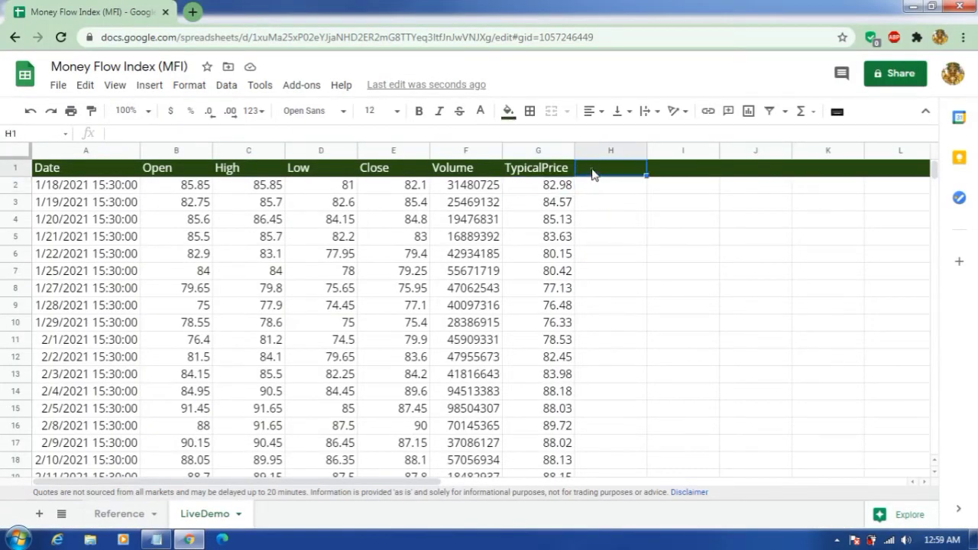
left_click(216, 135)
key("ctrl+v")
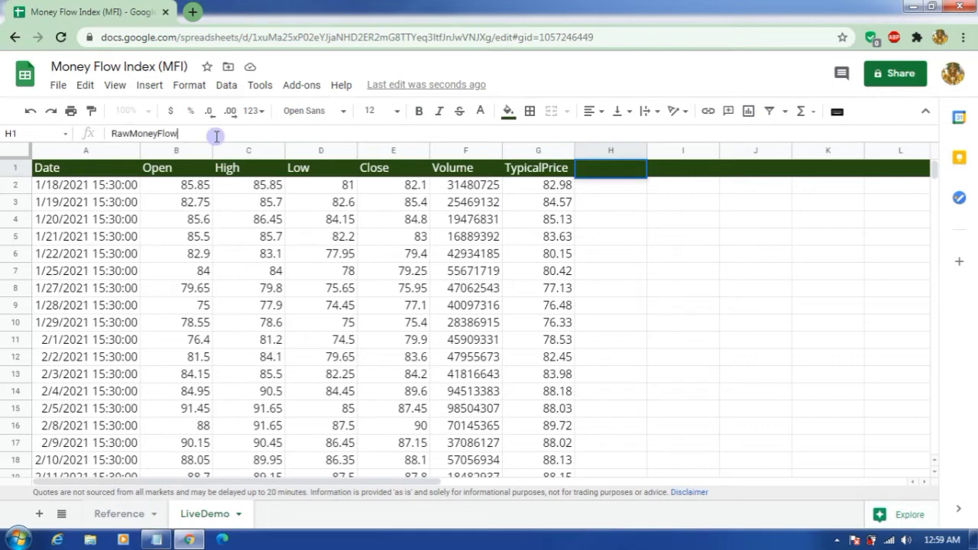
left_click(662, 271)
left_click(628, 222)
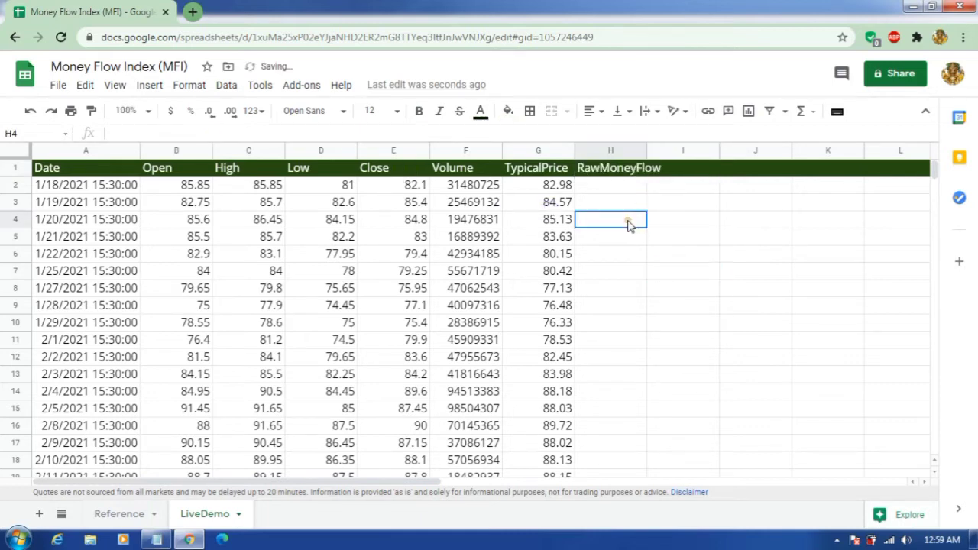
left_click(627, 151)
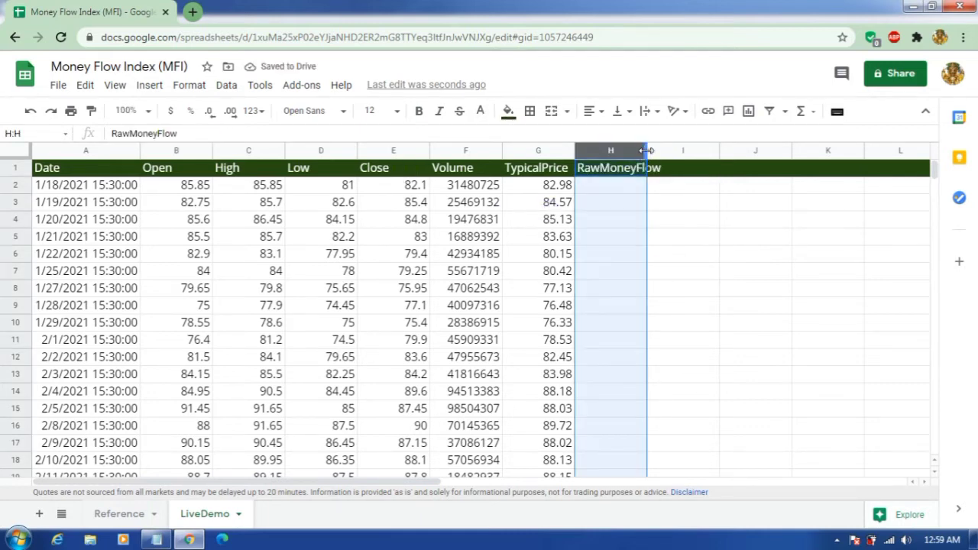
double_click(647, 151)
left_click(694, 222)
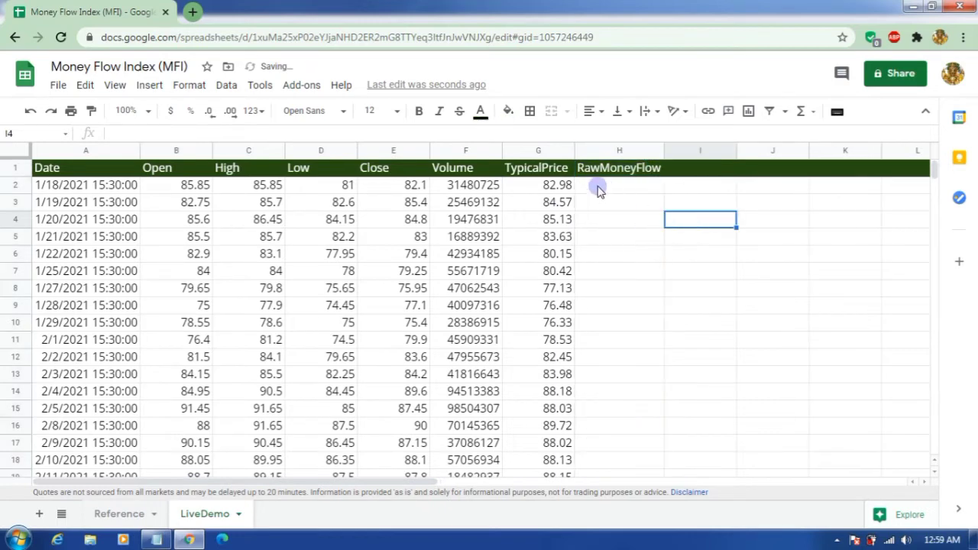
Calculate the raw money flow in H2 with =G2*F2 and accept the suggested autofill for the remaining rows
left_click(535, 187)
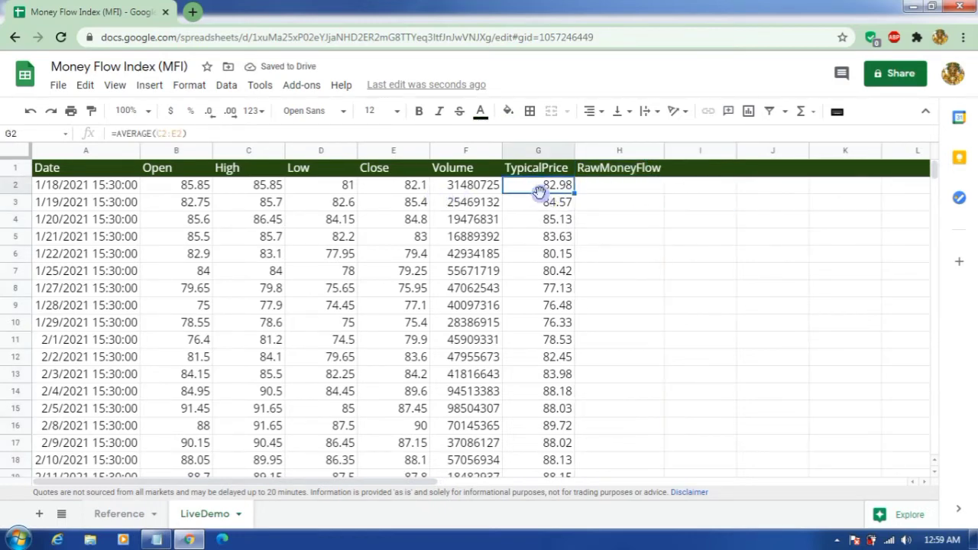
left_click(616, 187)
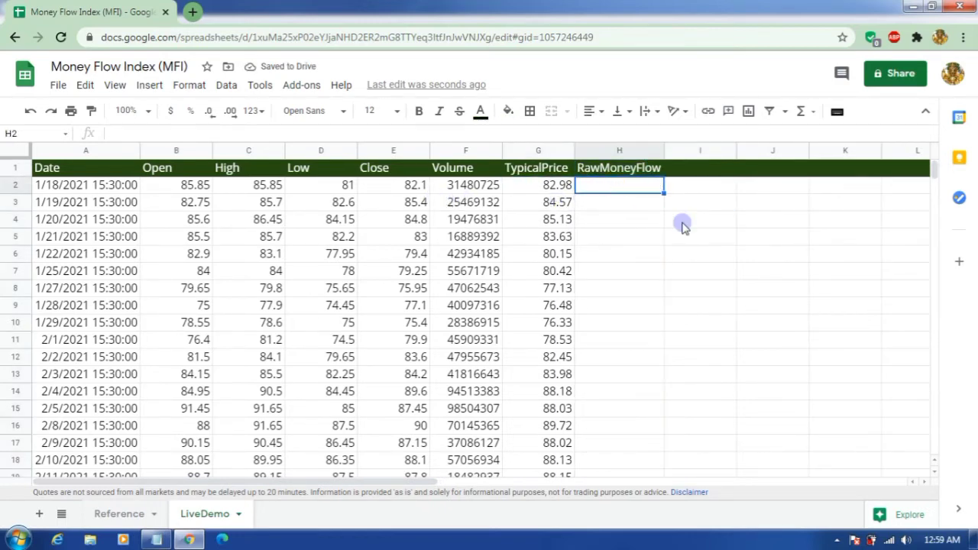
type("=")
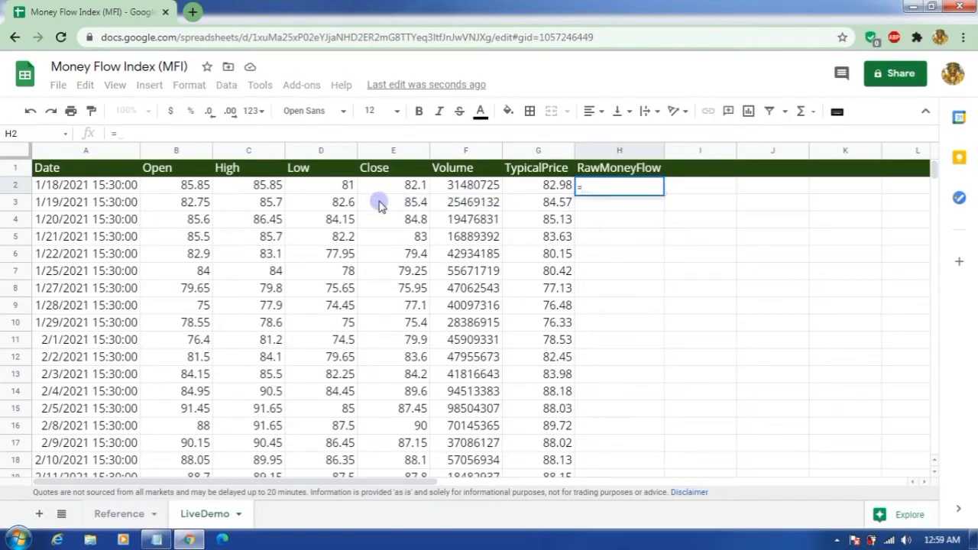
left_click(524, 188)
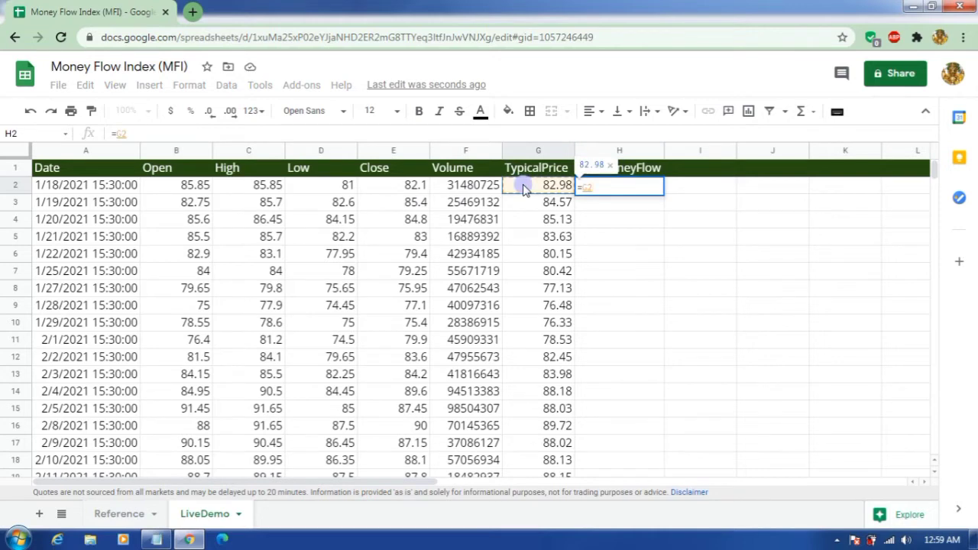
type("*")
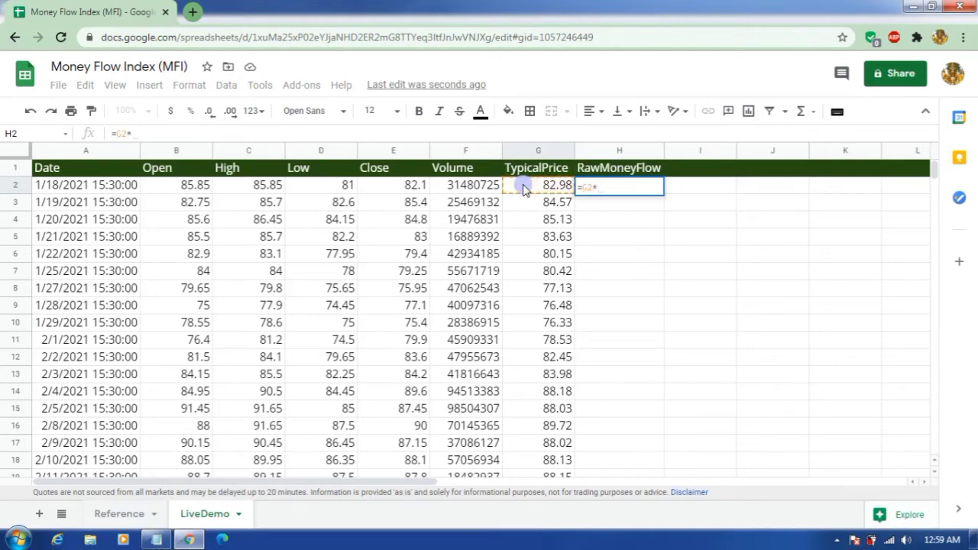
left_click(464, 194)
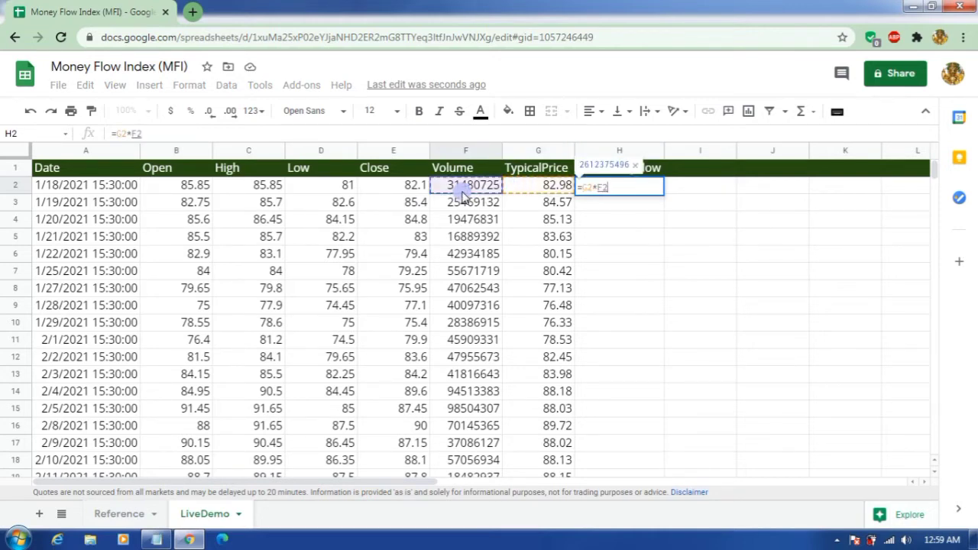
key("Return")
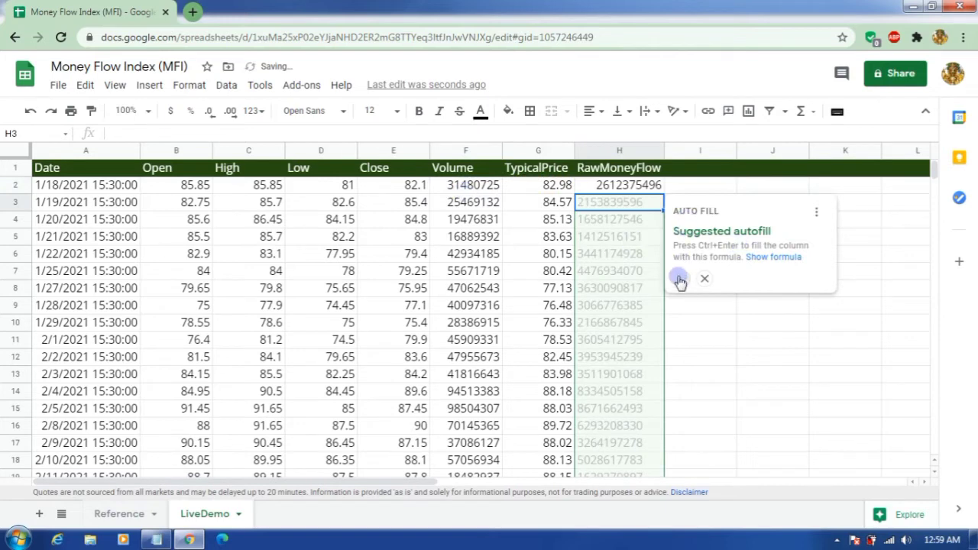
left_click(680, 279)
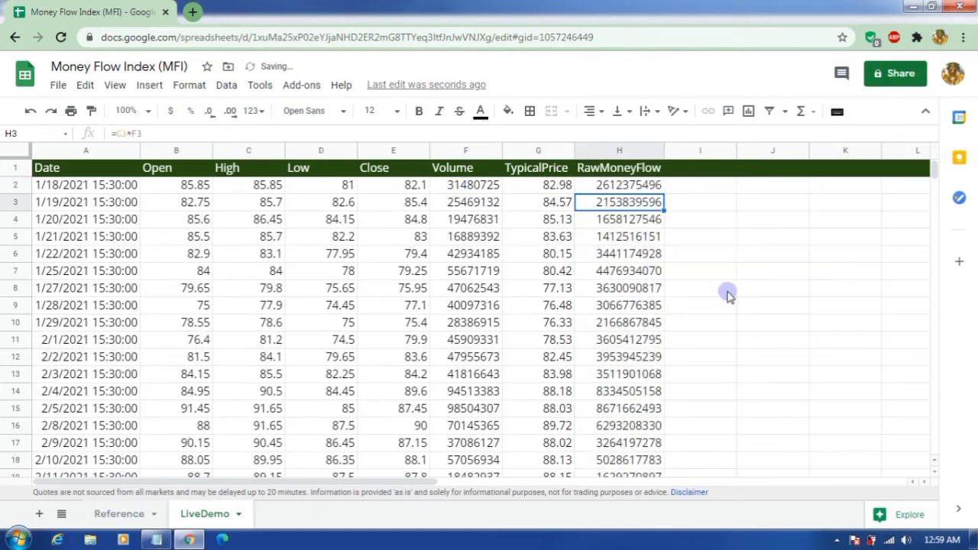
Format the RawMoneyFlow values in column H to two decimal places
left_click(721, 223)
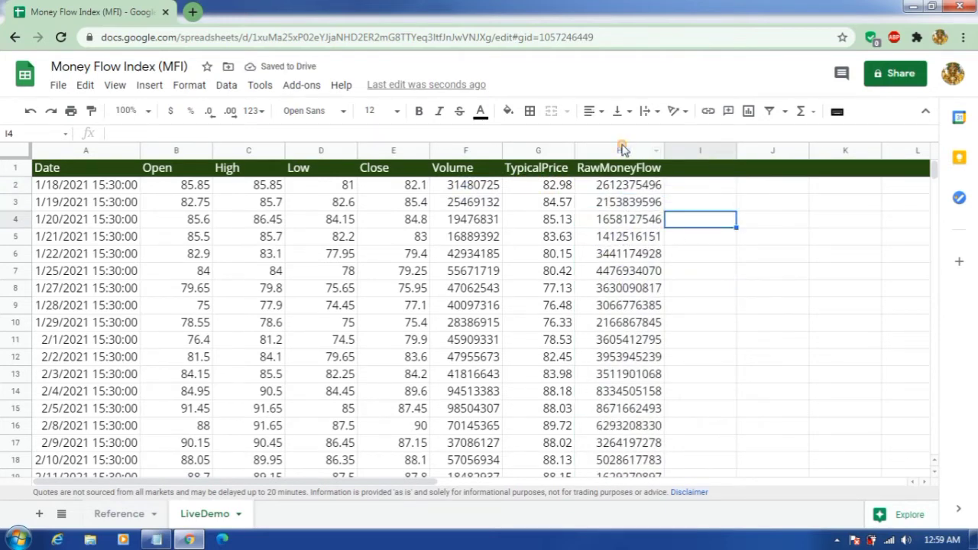
left_click(620, 151)
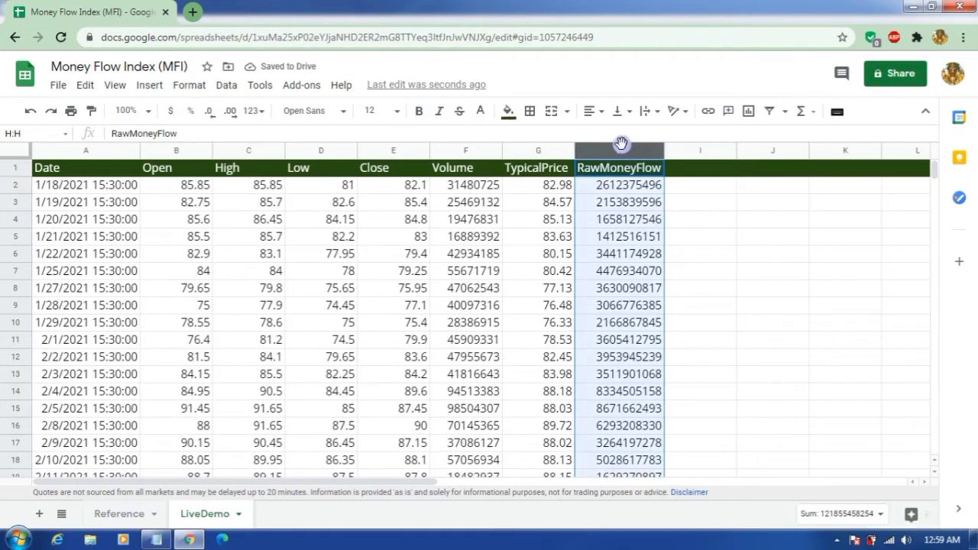
left_click(230, 111)
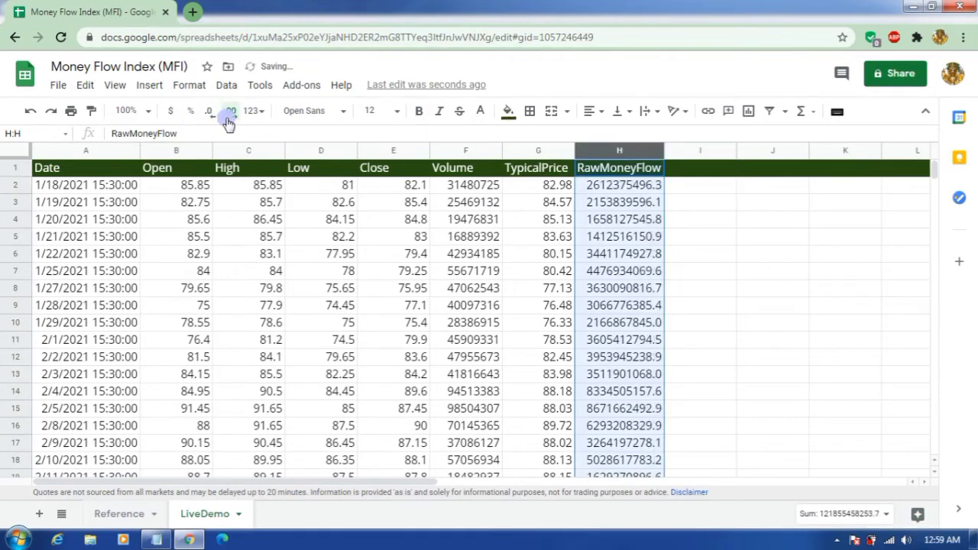
left_click(229, 115)
key("Right")
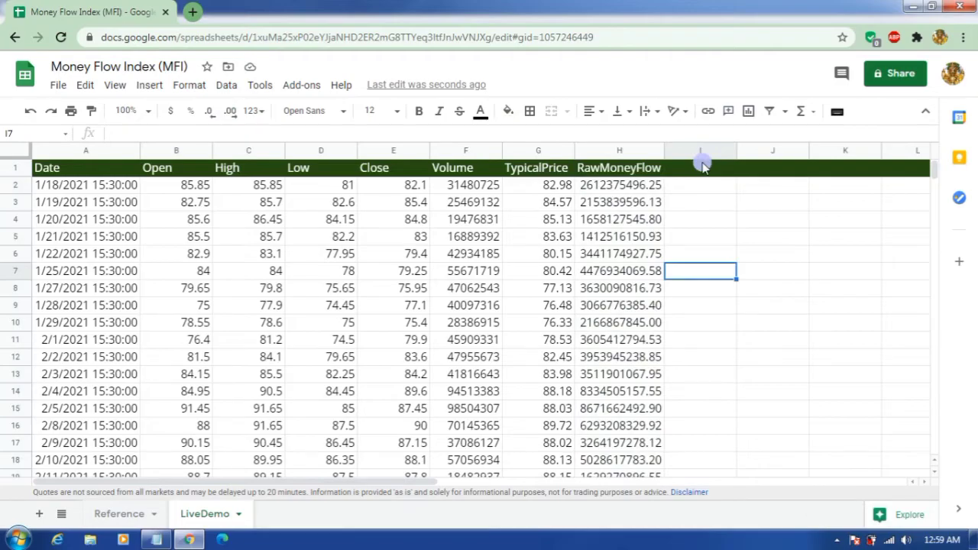
Check the 14-period +ve and -ve MoneyFlow formulas in the Notepad notes and enter the header Up/Down in cell I1 of the spreadsheet
key("alt+Tab")
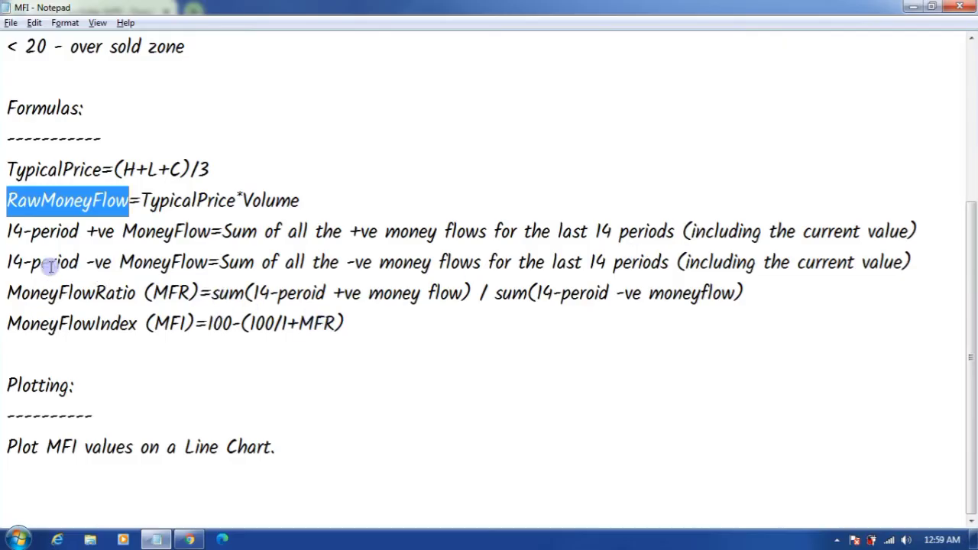
left_click_drag(6, 231, 201, 230)
left_click_drag(13, 262, 220, 262)
key("alt+Tab")
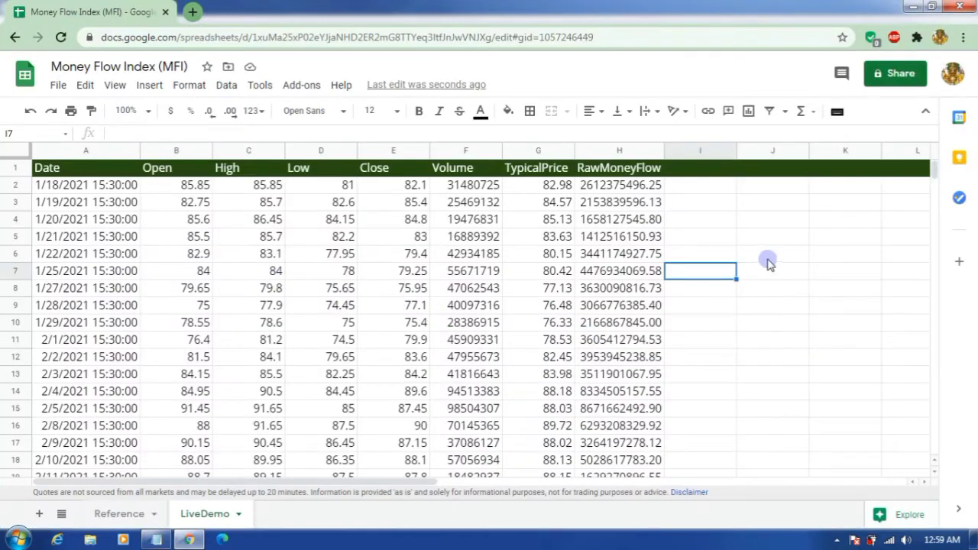
left_click(690, 339)
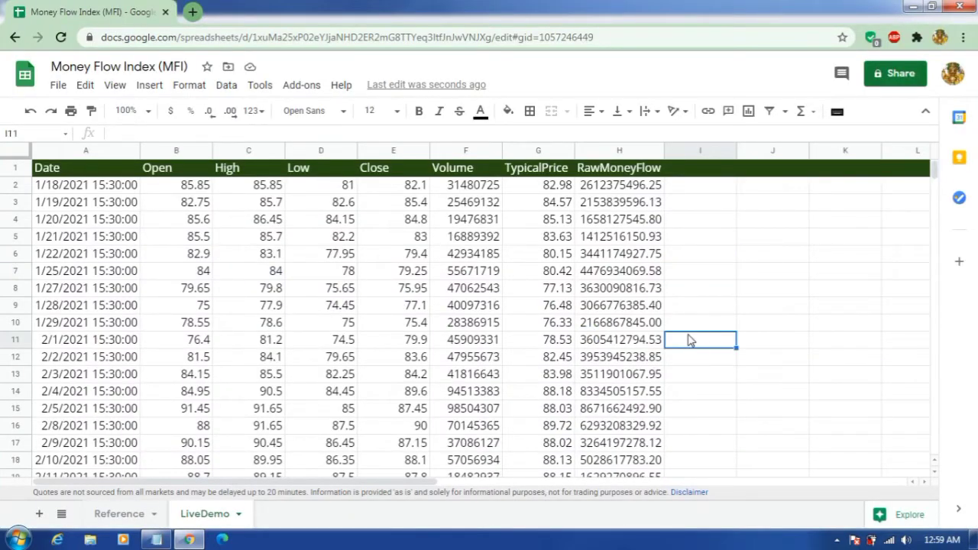
left_click(703, 168)
type("Up")
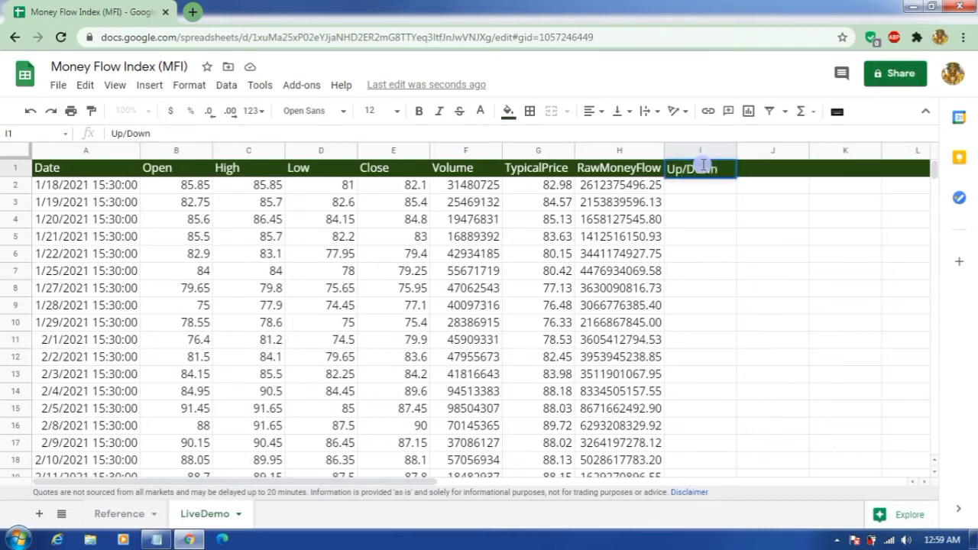
type("/Down")
left_click(722, 271)
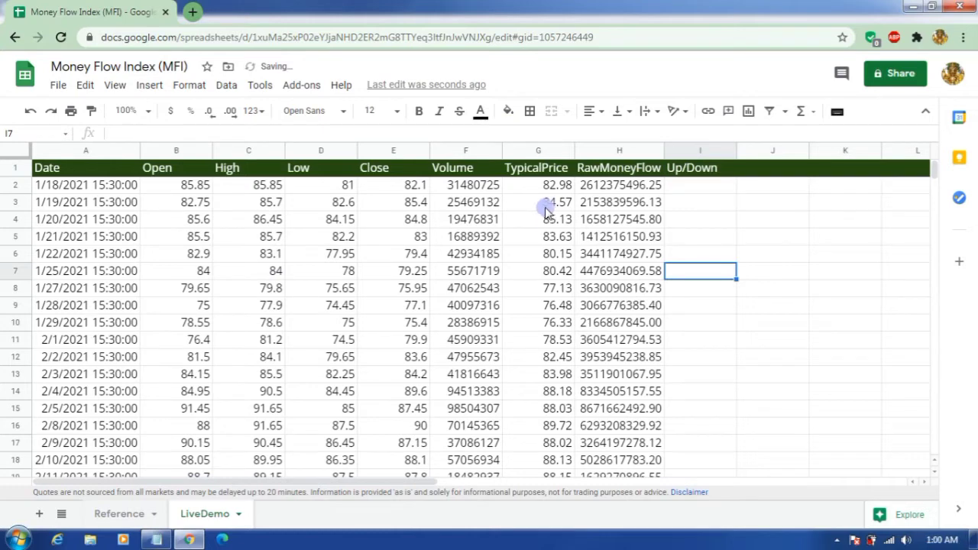
Compare the typical price in G3 with the previous day's typical price in G2
left_click(543, 205)
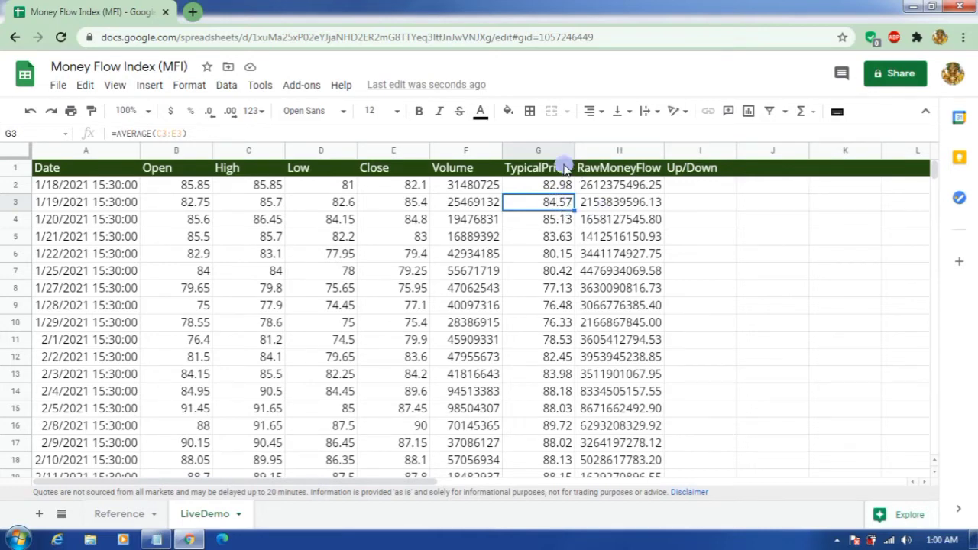
left_click(558, 185)
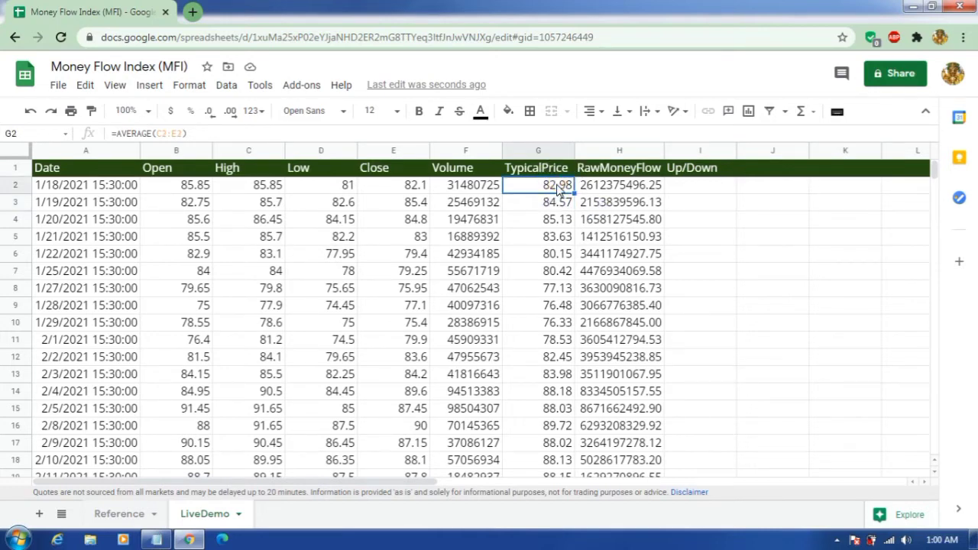
left_click(554, 203)
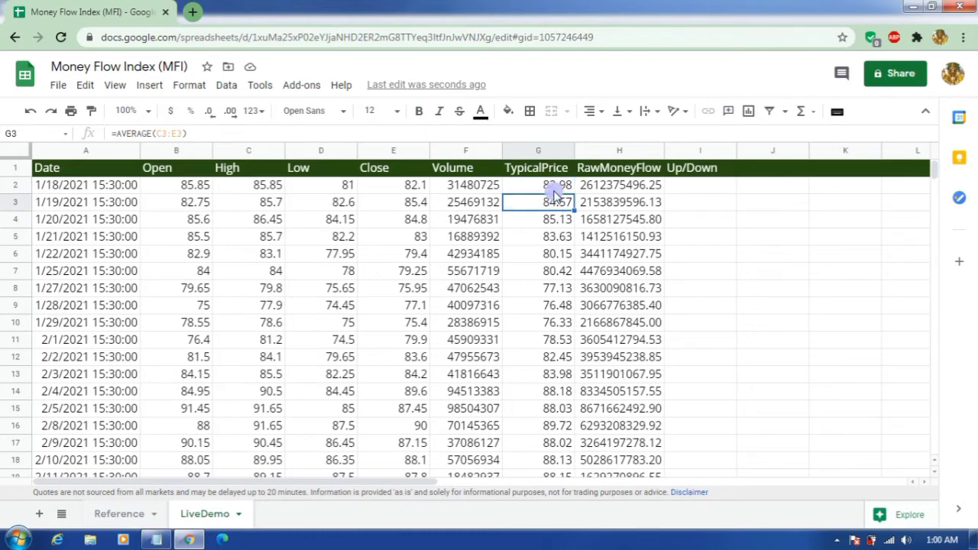
Change the text colour of the first data row, cells A2:H2, to light red
left_click(687, 187)
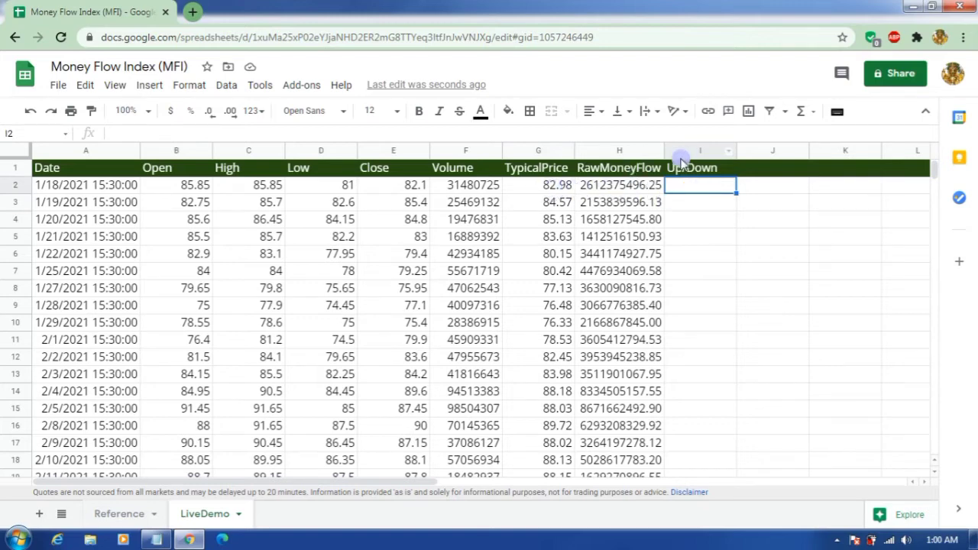
left_click(52, 189)
key("shift+Right")
key("shift+Right")
key("shift+Right")
key("shift+Right")
key("shift+Right")
key("shift+Right")
key("shift+Right")
key("shift+Right")
key("shift+Right")
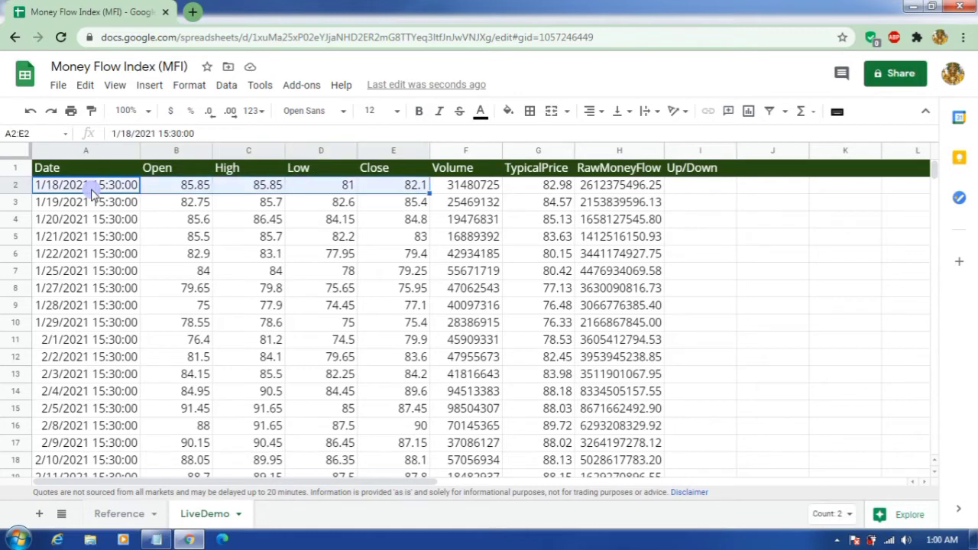
key("shift+Left")
key("shift+Left")
key("shift+Left")
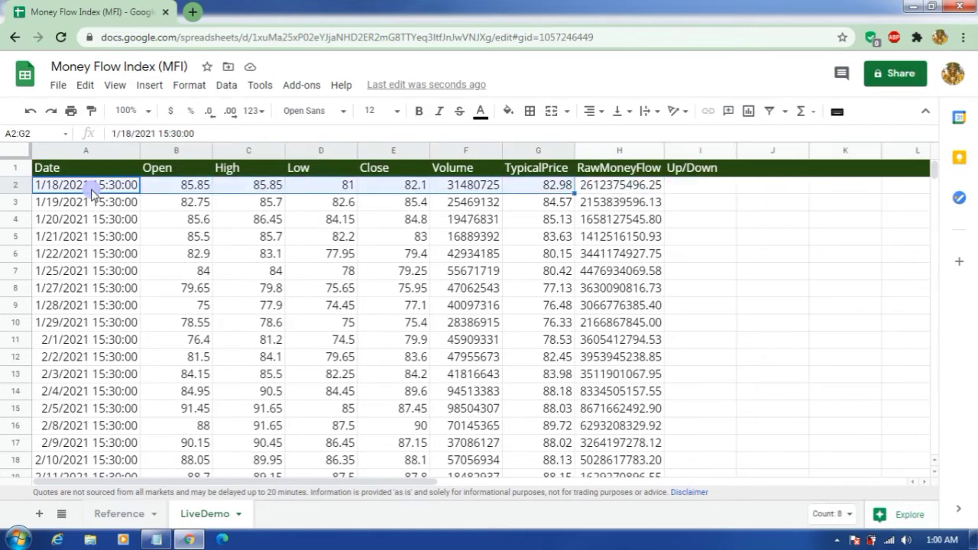
key("shift+Right")
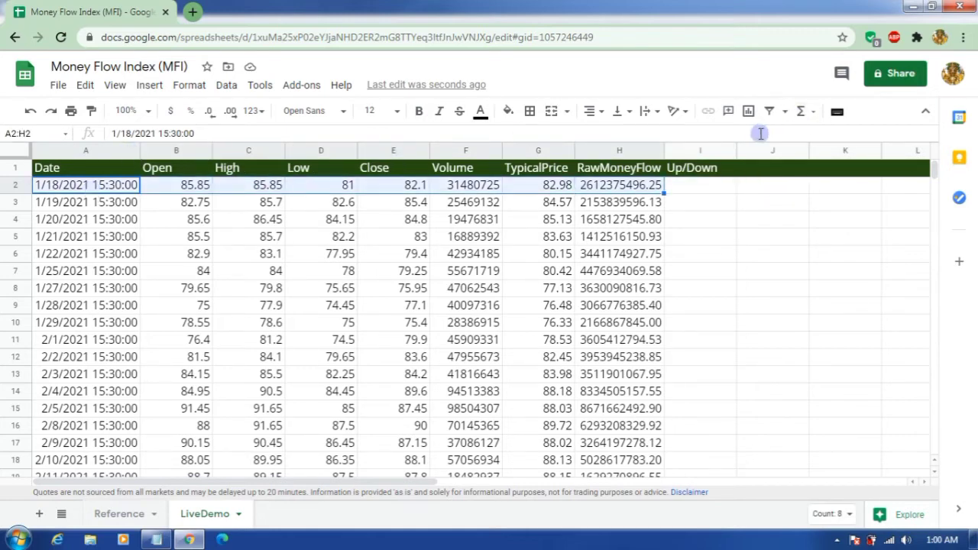
left_click(484, 121)
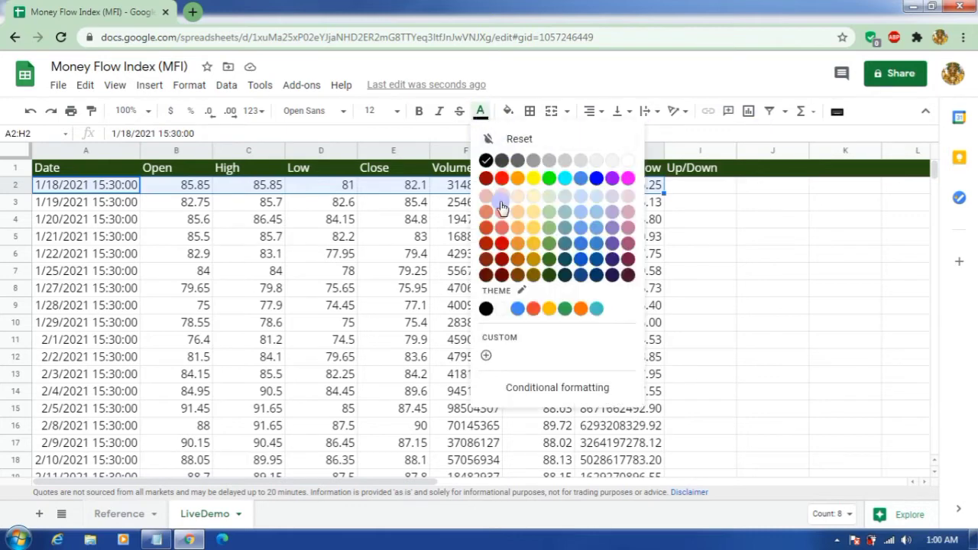
left_click(885, 255)
left_click(701, 202)
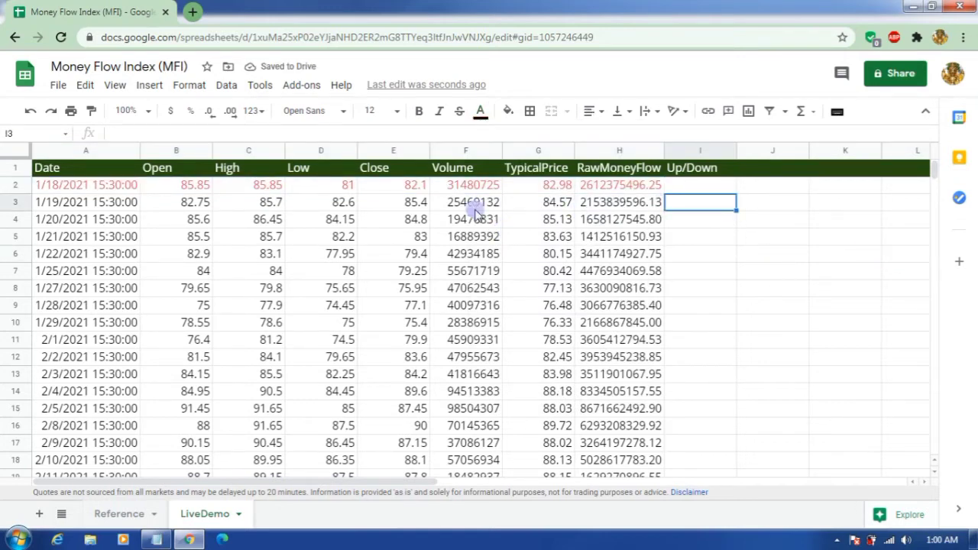
Compare the typical prices in G3 and G2 and check the first date in A2 against the Up/Down column
left_click(544, 203)
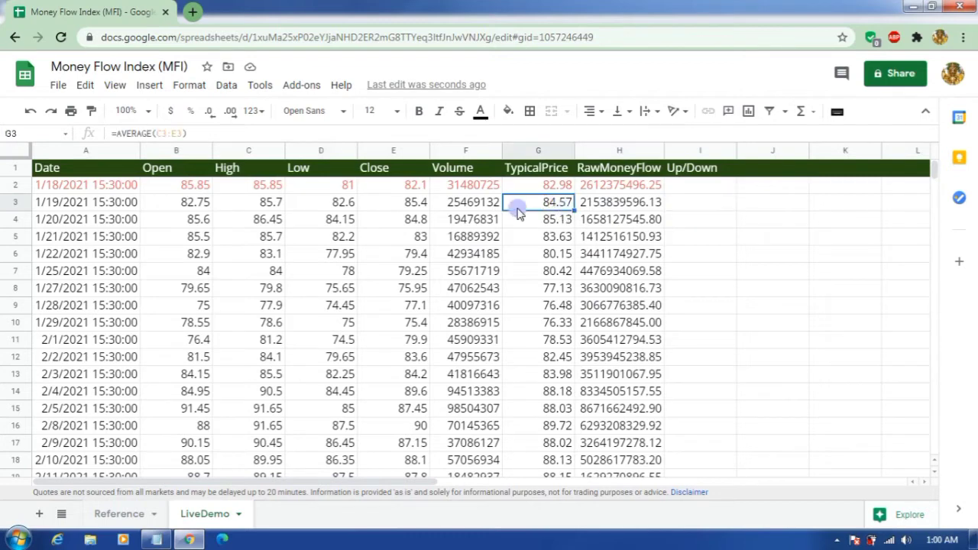
left_click(552, 189)
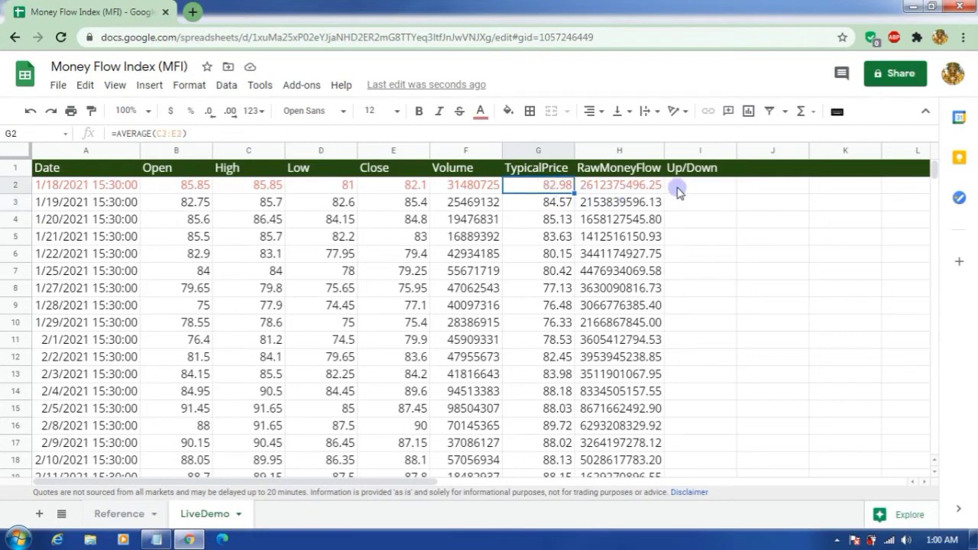
left_click(558, 207)
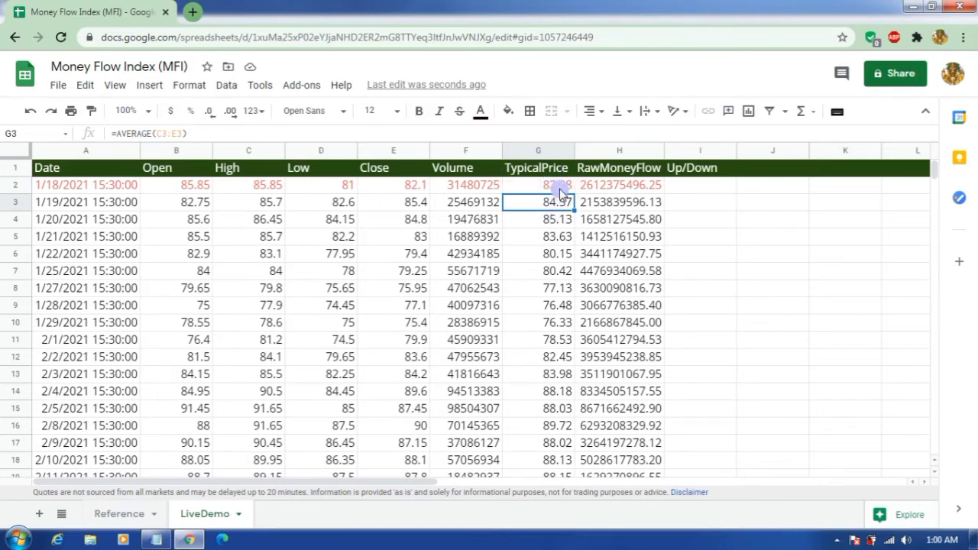
left_click(45, 185)
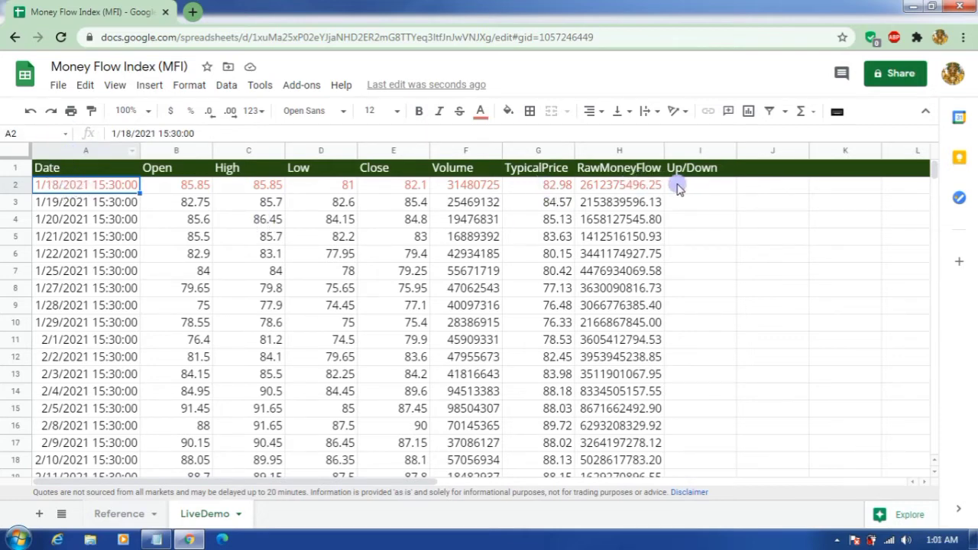
left_click(683, 223)
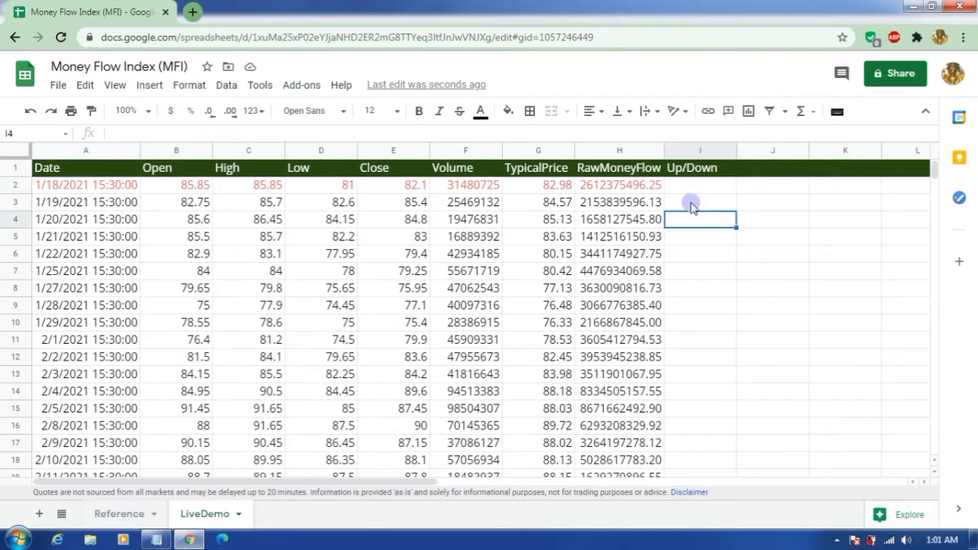
Enter =IF(G3>G2,1,0) in I3 under Up/Down and accept the suggested autofill for the remaining rows
left_click(690, 204)
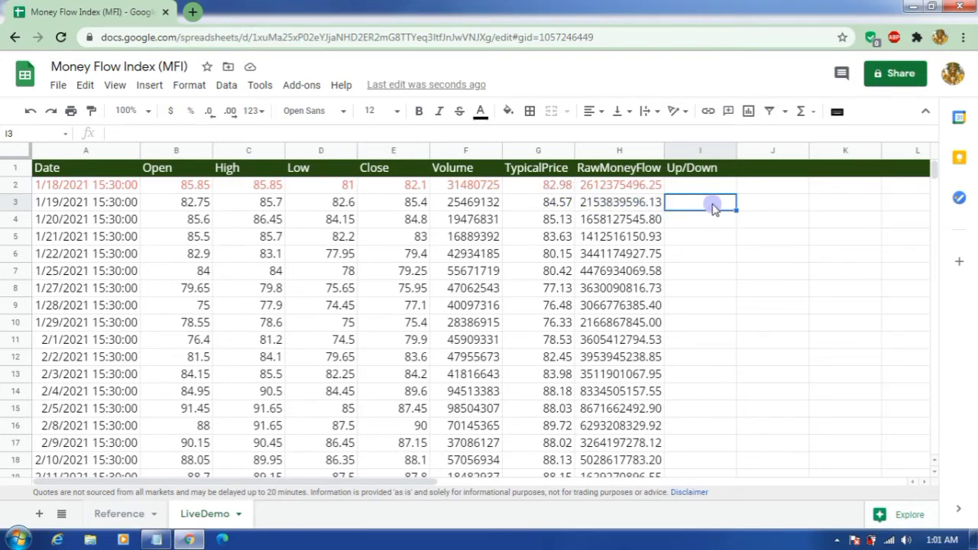
type("=IF")
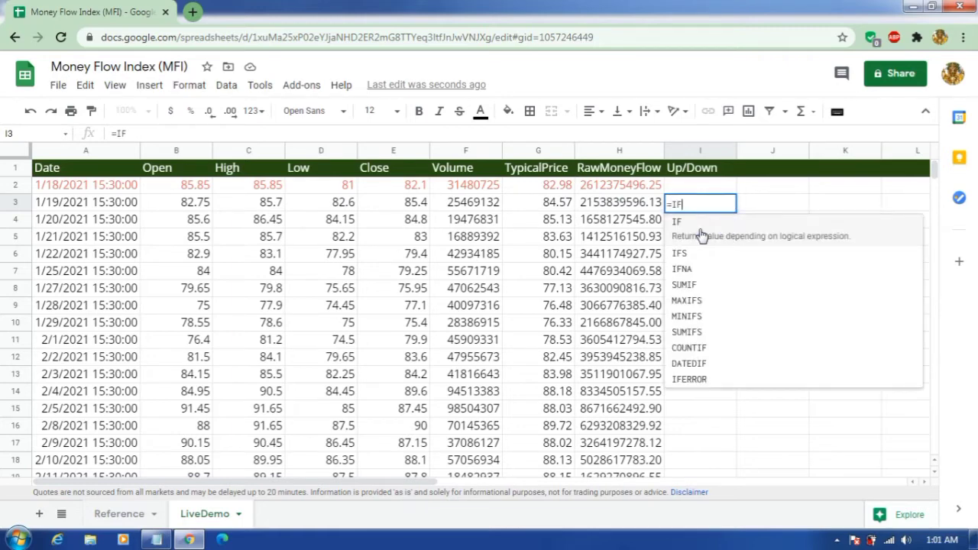
left_click(701, 232)
left_click(557, 203)
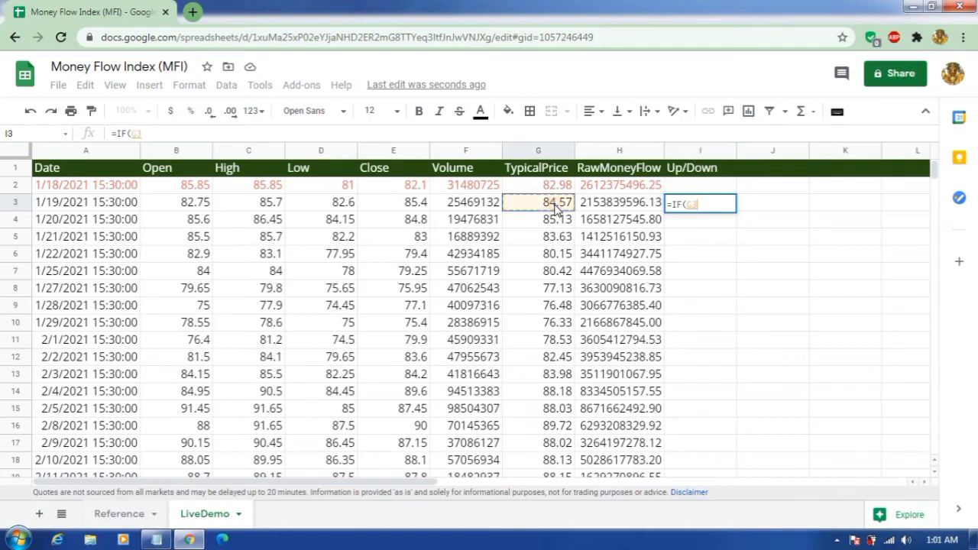
type(">")
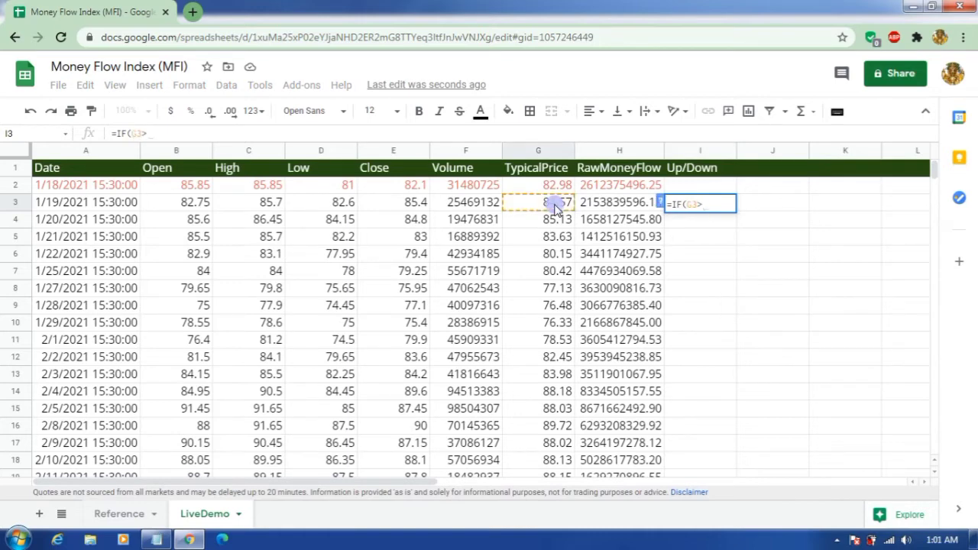
left_click(558, 188)
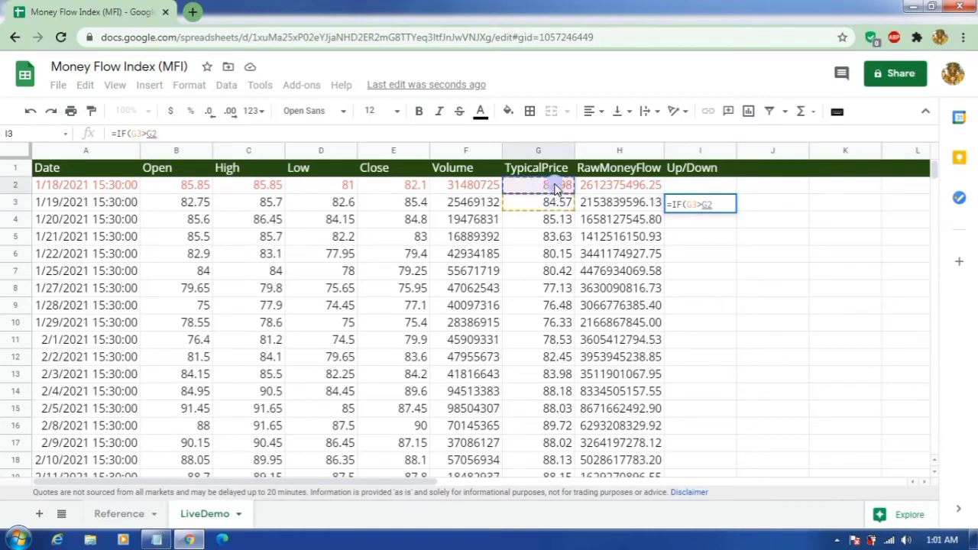
type(", 1")
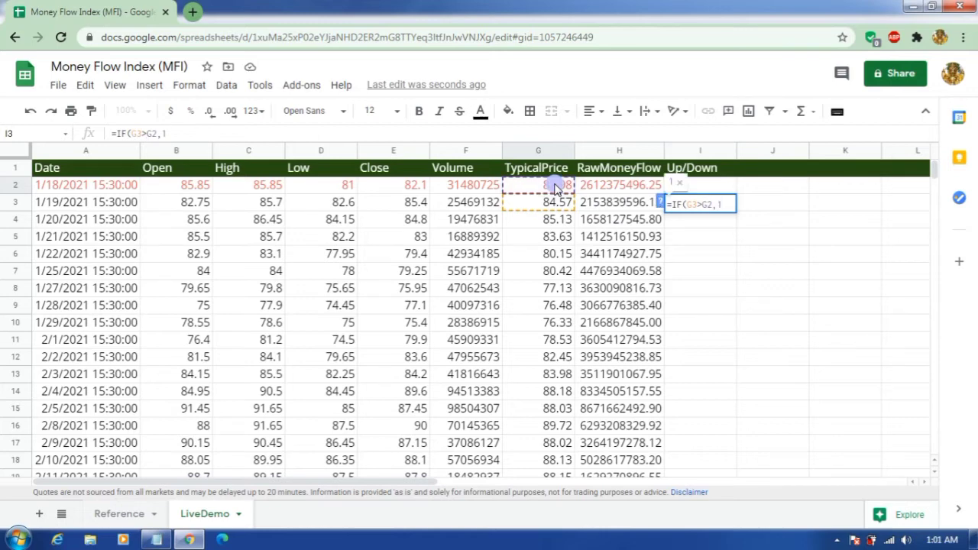
type(", ")
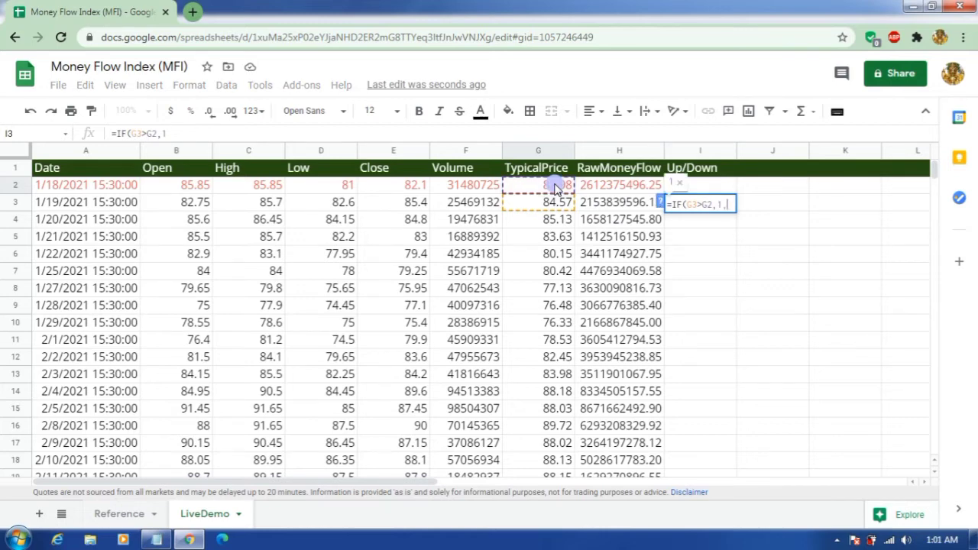
type("0")
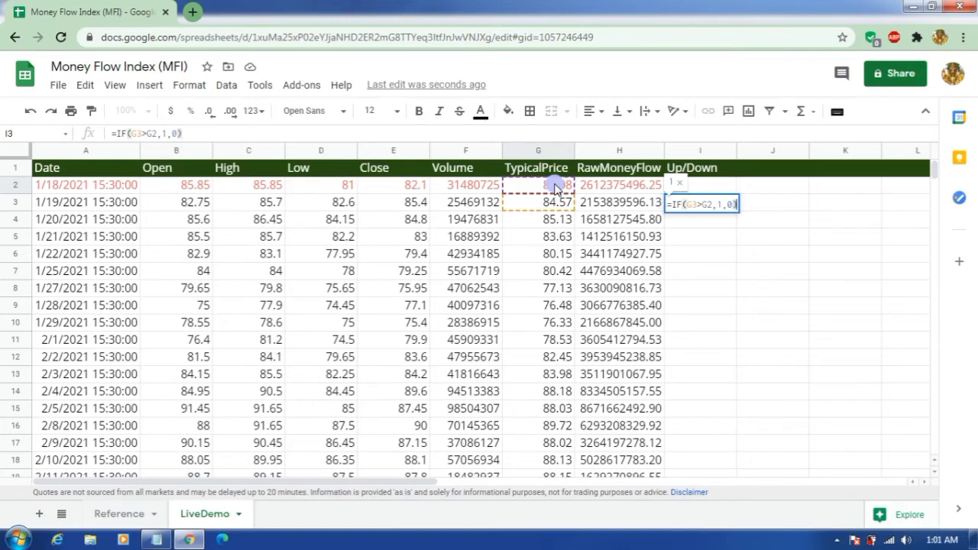
key("Return")
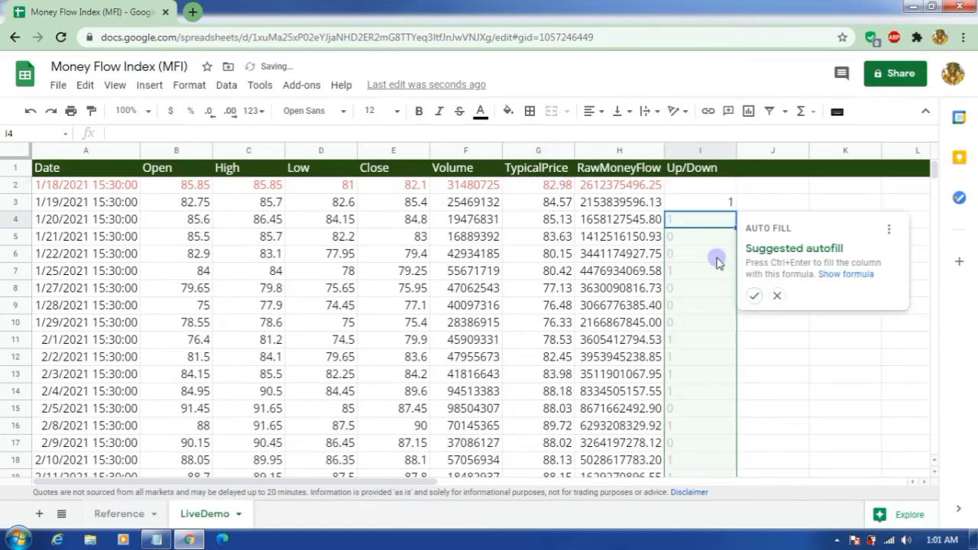
left_click(761, 298)
left_click(825, 341)
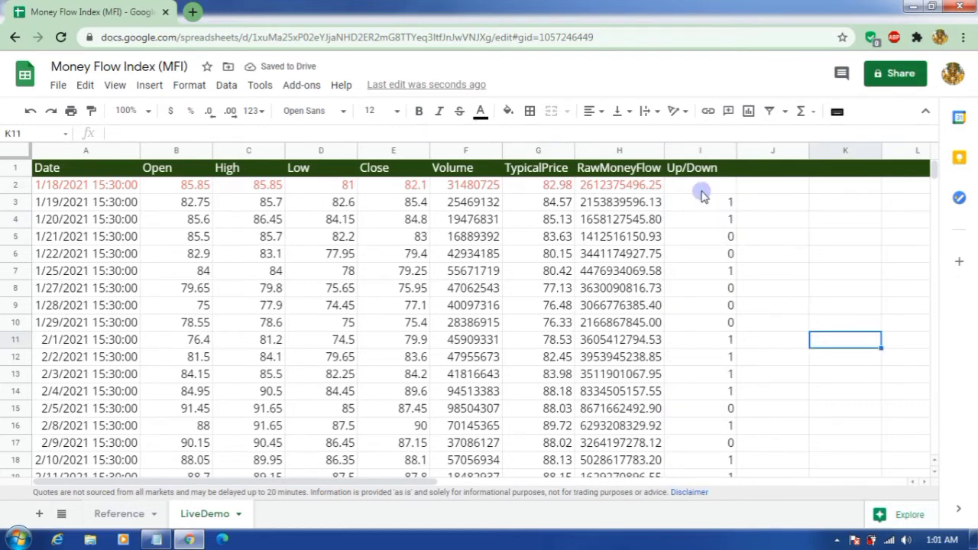
Enter NA in I2 as the Up/Down value of the first data row
left_click(725, 191)
type("NA")
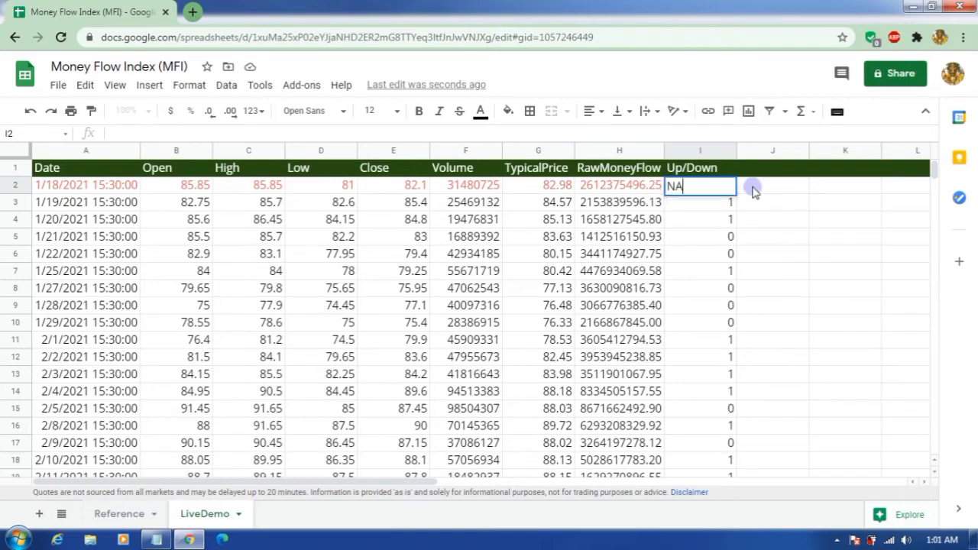
left_click(770, 267)
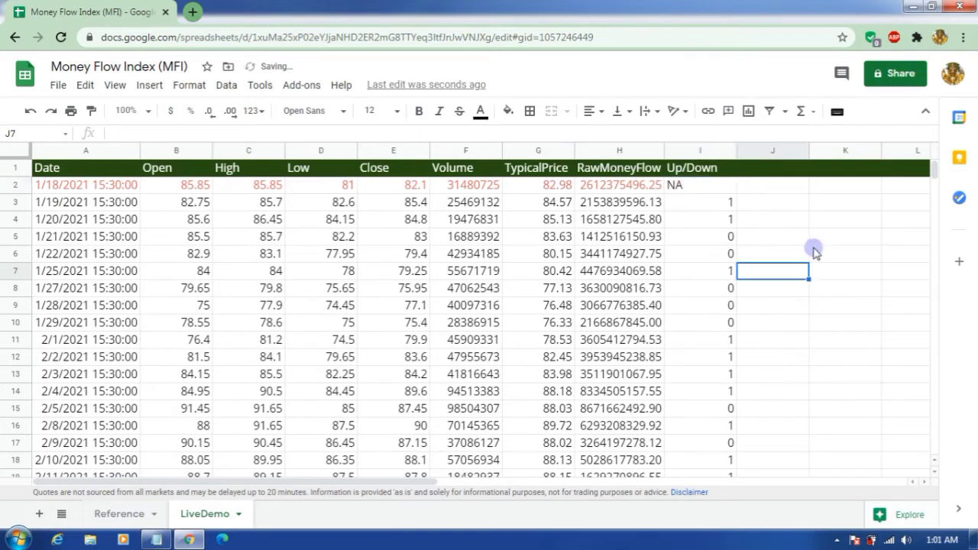
Check the Up/Down results in I3 and I5 against the typical prices of their own and preceding days in column G
left_click(708, 210)
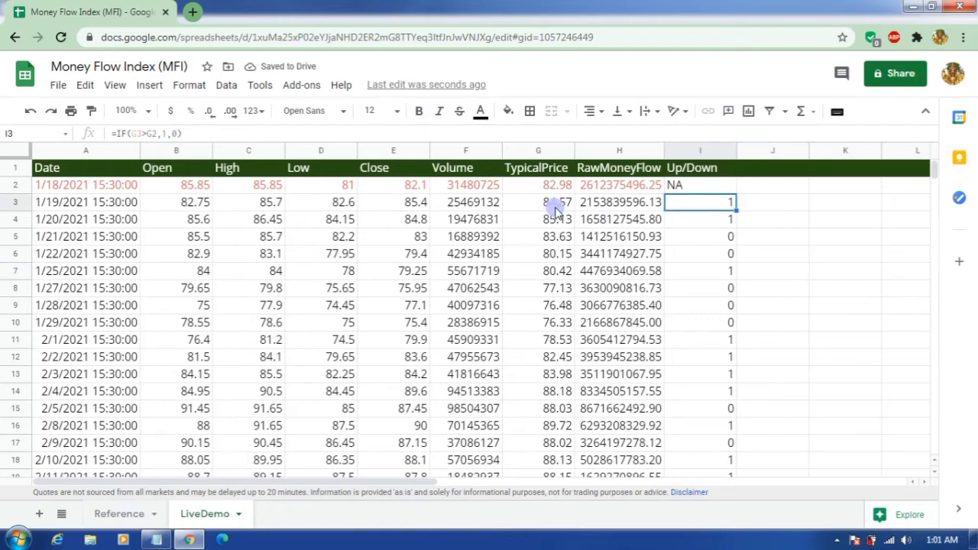
left_click(563, 201)
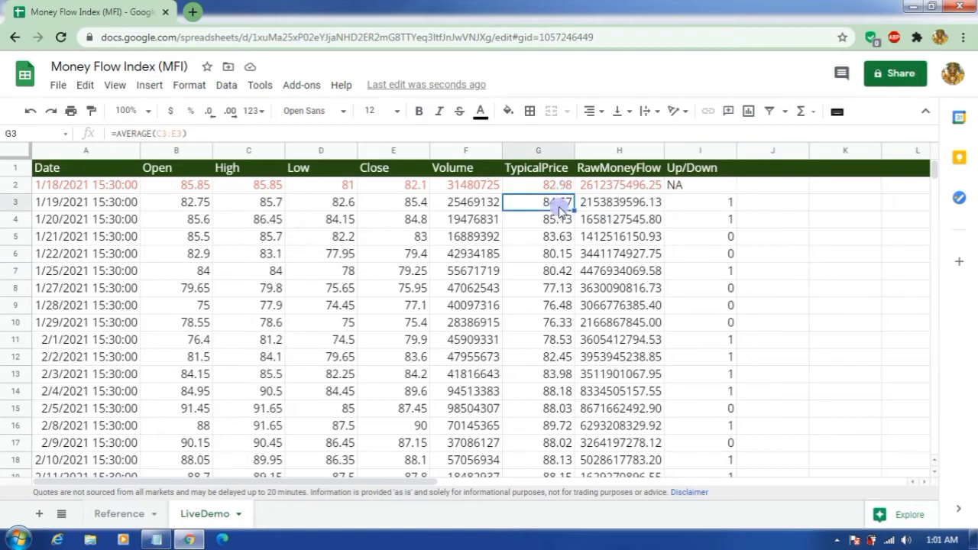
left_click(724, 240)
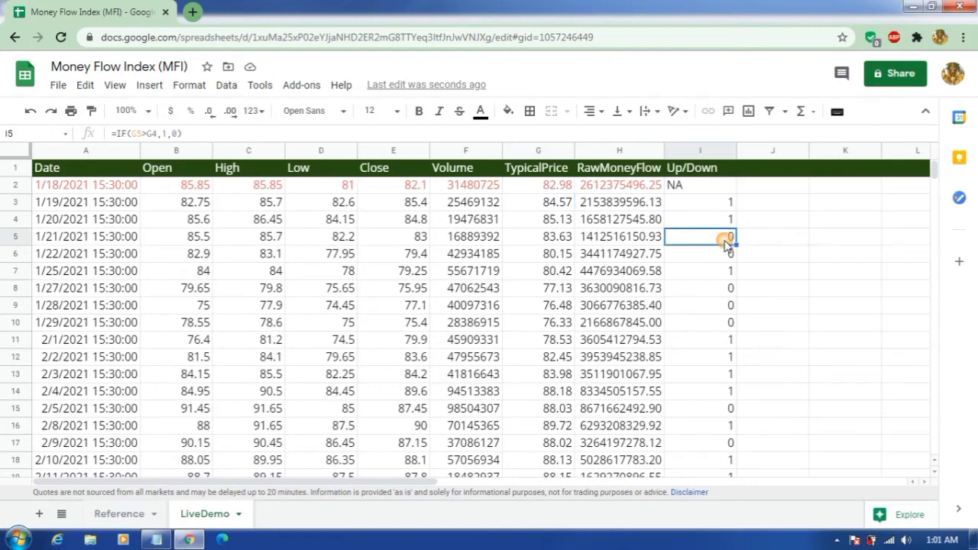
left_click(553, 241)
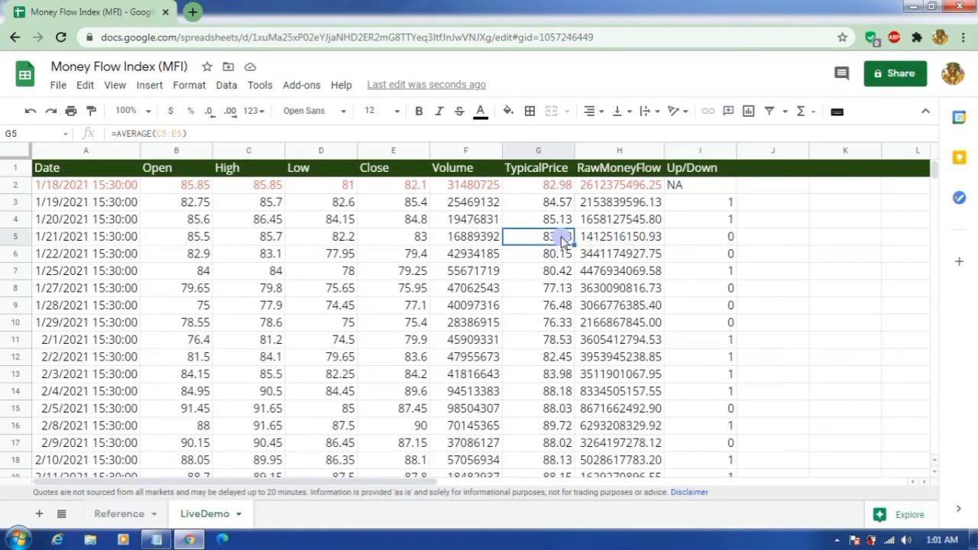
left_click(558, 221)
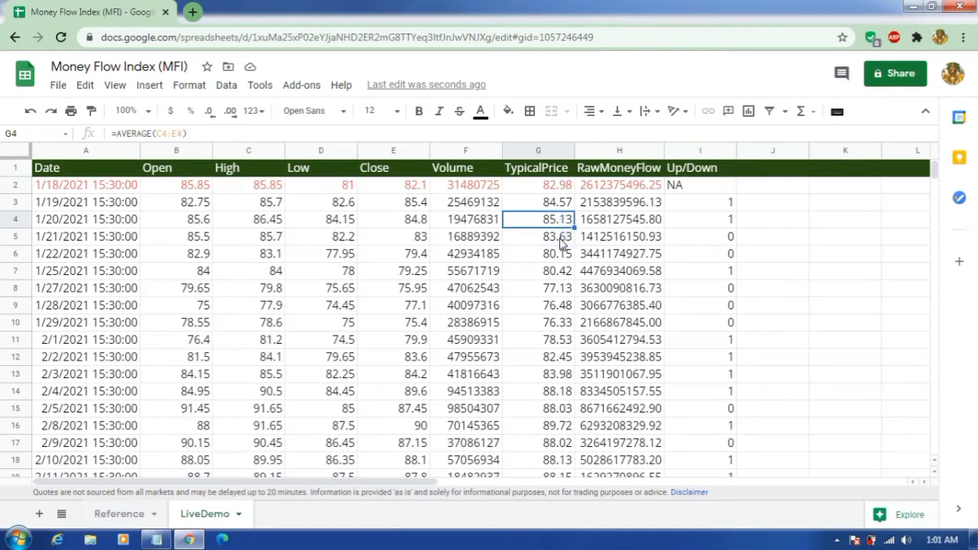
left_click(715, 240)
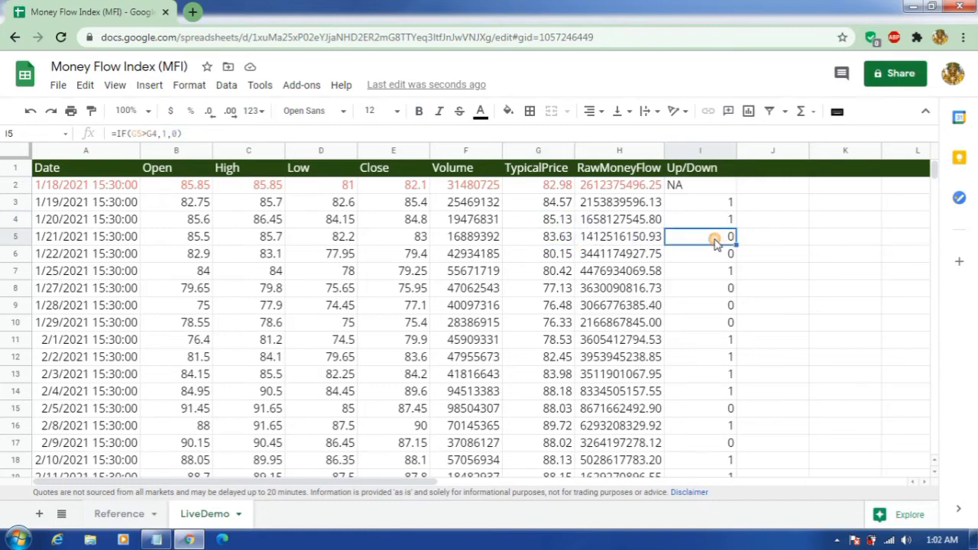
left_click(565, 225)
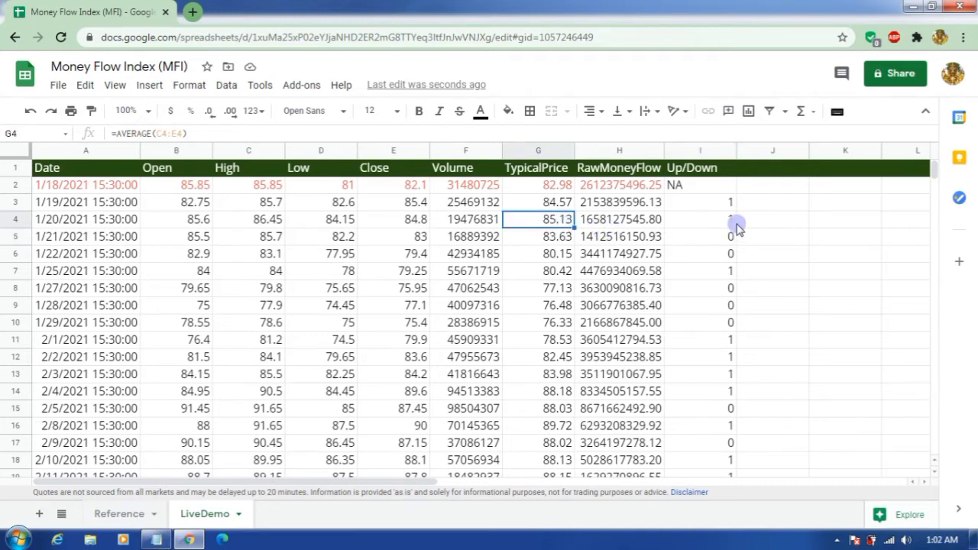
left_click(773, 240)
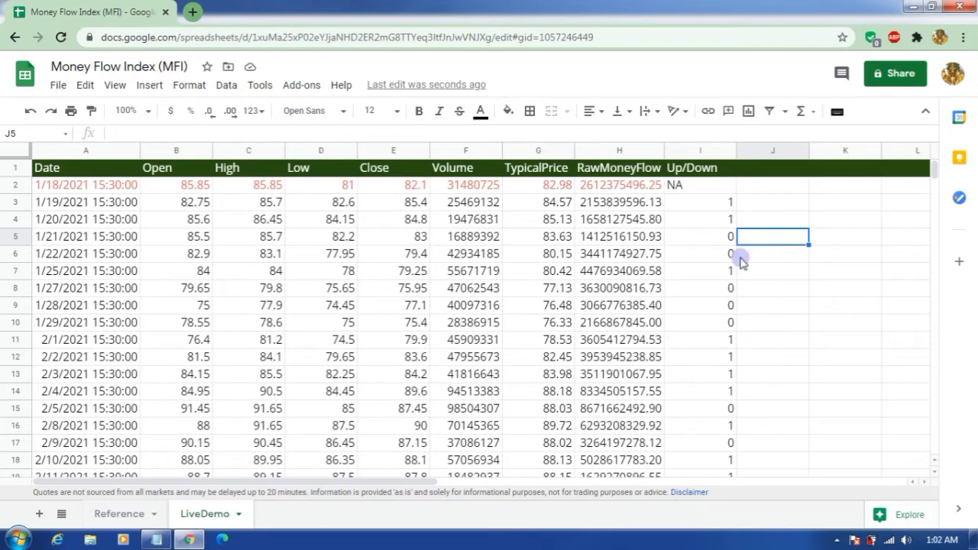
scroll(703, 285, "down", 1)
scroll(705, 286, "up", 1)
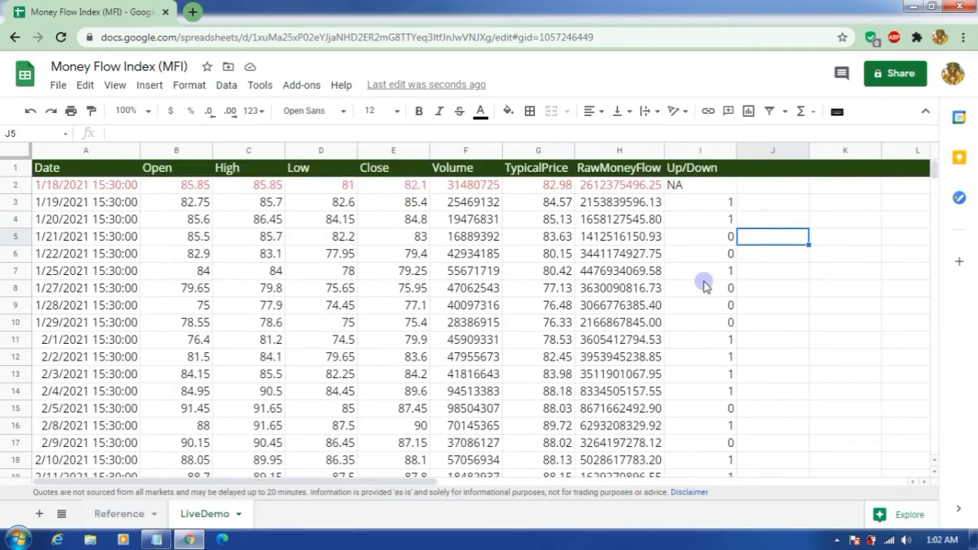
Enter the header 14+ve in cell J1
left_click(767, 168)
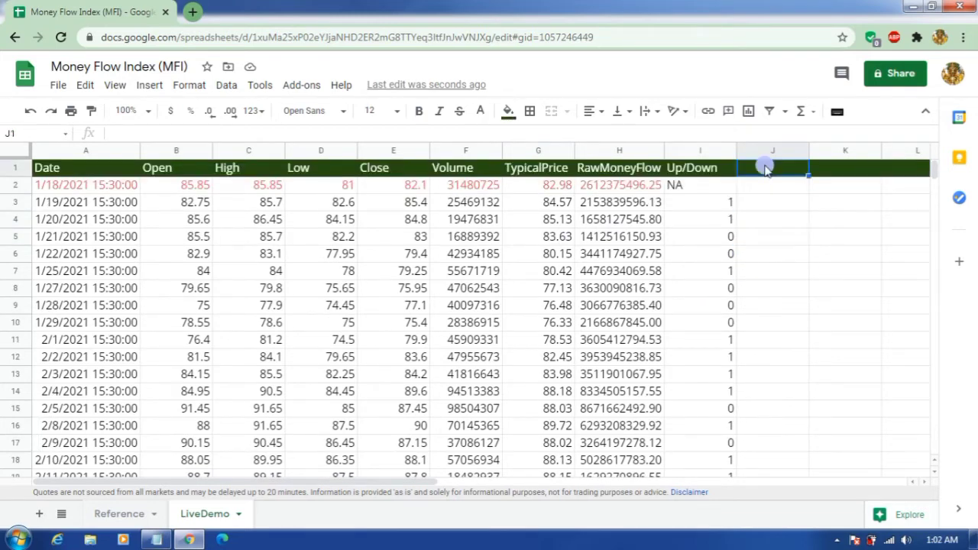
type("14+ve")
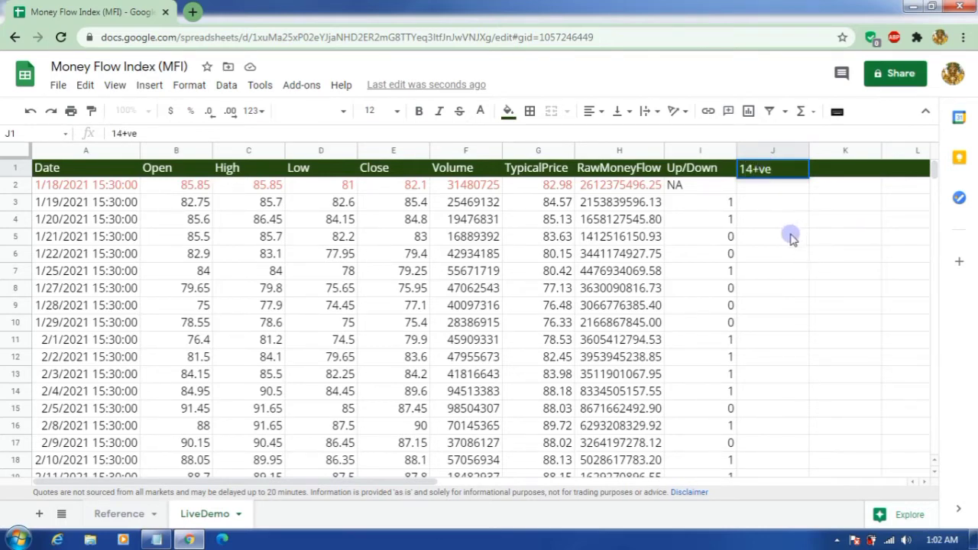
left_click(784, 305)
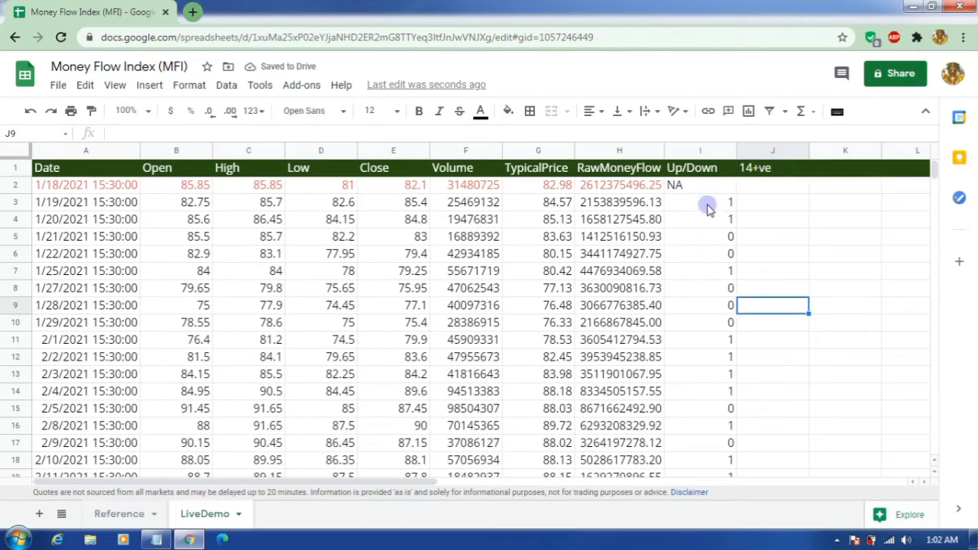
Select the Up/Down values in I3:I10 and switch the selection summary to Count
left_click(708, 205)
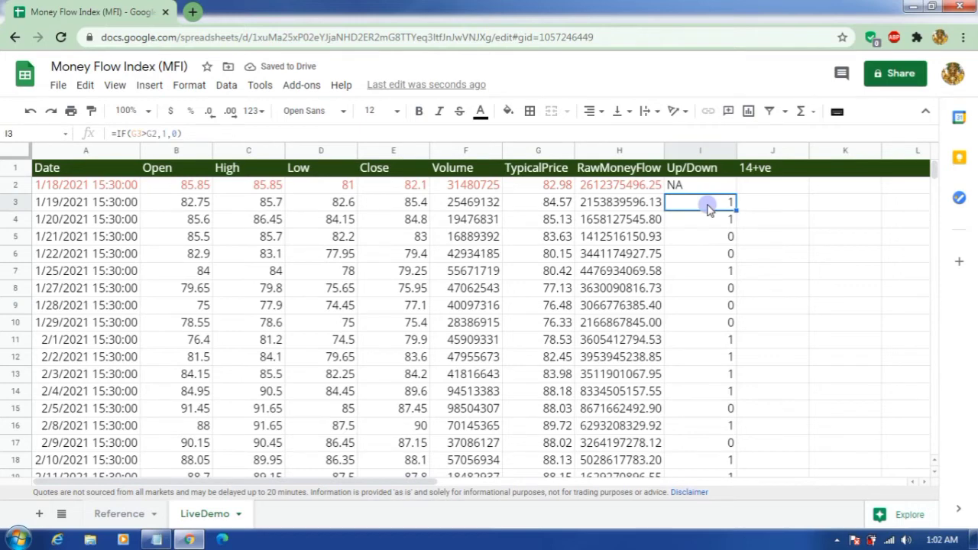
key("shift+Down")
key("shift+Down")
key("shift+Down")
key("shift+Down")
key("shift+Down")
key("shift+Down")
key("shift+Down")
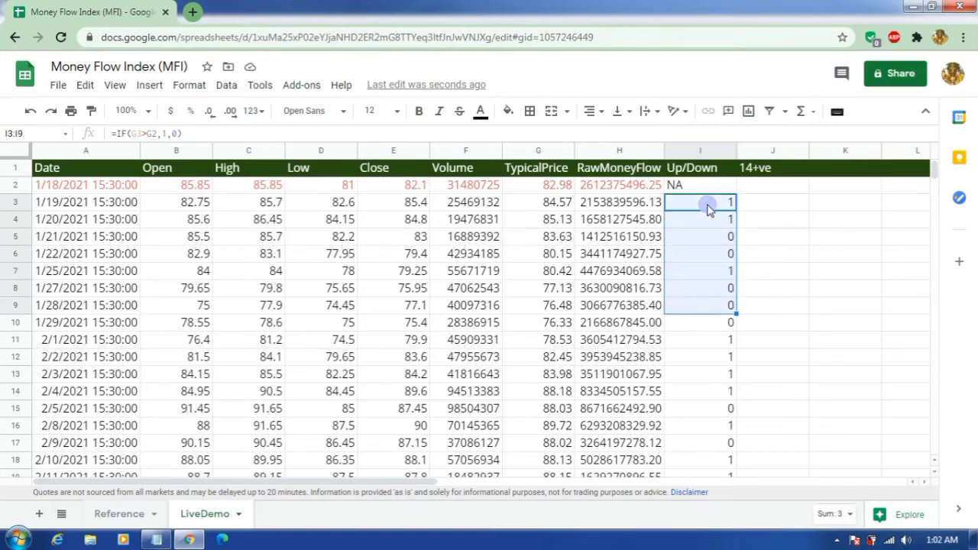
left_click(841, 514)
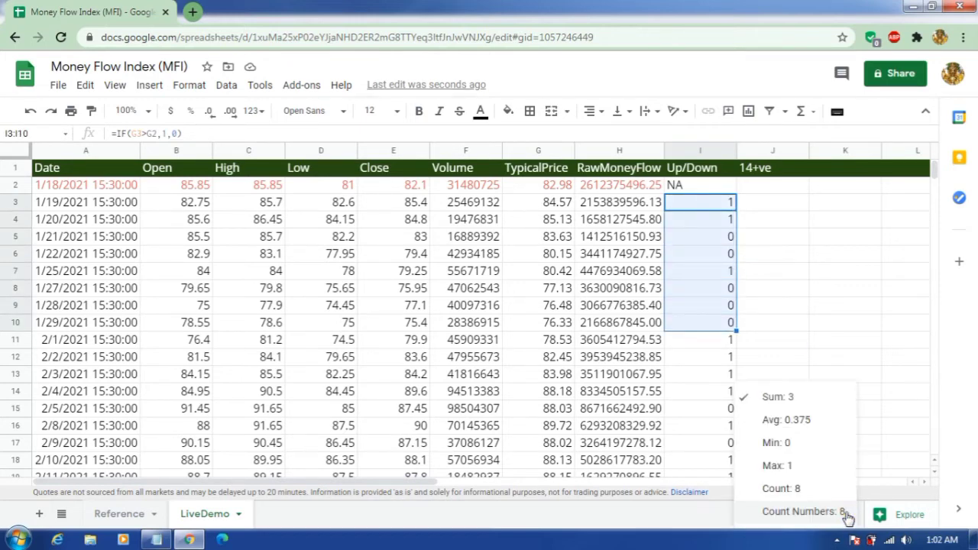
left_click(799, 488)
left_click(775, 317)
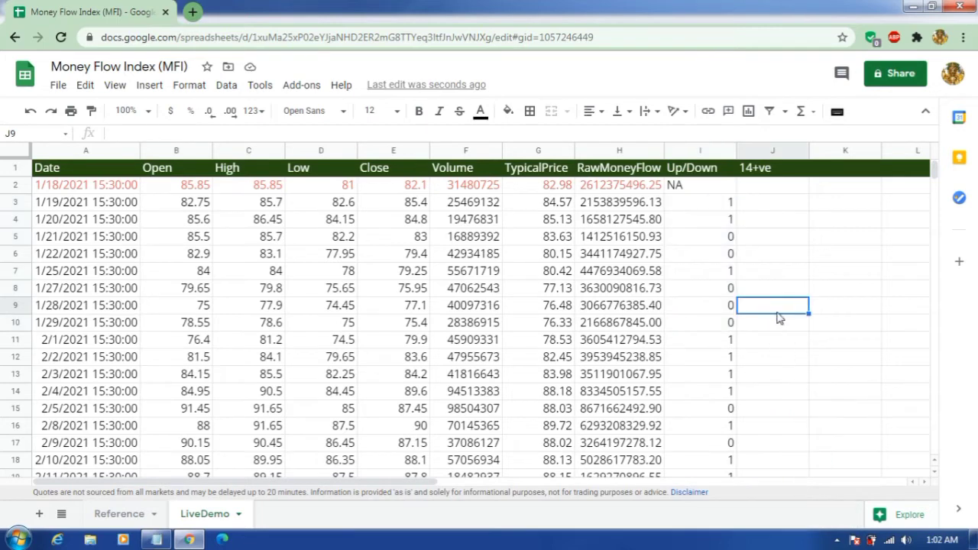
Count the Up/Down values from I3 down to I16 to find where the first 14-period window ends
left_click(713, 203)
key("shift+Down")
key("shift+Down")
key("shift+Down")
key("shift+Down")
key("shift+Down")
key("shift+Down")
key("shift+Down")
key("shift+Down")
key("shift+Down")
key("shift+Down")
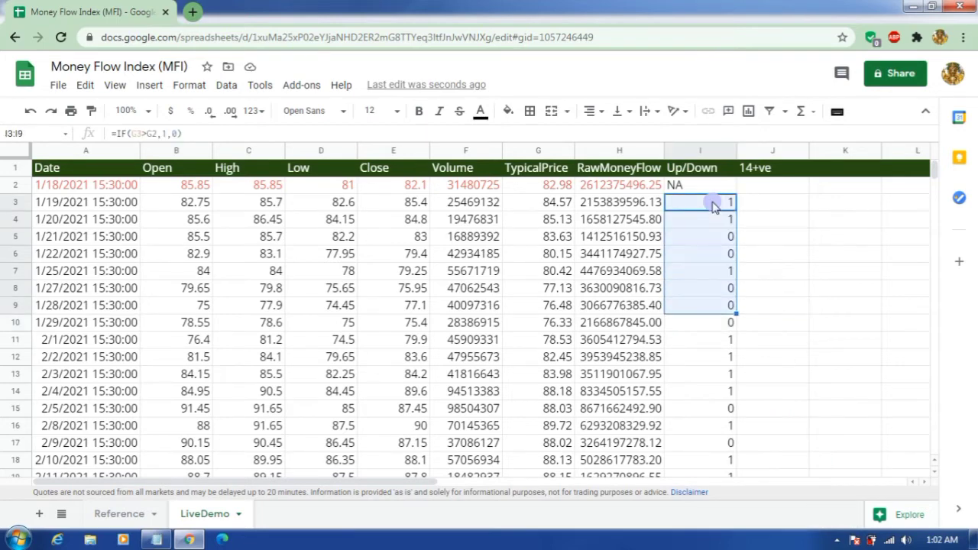
key("shift+Down")
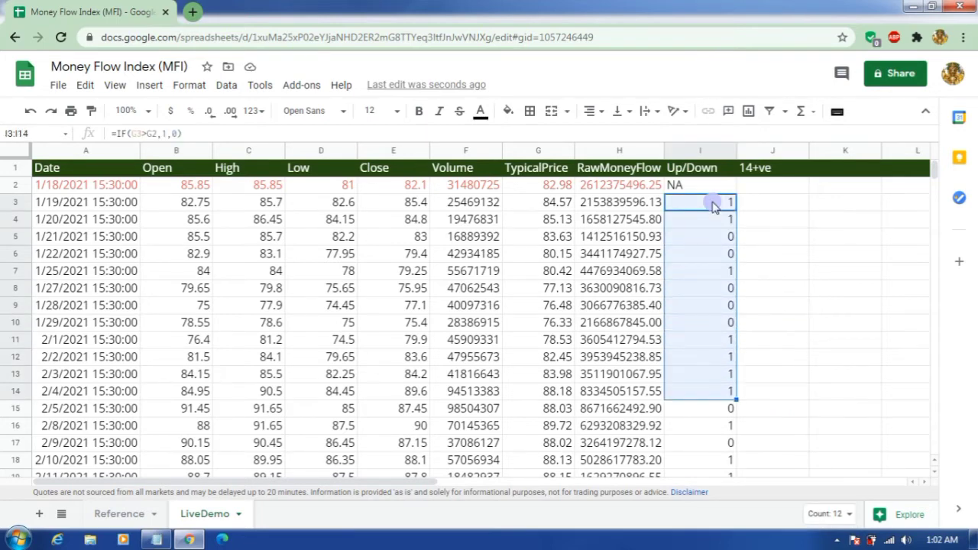
key("shift+Down")
key("shift+Down")
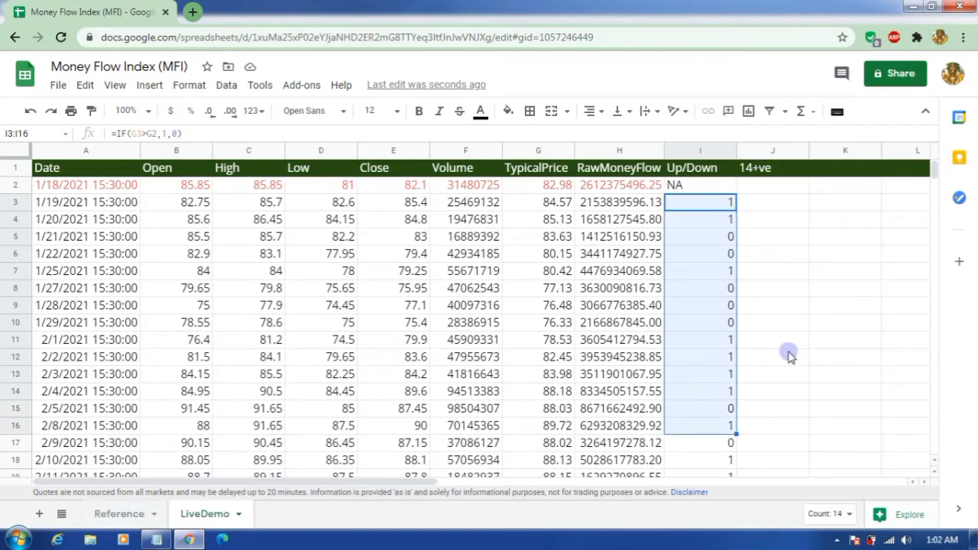
Color the text of the RawMoneyFlow values in H3:H16 blue
left_click(621, 427)
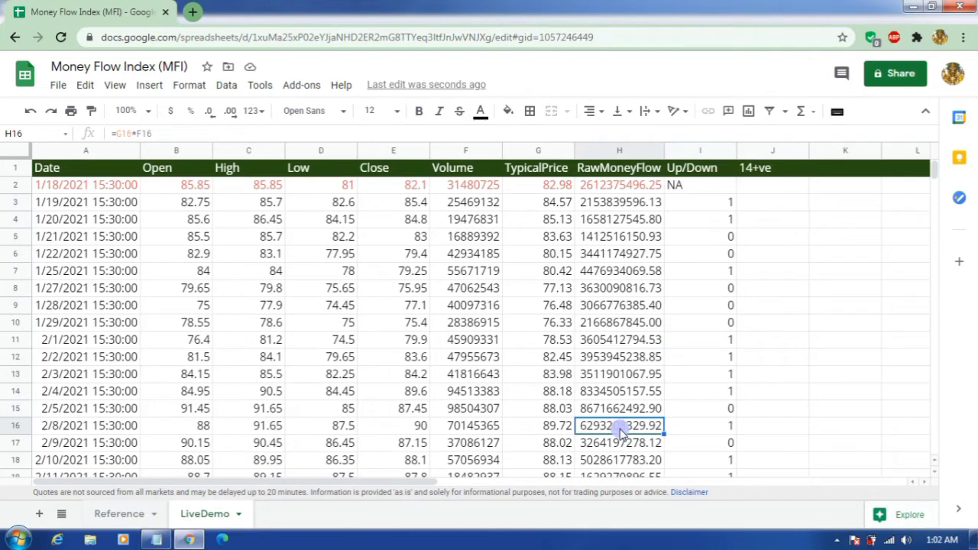
key("shift+Up")
key("shift+Up")
key("shift+Up")
key("shift+Up")
key("shift+Up")
key("shift+Up")
key("shift+Up")
key("shift+Up")
key("shift+Up")
key("shift+Up")
key("shift+Up")
key("shift+Up")
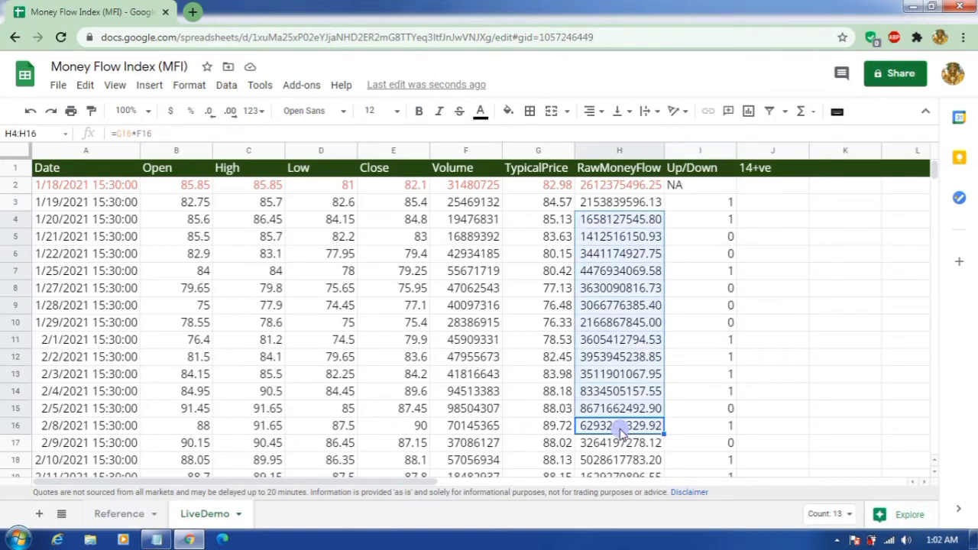
key("shift+Up")
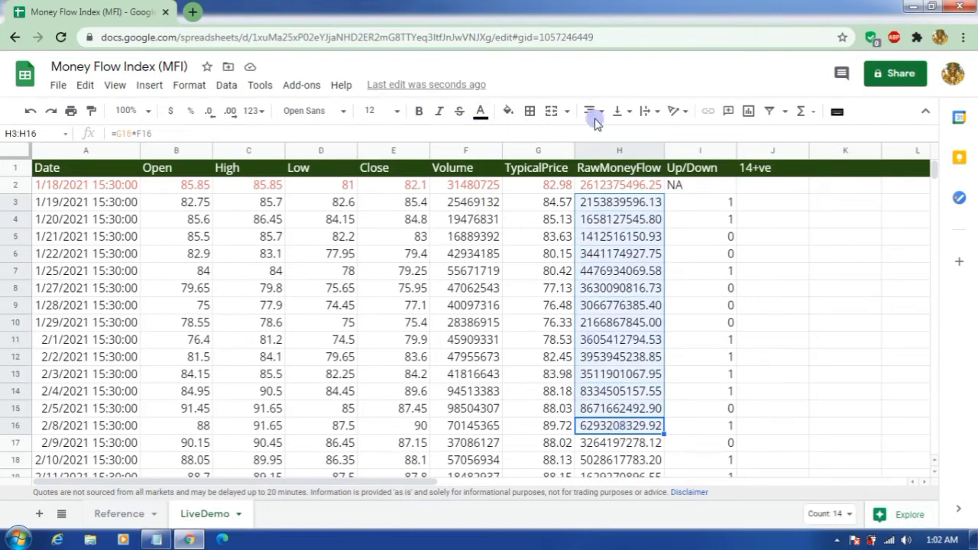
left_click(482, 113)
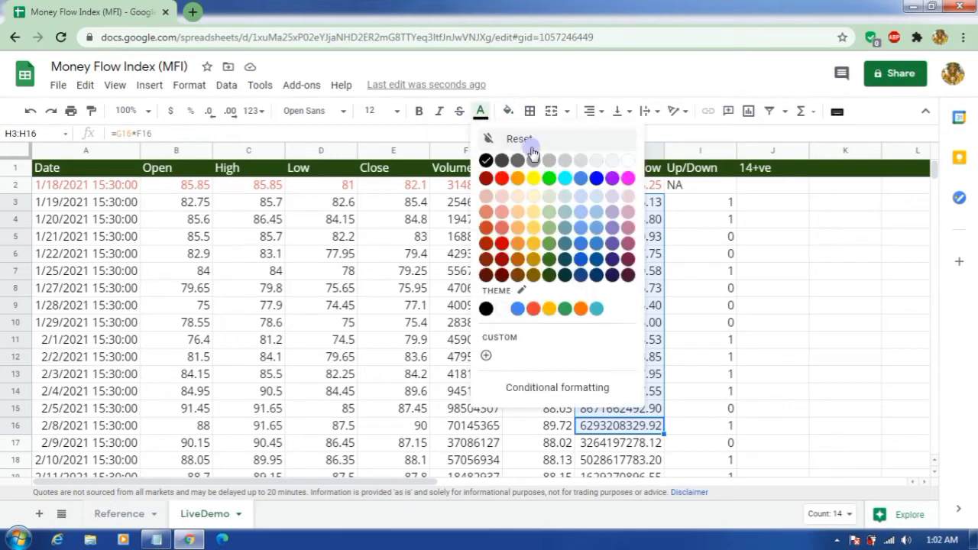
left_click(582, 228)
left_click(810, 305)
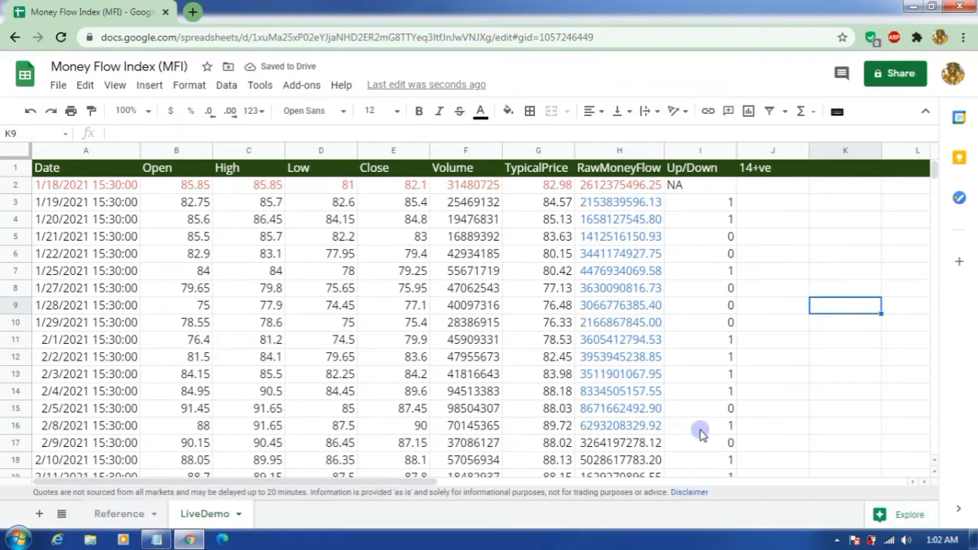
Compare the period counts of H2:H15, H3:H13 and I3:I16 to locate the first row with 14 valid periods
left_click(766, 168)
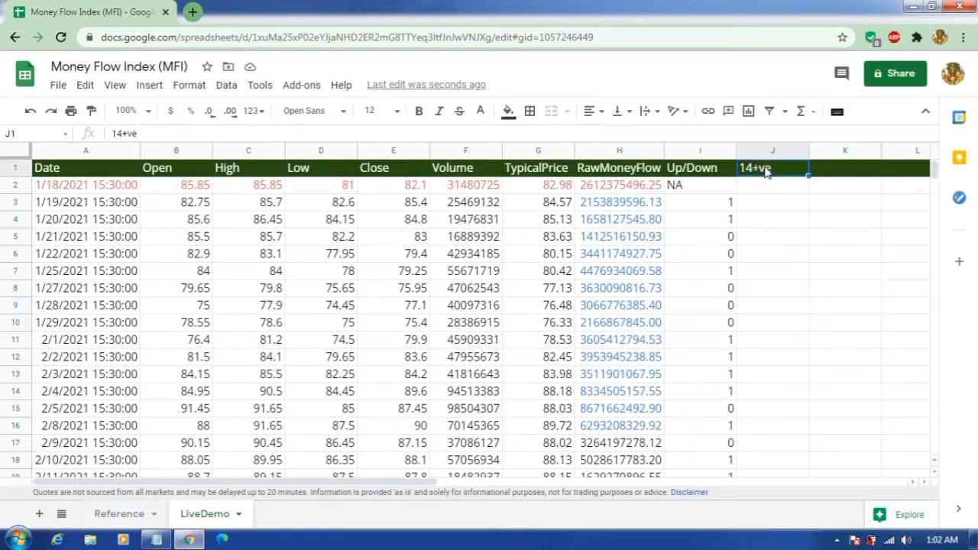
left_click(755, 431)
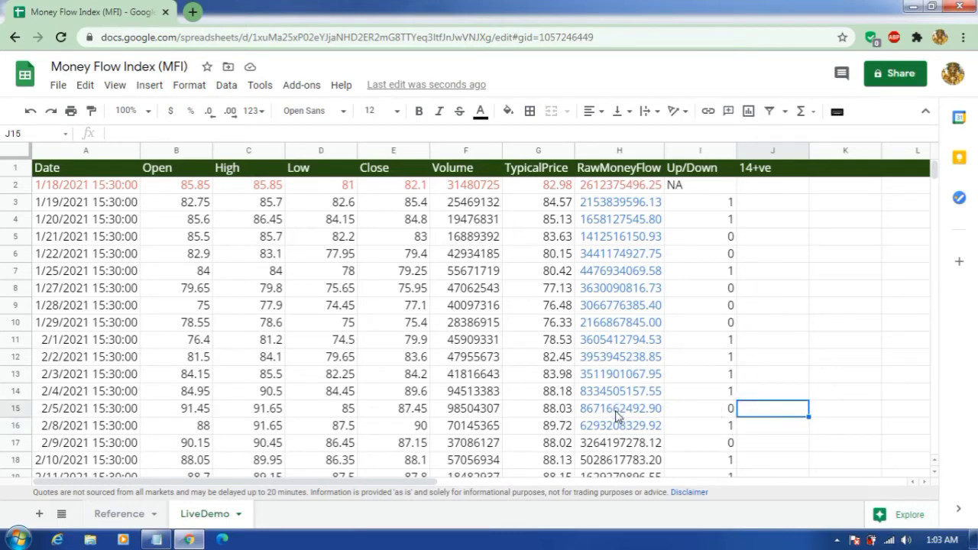
left_click_drag(619, 413, 604, 184)
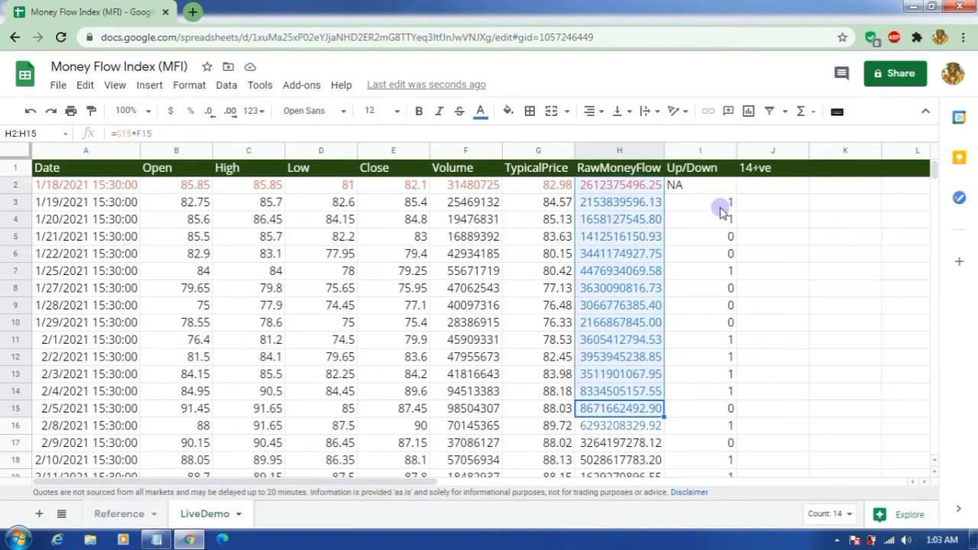
left_click(800, 408)
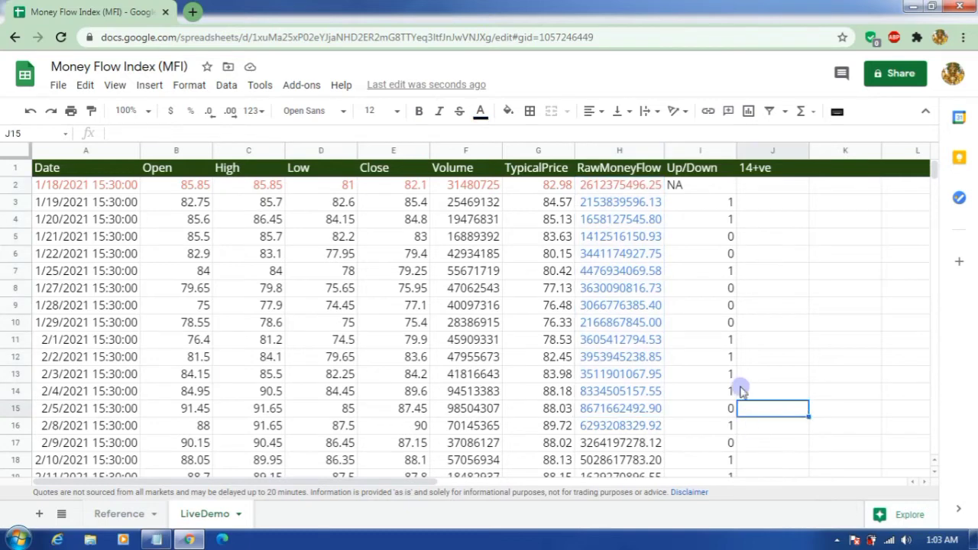
left_click(693, 380)
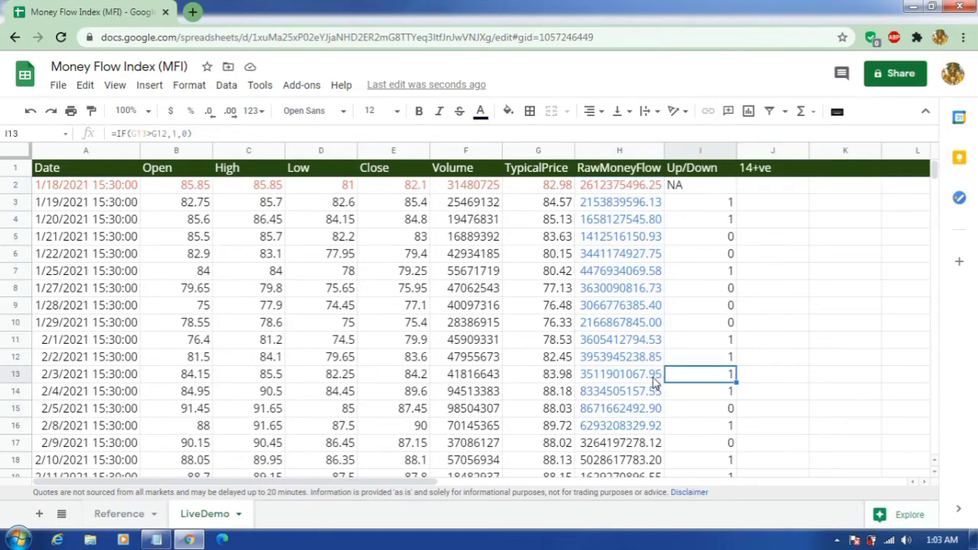
left_click_drag(654, 376, 632, 208)
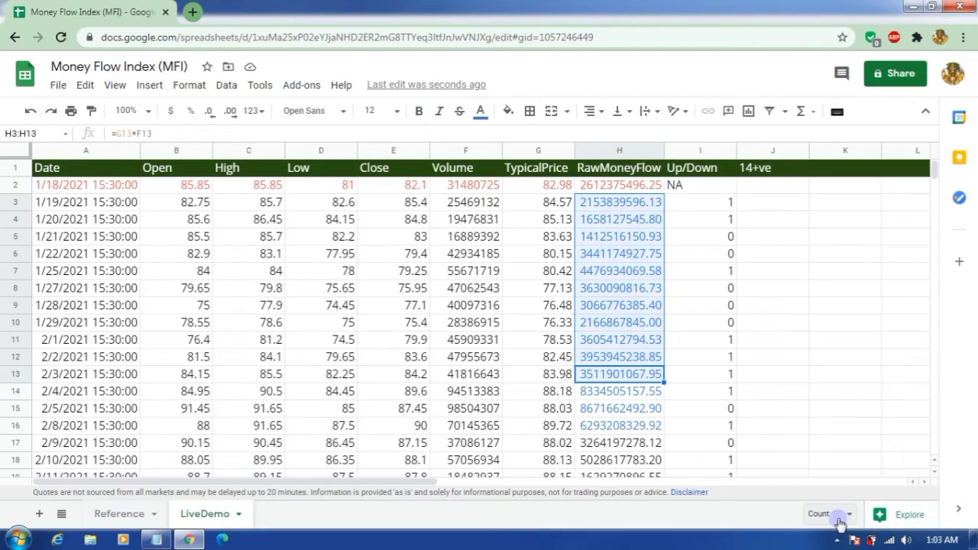
left_click(773, 357)
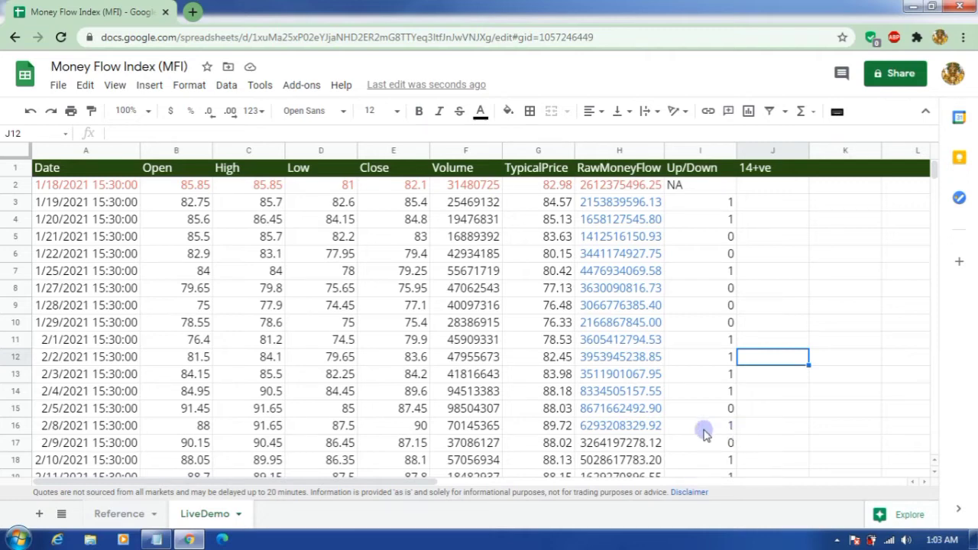
left_click(764, 425)
left_click_drag(698, 428, 698, 408)
left_click_drag(699, 372, 699, 205)
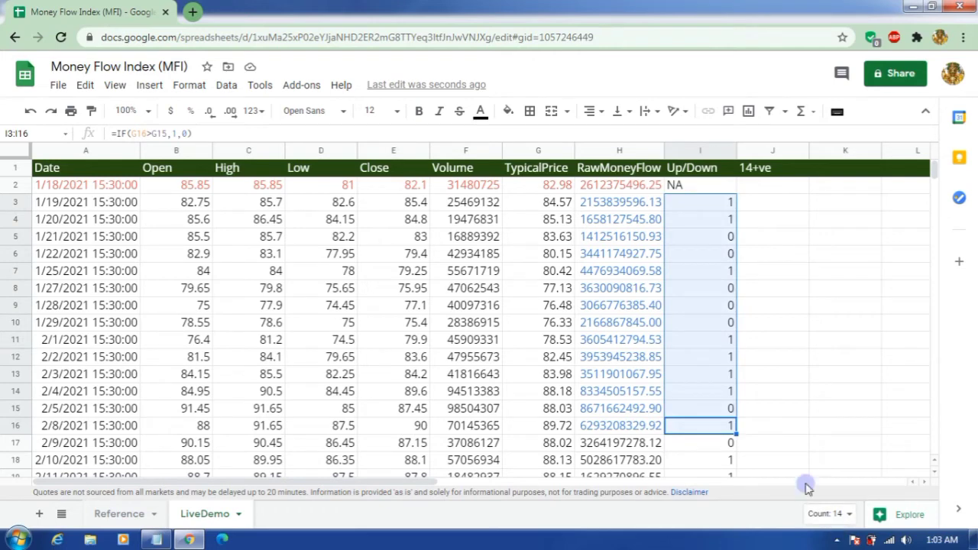
left_click(762, 429)
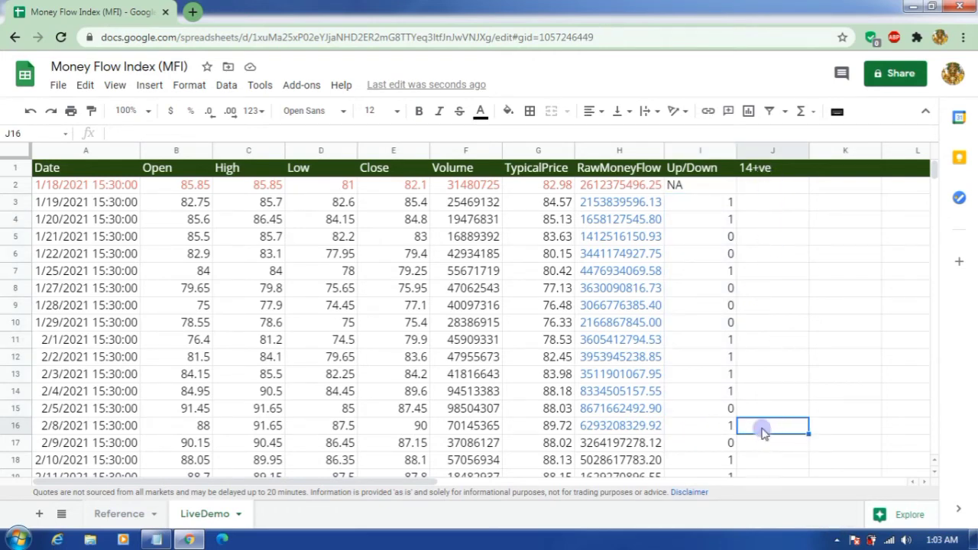
Extend the header in cell J1 to read 14+ve Money Flow
left_click(778, 159)
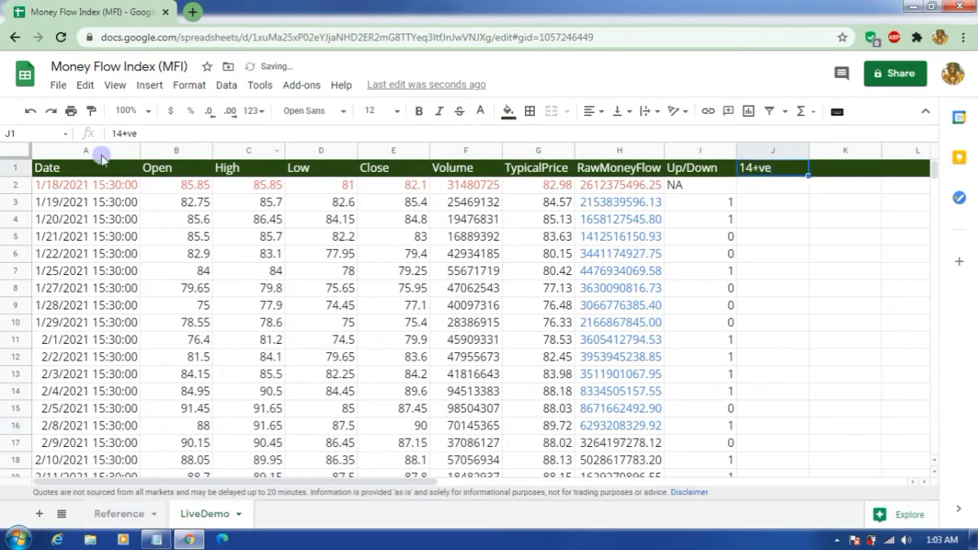
left_click(185, 132)
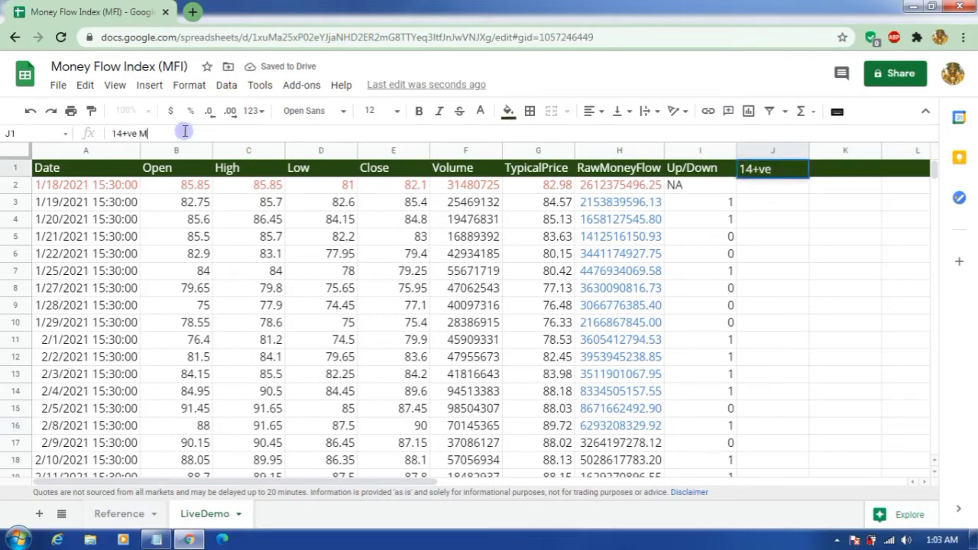
type("Money Flow")
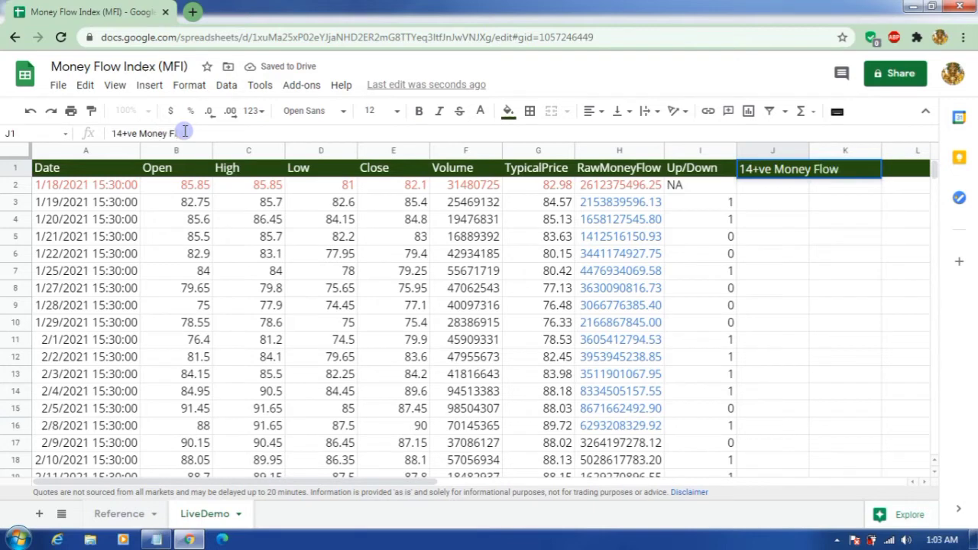
key("Return")
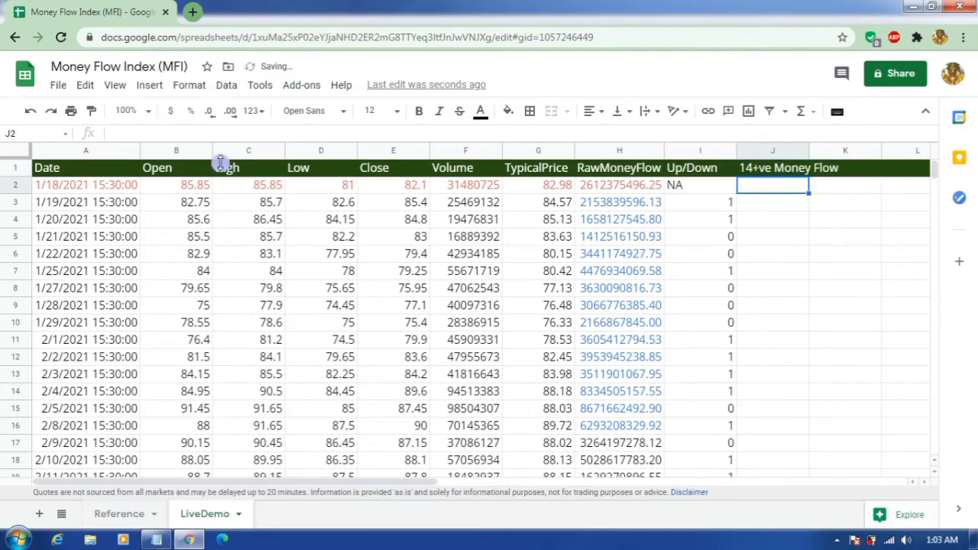
Review the 14 RawMoneyFlow values in H3:H16 and the Up/Down flag in I16 as the basis for J16
left_click(795, 429)
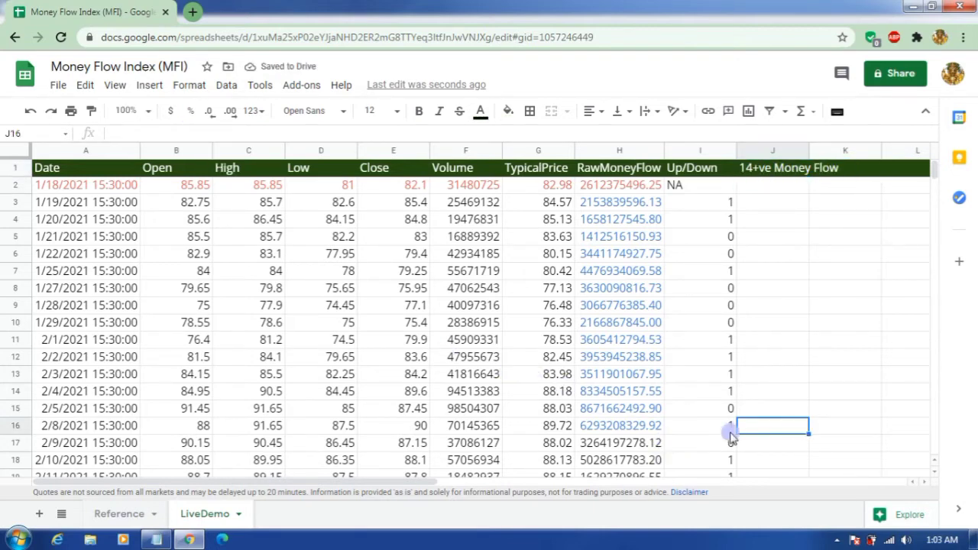
left_click(630, 431)
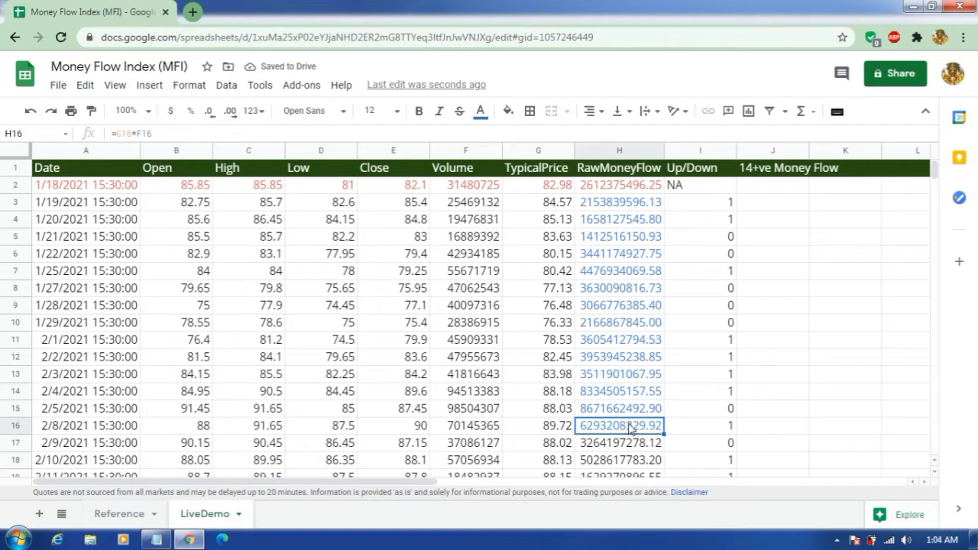
left_click_drag(630, 430, 625, 204)
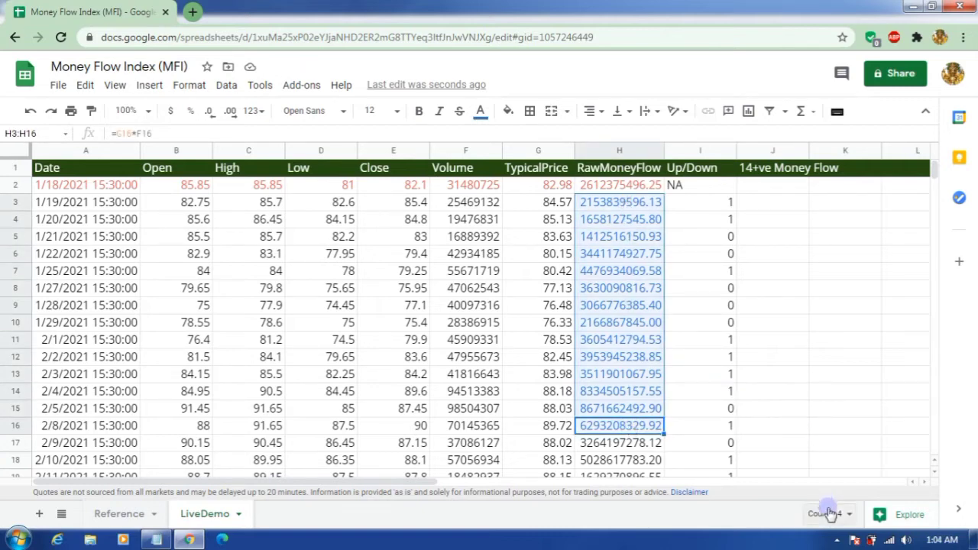
left_click(710, 431)
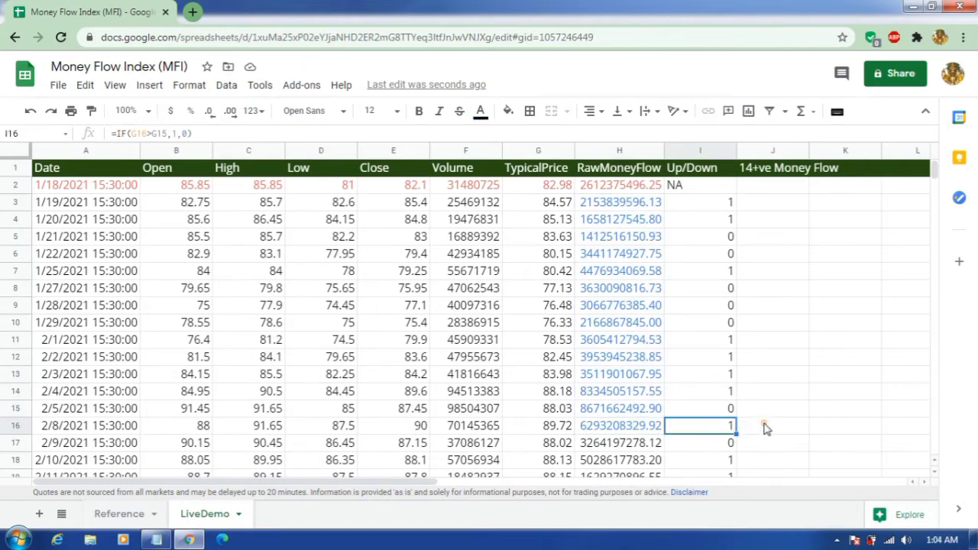
left_click(765, 426)
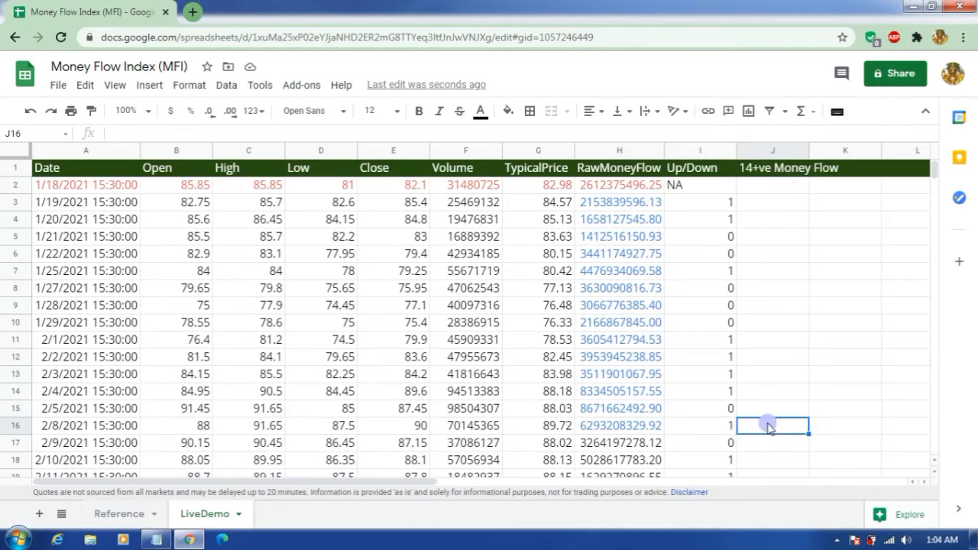
type("=")
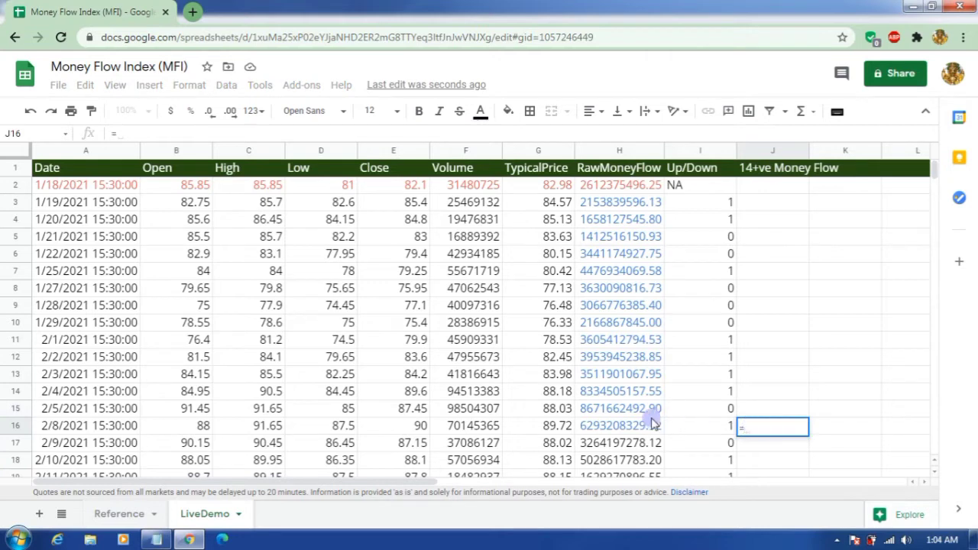
key("BackSpace")
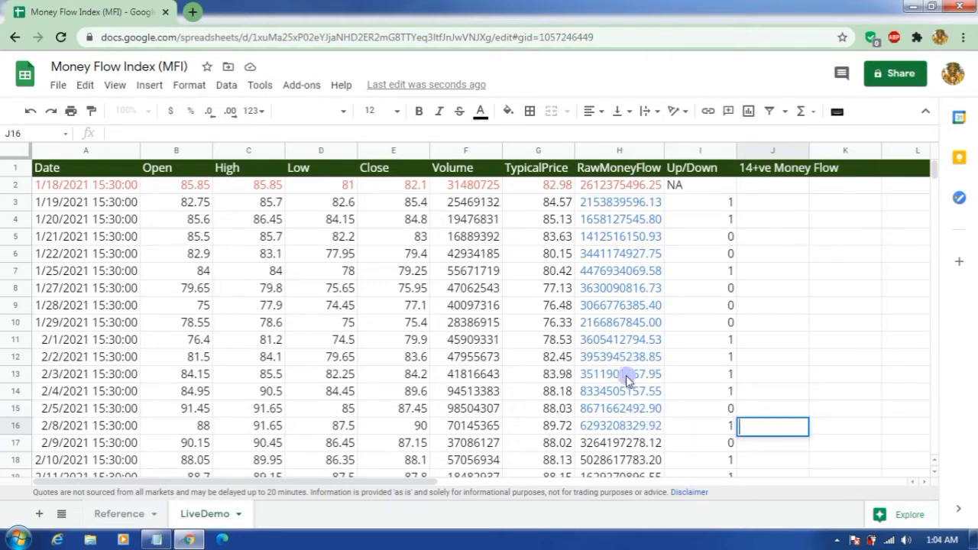
left_click_drag(621, 433, 604, 206)
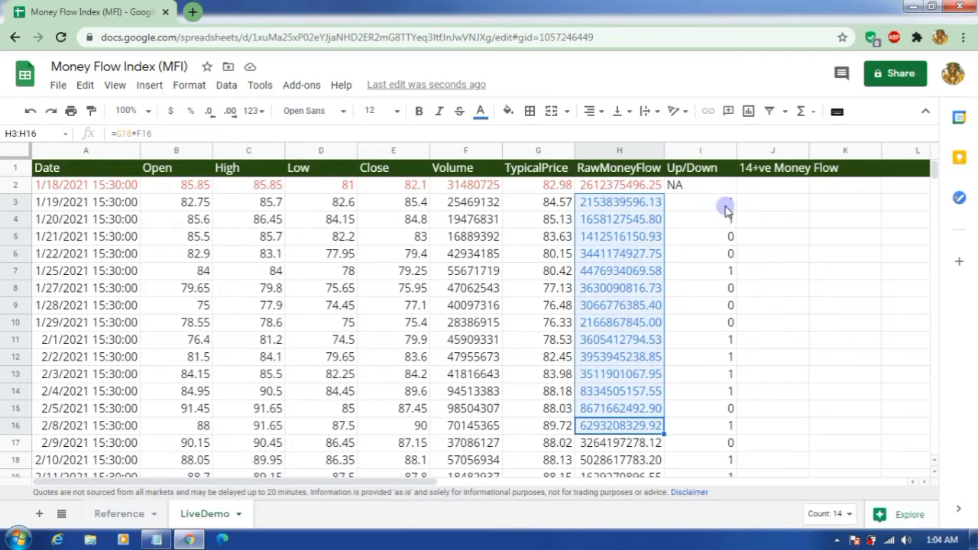
Enter =SUMIF(I3:I16,"1",H3:H16) in J16 to total the positive money flow over the first 14 periods
left_click(778, 428)
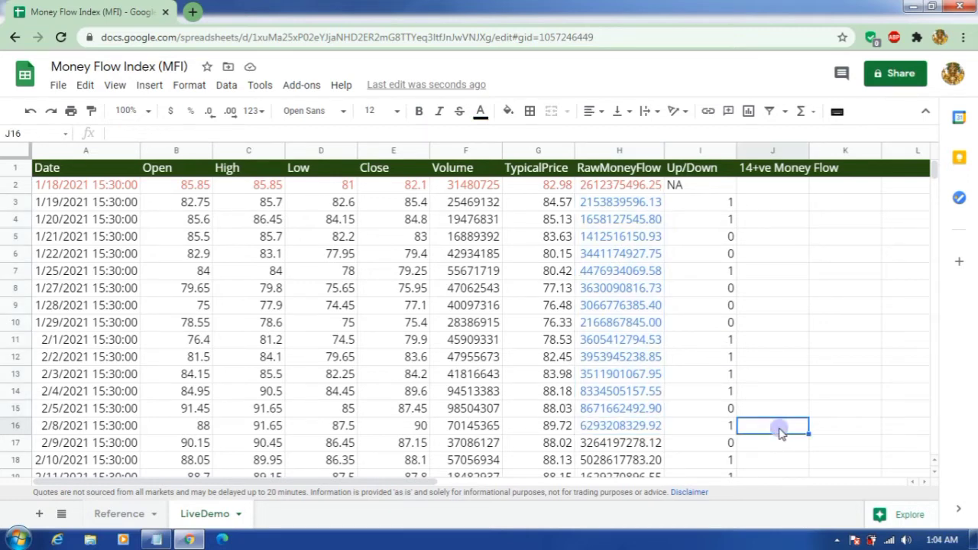
type("=S")
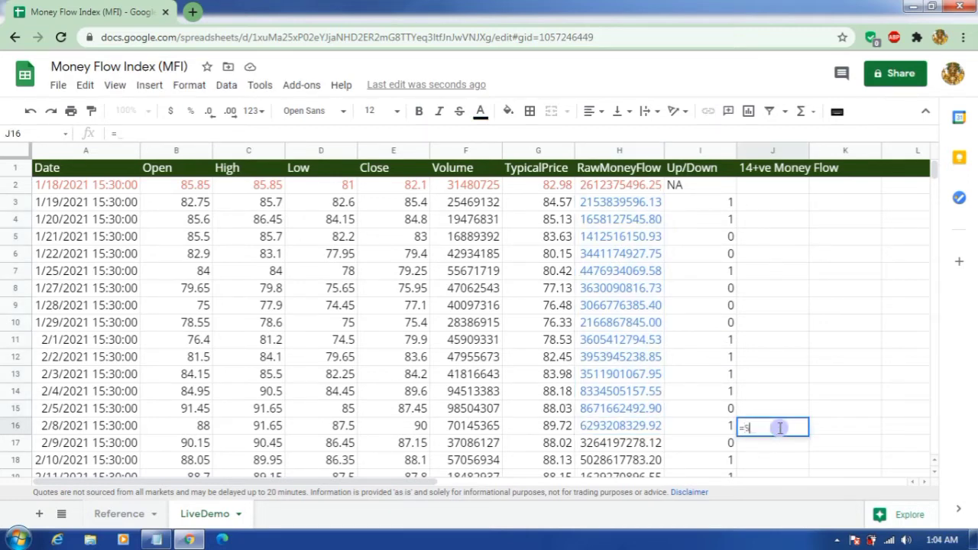
type("UMI")
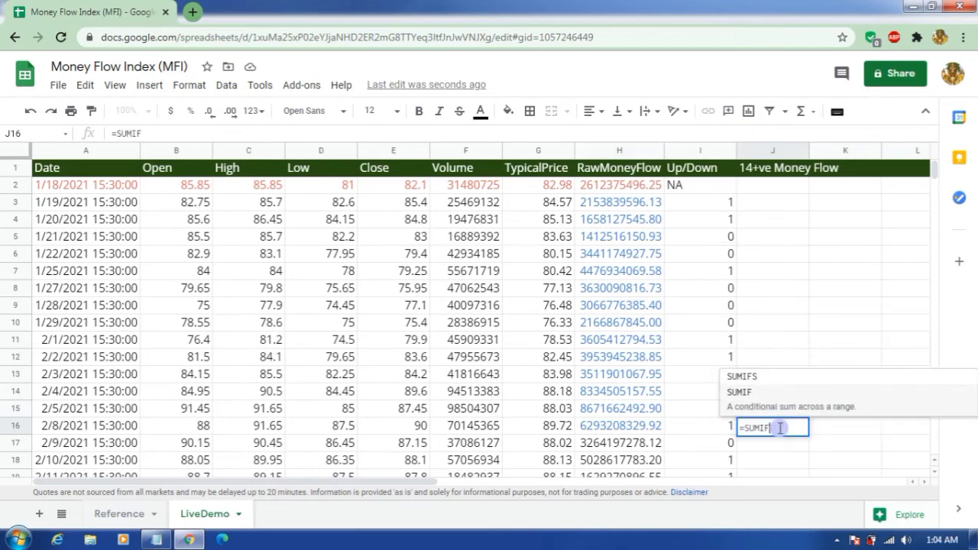
type("F(")
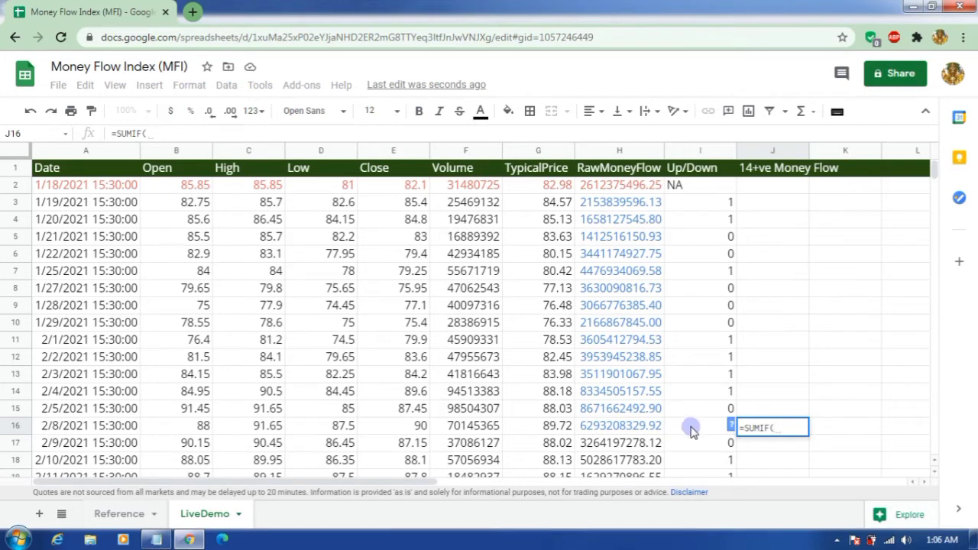
left_click_drag(691, 428, 699, 204)
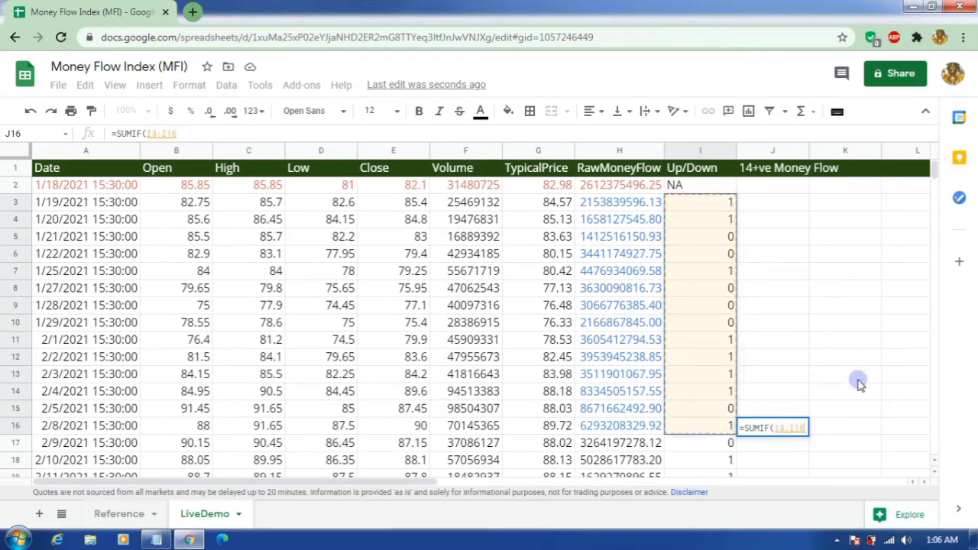
type(",1")
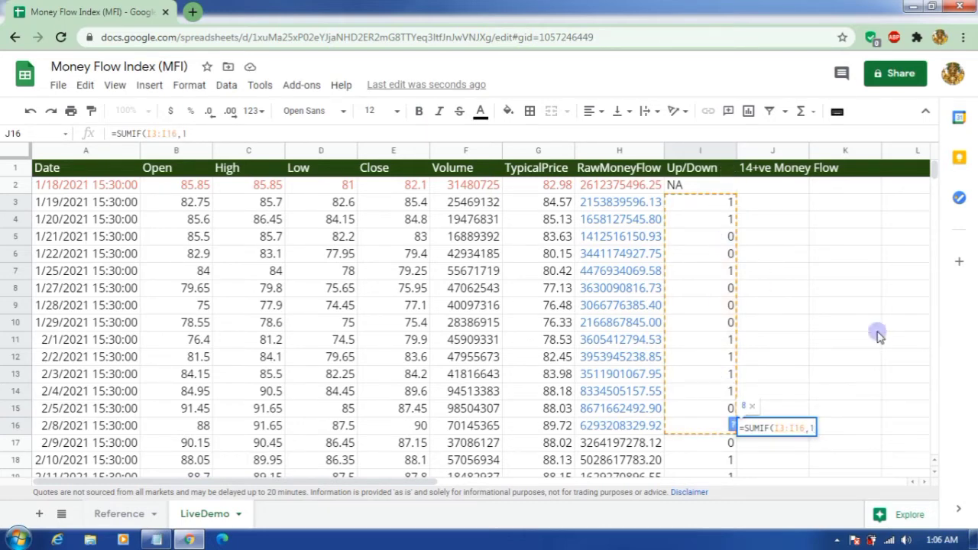
type("\"")
key("BackSpace")
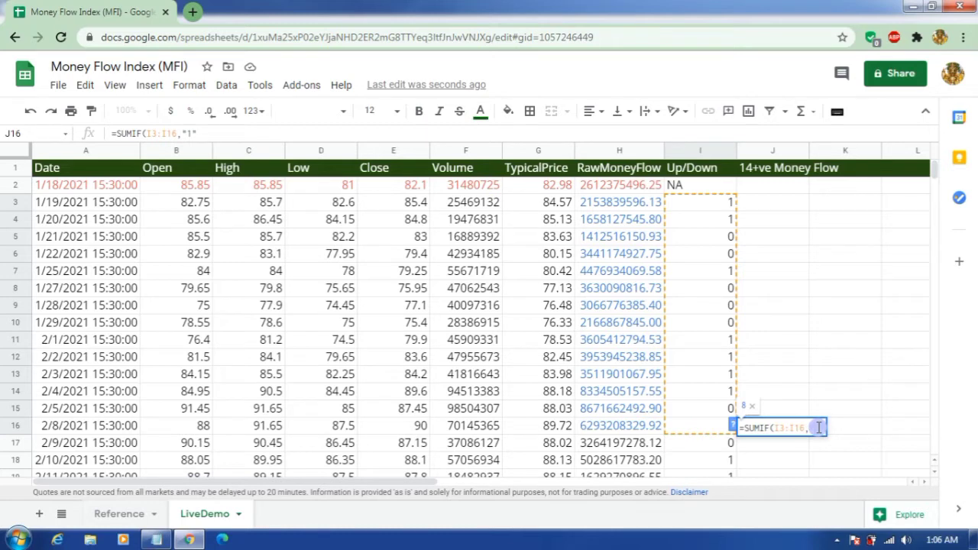
type(",")
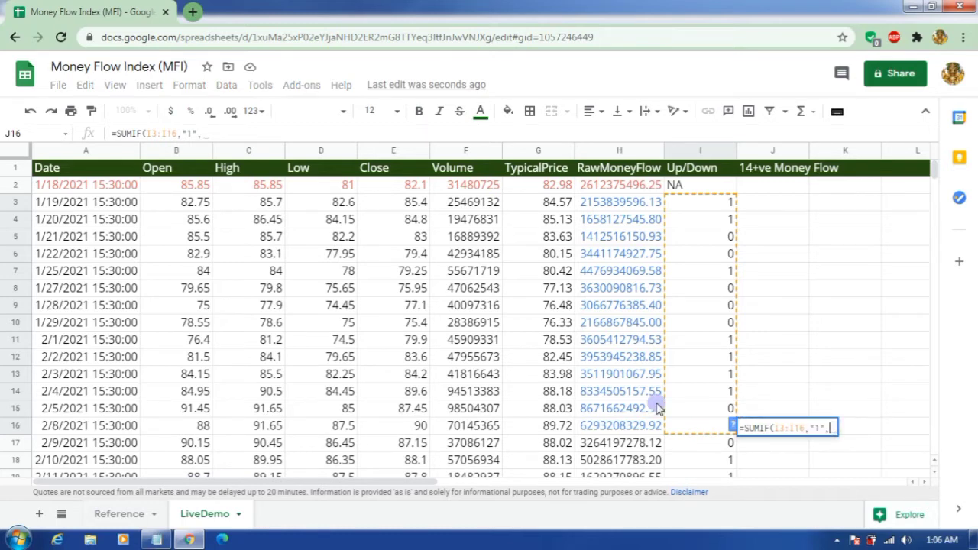
left_click_drag(604, 425, 601, 210)
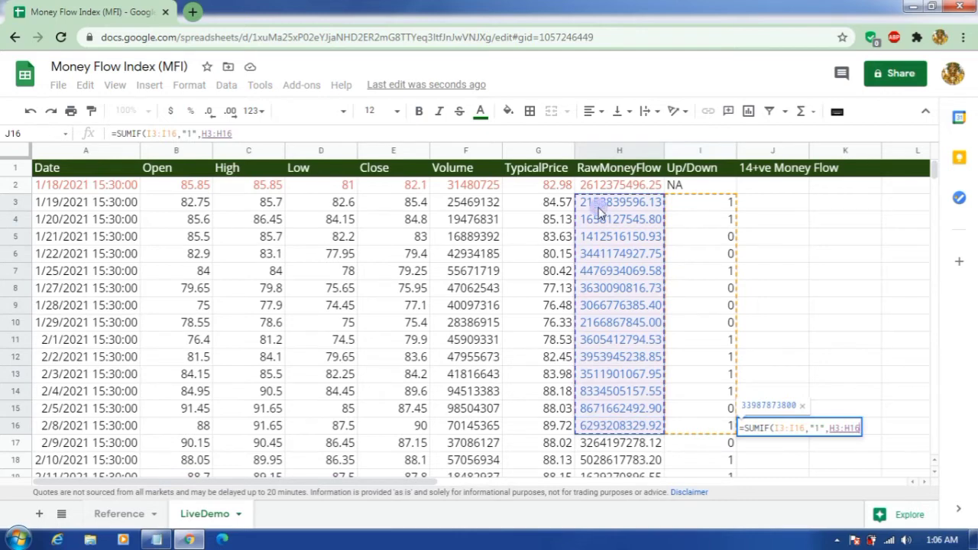
type(")")
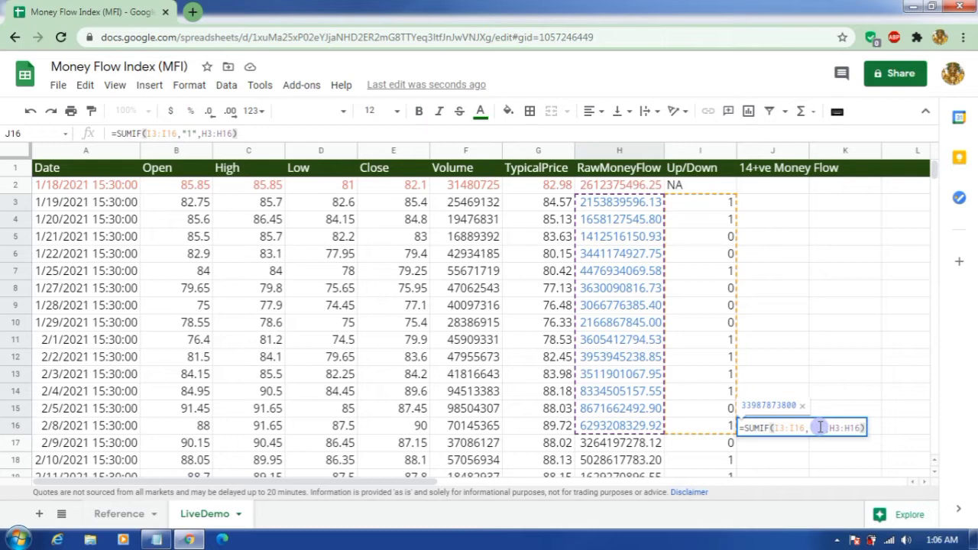
key("Return")
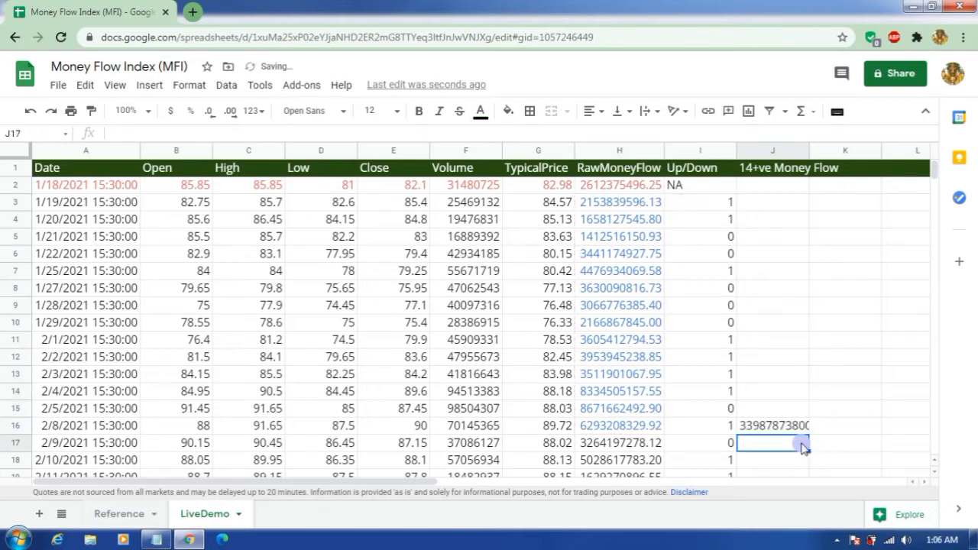
Show the J16 result with two decimal places and fit the width of column J to its contents
left_click(788, 426)
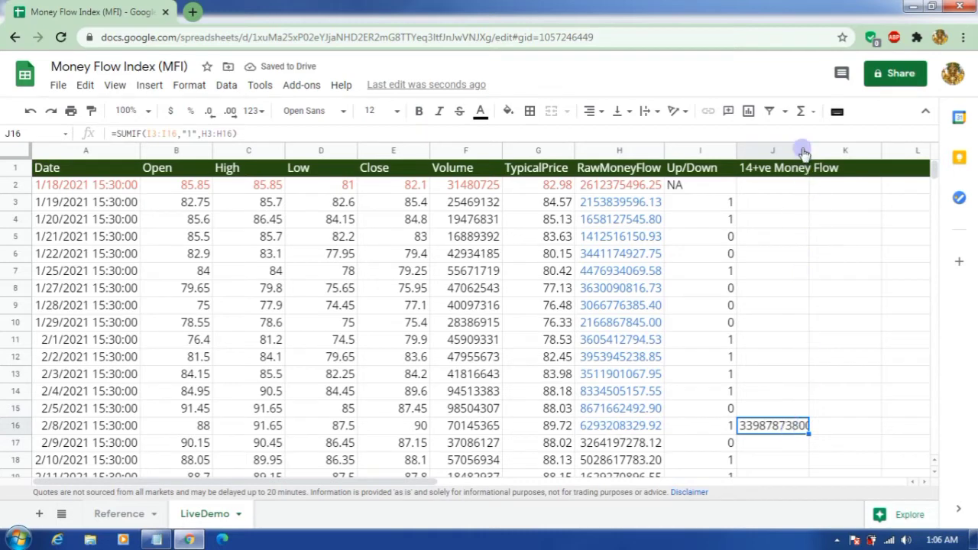
left_click_drag(809, 152, 826, 151)
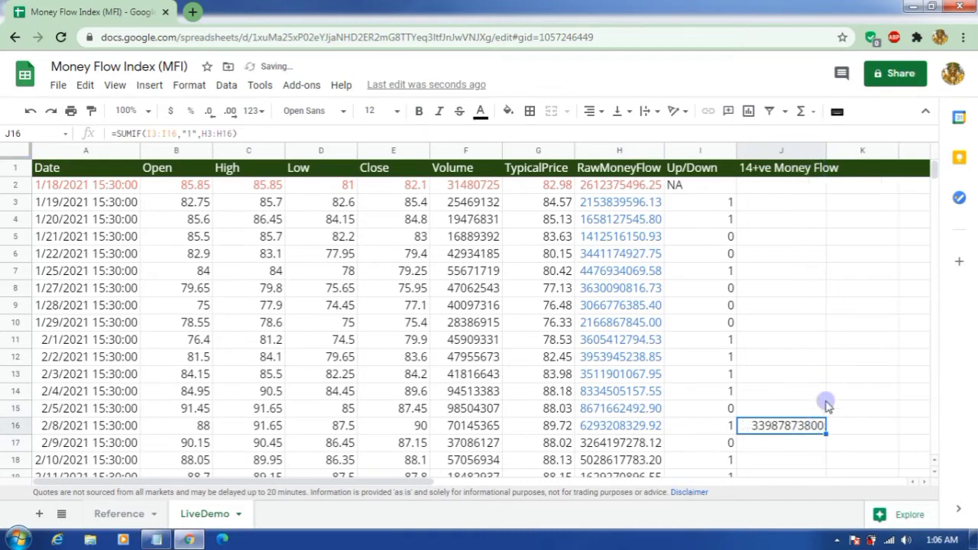
left_click(228, 112)
left_click(229, 112)
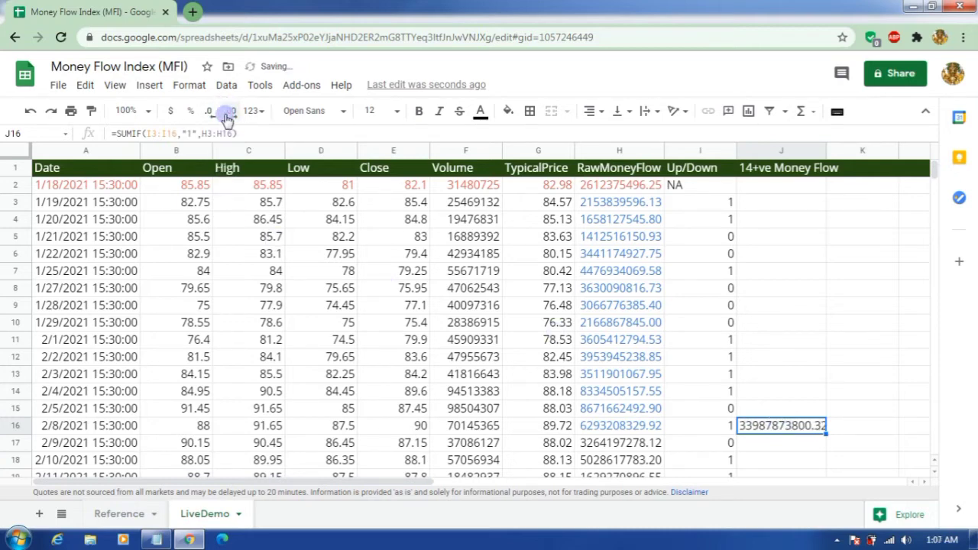
left_click(812, 149)
double_click(826, 150)
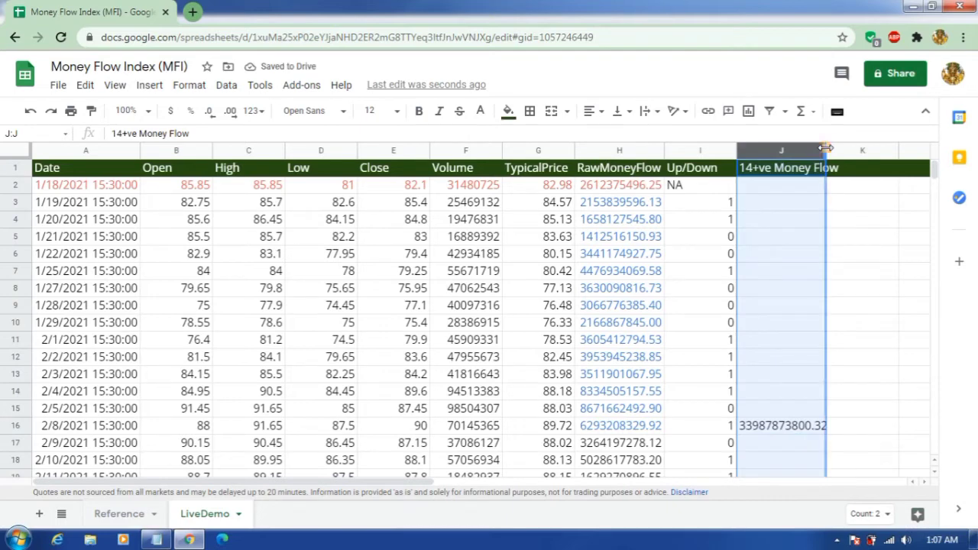
Copy the J16 formula down to J17 and check its ranges against the 14-period window H4:H17
left_click(798, 433)
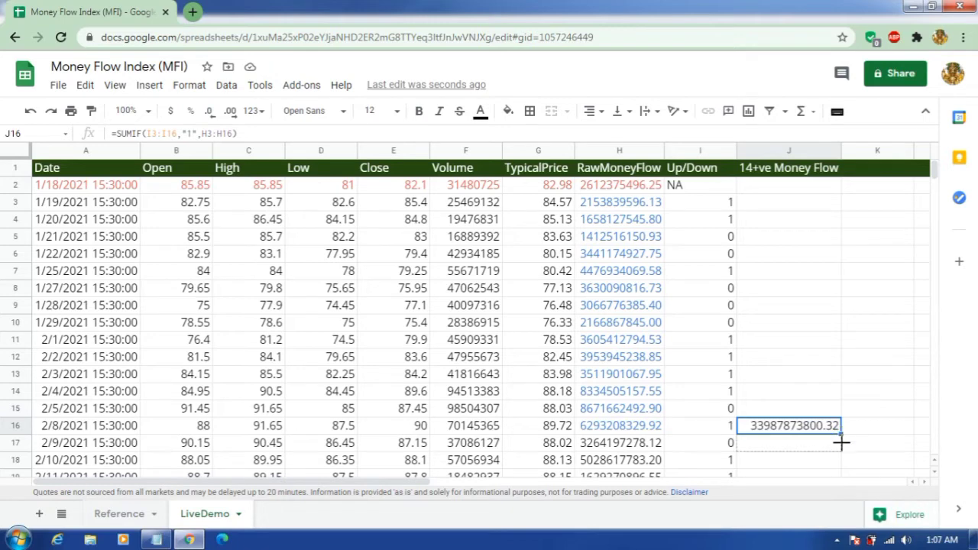
left_click_drag(842, 444, 844, 451)
left_click(800, 432)
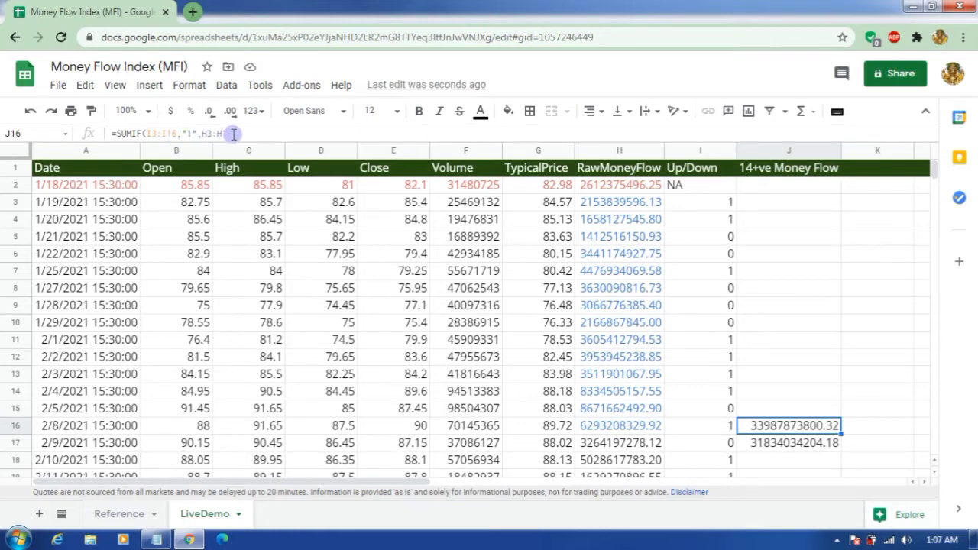
left_click(795, 442)
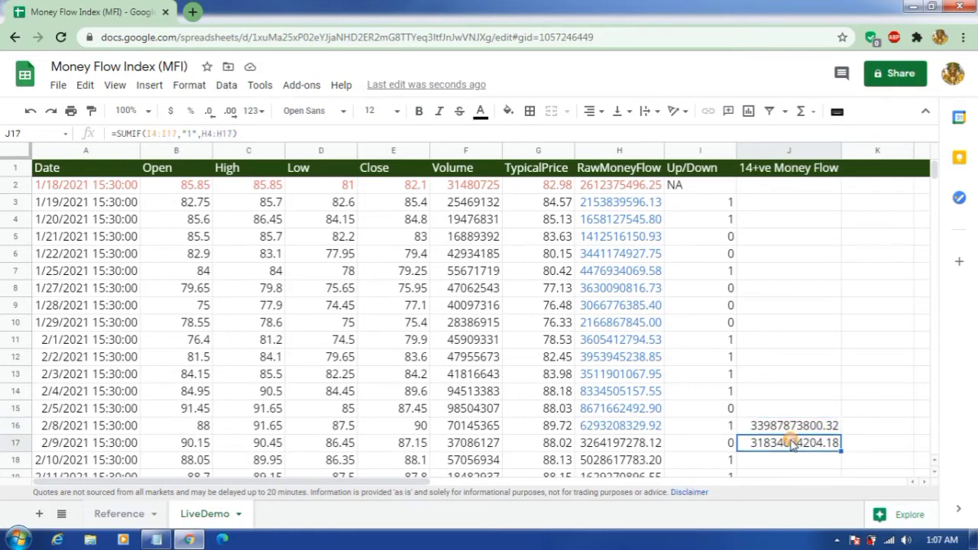
left_click(624, 445)
left_click_drag(625, 445, 616, 226)
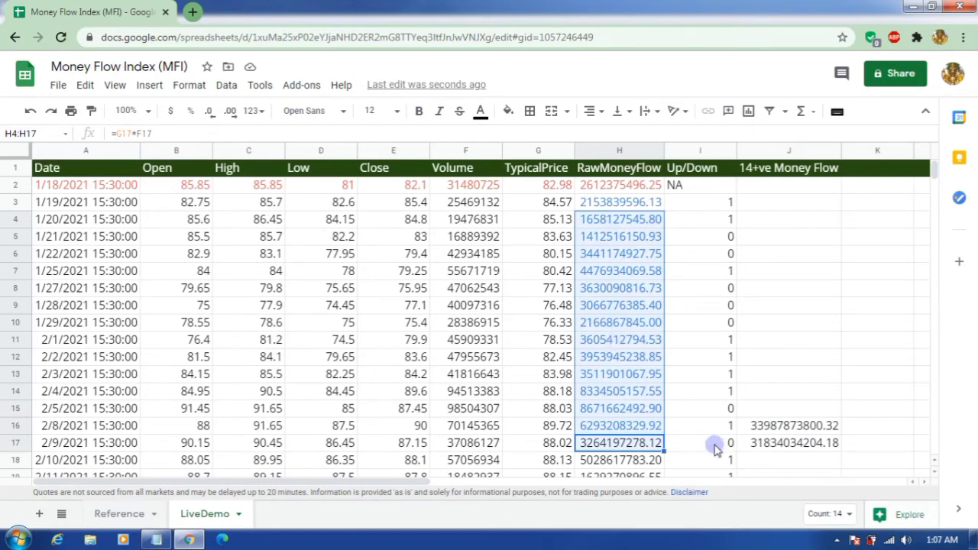
left_click(797, 430)
left_click(789, 451)
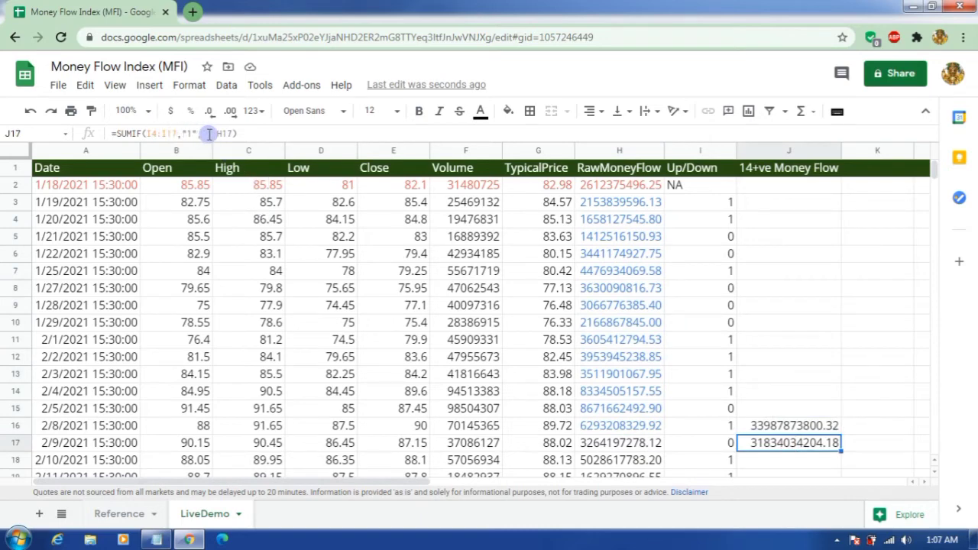
left_click(912, 412)
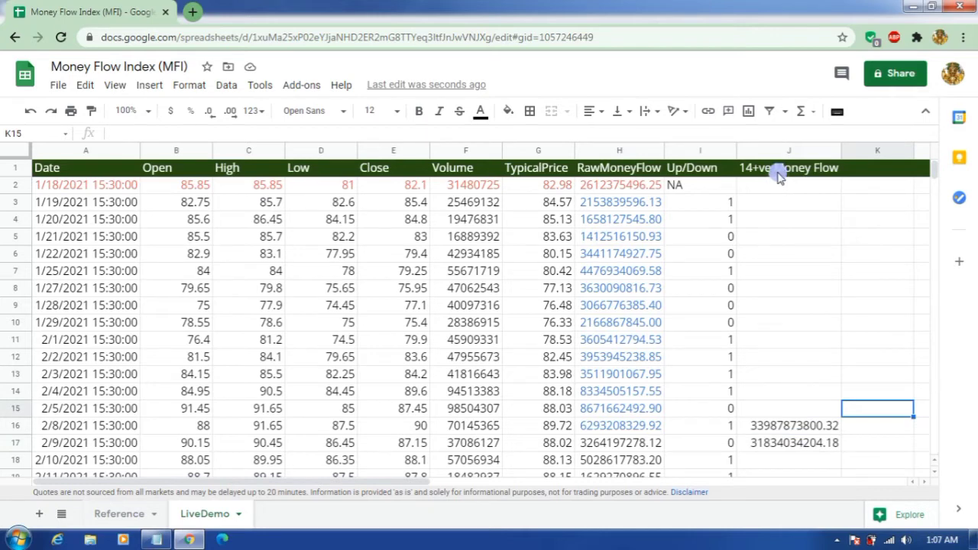
Add the header 14-Ve Money Flow in cell K1
left_click(783, 169)
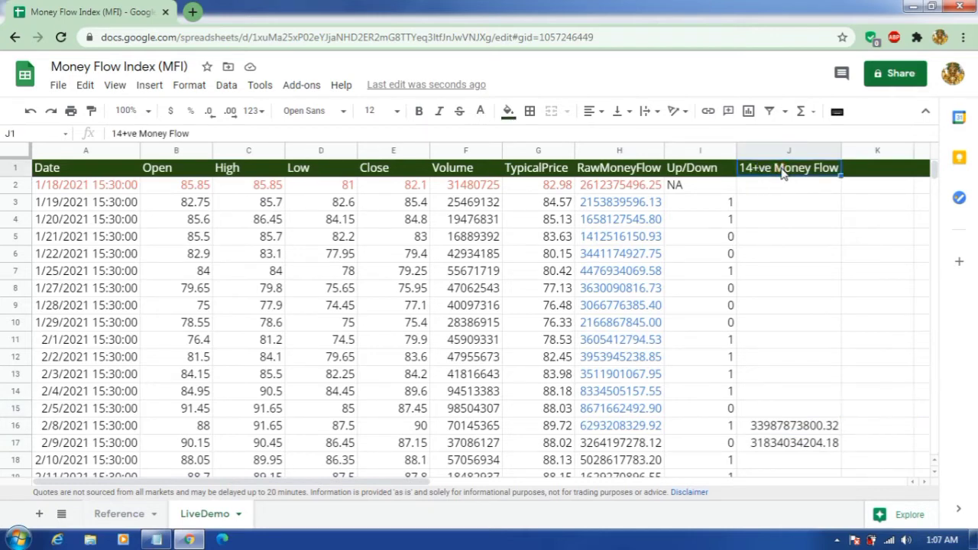
left_click(866, 172)
type("14-V")
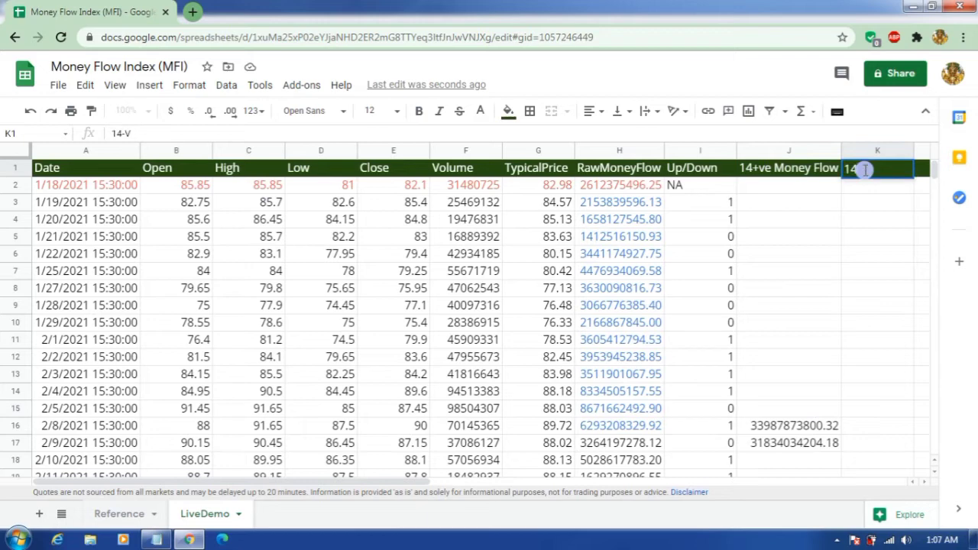
type("e Money")
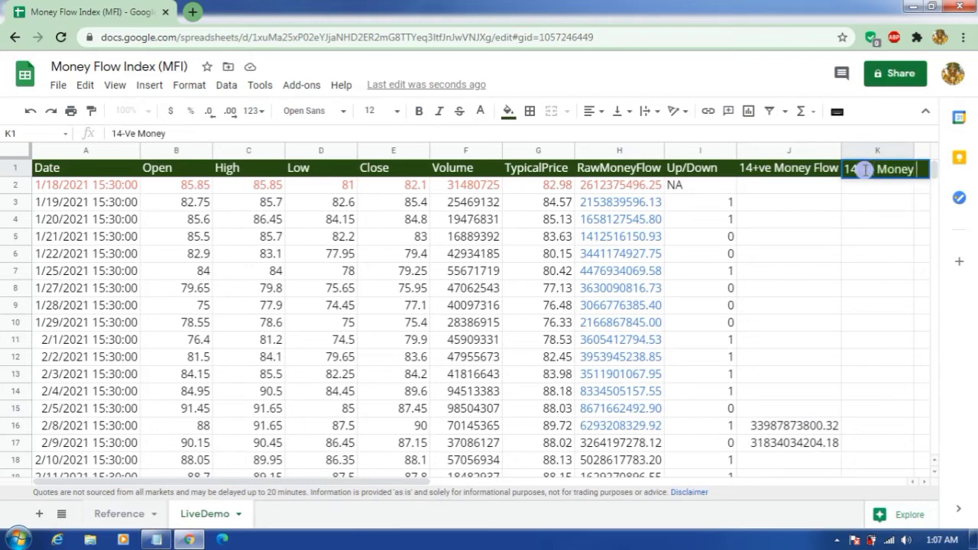
type(" Flow")
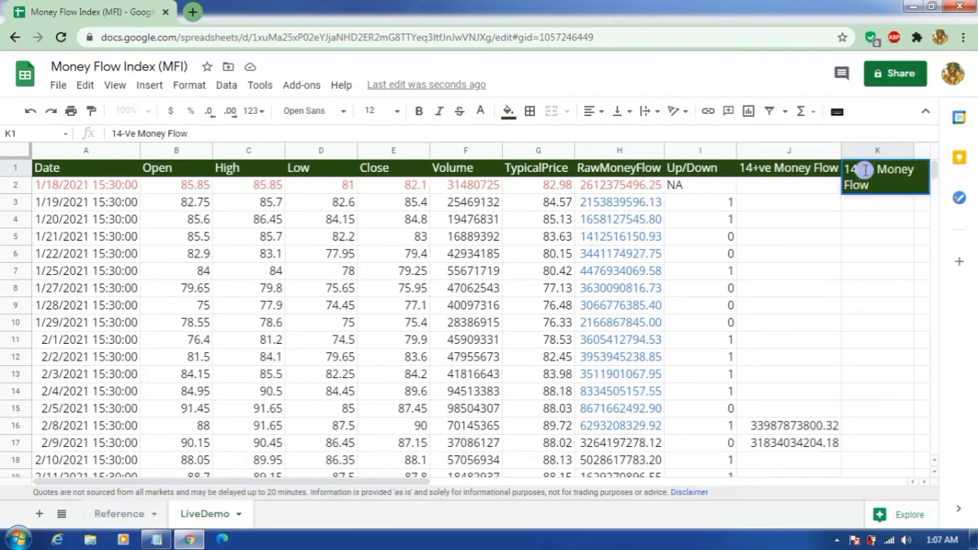
key("Return")
left_click(864, 374)
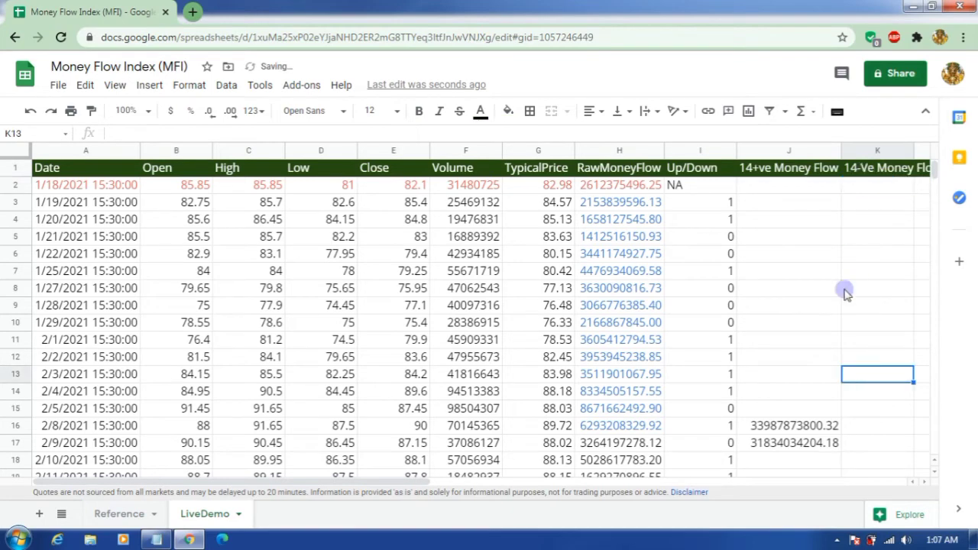
Fill the positive money flow formula from J17 down to the last data row, J31
scroll(846, 408, "down", 2)
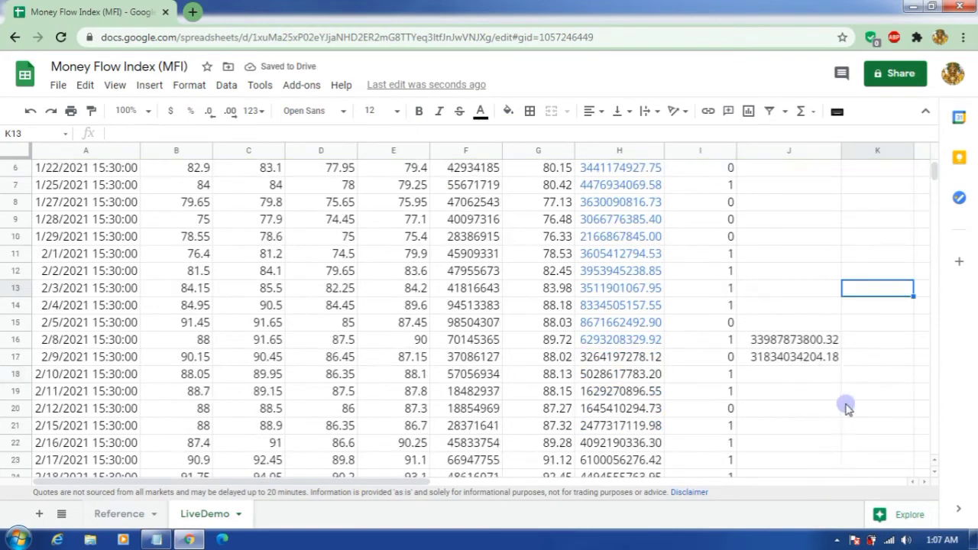
left_click(796, 358)
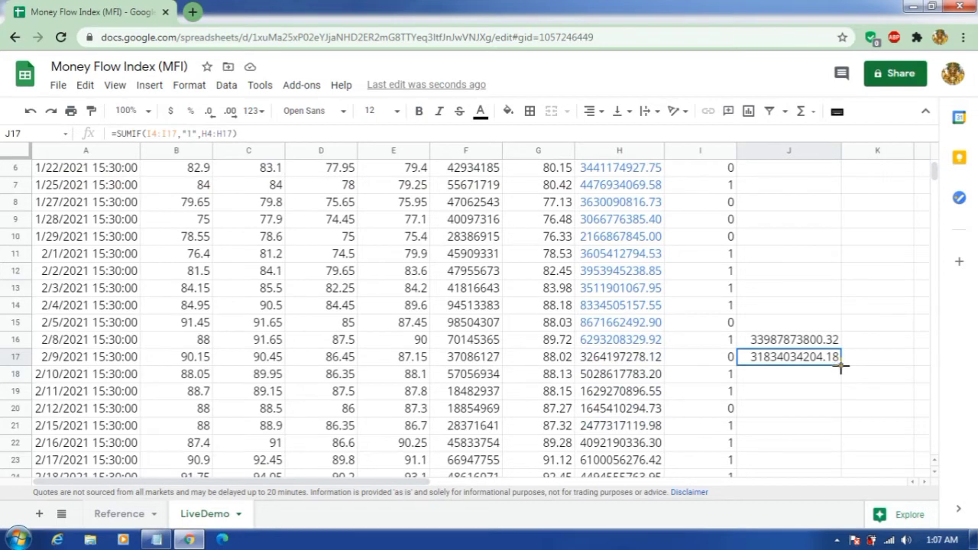
left_click_drag(841, 485, 832, 298)
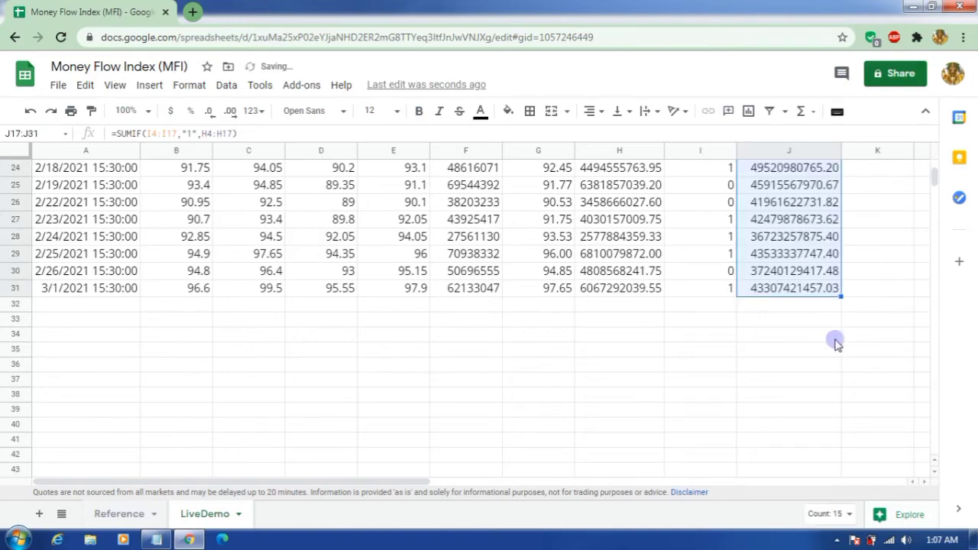
Review the positive money flow values in J16:J31 alongside the Up/Down flags
scroll(817, 437, "up", 3)
scroll(816, 437, "down", 2)
left_click(810, 439)
scroll(871, 406, "up", 5)
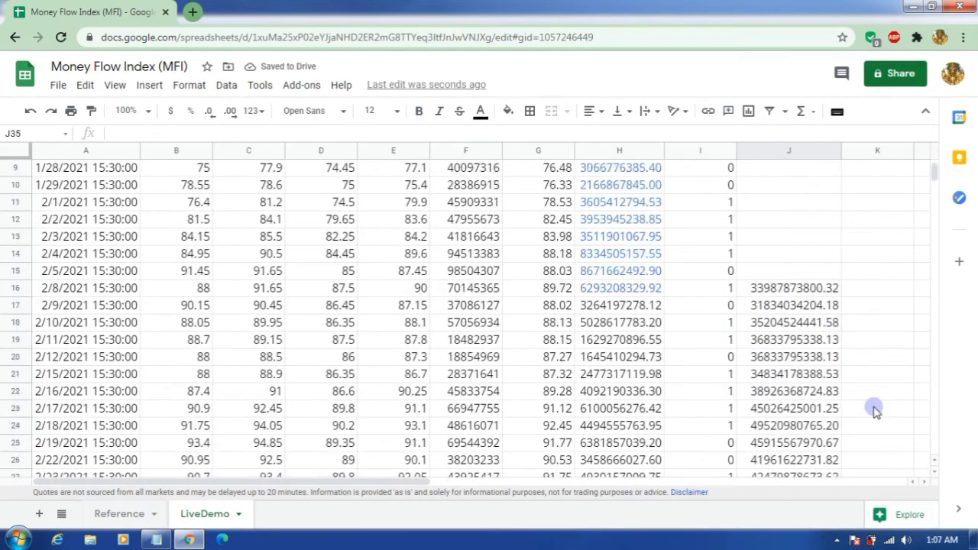
scroll(677, 399, "down", 4)
scroll(731, 399, "up", 2)
scroll(707, 391, "down", 2)
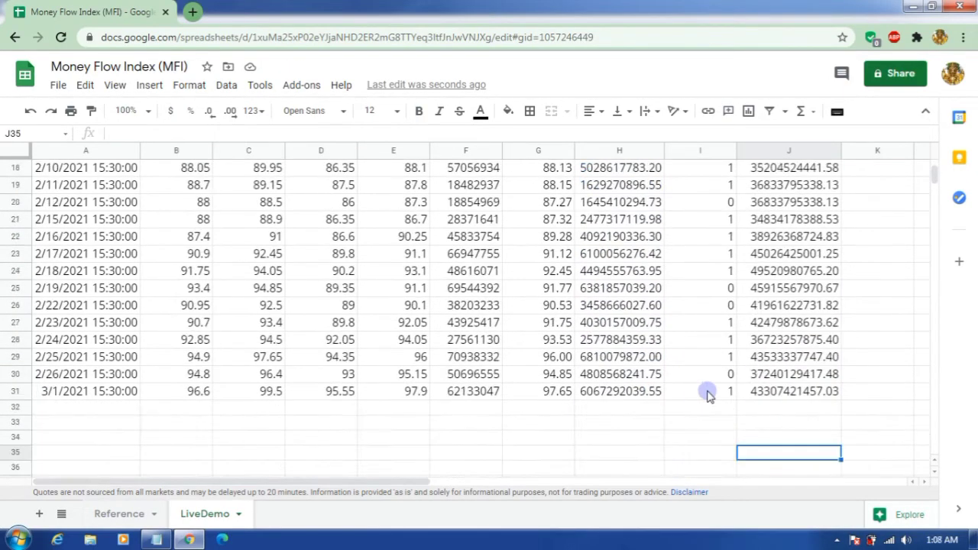
scroll(810, 368, "up", 6)
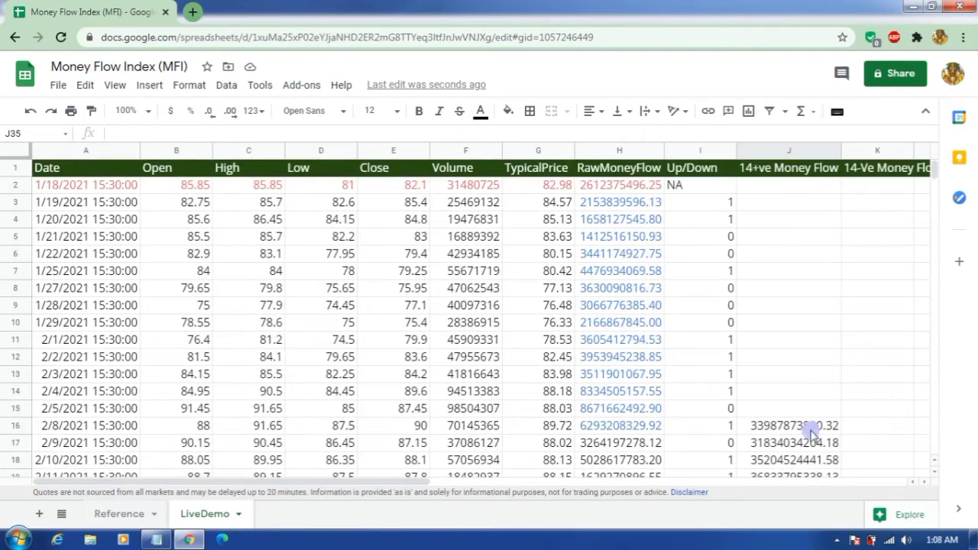
Fit the width of column K to its 14-Ve Money Flow header
left_click_drag(322, 483, 464, 486)
scroll(651, 441, "down", 1)
scroll(650, 441, "up", 1)
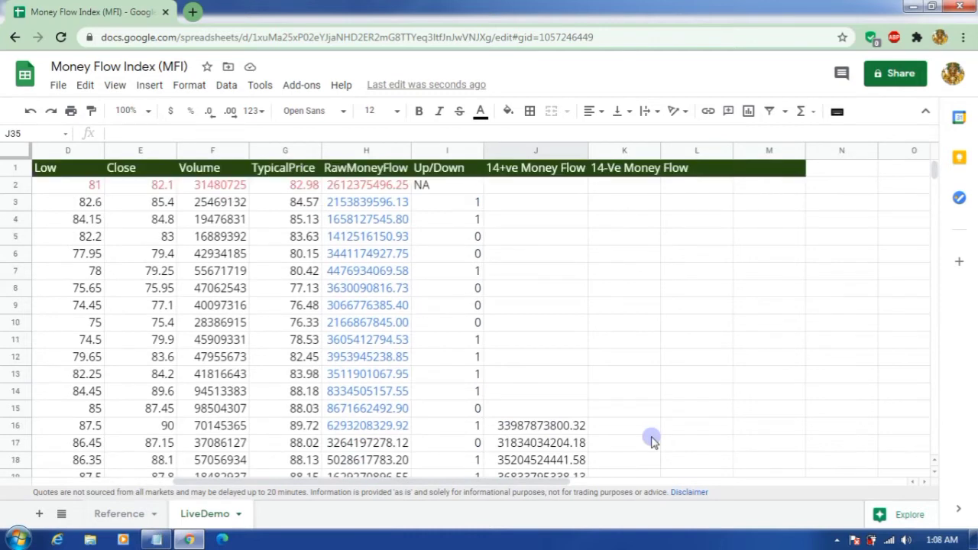
left_click(638, 150)
double_click(660, 152)
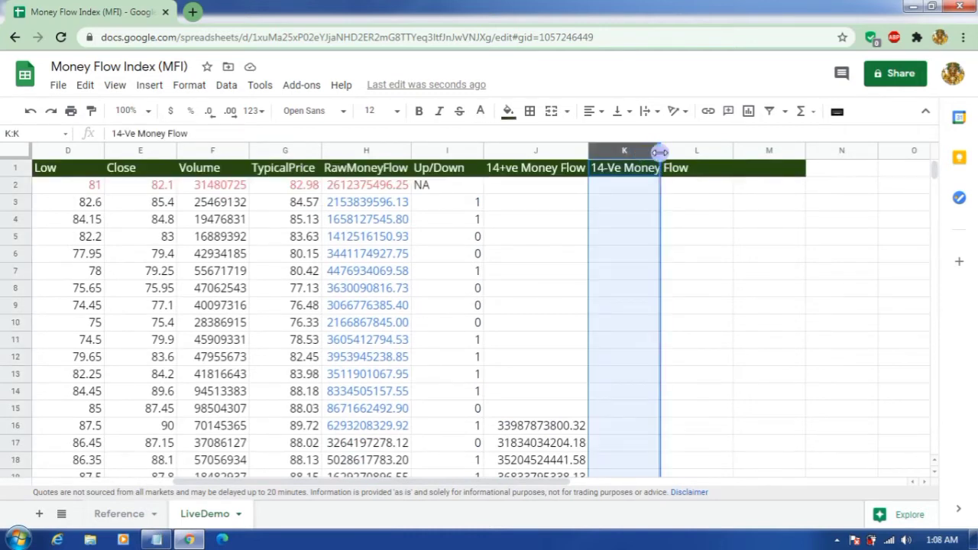
left_click(581, 424)
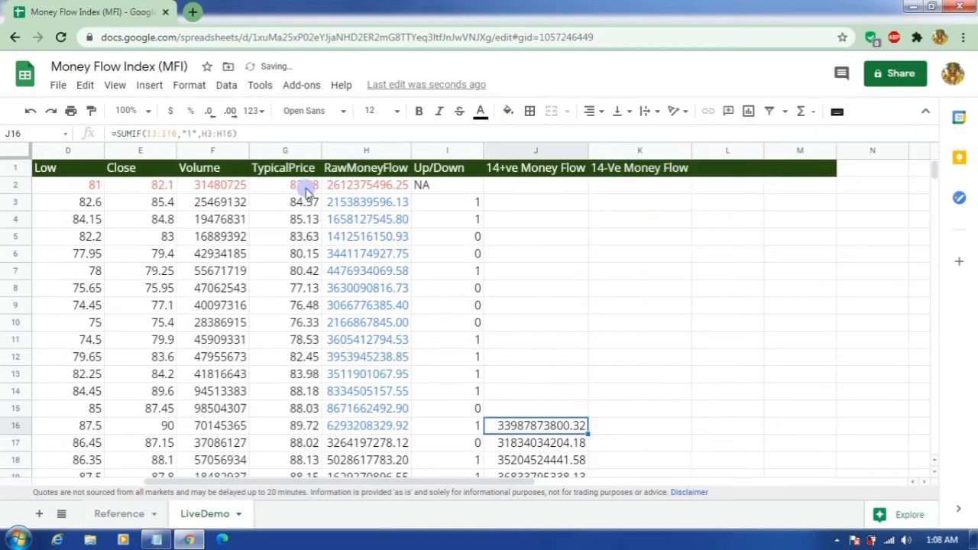
Copy the J16 formula to K16 as =SUMIF(I3:I16,"0",H3:H16) and accept the suggested autofill down column K
left_click_drag(263, 132, 101, 132)
key("ctrl+c")
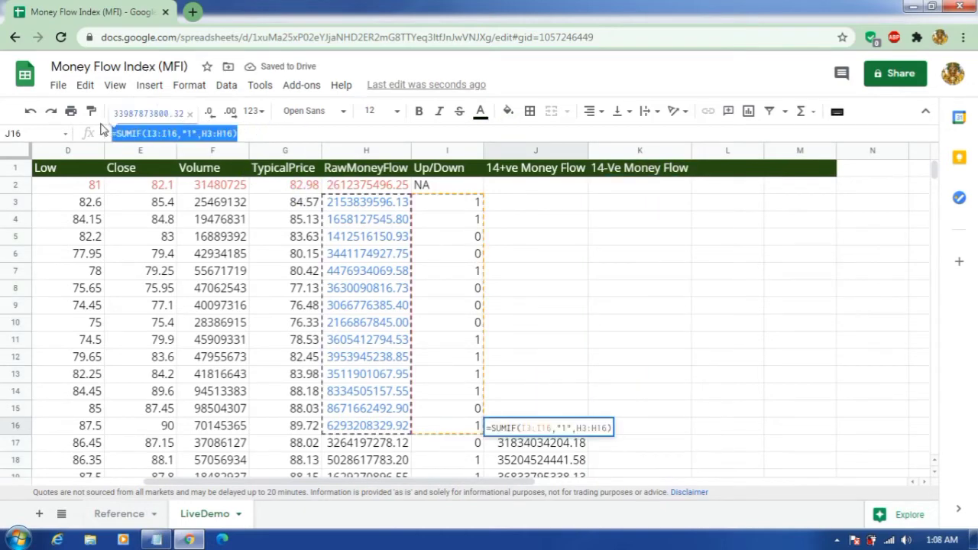
left_click(642, 427)
key("ctrl+v")
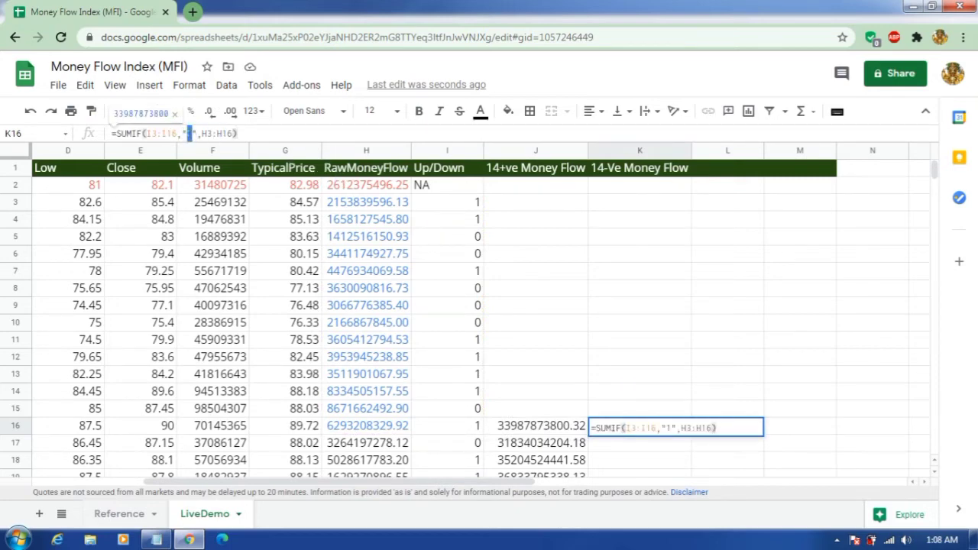
type("0")
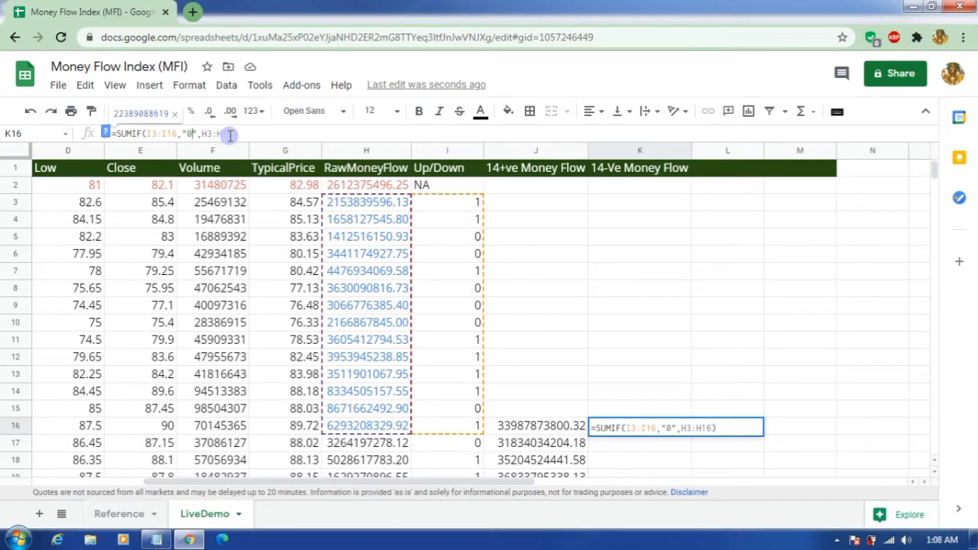
key("Return")
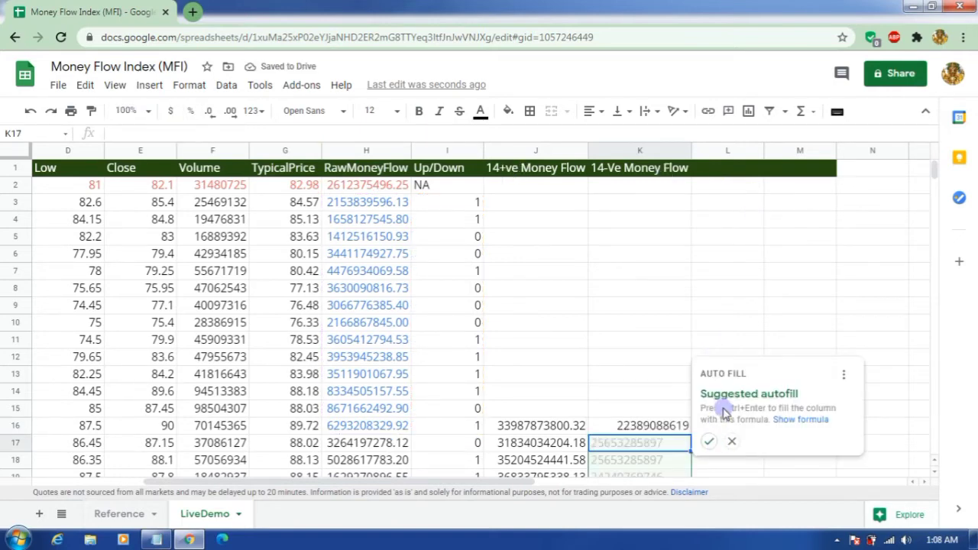
left_click(709, 441)
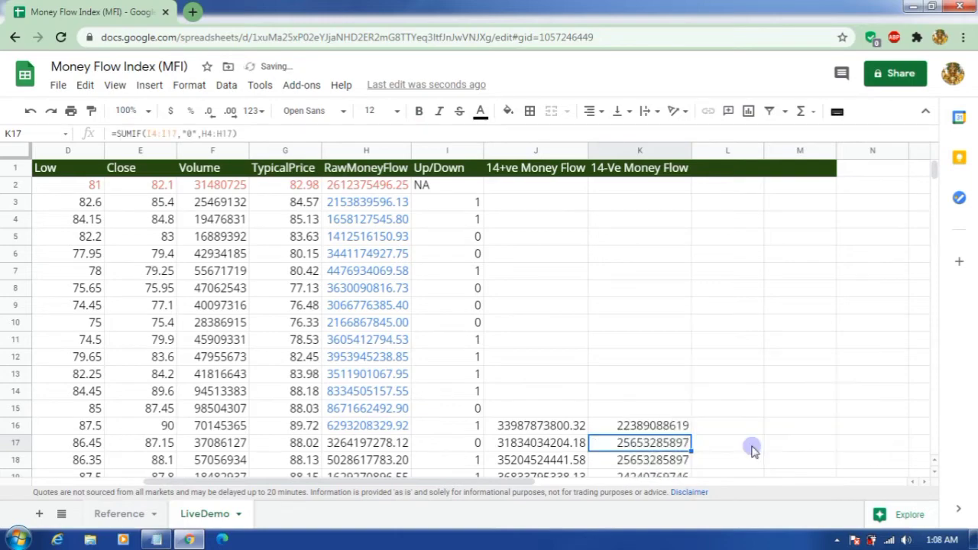
Check the negative money flow values, the formulas in K16 and K17, and the blank cells K2:K15 above them
scroll(752, 451, "down", 5)
scroll(752, 451, "up", 3)
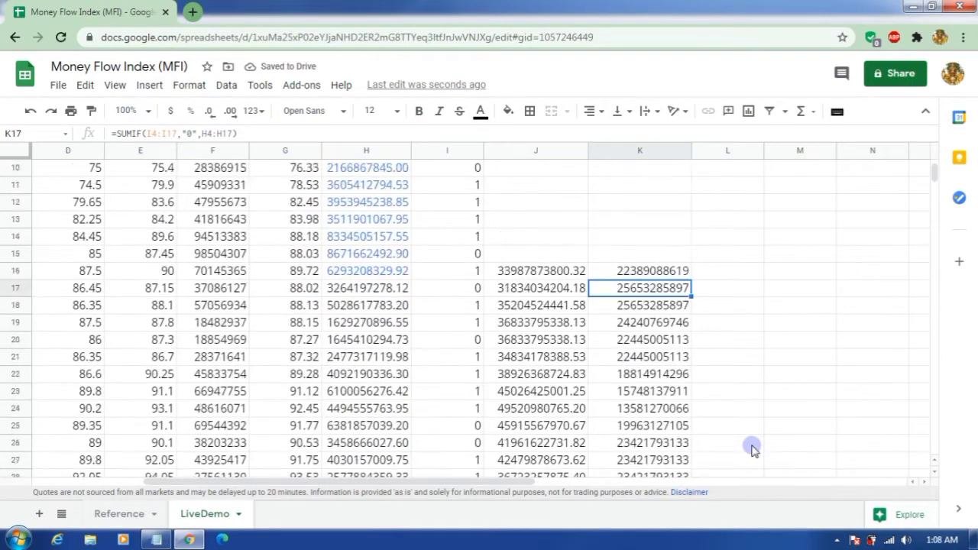
scroll(752, 451, "up", 3)
left_click(648, 425)
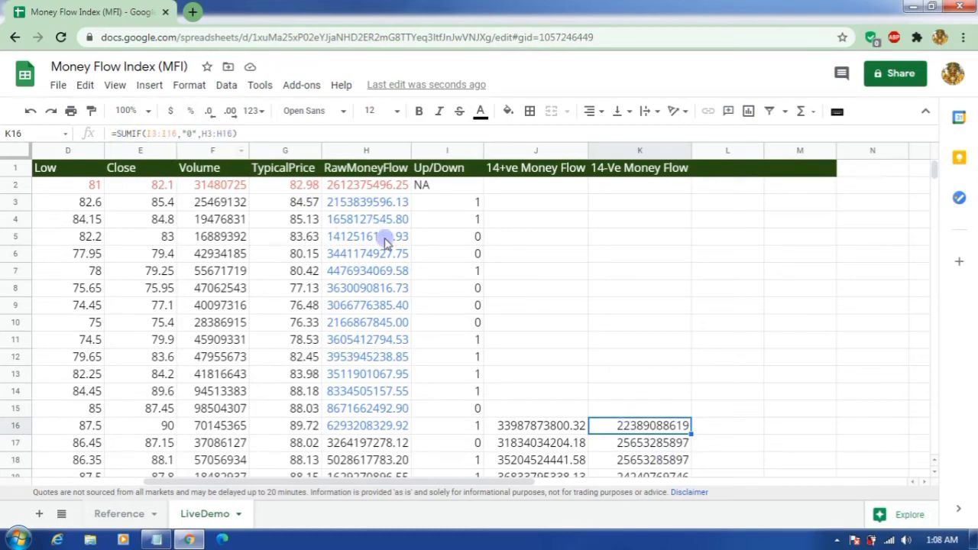
left_click(639, 443)
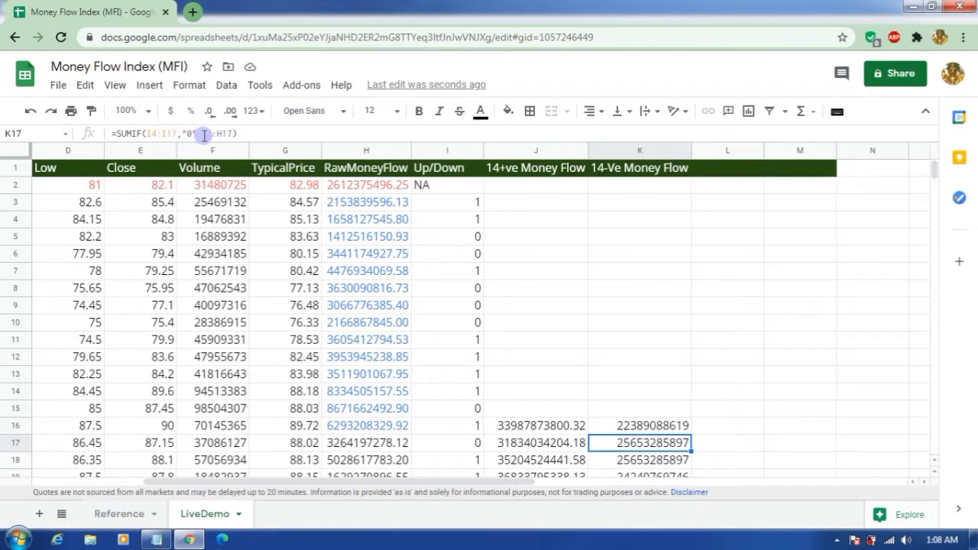
left_click(662, 330)
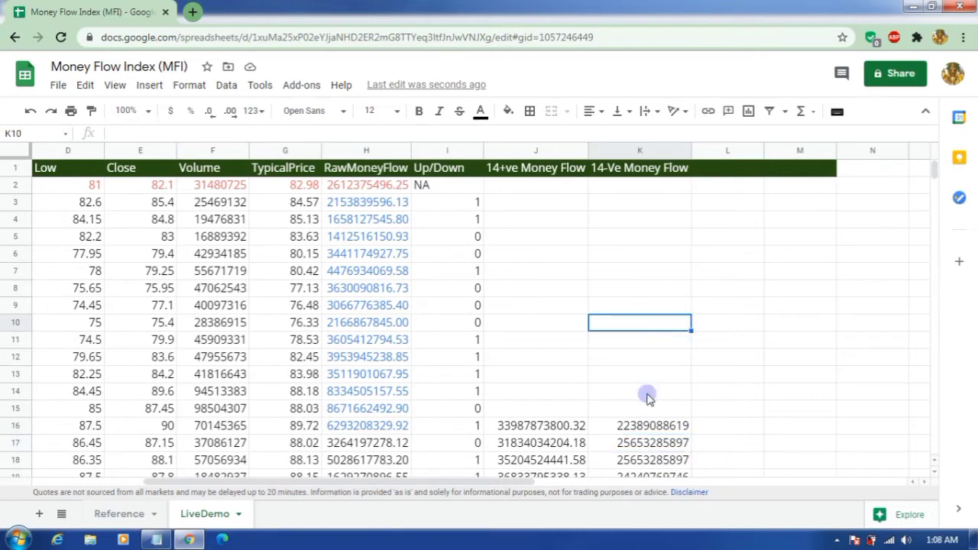
left_click_drag(634, 411, 627, 191)
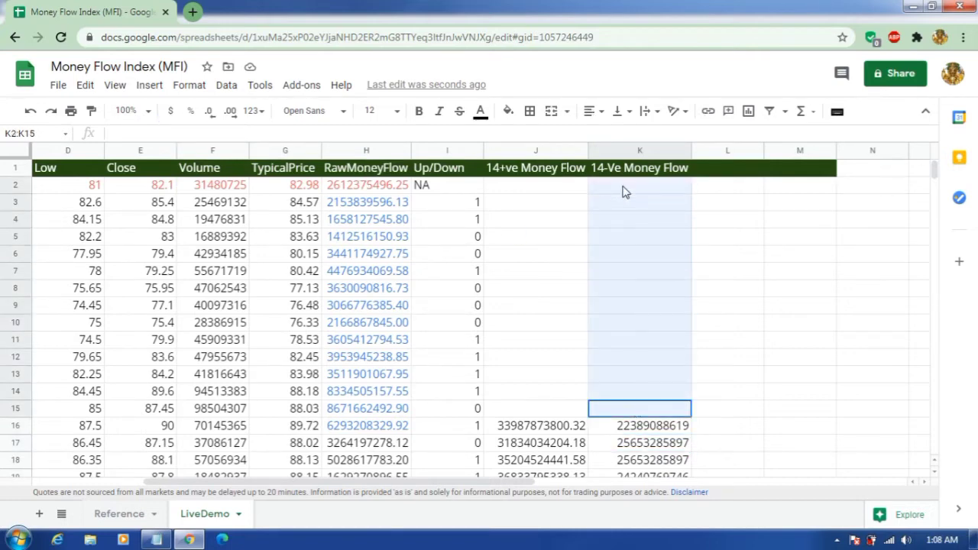
Review the positive and negative money flow columns against the dates and price data in the same rows
left_click(536, 187)
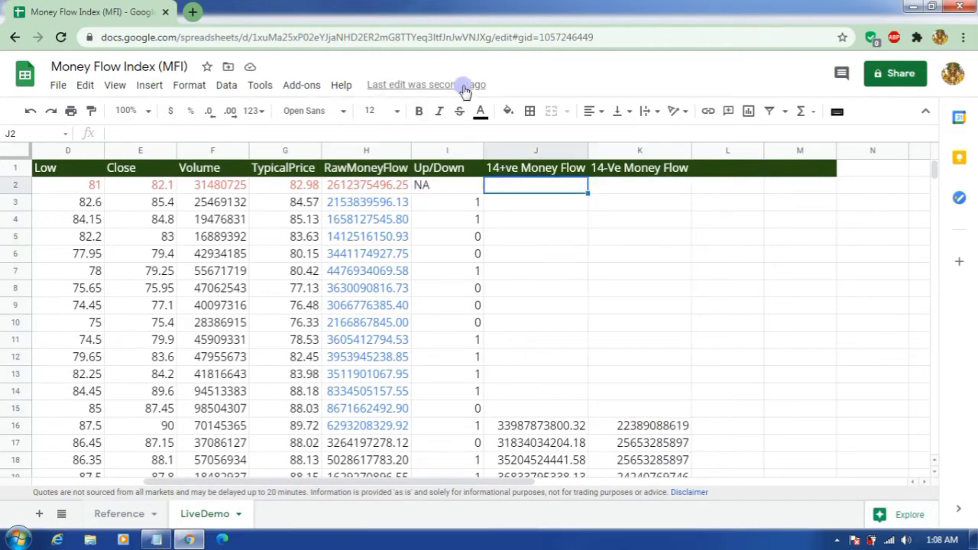
scroll(556, 365, "down", 4)
scroll(556, 356, "up", 2)
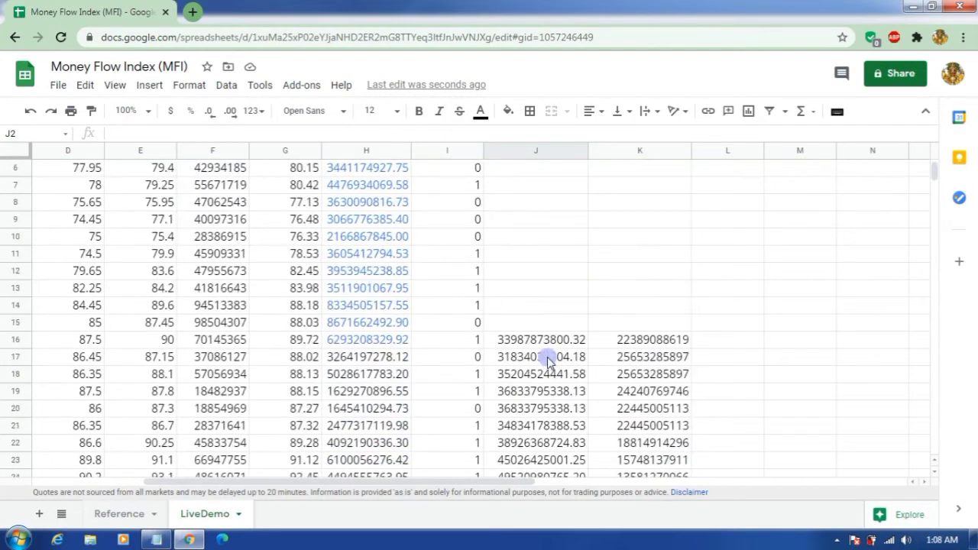
scroll(450, 382, "down", 1)
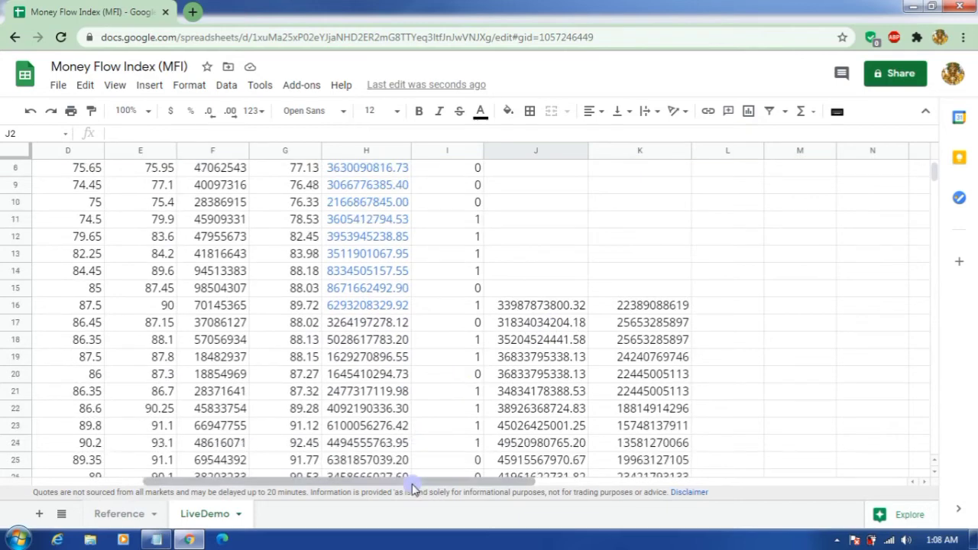
left_click_drag(405, 482, 179, 466)
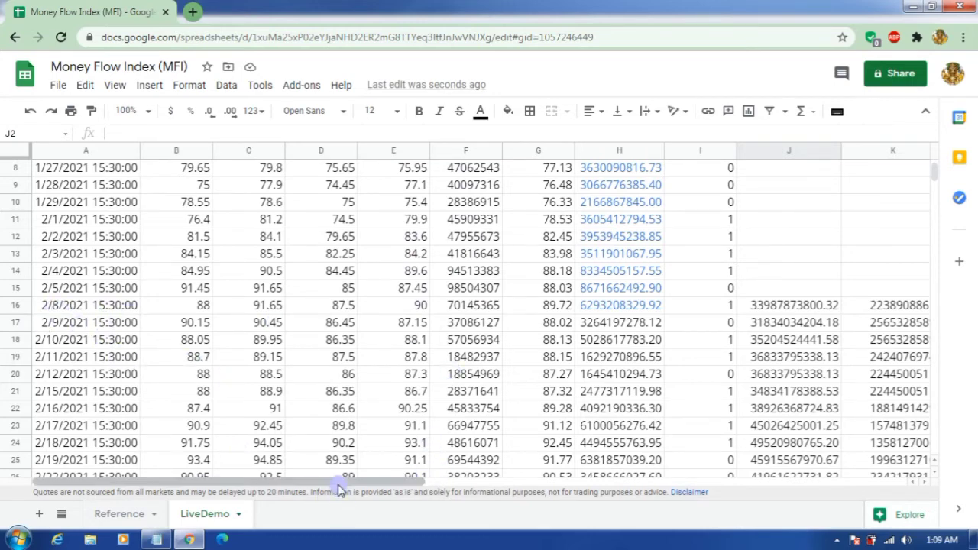
left_click_drag(341, 482, 521, 477)
scroll(542, 406, "up", 3)
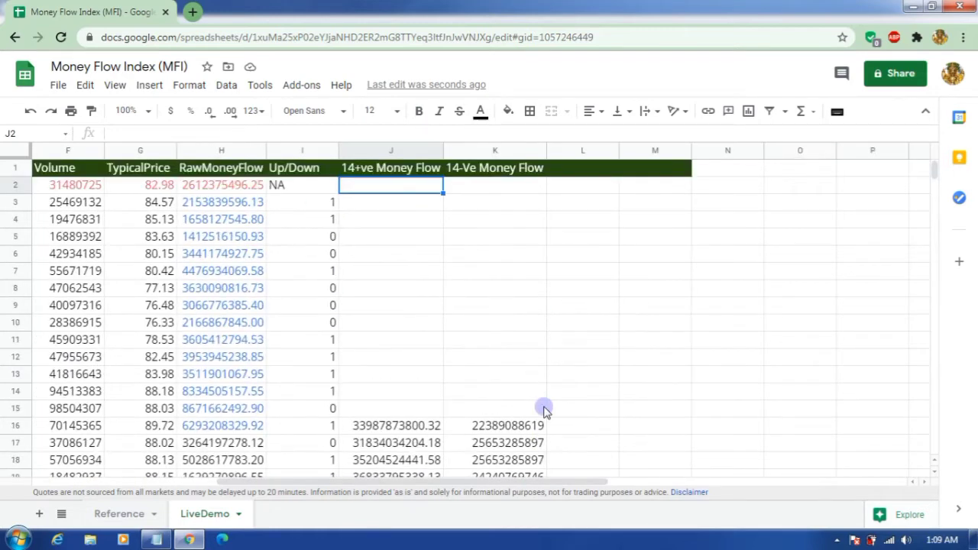
left_click(376, 170)
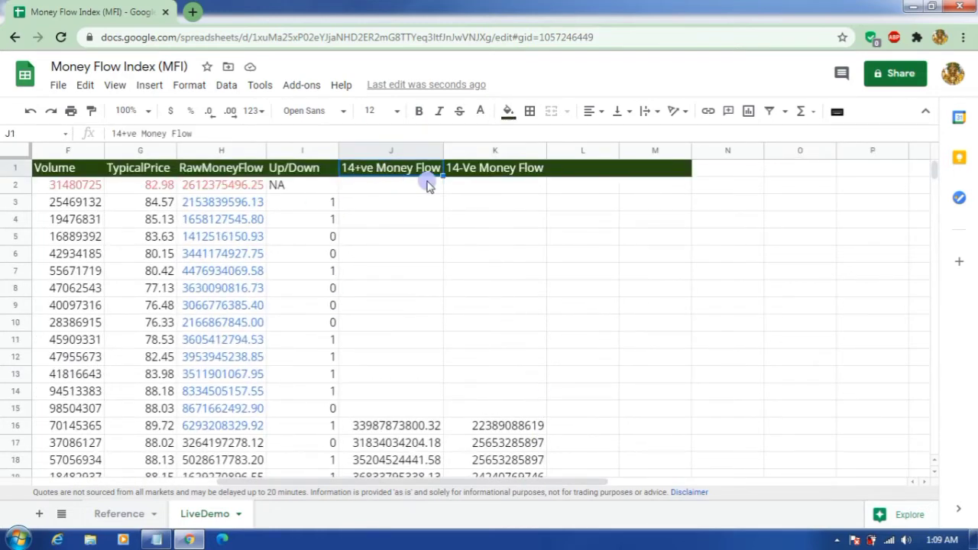
Check the MoneyFlowRatio formula in the Notepad notes, then return to the spreadsheet and enter the header MFR in cell L1
left_click(495, 171)
key("alt+Tab")
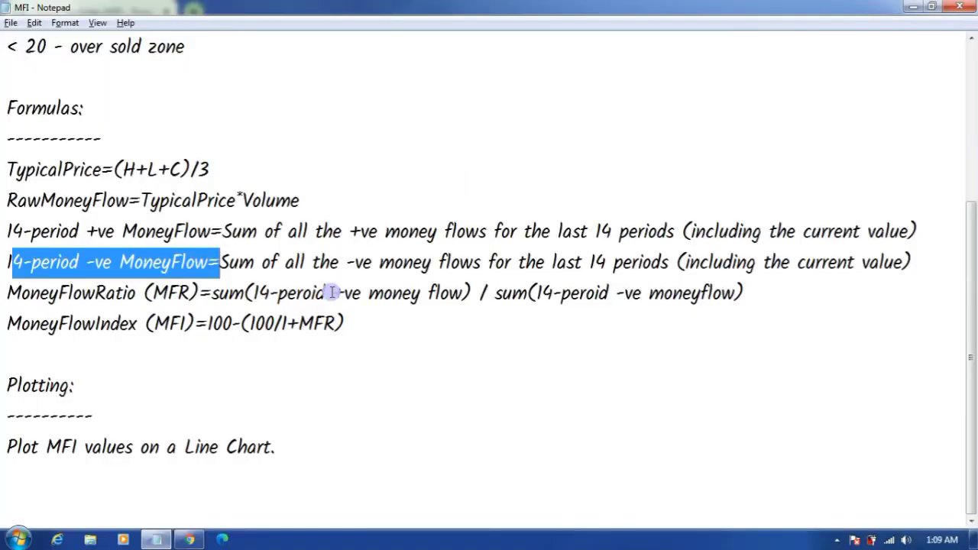
left_click_drag(154, 293, 189, 292)
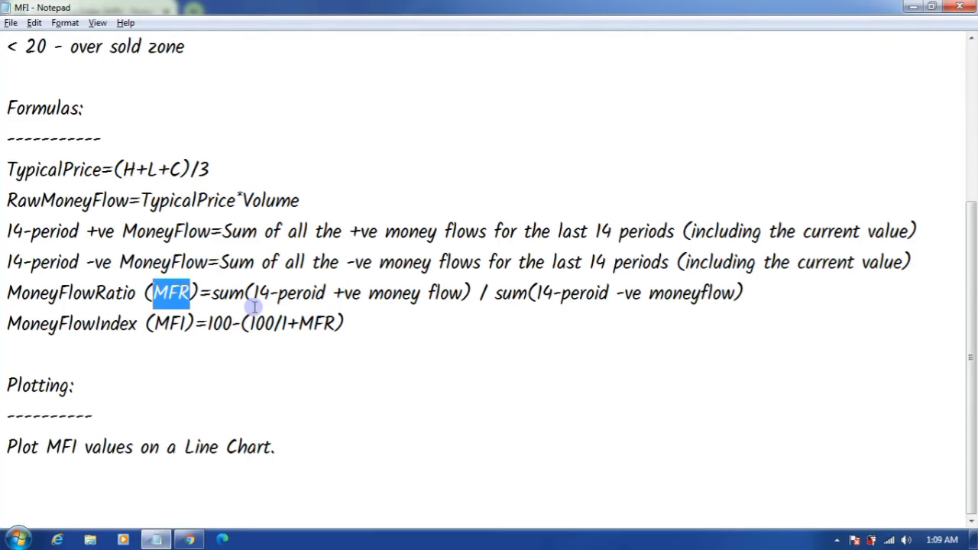
key("alt+Tab")
left_click(584, 169)
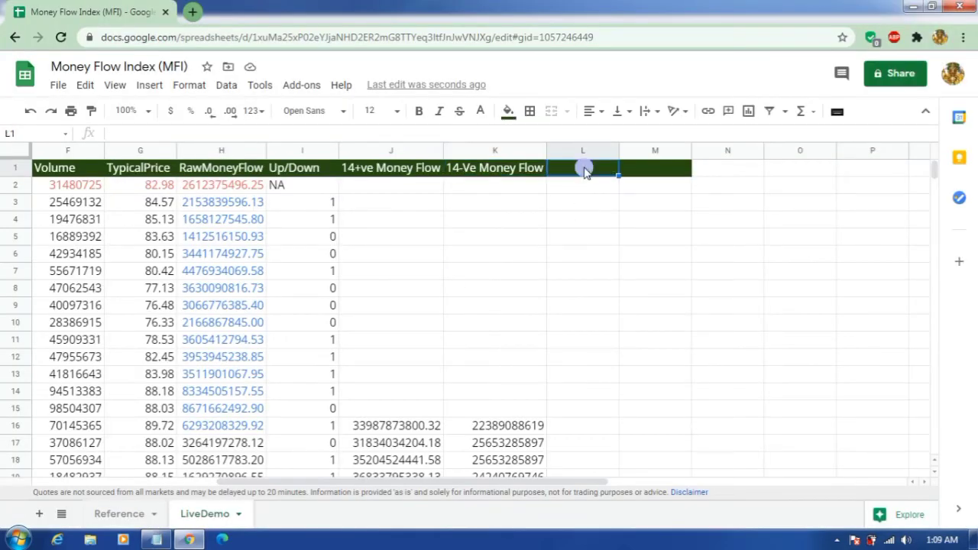
type("MFR")
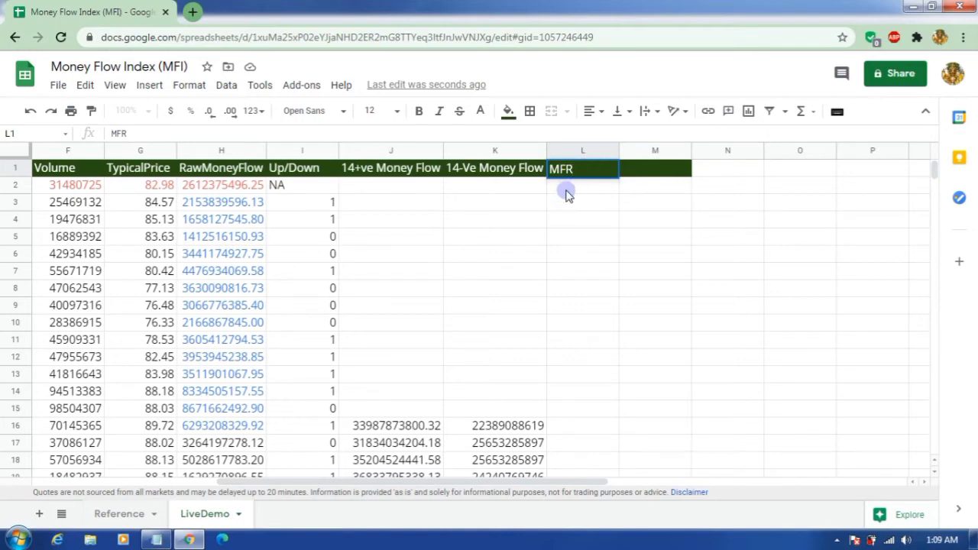
Calculate the MFR in cell L16 with the formula =J16/K16 and autofill it down the column
left_click(578, 428)
type("=")
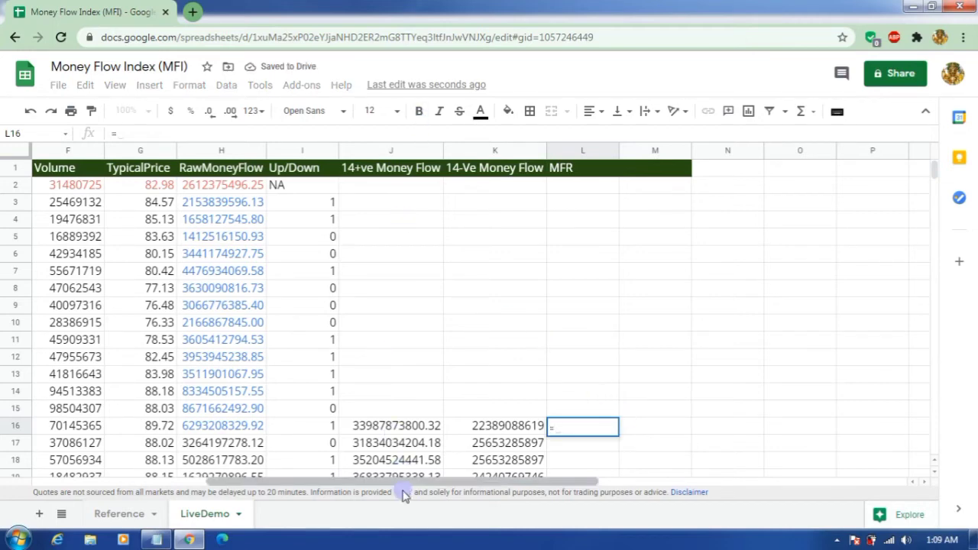
left_click(396, 430)
type("/")
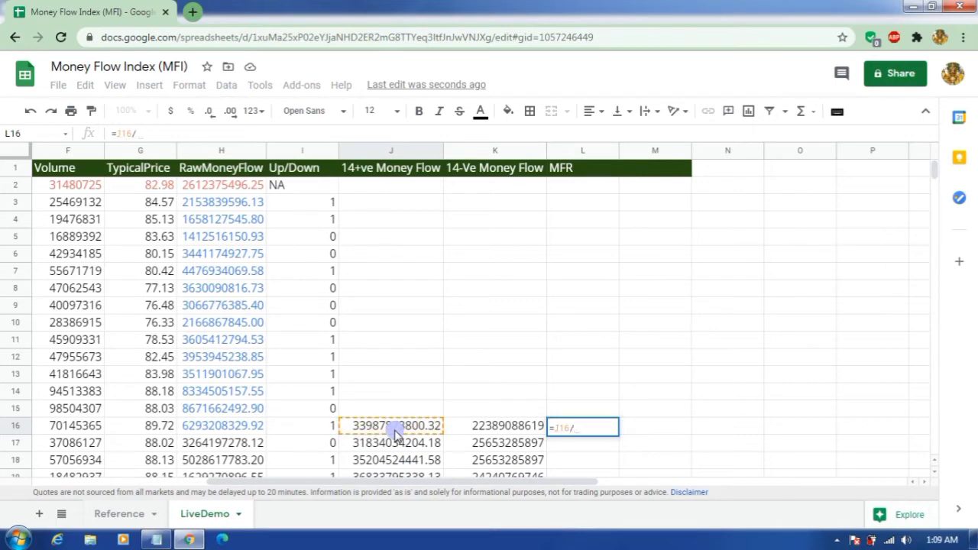
left_click(493, 427)
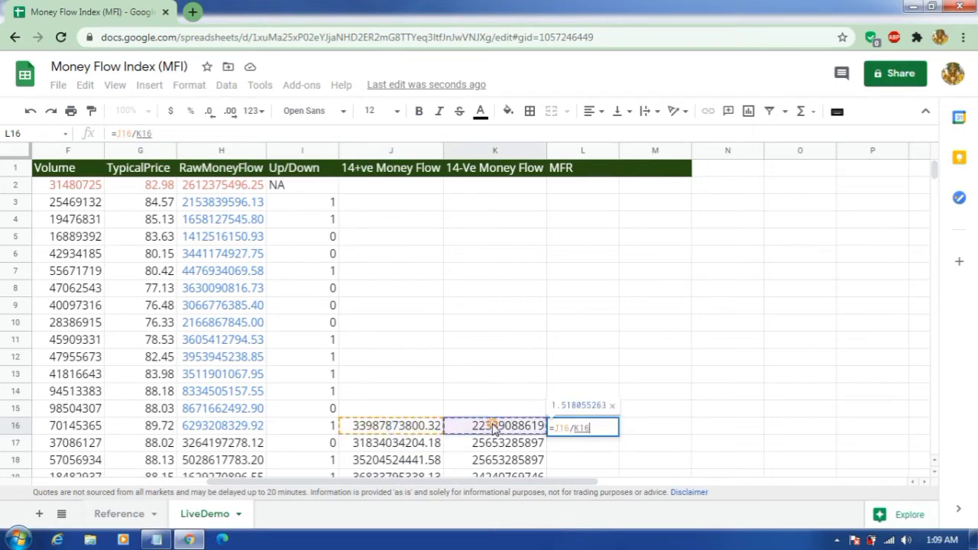
key("Return")
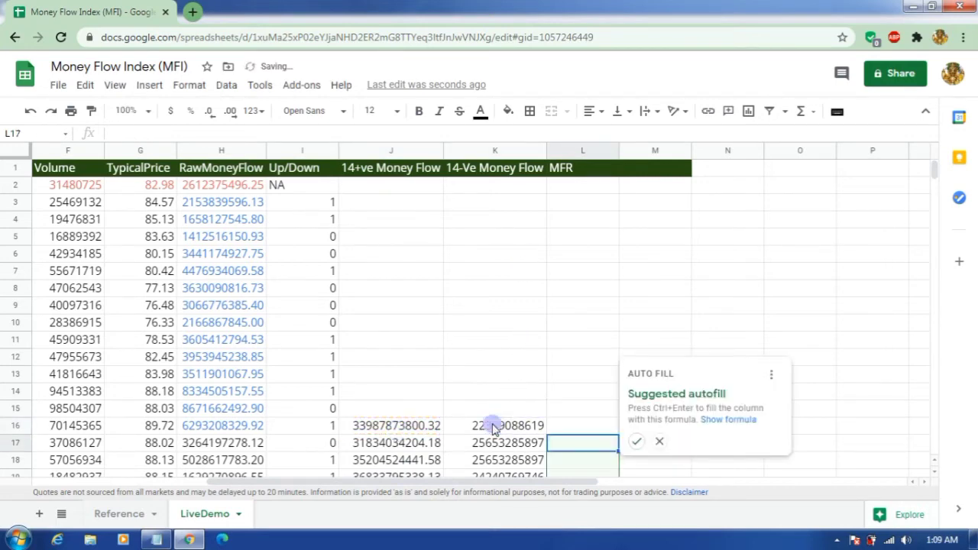
left_click(637, 442)
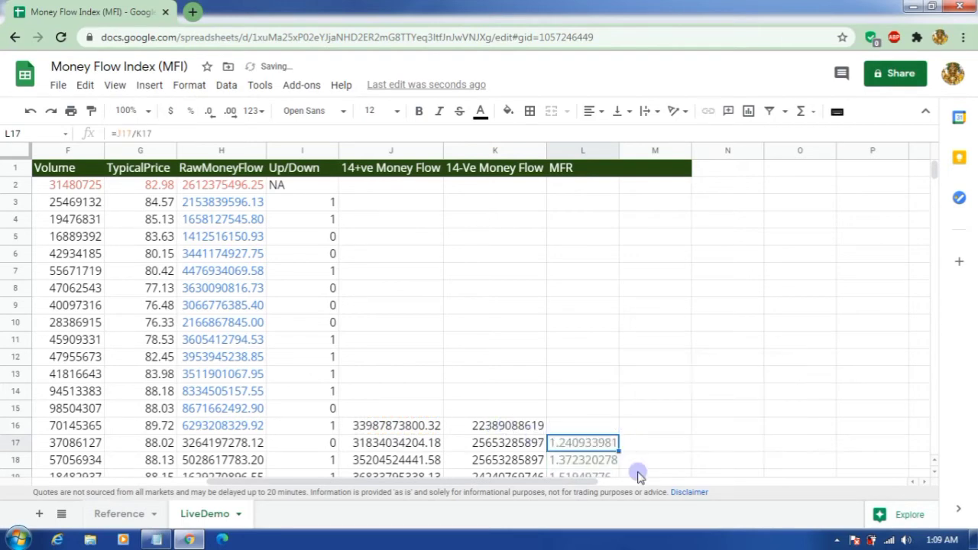
scroll(503, 245, "down", 2)
scroll(502, 245, "up", 3)
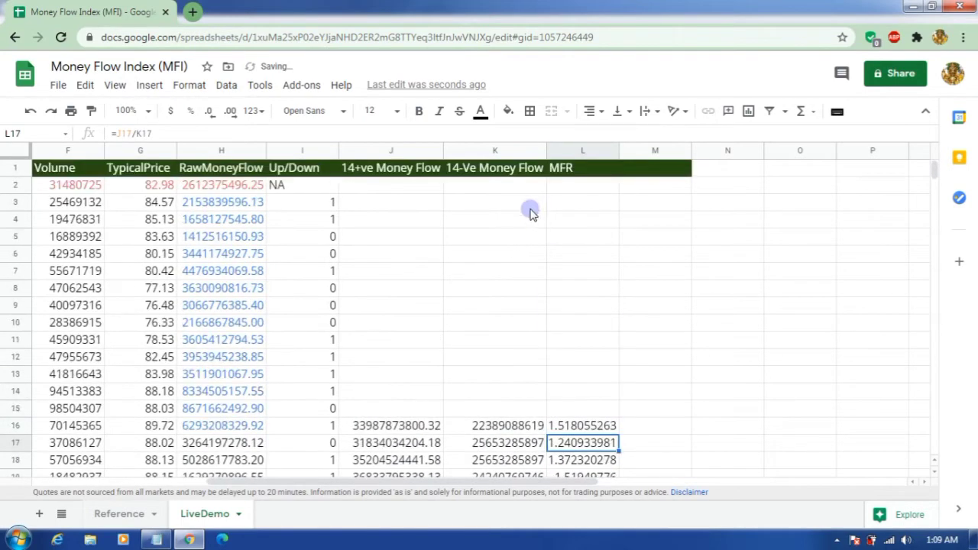
Format the 14-Ve Money Flow and MFR columns to show two decimal places
left_click(519, 153)
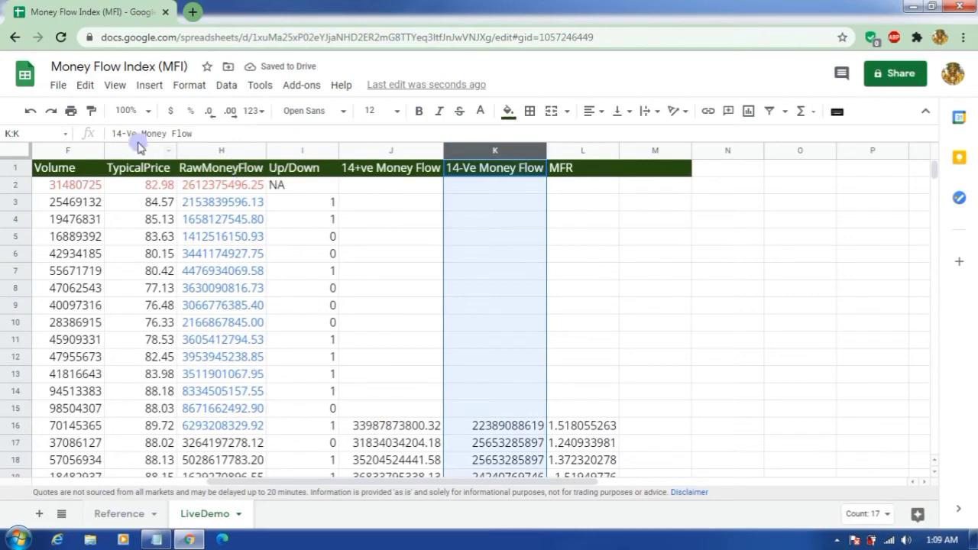
left_click(233, 115)
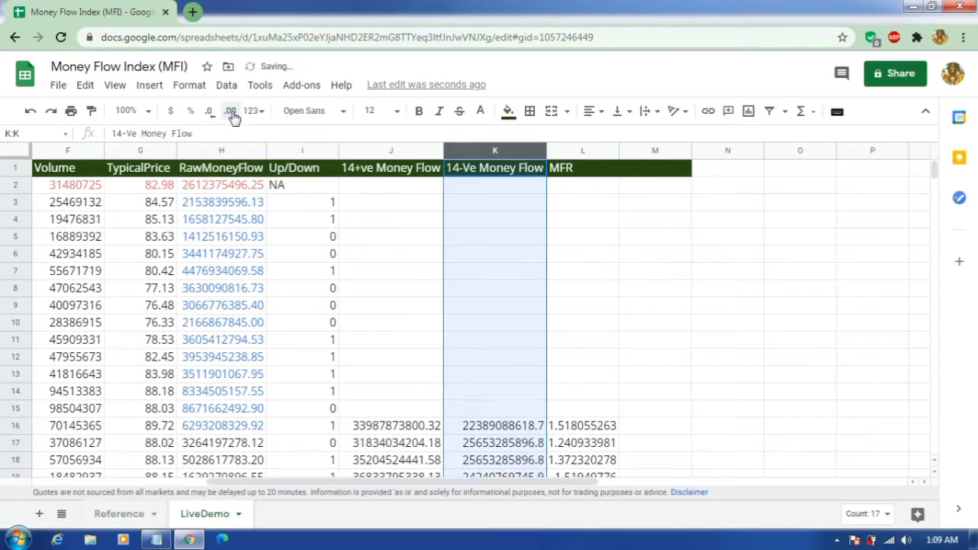
left_click(582, 153)
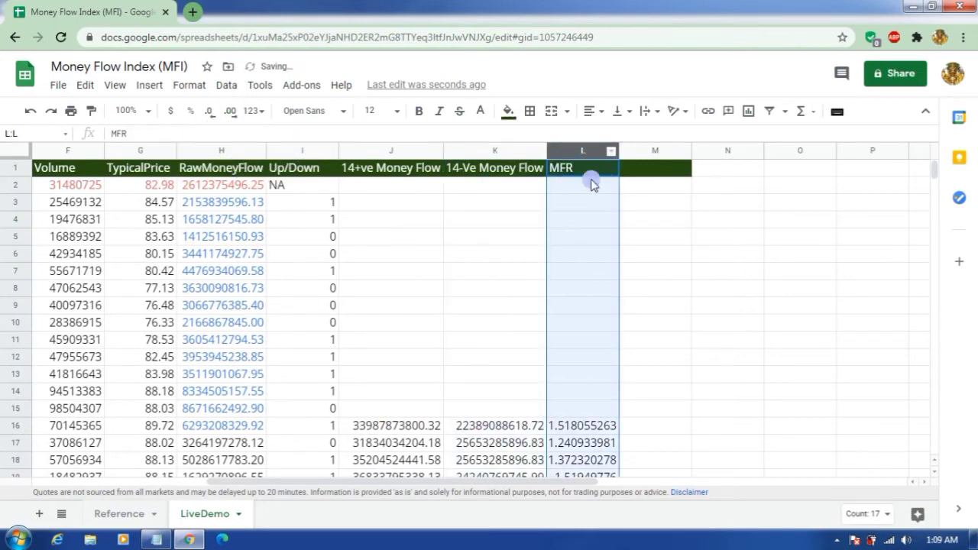
left_click(211, 112)
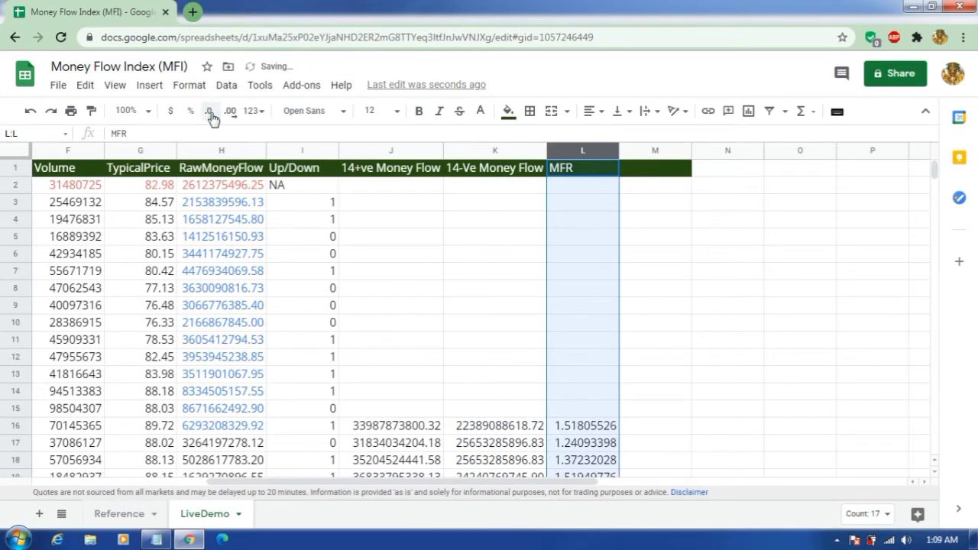
left_click(211, 113)
left_click(210, 113)
left_click(211, 112)
left_click(211, 113)
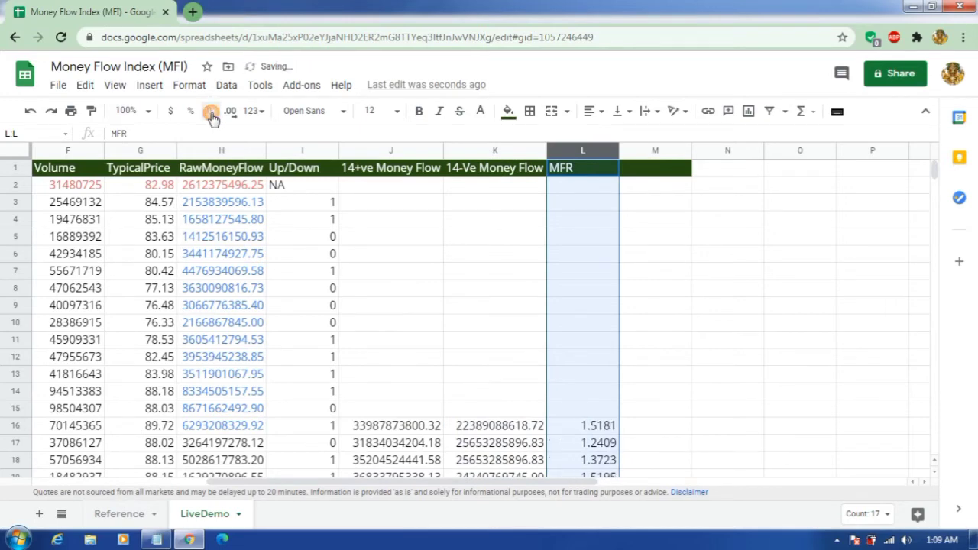
left_click(211, 112)
left_click(211, 112)
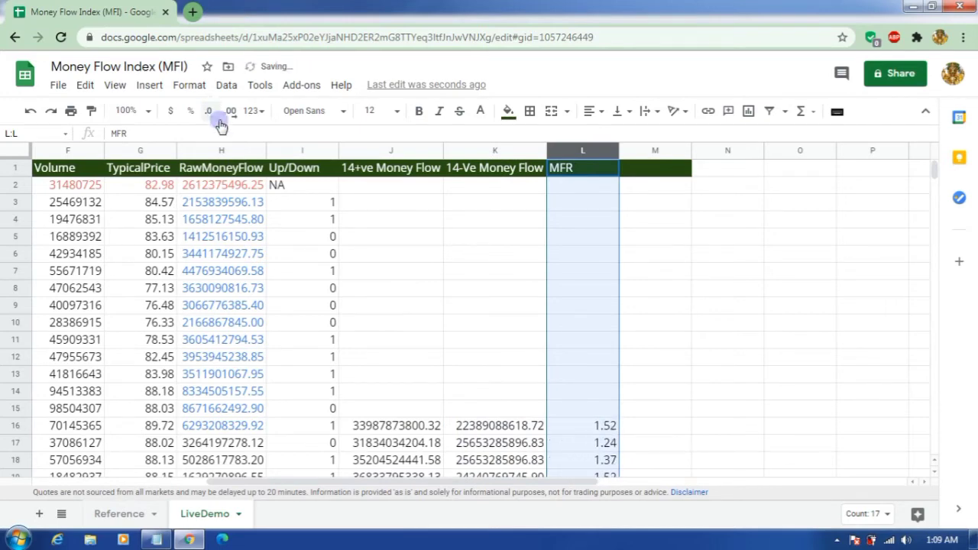
left_click(701, 342)
Enter the header MFI in cell M1
left_click(649, 169)
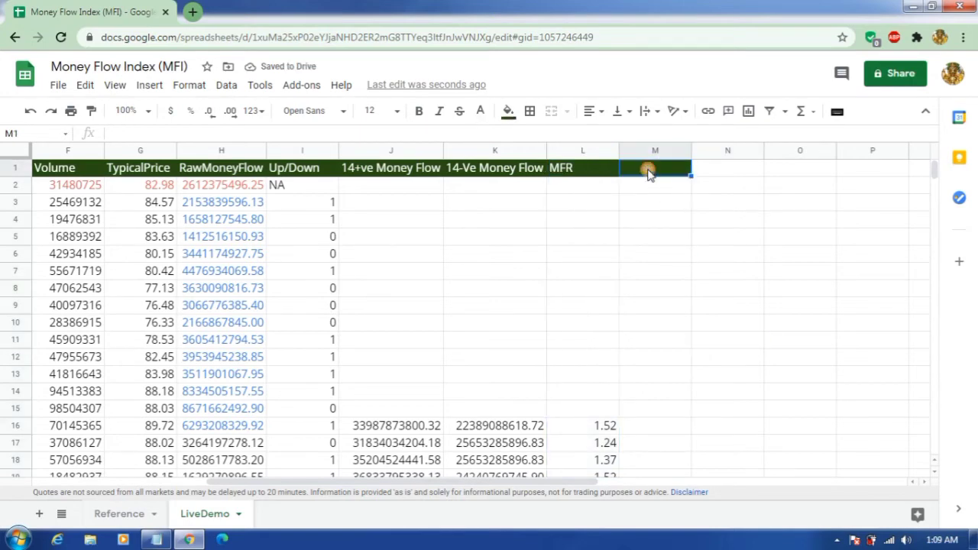
type("M")
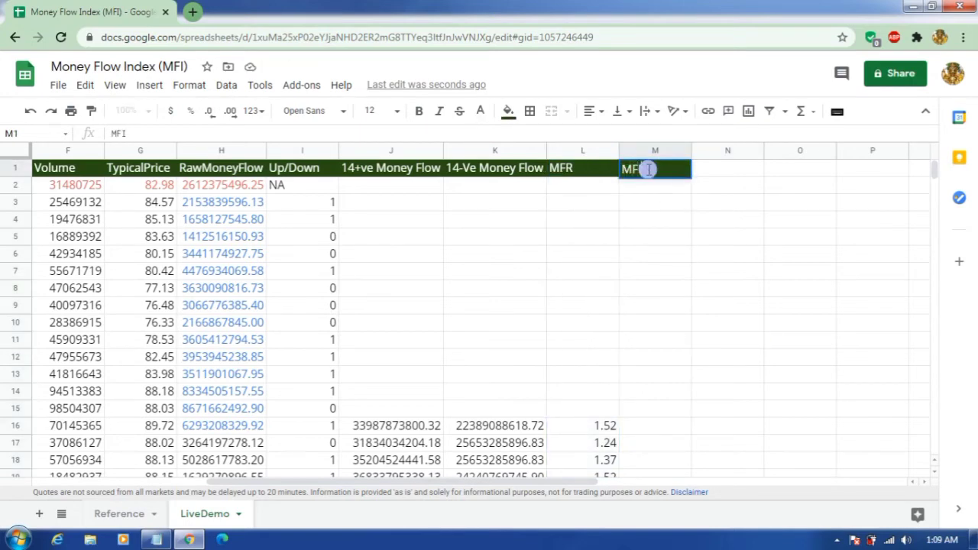
type("FI")
Calculate the MFI in cell M16 with the formula =100-(100/(1+L16)) and autofill it down the column
left_click(655, 425)
scroll(703, 378, "down", 2)
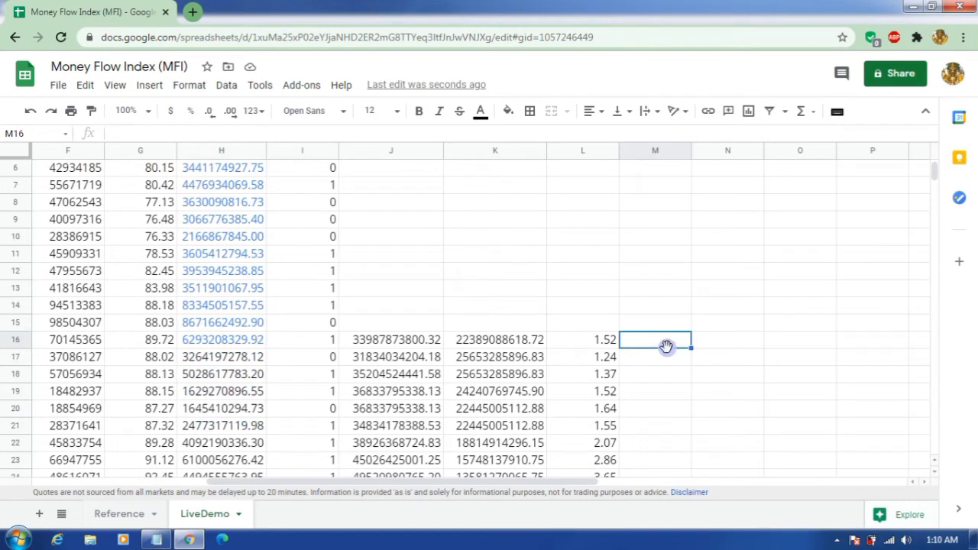
type("=")
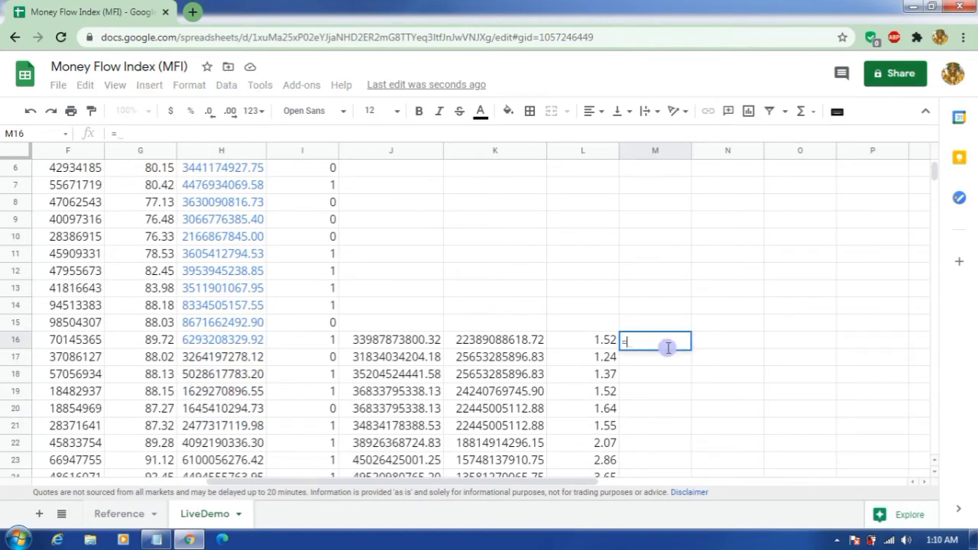
type("100-()")
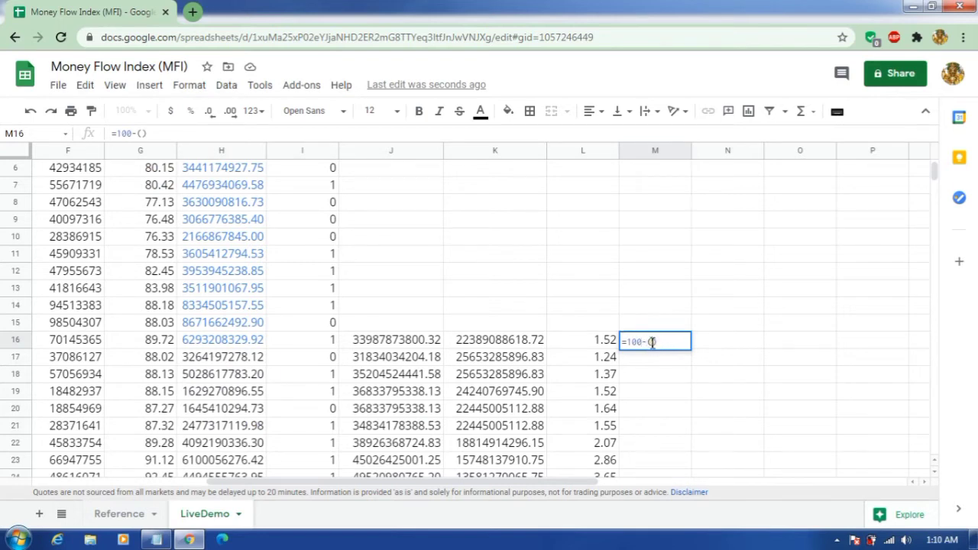
type("100")
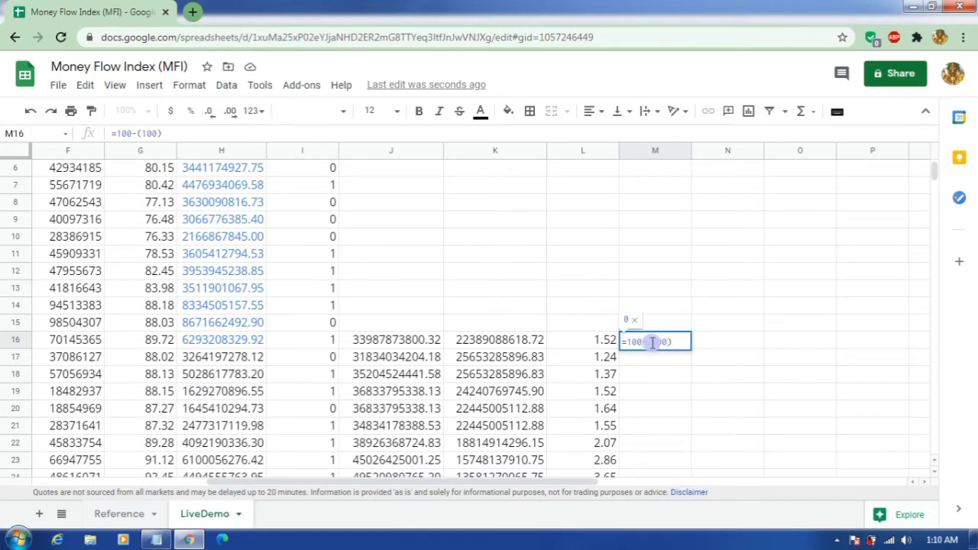
type("/(1+")
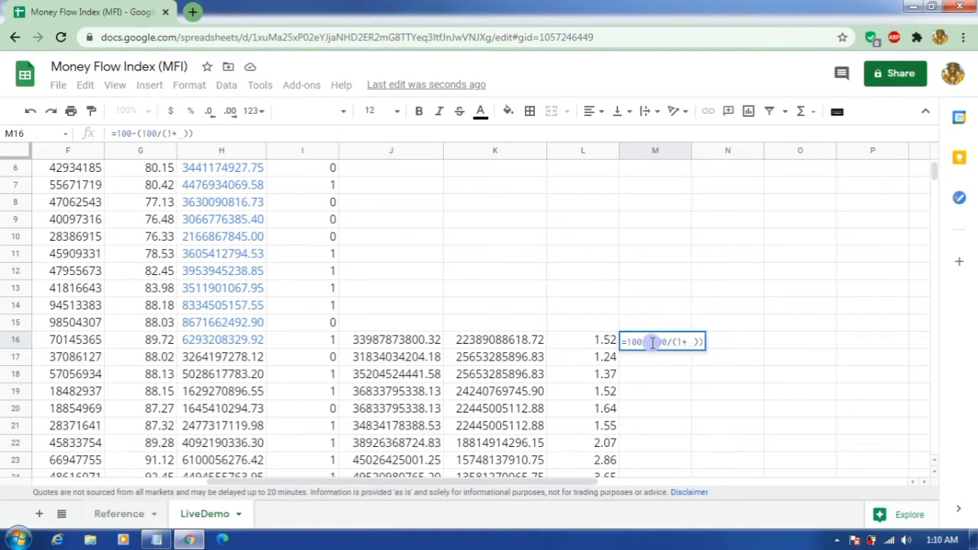
left_click(595, 344)
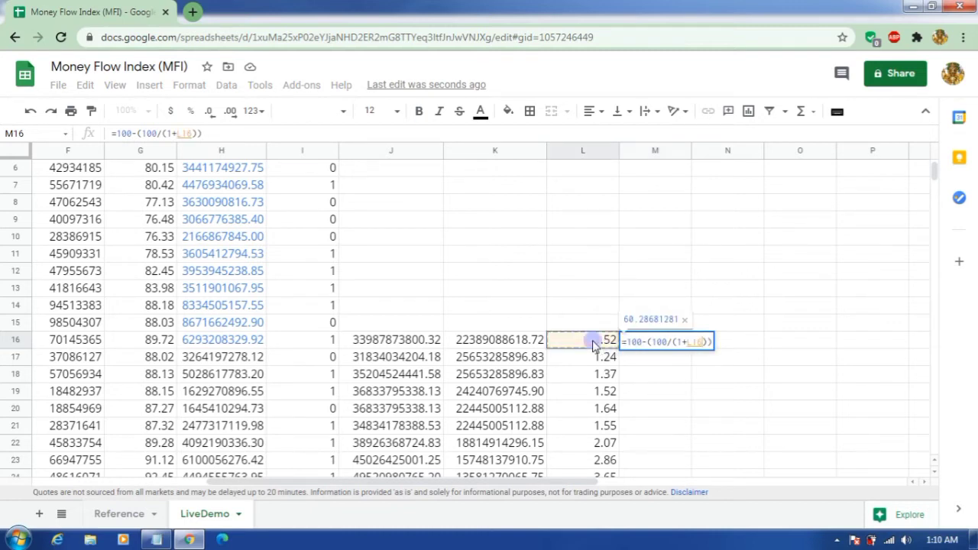
key("Return")
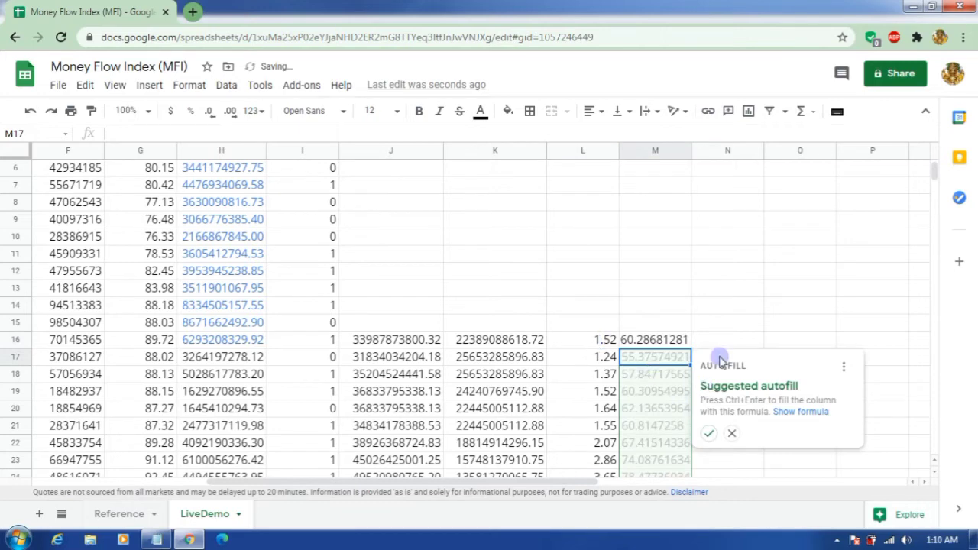
left_click(707, 441)
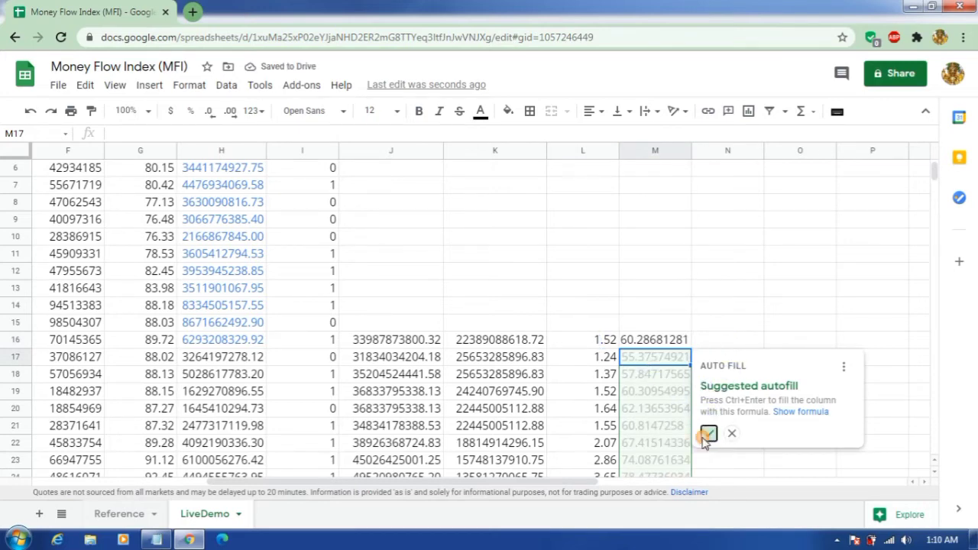
Review the MFI formula in cell M16 and look over the values filled down the MFI column
left_click(662, 340)
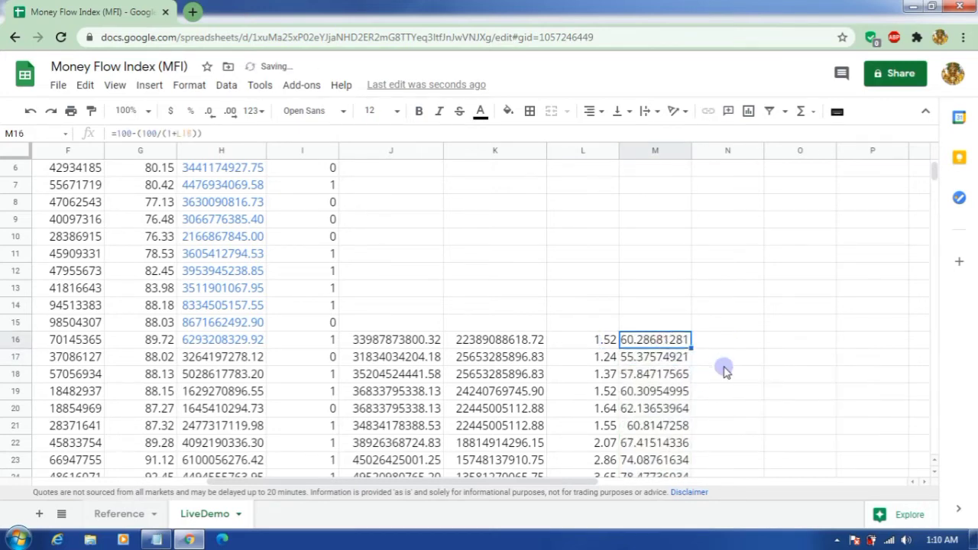
double_click(152, 133)
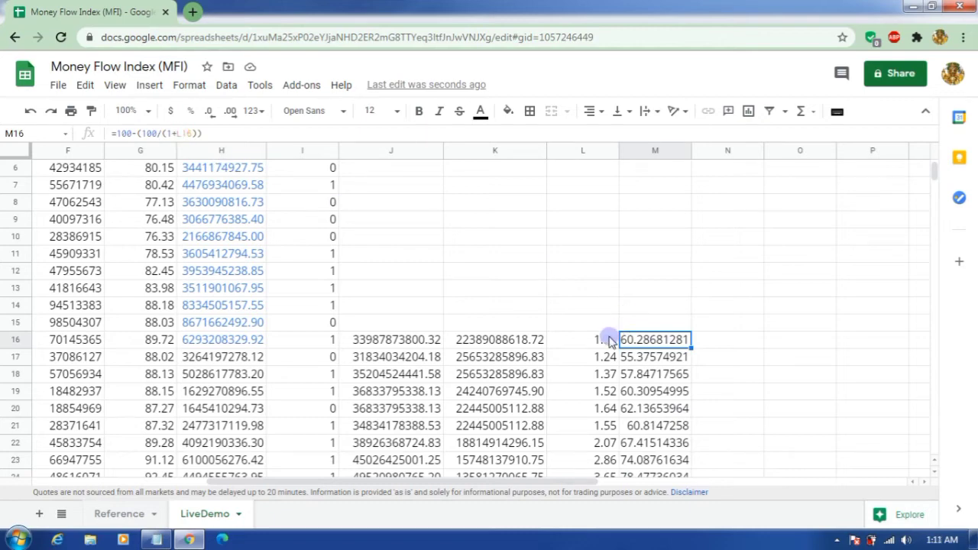
scroll(610, 340, "up", 2)
scroll(610, 341, "down", 4)
scroll(610, 341, "up", 4)
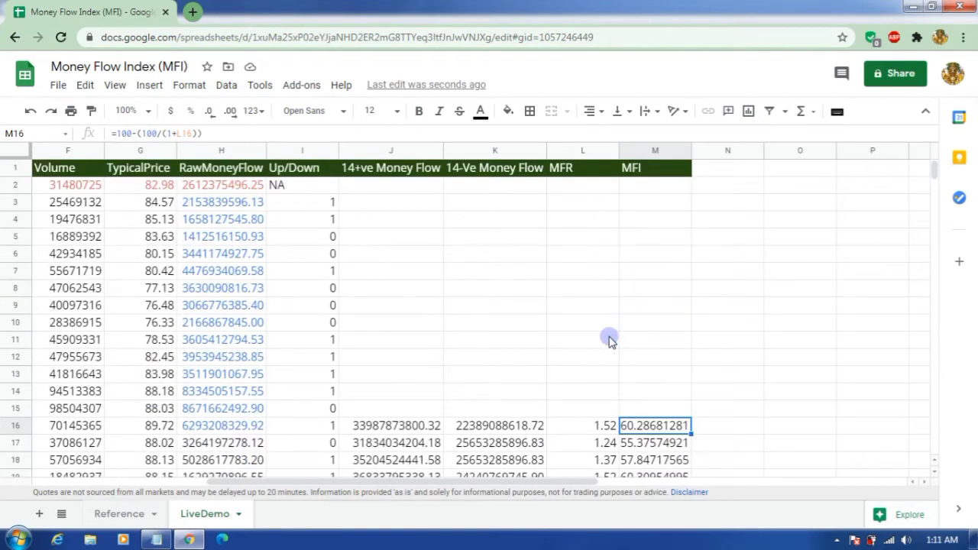
scroll(610, 341, "down", 2)
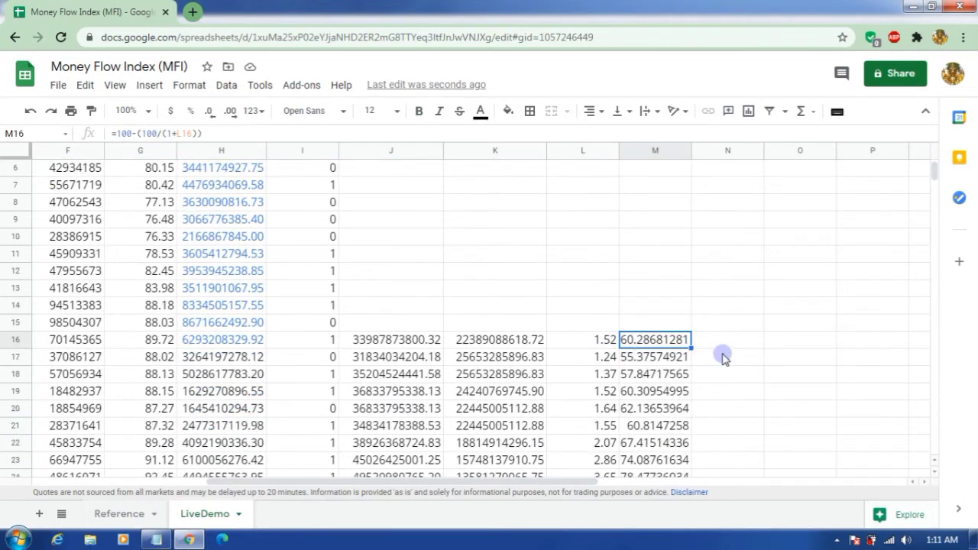
scroll(697, 356, "up", 1)
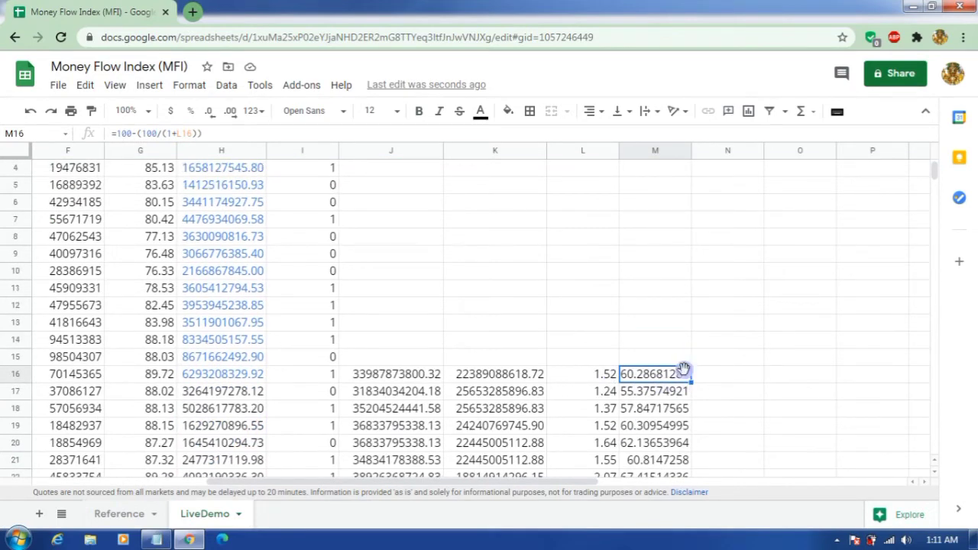
scroll(692, 366, "down", 2)
scroll(684, 374, "up", 3)
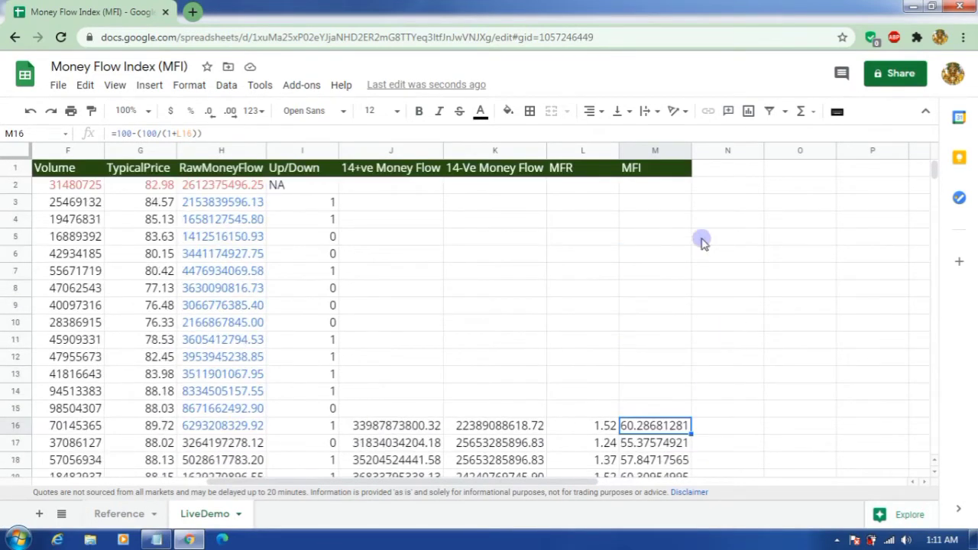
Format the MFI column to show two decimal places and look over the values down the column
left_click(659, 150)
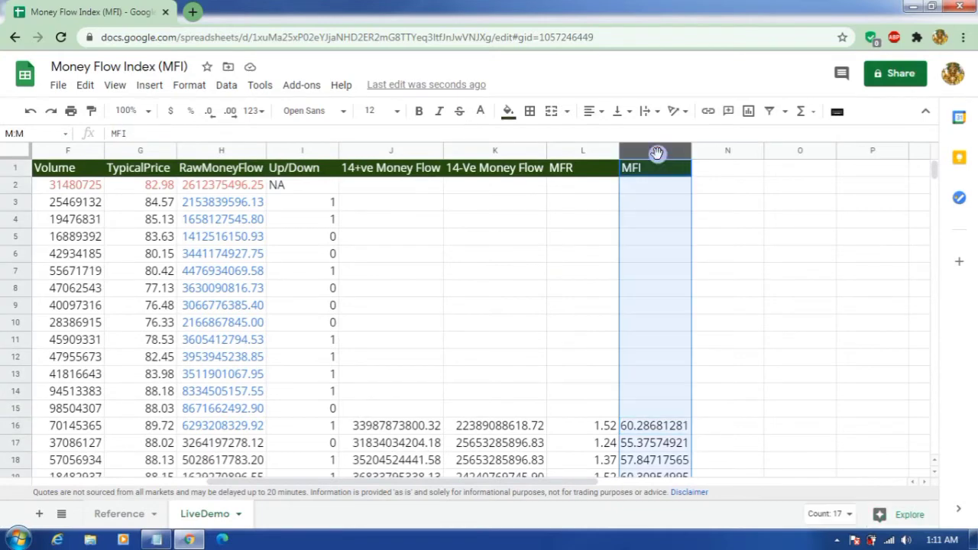
left_click(210, 114)
left_click(210, 116)
left_click(210, 115)
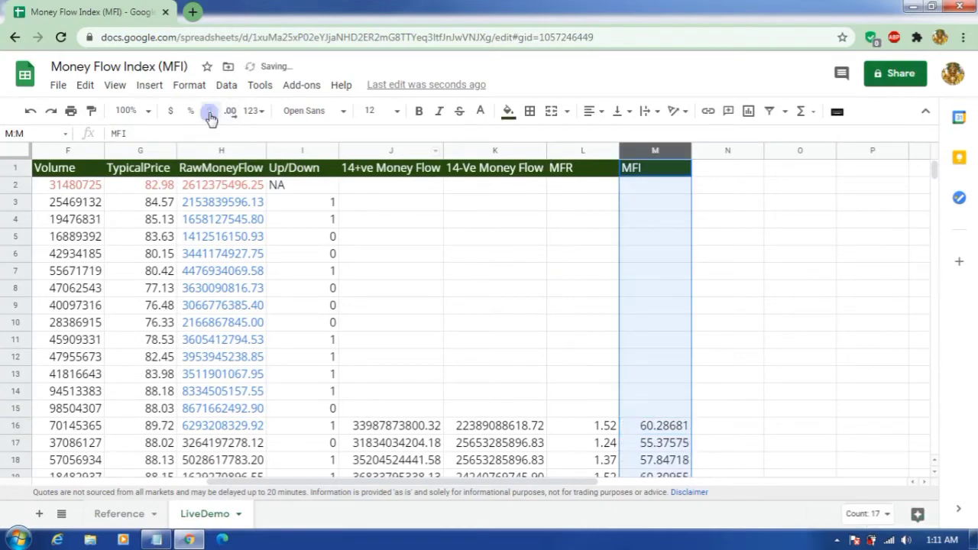
left_click(210, 114)
left_click(209, 114)
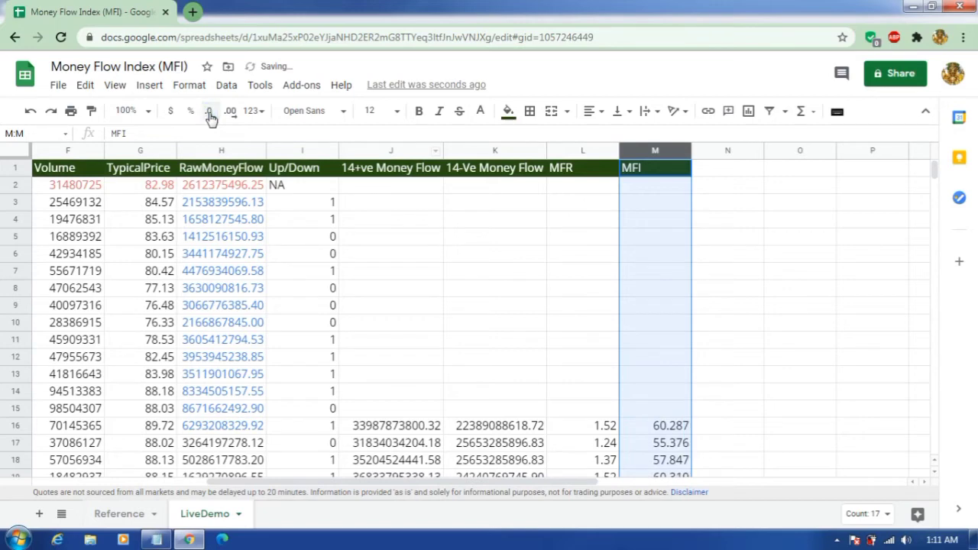
left_click(210, 115)
left_click(805, 413)
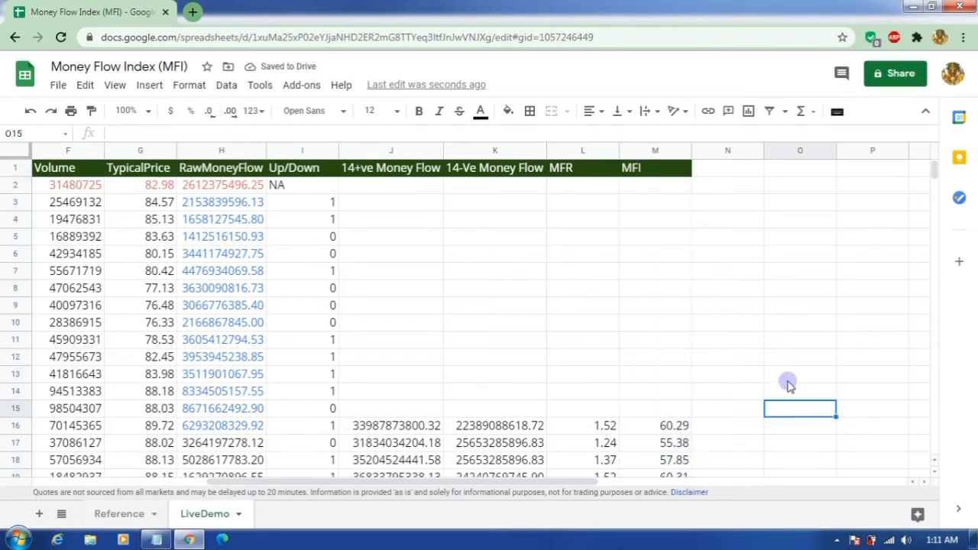
scroll(627, 319, "down", 3)
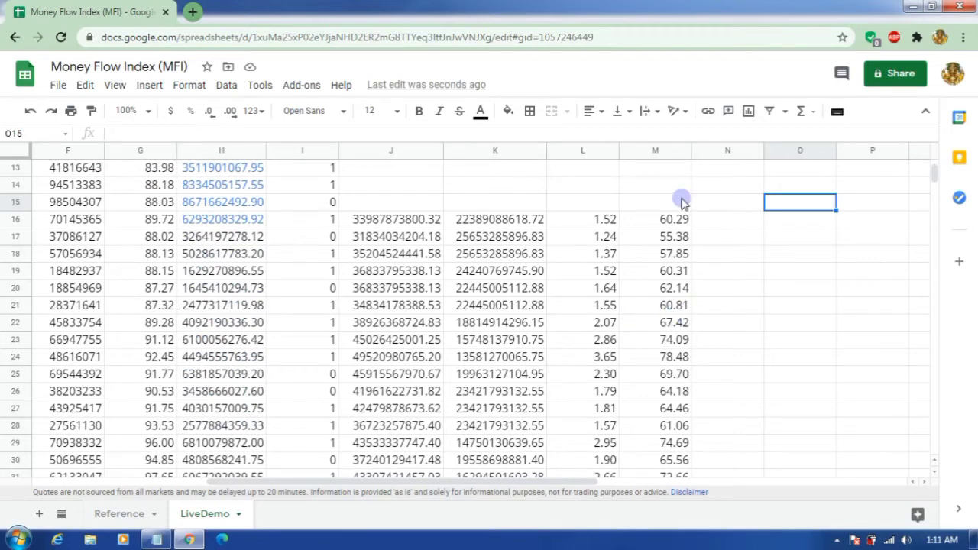
scroll(709, 313, "up", 3)
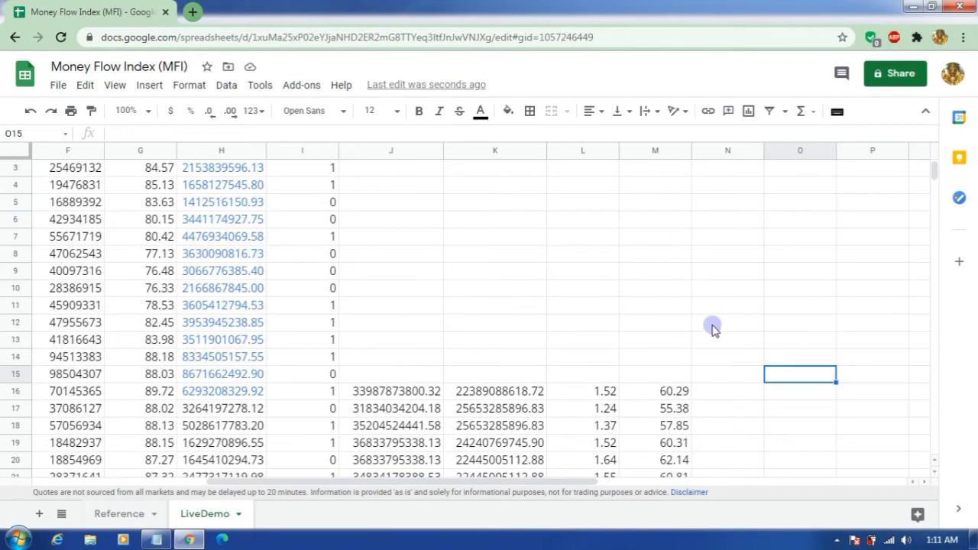
scroll(709, 321, "down", 4)
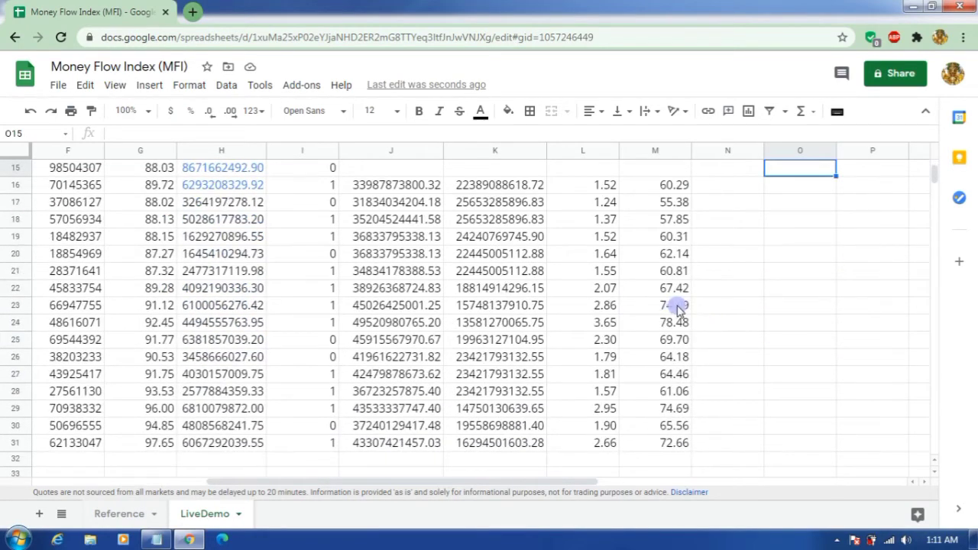
Open the TradingView website in a new browser tab
left_click(193, 11)
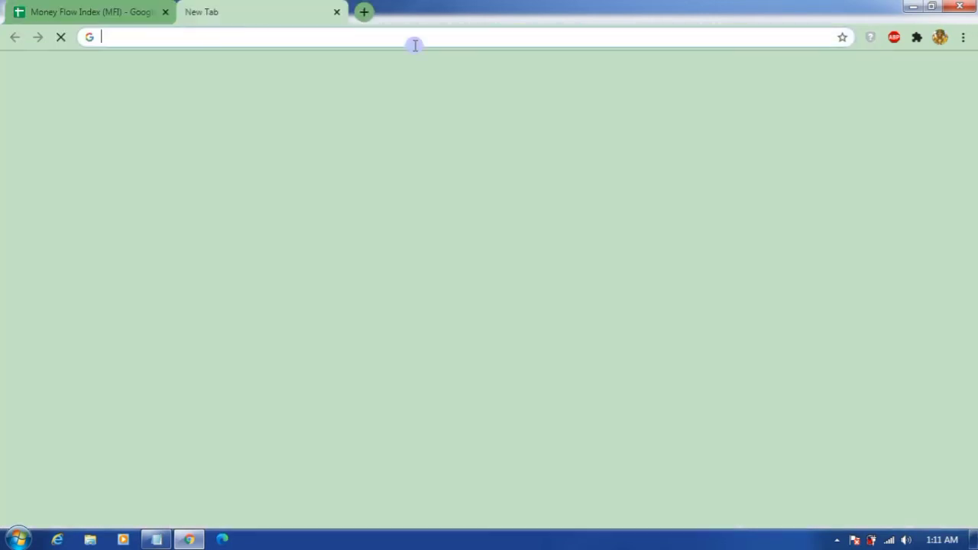
type("tradi")
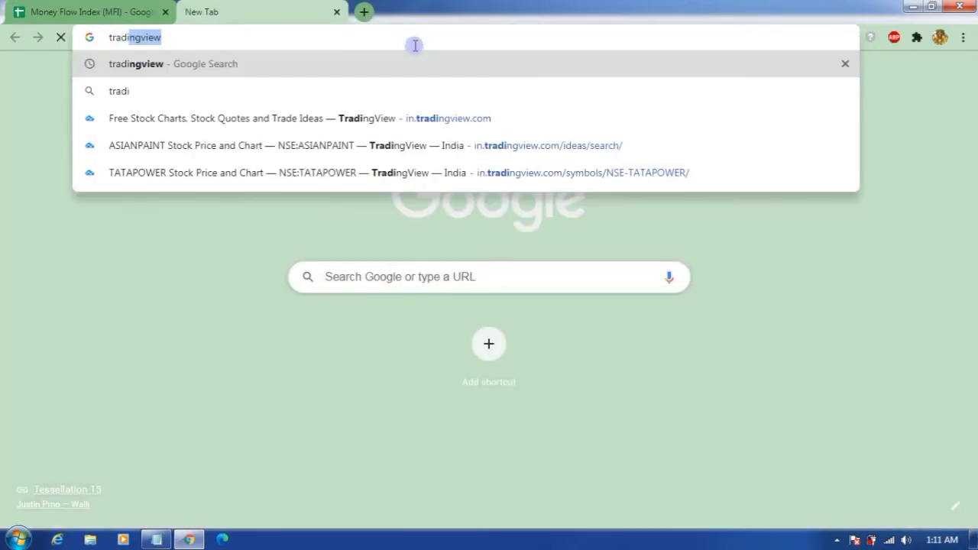
type("ngview")
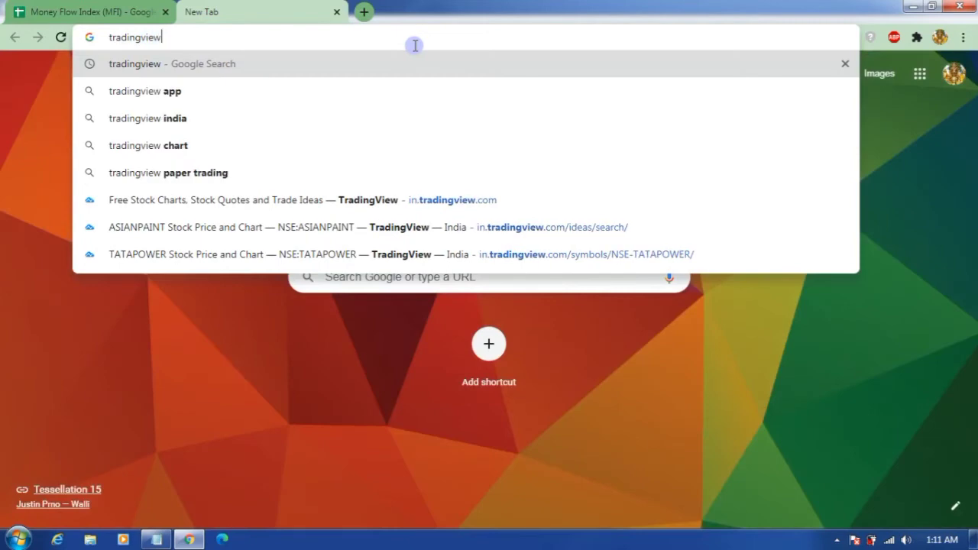
type(".co")
key("Return")
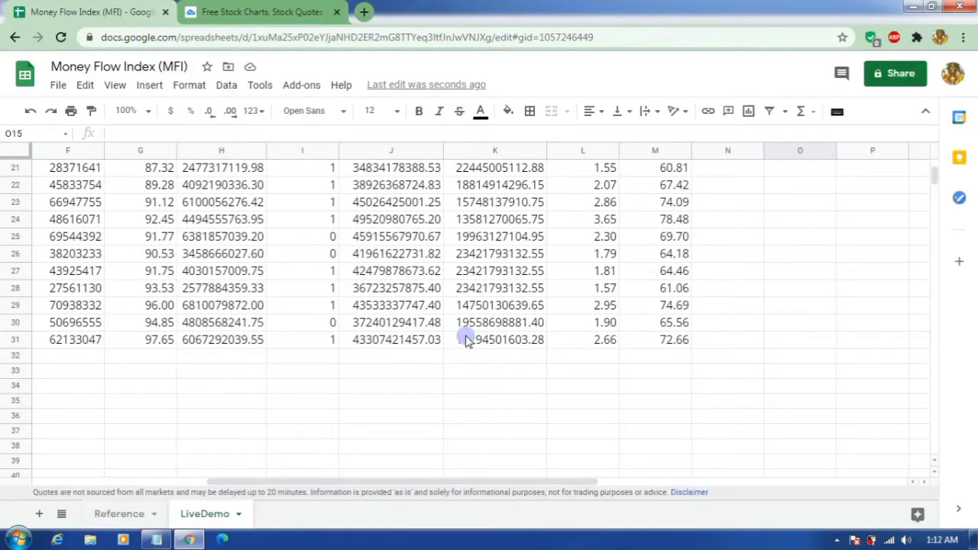
scroll(467, 339, "up", 1)
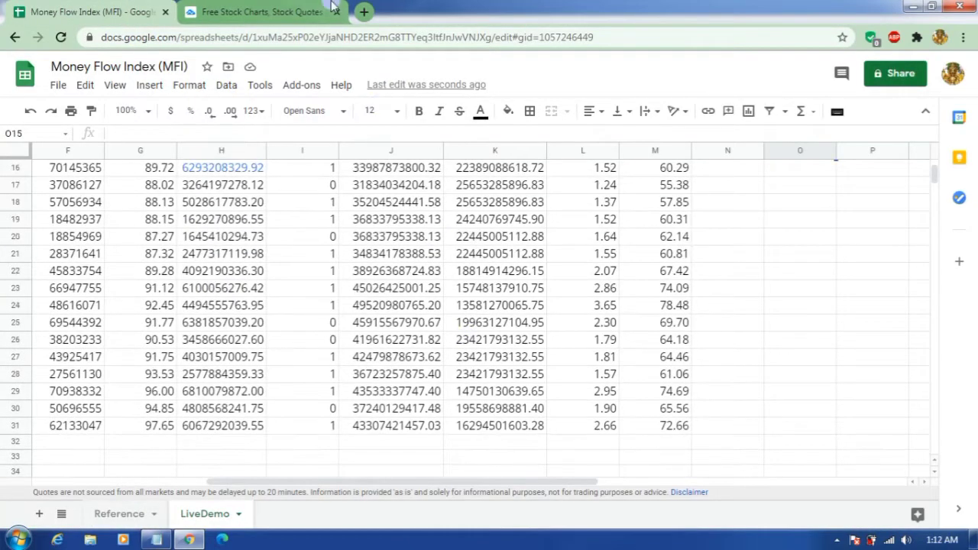
left_click(268, 7)
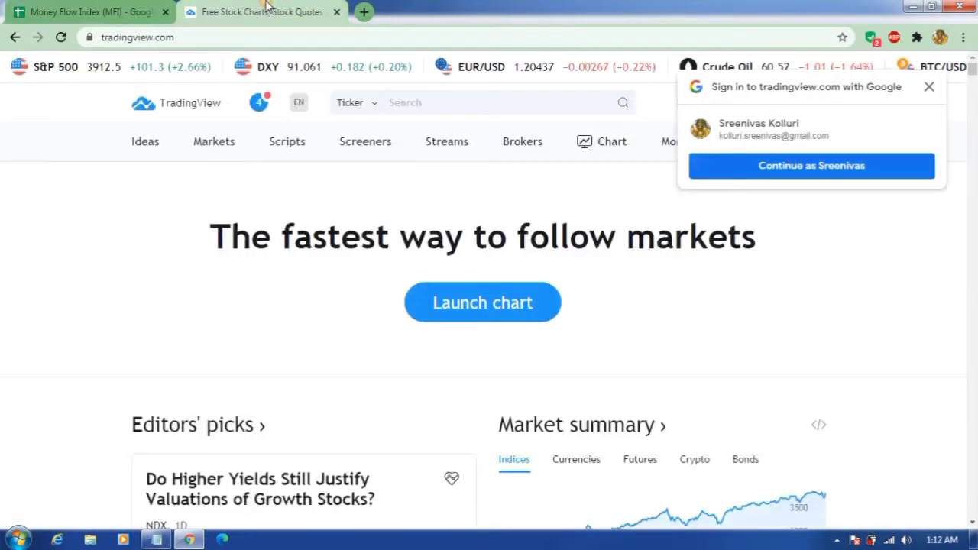
Search for the ticker TATAPOWER, choose the NSE stock TATA POWER CO LTD, and open its full-featured chart
left_click(413, 103)
type("TATAPOWER")
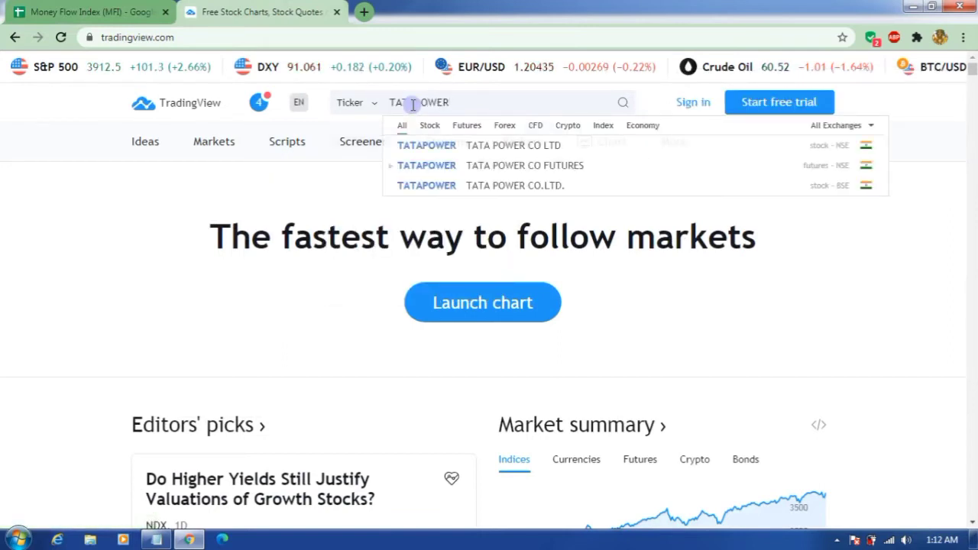
left_click(454, 156)
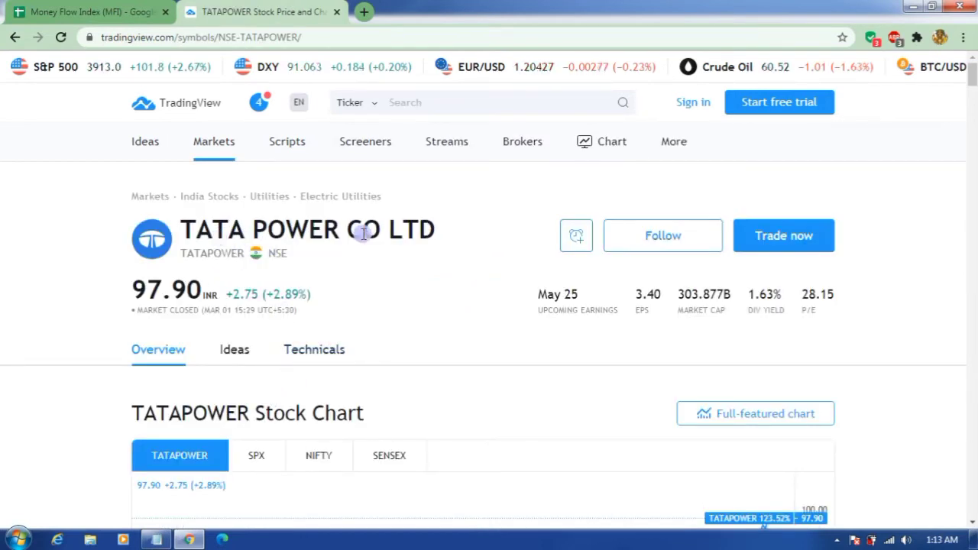
left_click(753, 413)
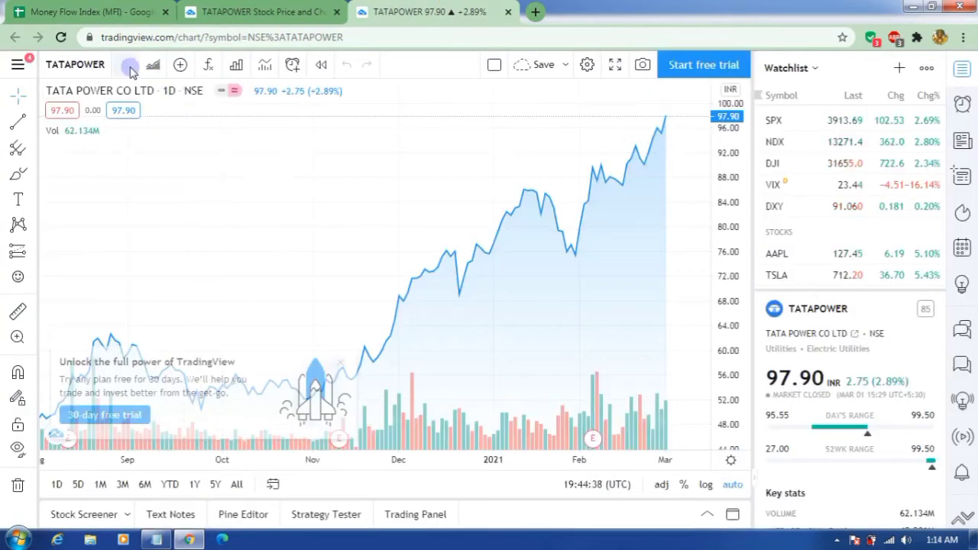
Set the TATAPOWER chart interval to 1 day and dismiss the free trial offer covering the chart
left_click(130, 67)
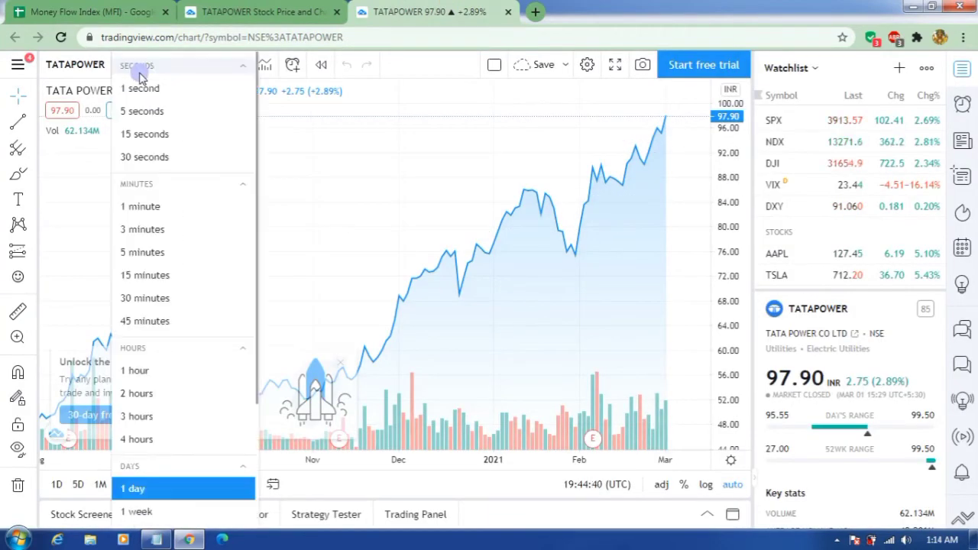
left_click(149, 493)
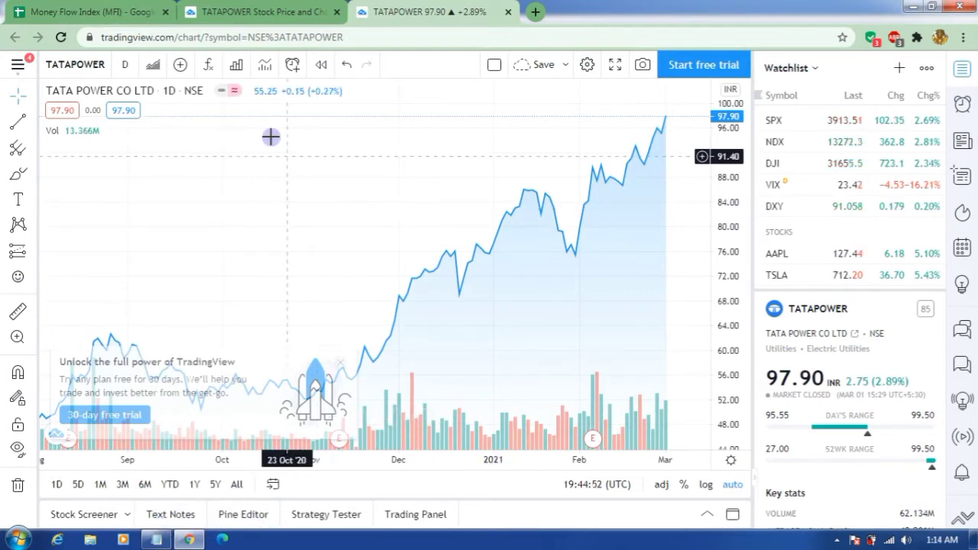
left_click(339, 363)
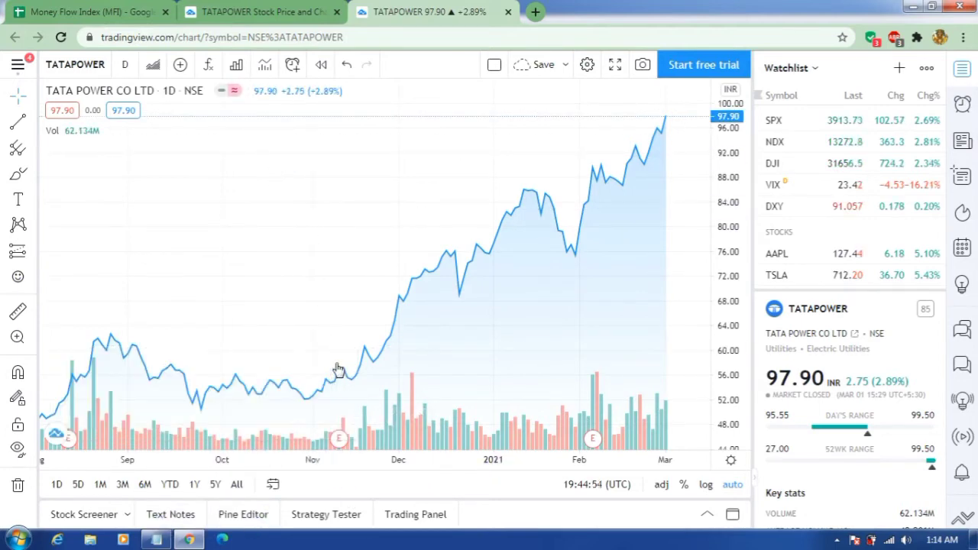
Add the built-in Money Flow Index indicator to the TATAPOWER chart, keeping the interval at 1 day
left_click(214, 68)
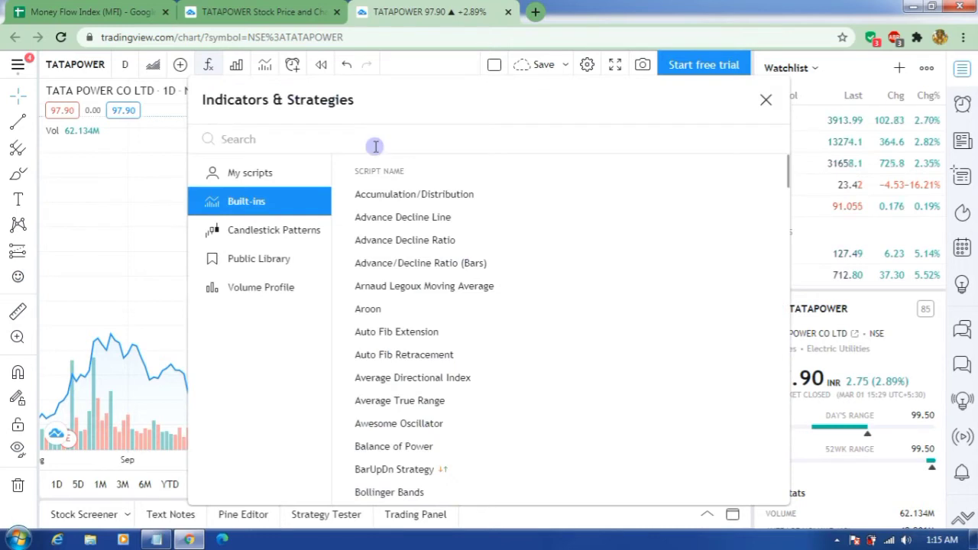
type("MFI")
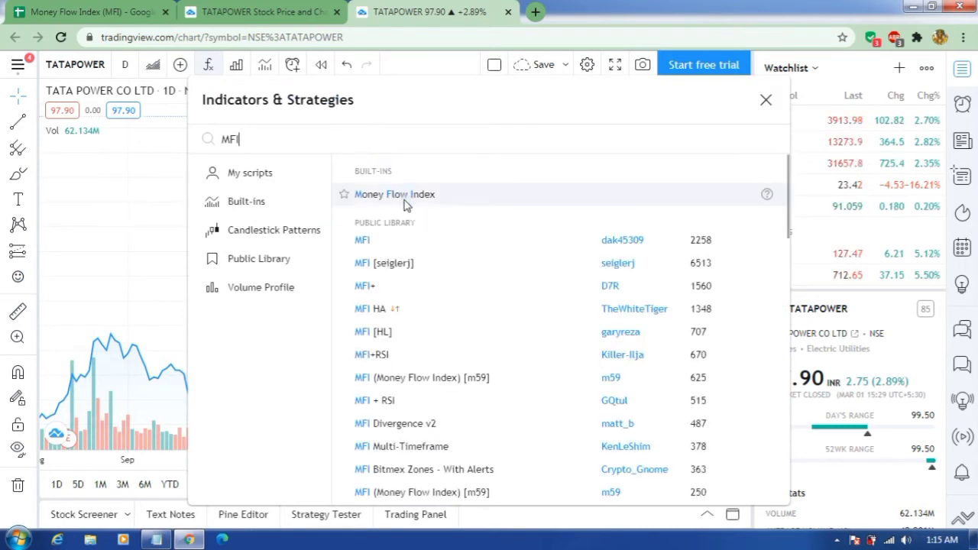
left_click(405, 200)
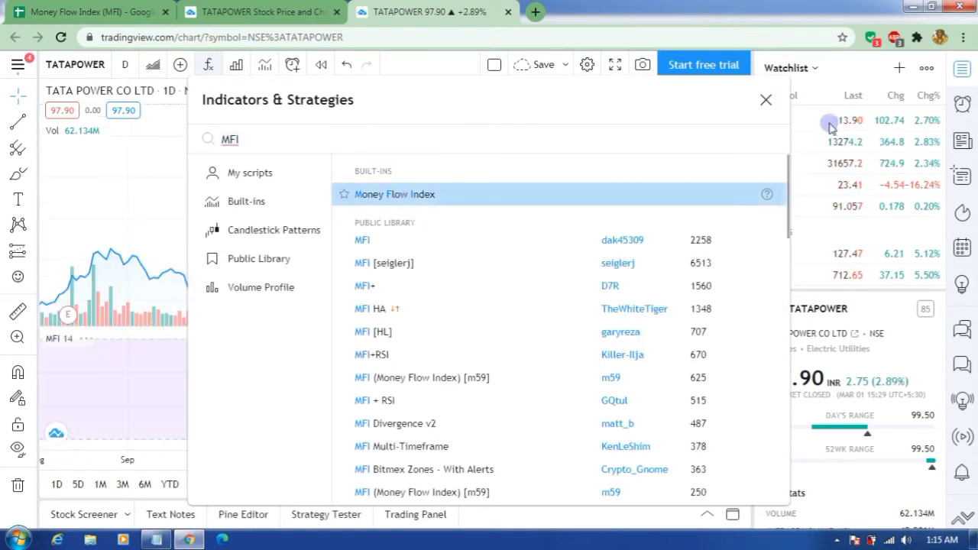
left_click(763, 101)
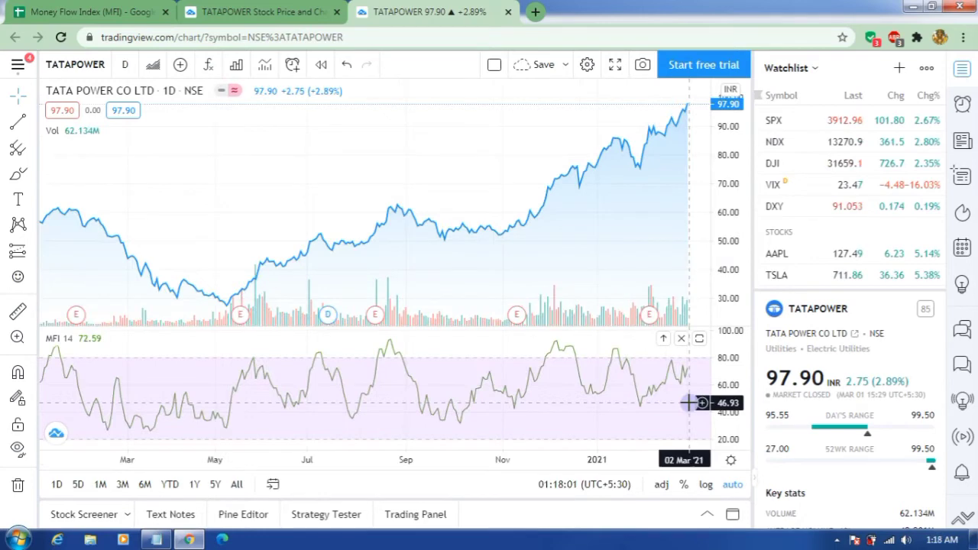
left_click(125, 66)
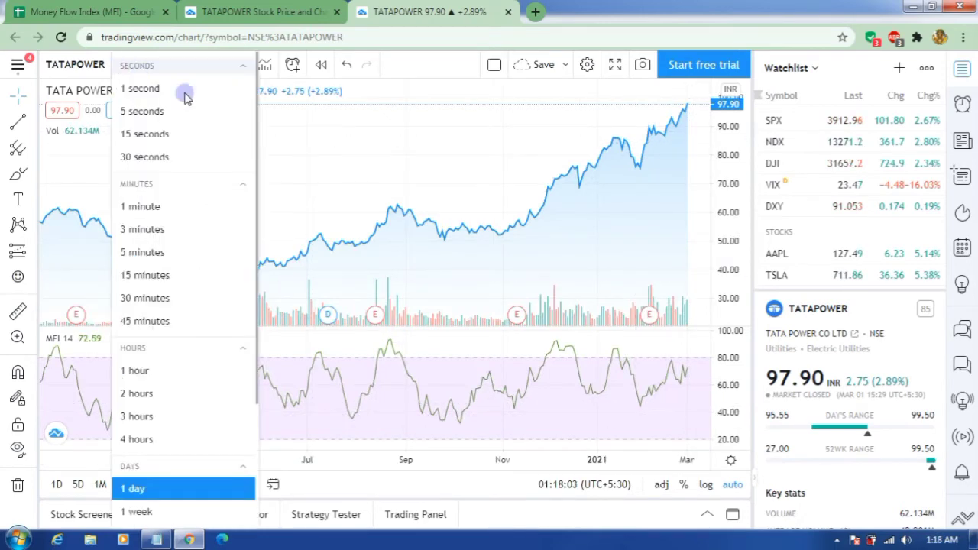
left_click(175, 489)
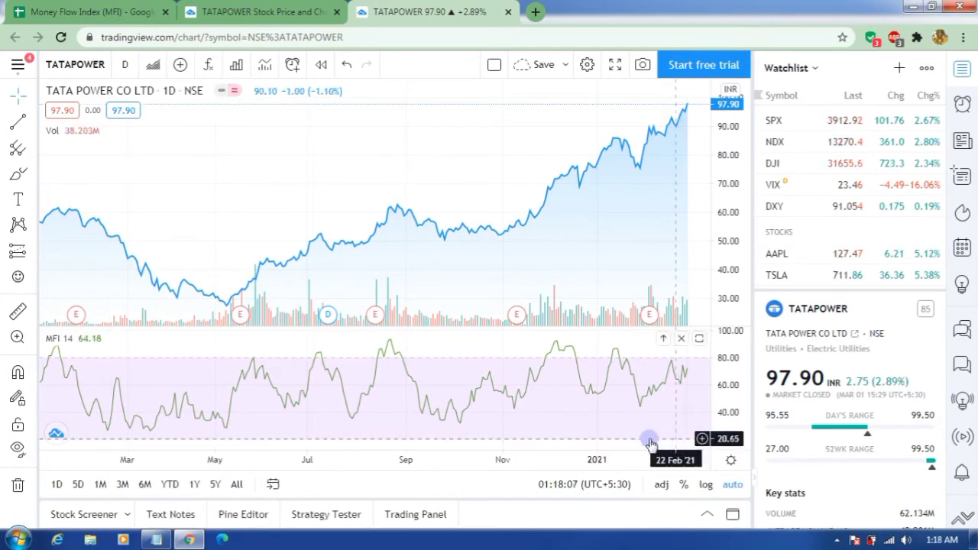
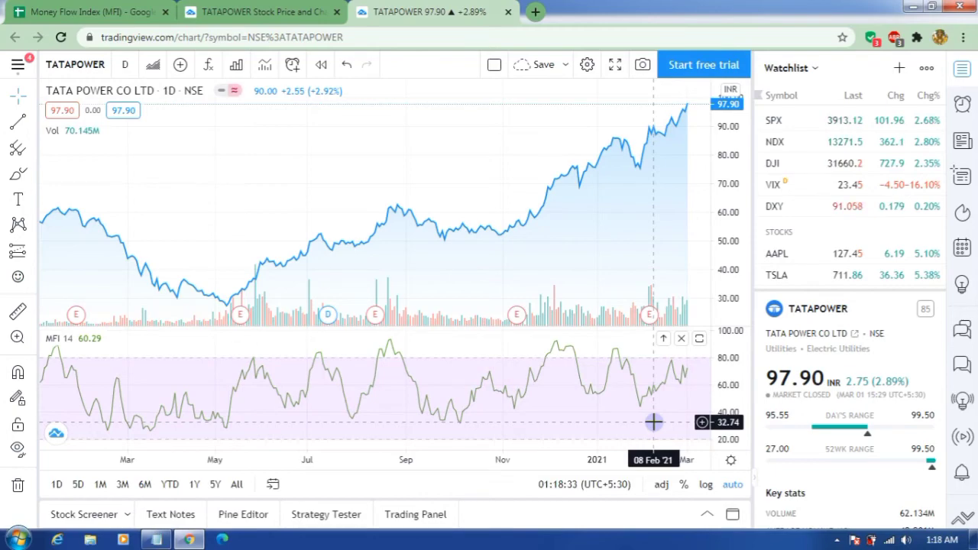
Switch back to the Money Flow Index spreadsheet and examine the MFI value in the 2/24/2021 row
left_click(84, 12)
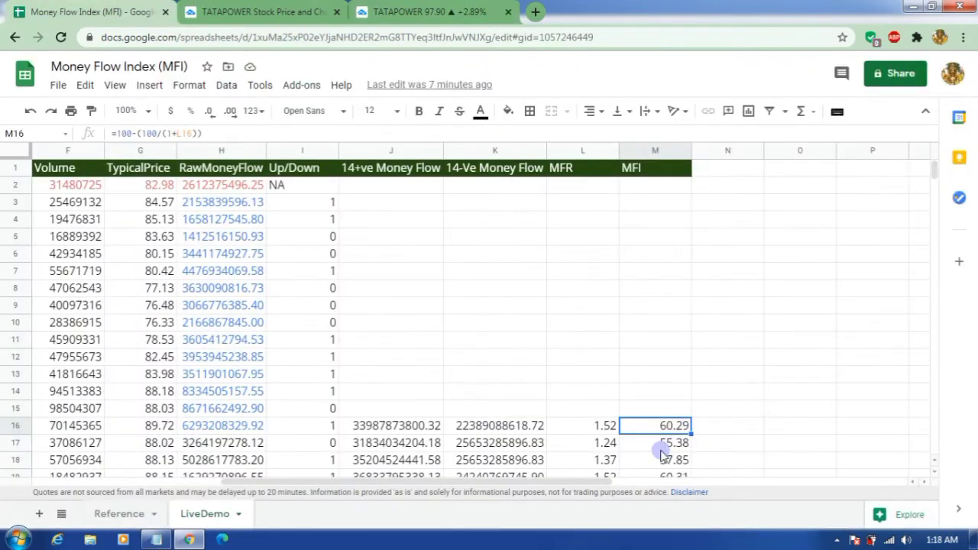
scroll(668, 436, "down", 5)
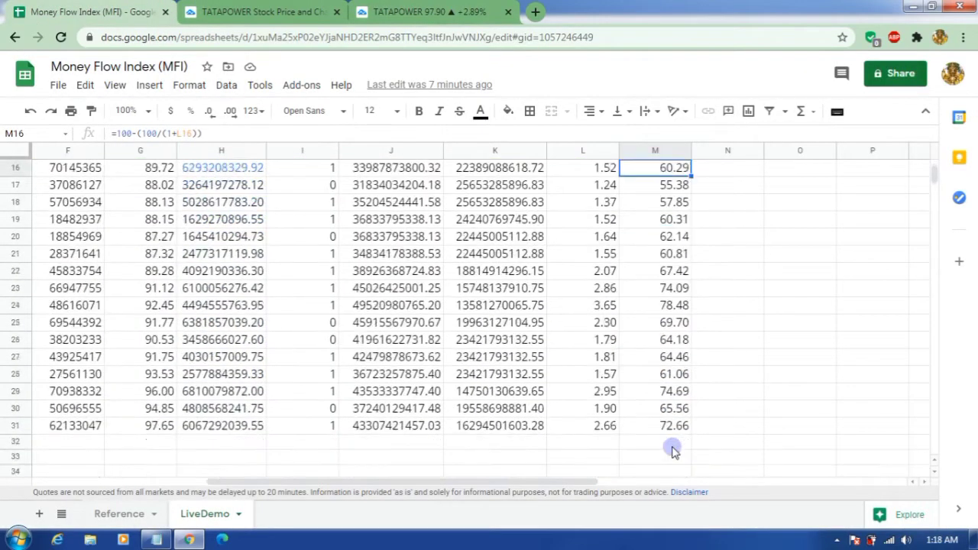
left_click_drag(550, 479, 269, 485)
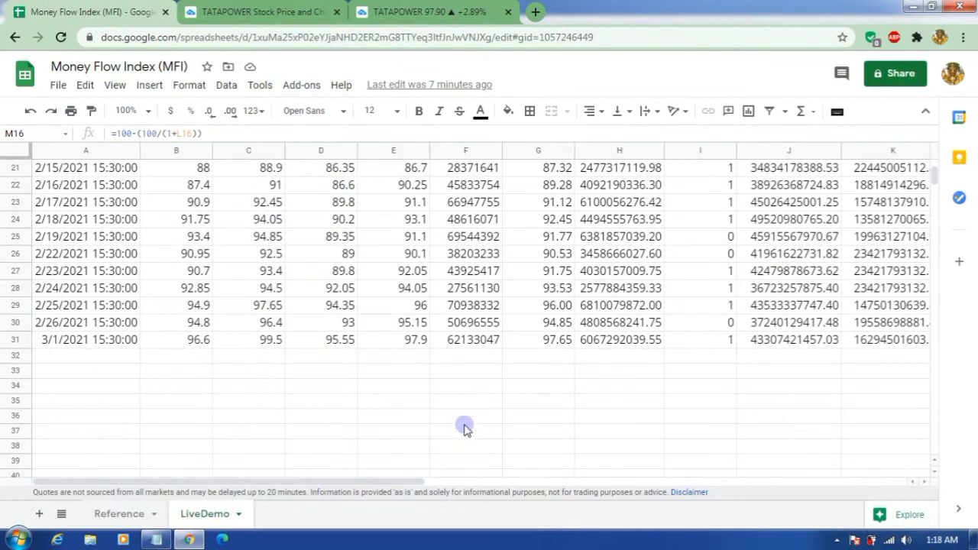
left_click(73, 297)
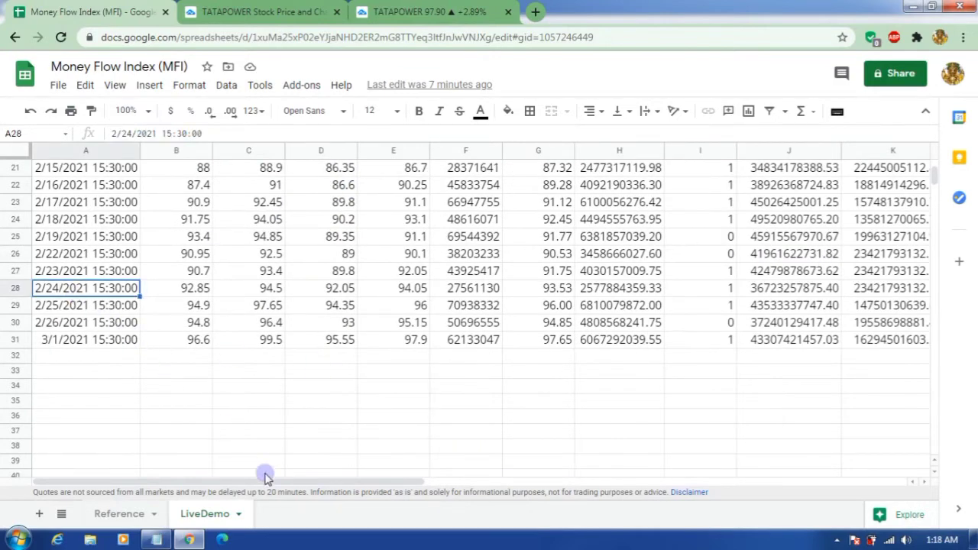
left_click_drag(305, 485, 247, 463)
left_click(16, 289)
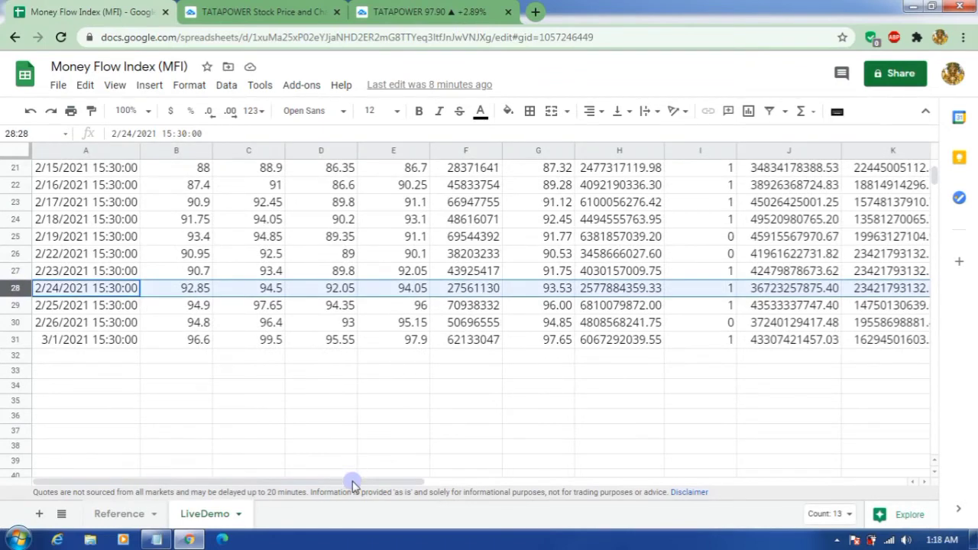
left_click_drag(352, 482, 516, 486)
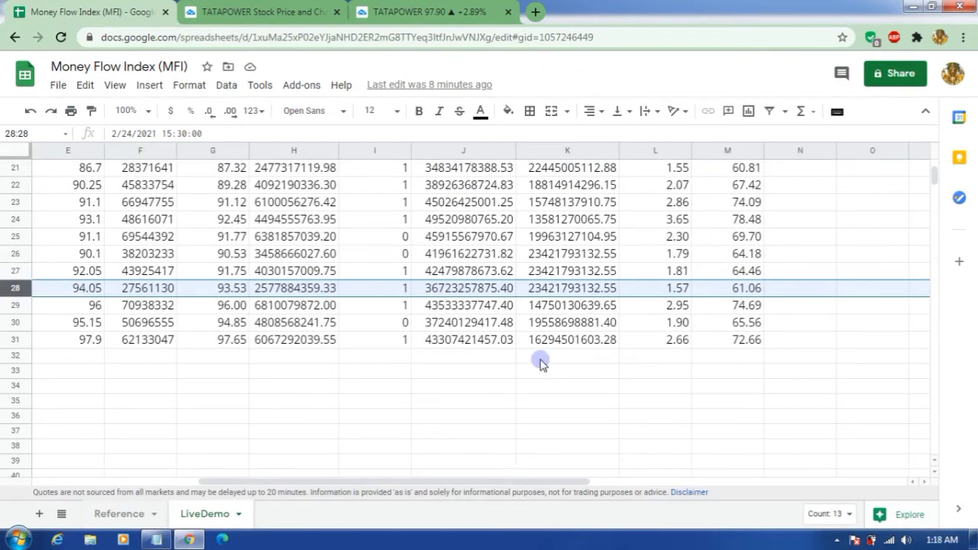
Compare the TradingView chart's MFI for 24 Feb 2021 with cell M28, and view the spreadsheet's date column
left_click(390, 11)
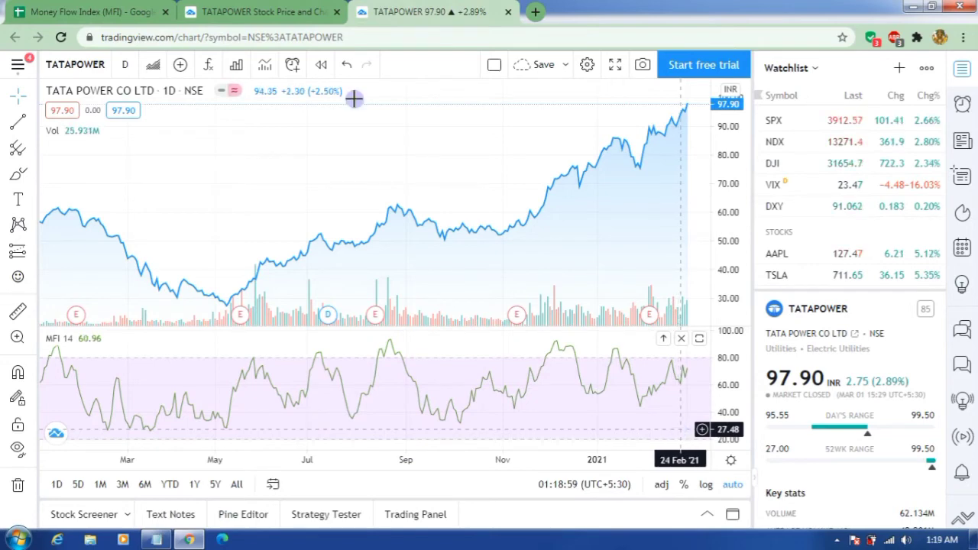
left_click(77, 9)
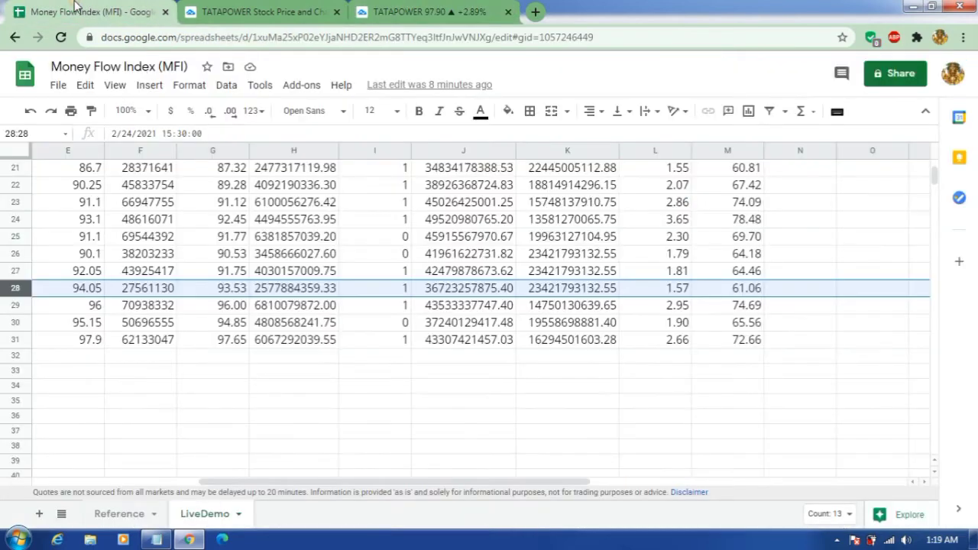
left_click(757, 294)
left_click_drag(385, 483, 42, 474)
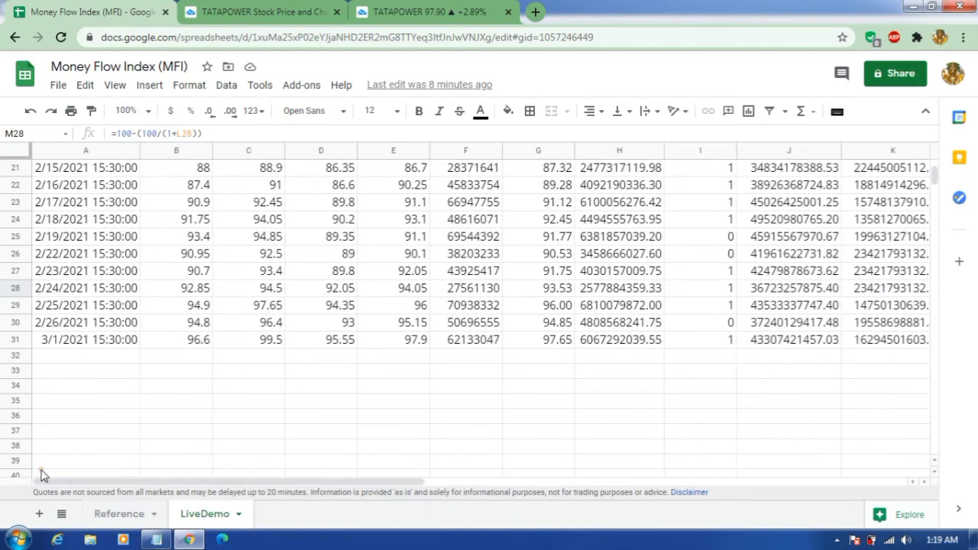
Compare the spreadsheet's MFI value for 2/25/2021 with the TradingView chart's MFI for 25 Feb 2021, and return to the spreadsheet
left_click(65, 309)
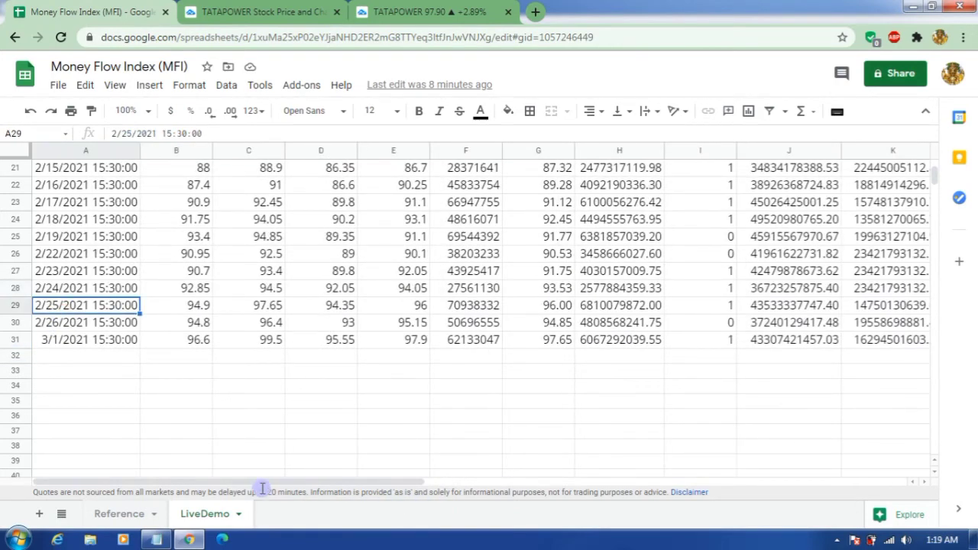
left_click_drag(262, 488, 469, 485)
left_click(600, 307)
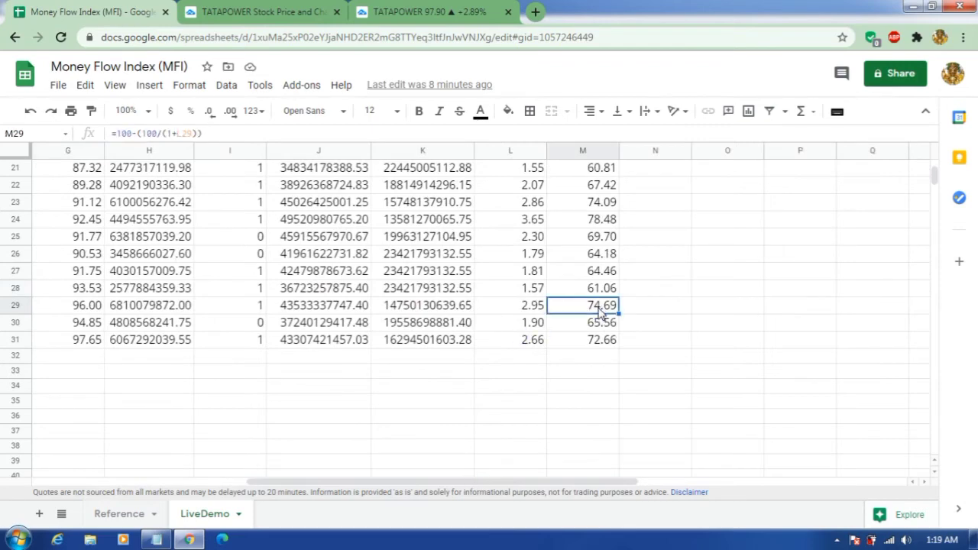
left_click(428, 11)
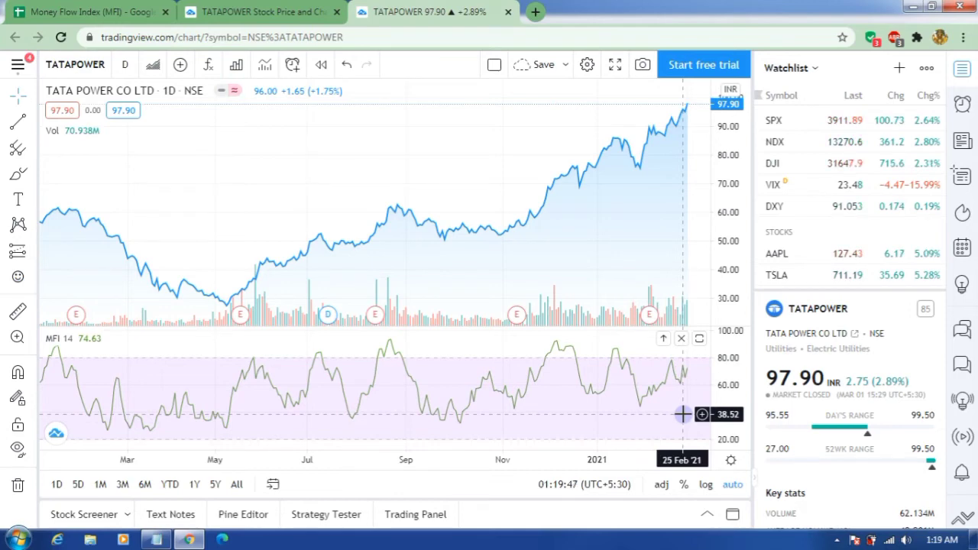
left_click(84, 11)
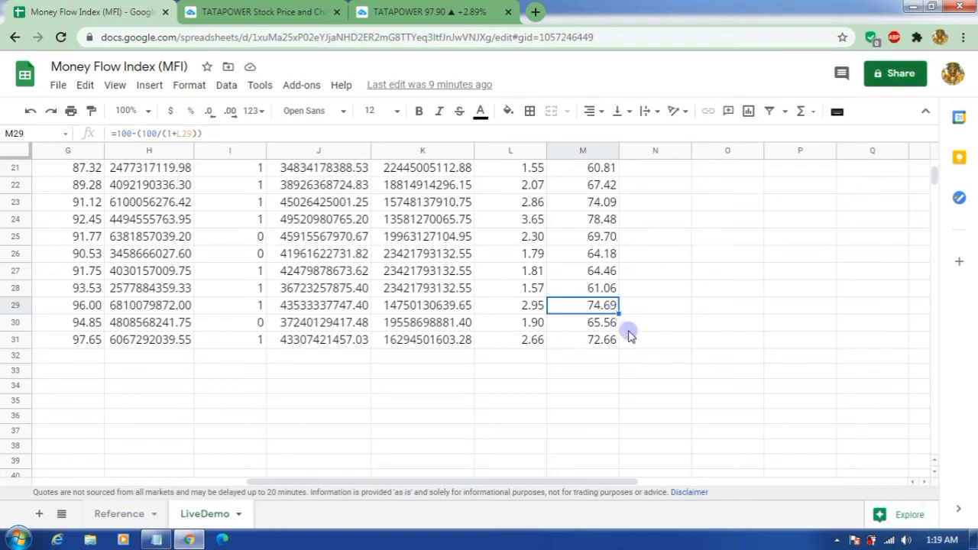
Compare the MFI in cell M31 with the TradingView chart's MFI for 1 Mar 2021, and return to the spreadsheet
left_click(607, 341)
left_click_drag(541, 484, 449, 493)
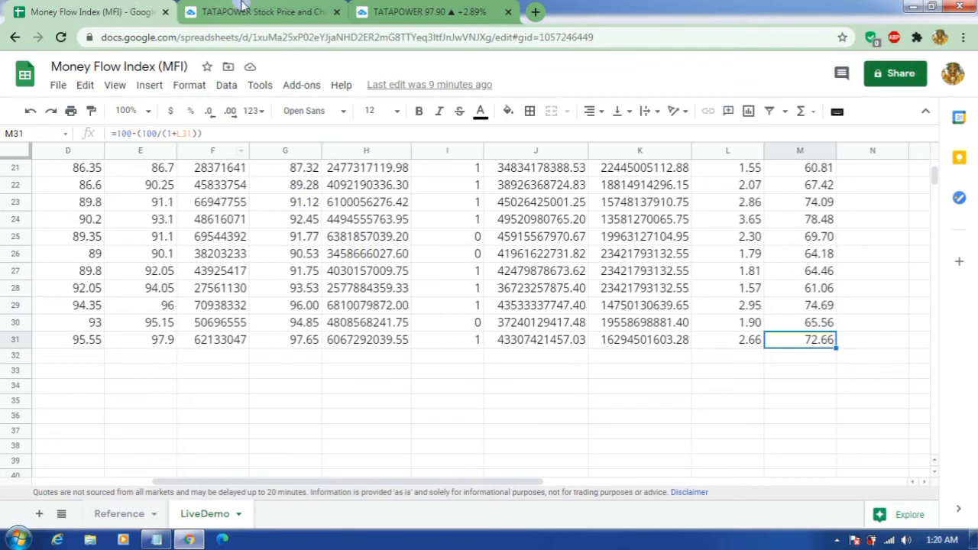
left_click(421, 11)
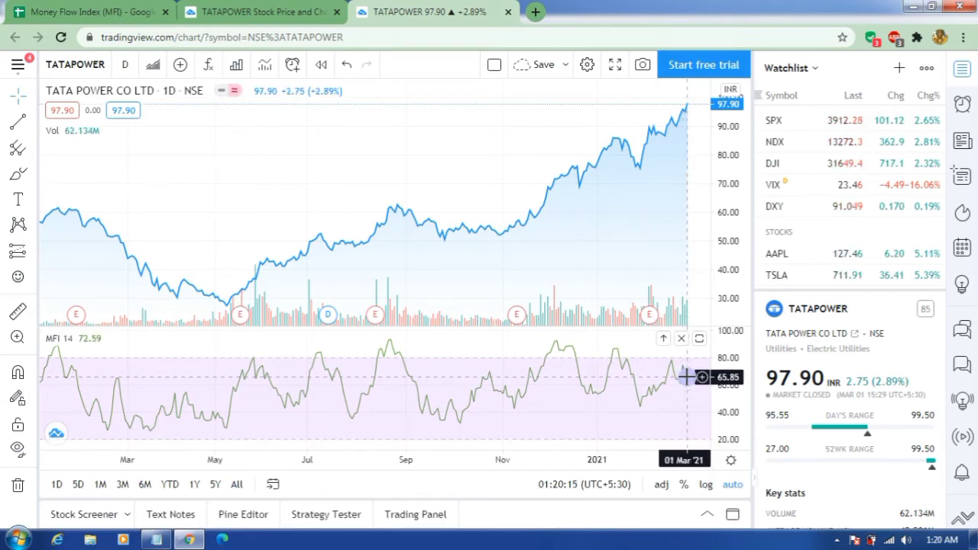
left_click(92, 12)
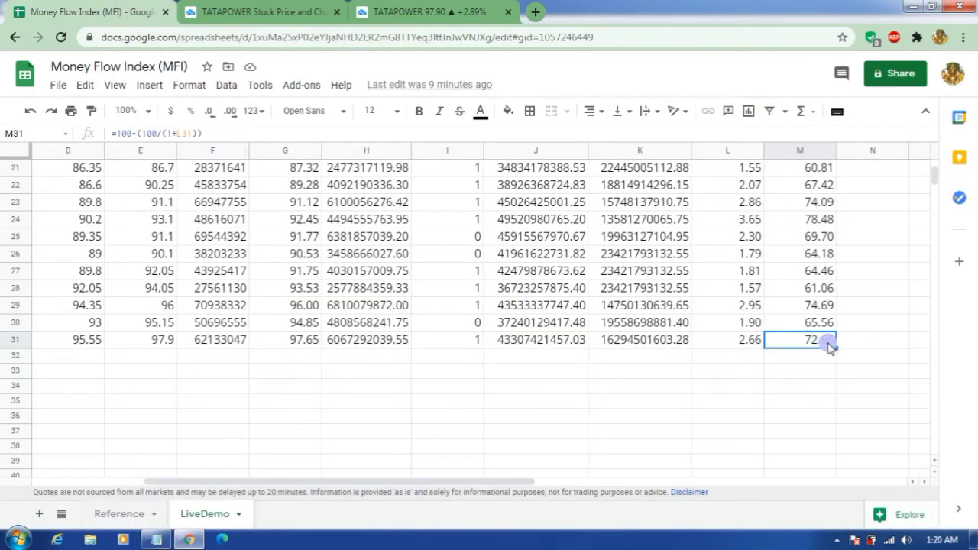
Review the TypicalPrice, RawMoneyFlow and MFI columns of the LiveDemo sheet from the headers down to row 31
left_click(810, 386)
scroll(810, 382, "up", 3)
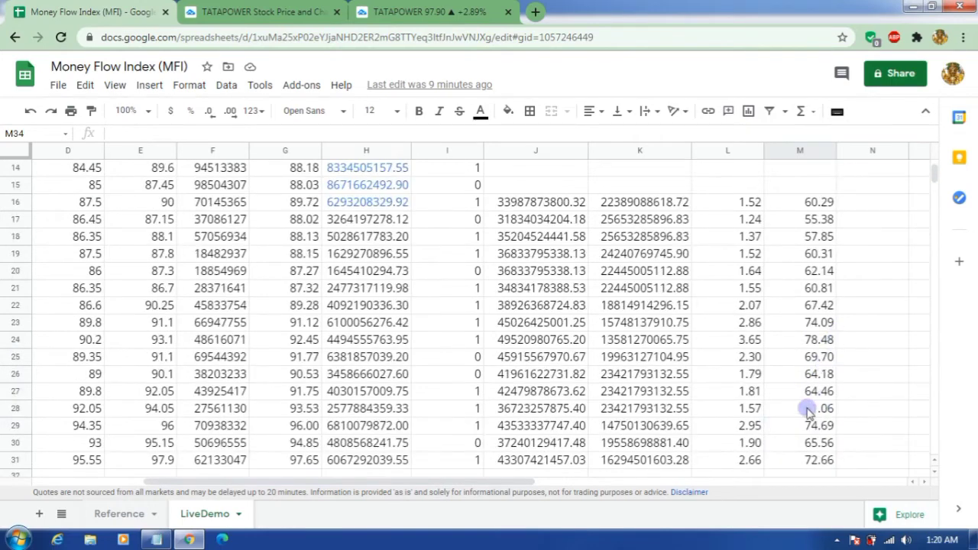
scroll(817, 352, "down", 2)
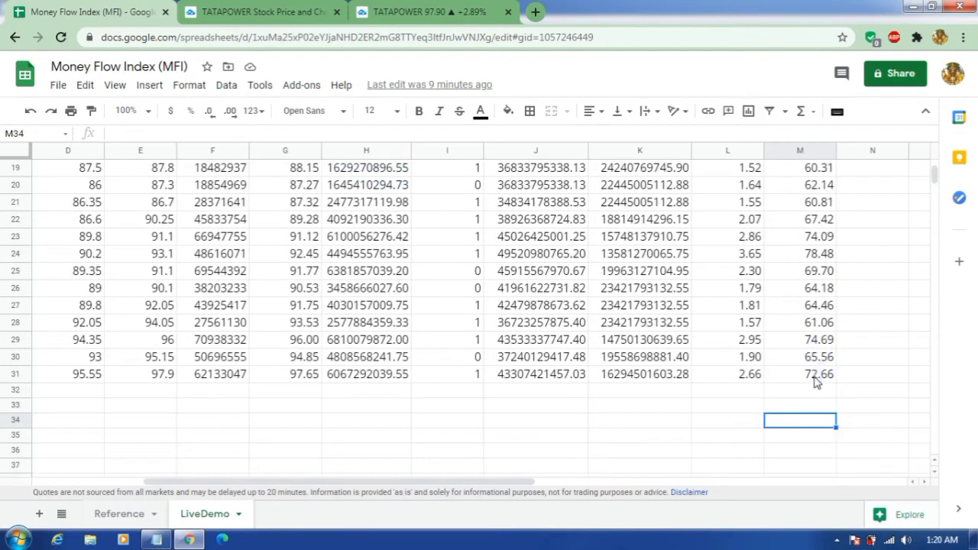
left_click(816, 376)
scroll(611, 413, "up", 3)
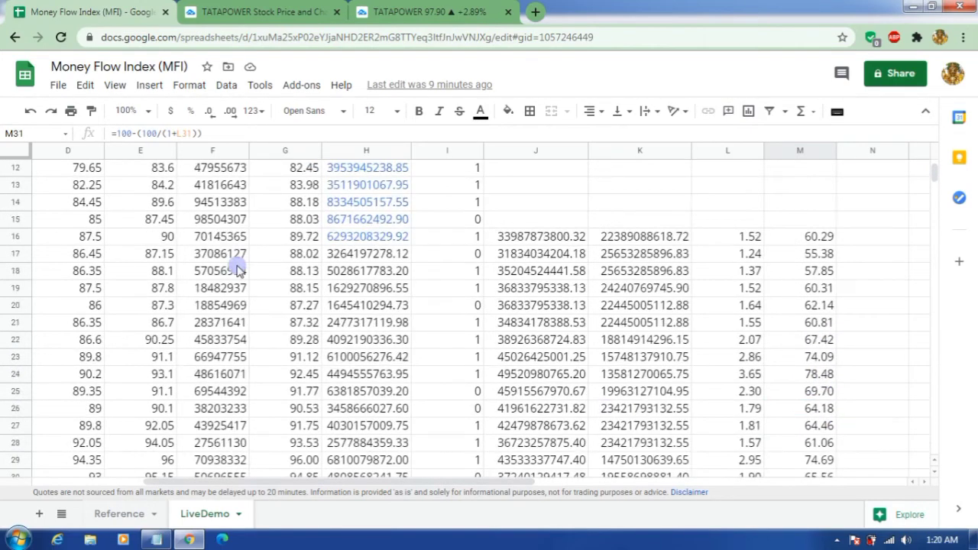
left_click(302, 239)
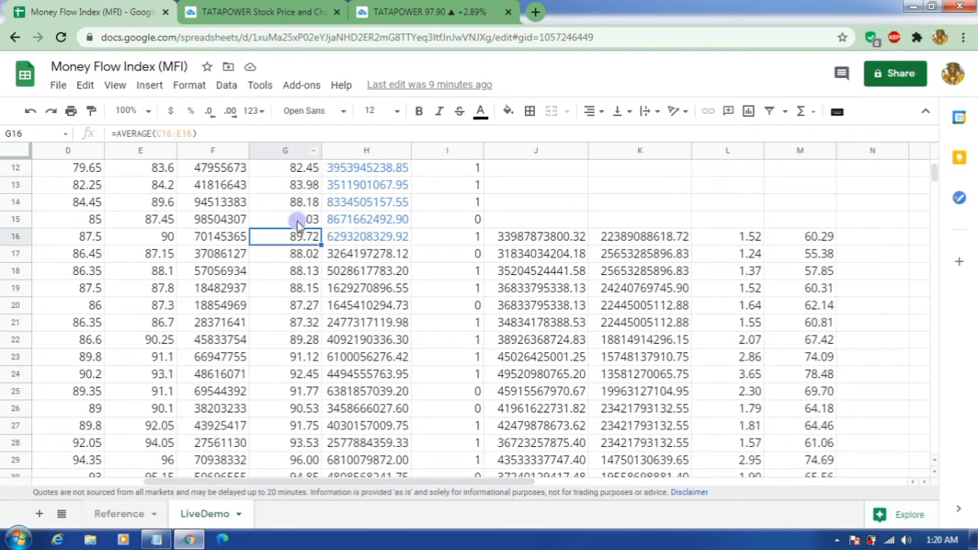
scroll(564, 289, "up", 4)
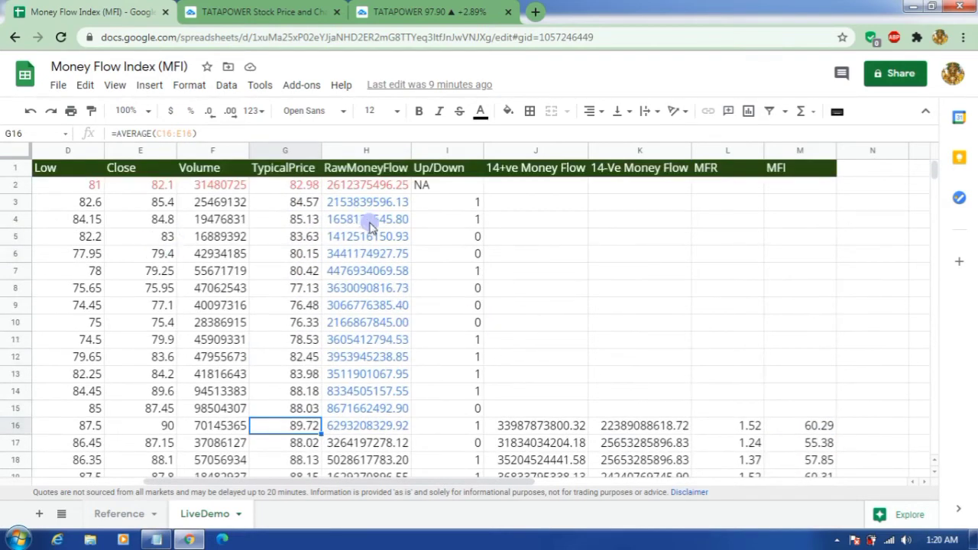
left_click(603, 308)
scroll(847, 410, "down", 5)
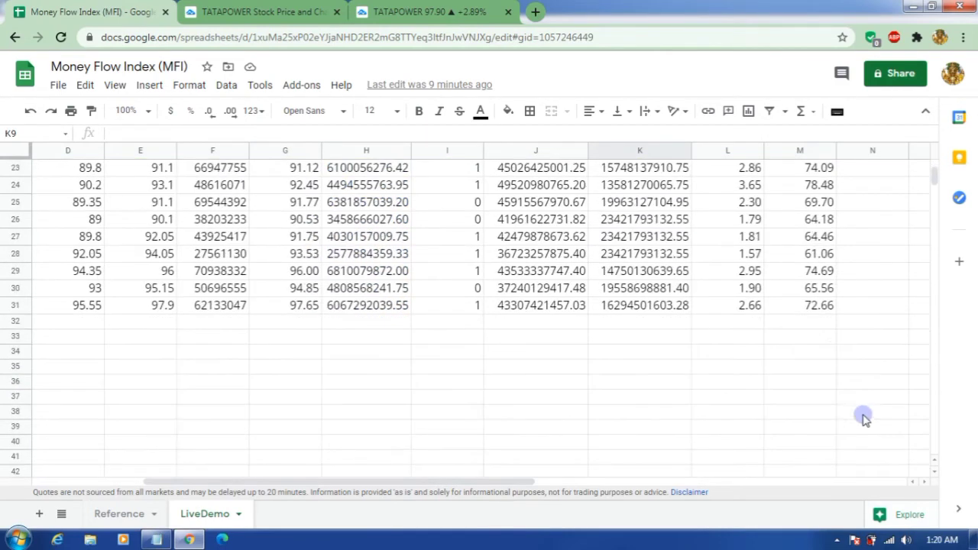
left_click(823, 306)
left_click(815, 287)
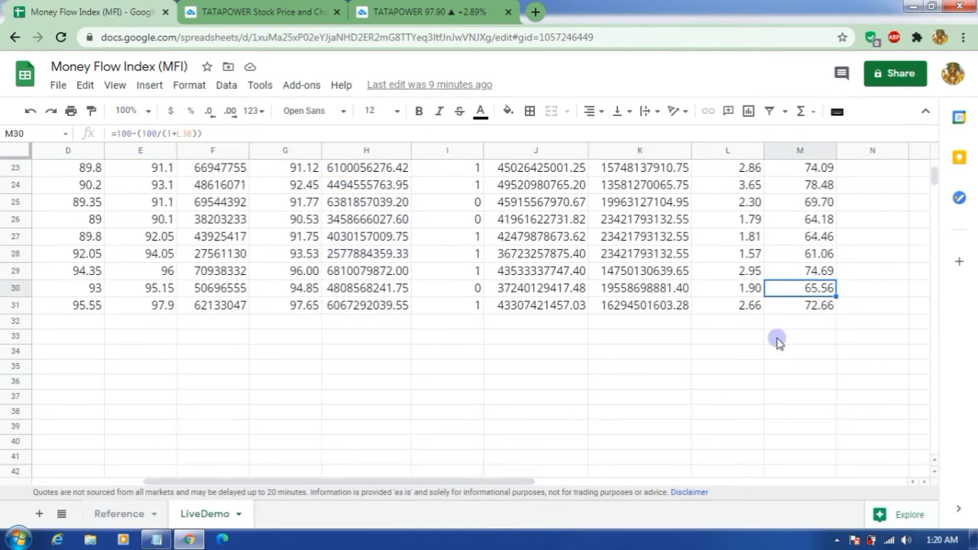
Look over the filled MFI rows in column M, the date column and the empty area beside them for plotting
left_click_drag(441, 479, 732, 479)
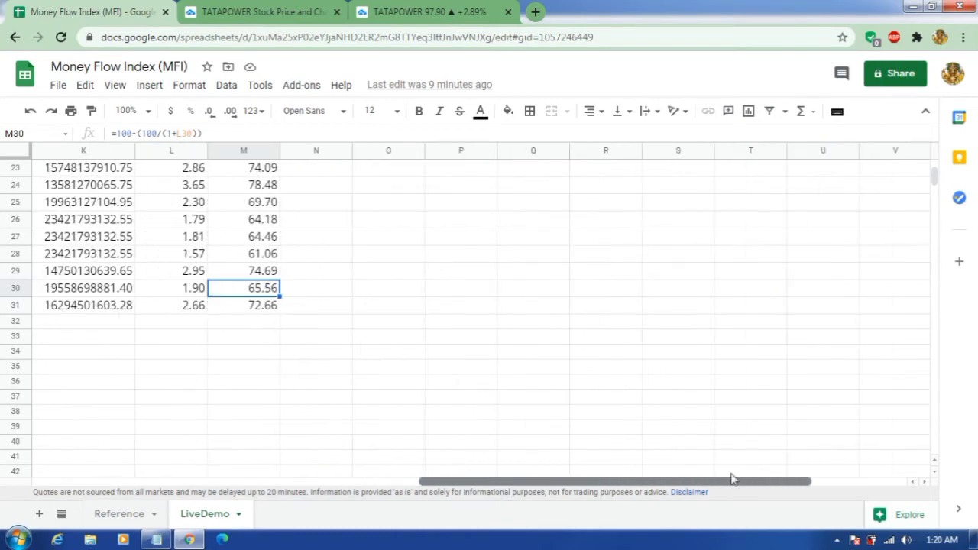
scroll(509, 385, "up", 5)
scroll(359, 374, "down", 1)
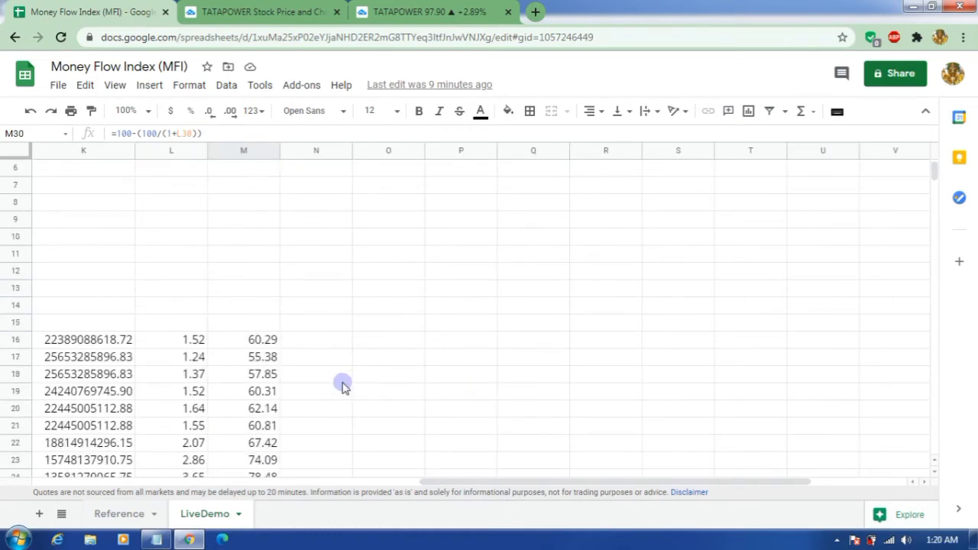
scroll(343, 386, "down", 3)
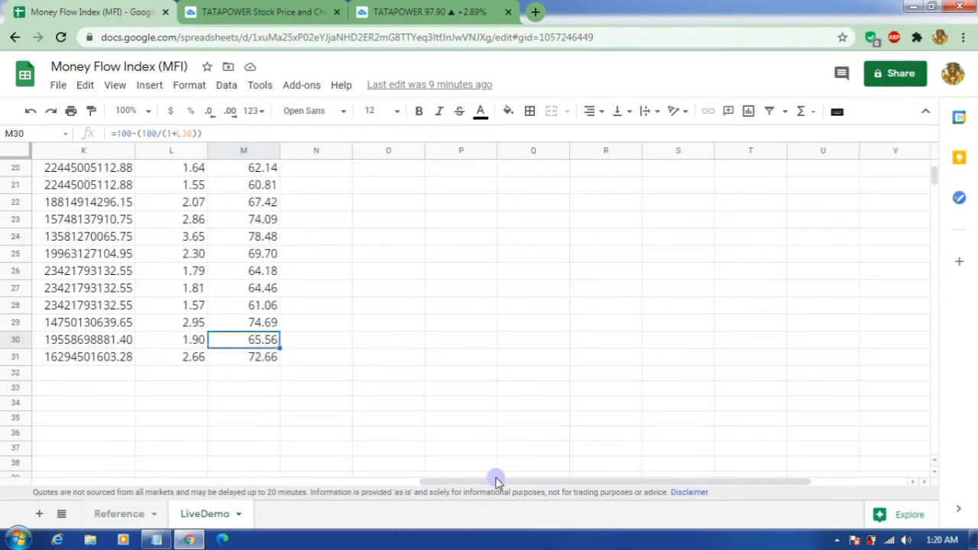
left_click_drag(495, 480, 107, 481)
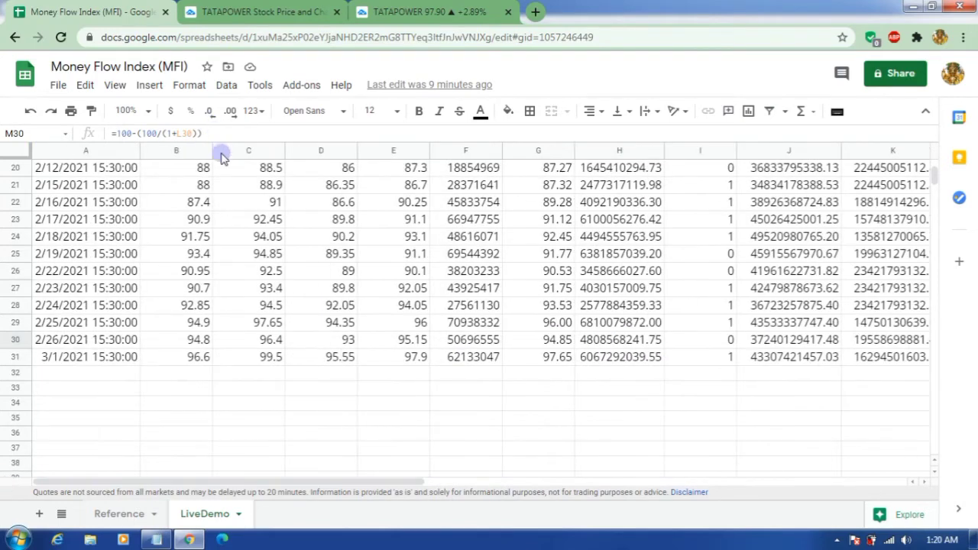
scroll(221, 240, "up", 6)
scroll(198, 290, "down", 1)
left_click(557, 430)
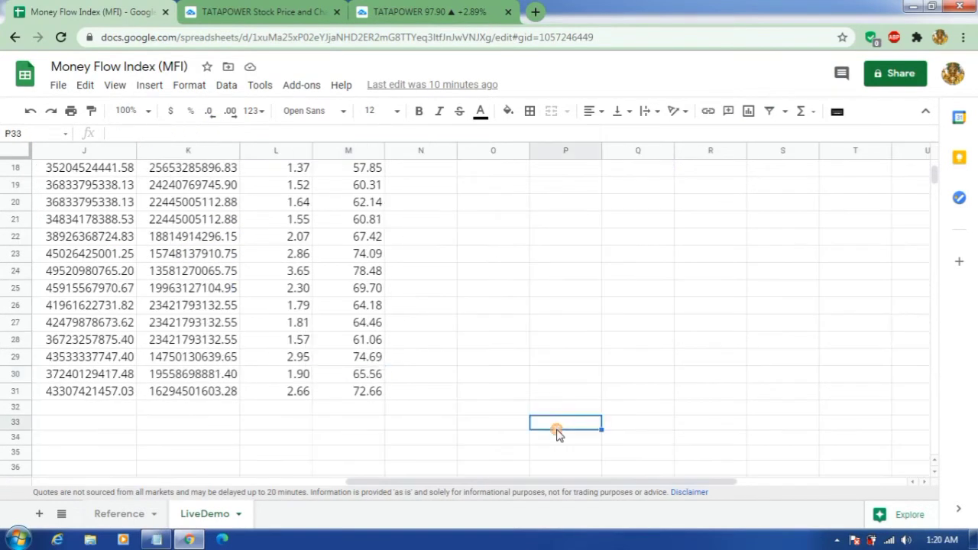
scroll(557, 430, "up", 5)
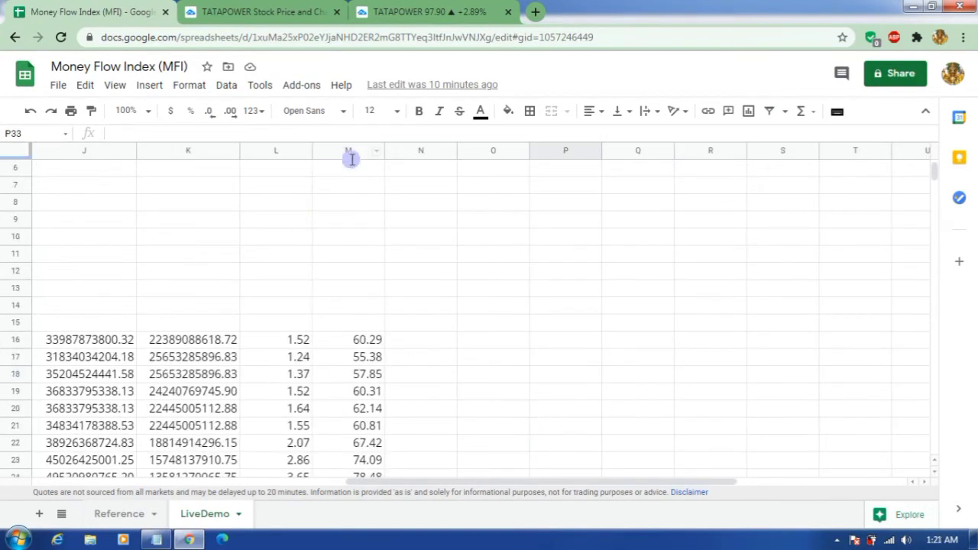
scroll(343, 378, "down", 5)
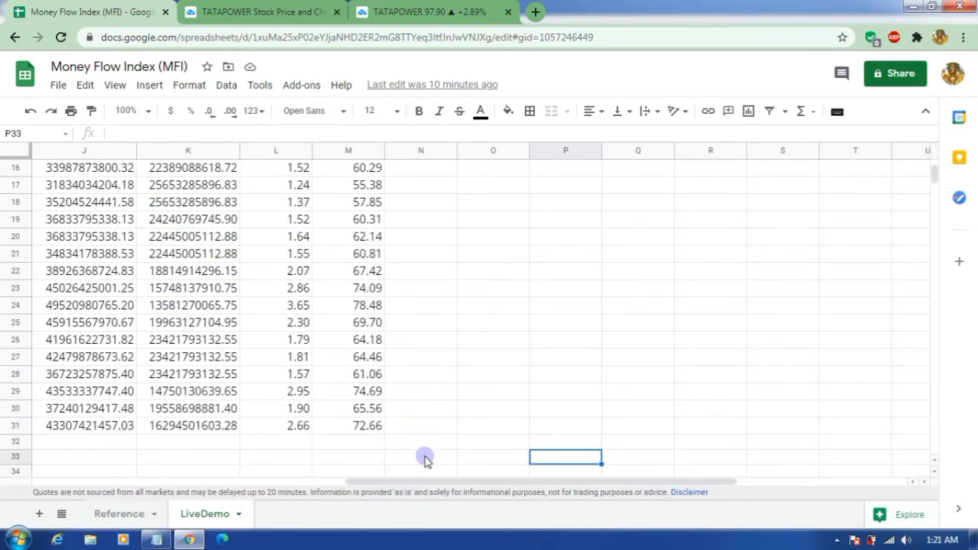
Select the dates 2/8/2021 through 3/1/2021 in A16:A31 and highlight their range reference
left_click_drag(404, 483, 35, 483)
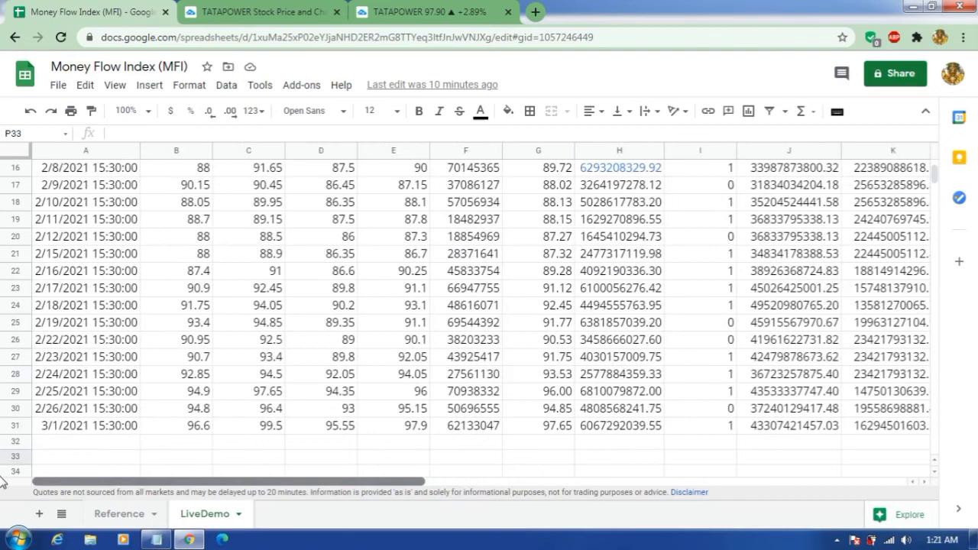
left_click(84, 428)
scroll(111, 330, "up", 3)
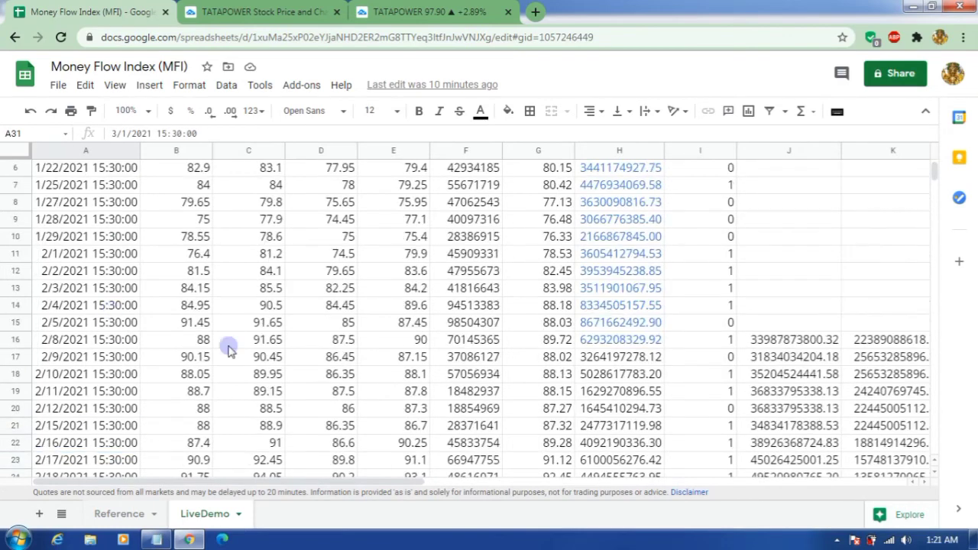
left_click(80, 327)
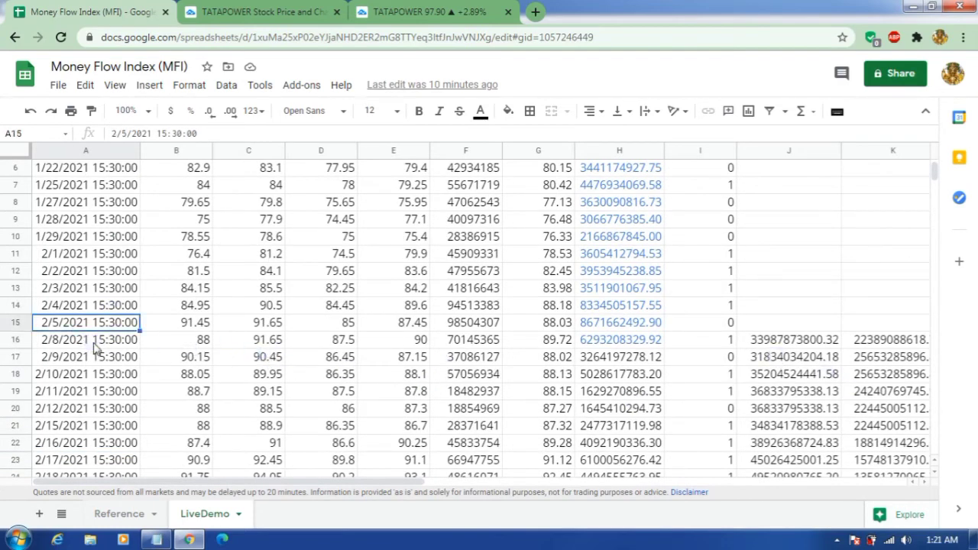
left_click(95, 342)
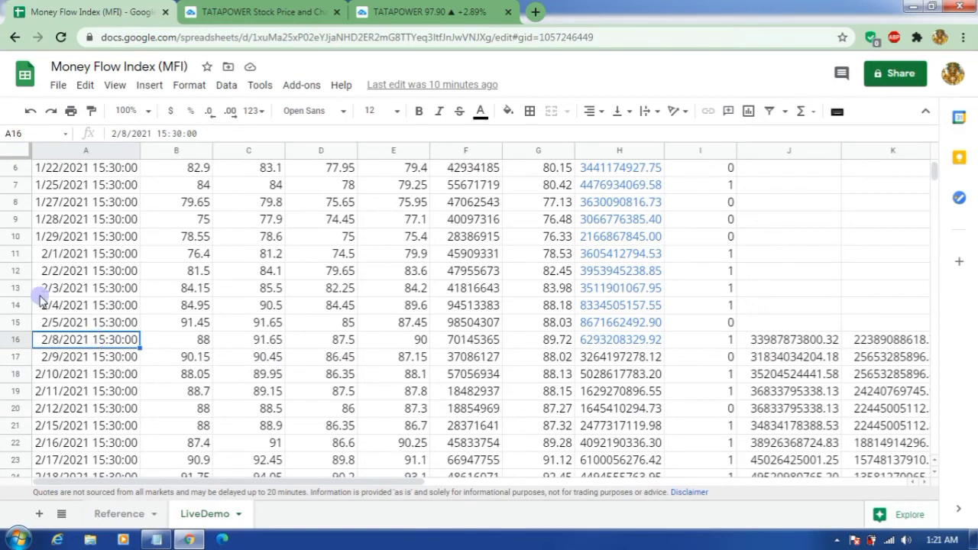
mouse_move(93, 344)
left_mouse_down()
mouse_move(96, 475)
mouse_move(80, 458)
mouse_move(84, 349)
left_mouse_up()
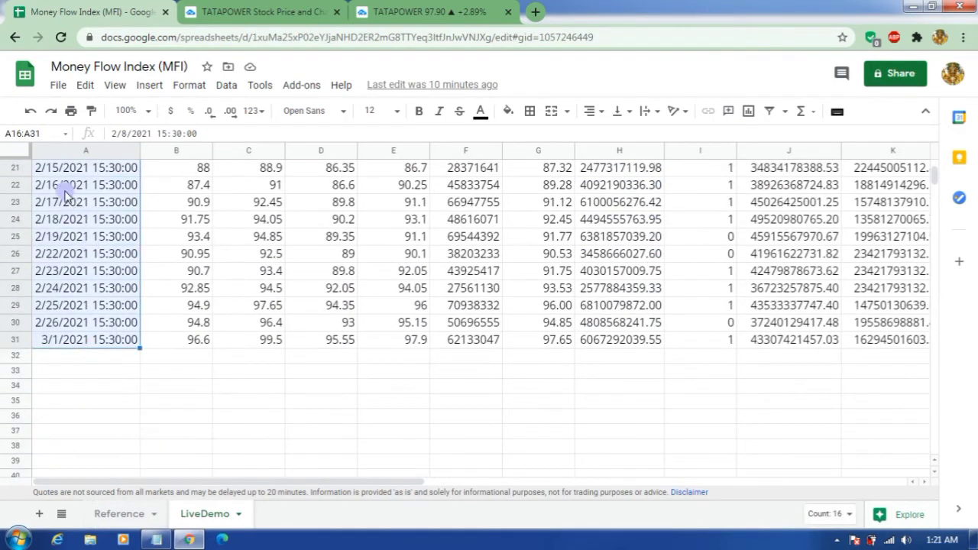
left_click(47, 134)
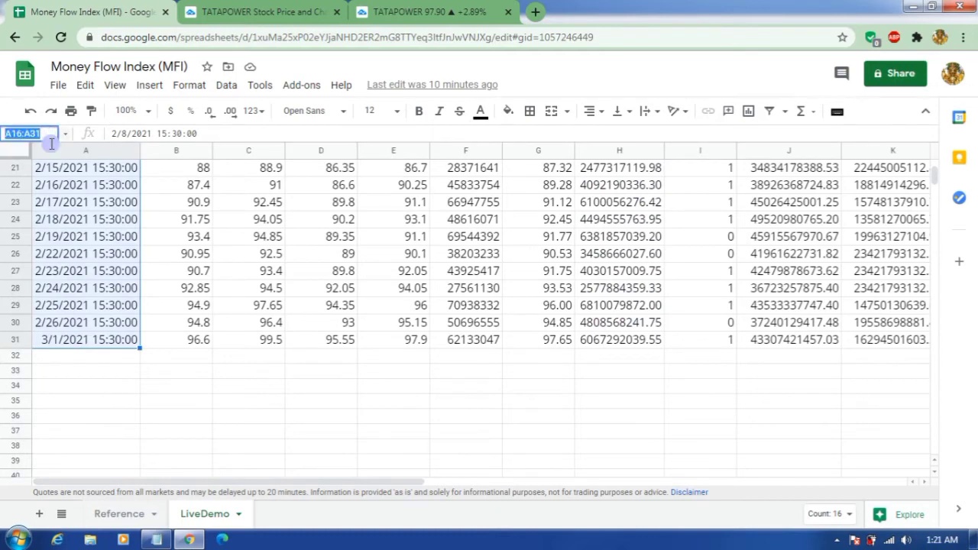
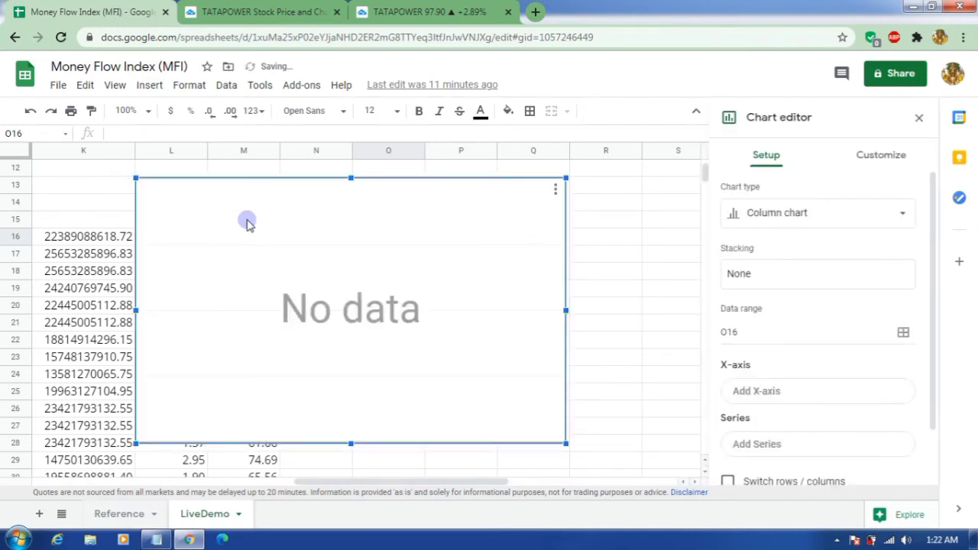
Move the empty chart beside the MFI column, starting at row 16, and change it to a line chart
left_click_drag(273, 212, 431, 258)
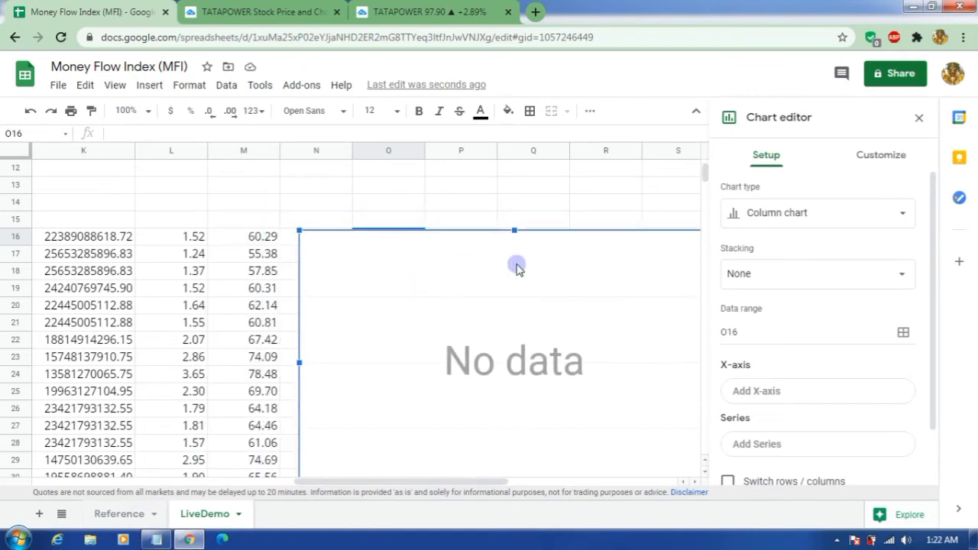
left_click_drag(517, 268, 522, 272)
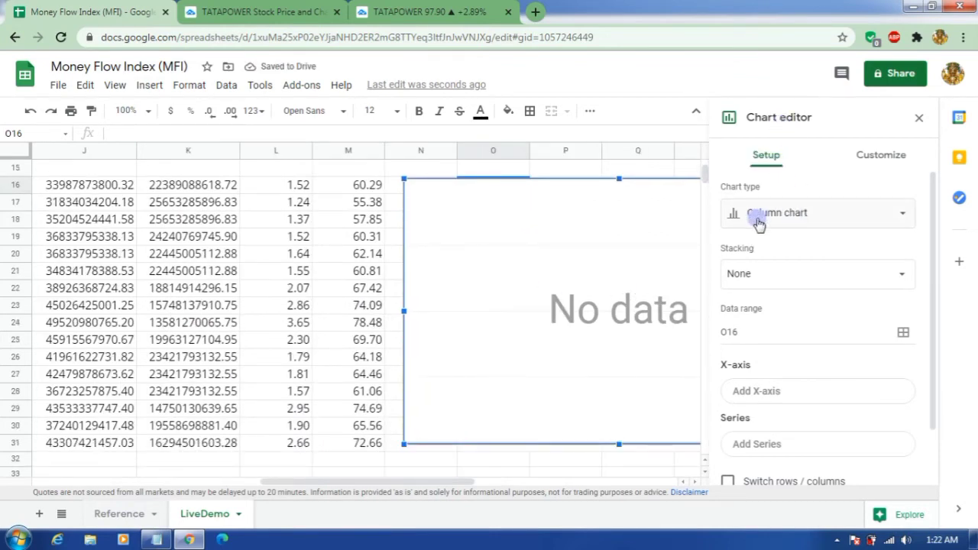
left_click(798, 211)
scroll(826, 284, "down", 3)
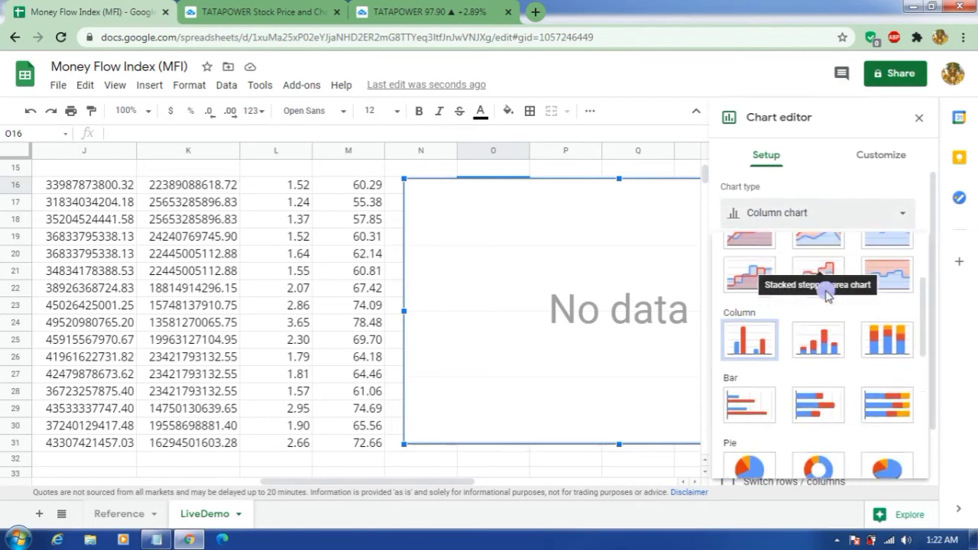
scroll(764, 306, "up", 3)
left_click(750, 283)
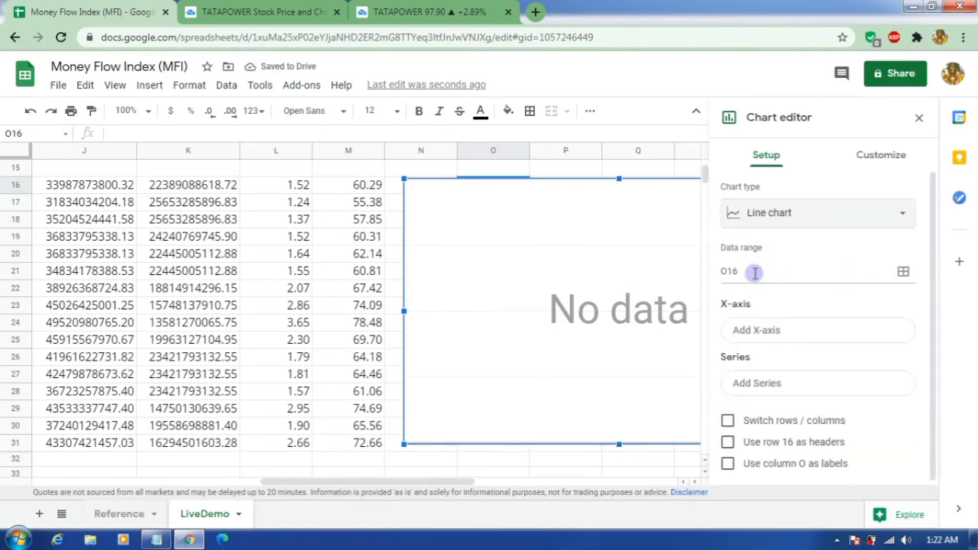
Copy the x-axis range A16:A31 from the Notepad notes and enter it as the chart's first data range
left_click(903, 271)
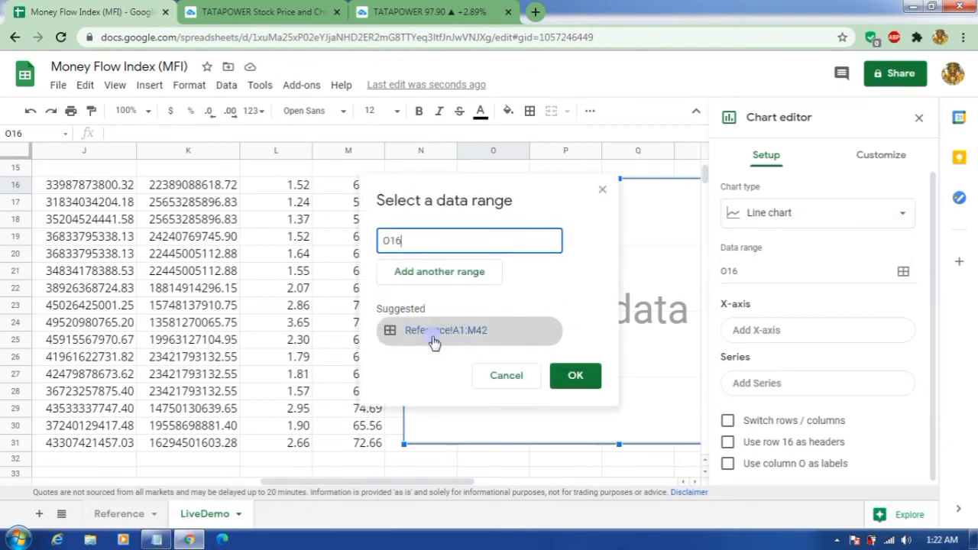
left_click(153, 540)
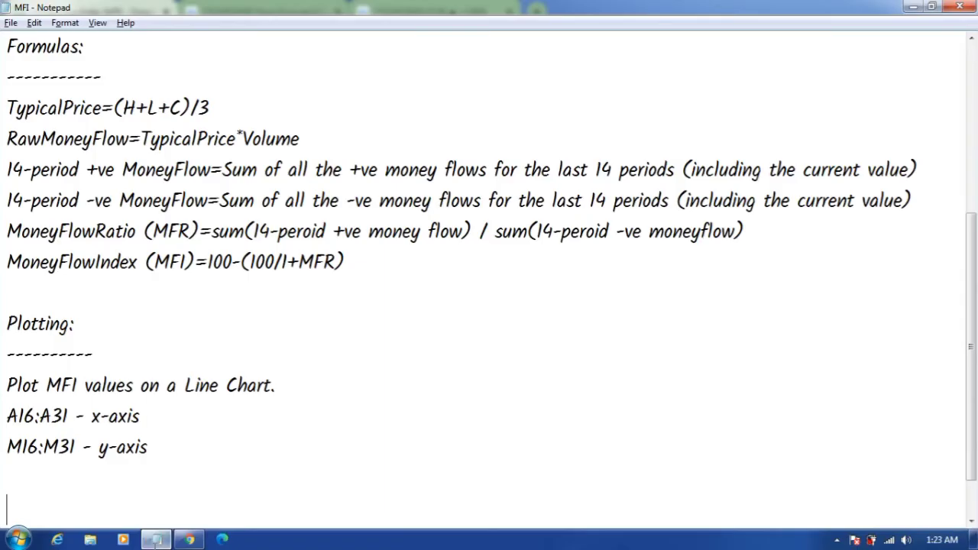
left_click_drag(71, 415, 7, 416)
key("ctrl+c")
key("alt+Tab")
key("ctrl+v")
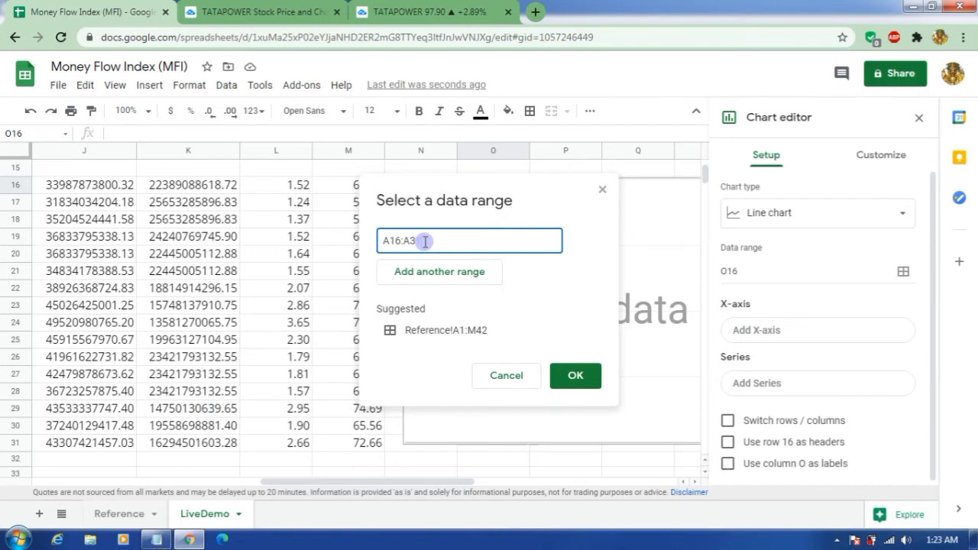
Add M16:M31 from the Notepad notes as the chart's second data range and apply both ranges
left_click(421, 277)
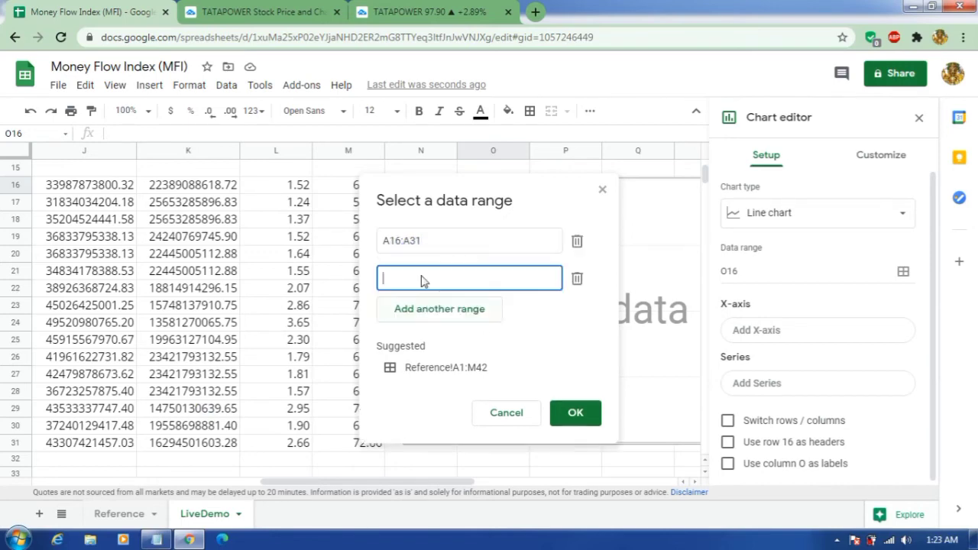
key("alt+Tab")
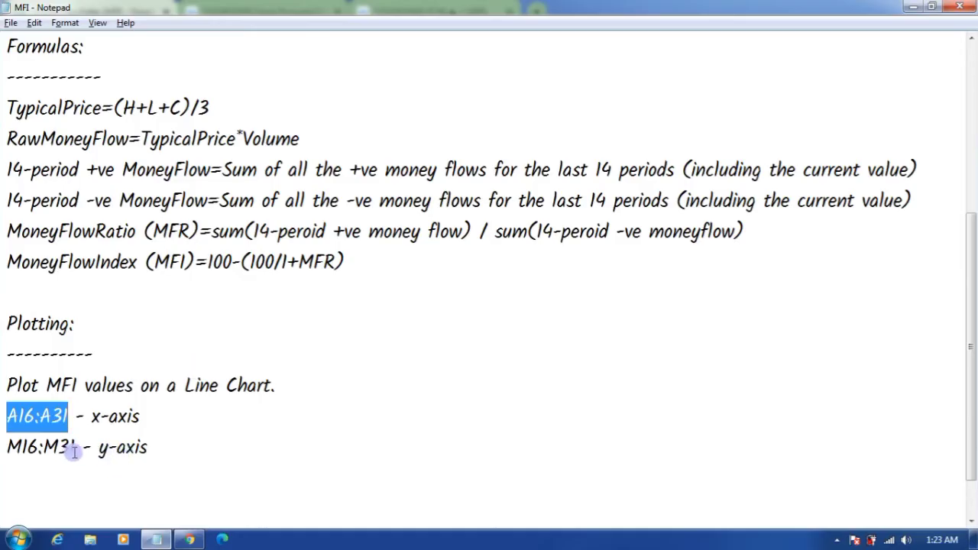
left_click_drag(75, 449, 2, 452)
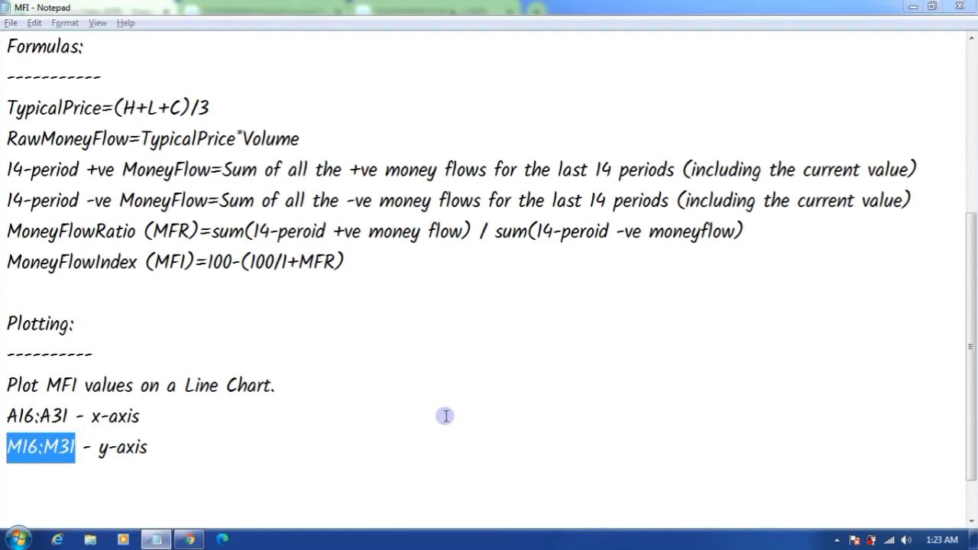
key("alt+Tab")
left_click(430, 275)
key("ctrl+v")
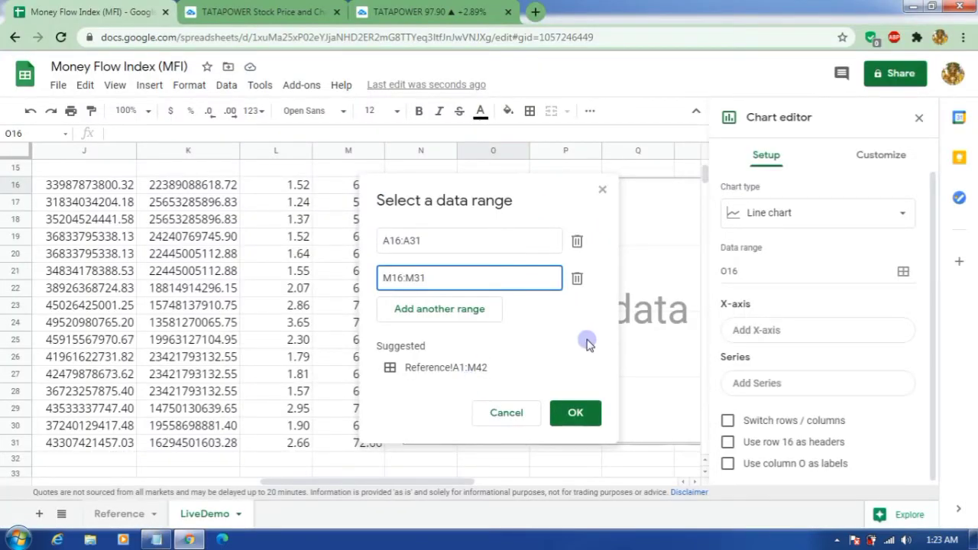
left_click(583, 413)
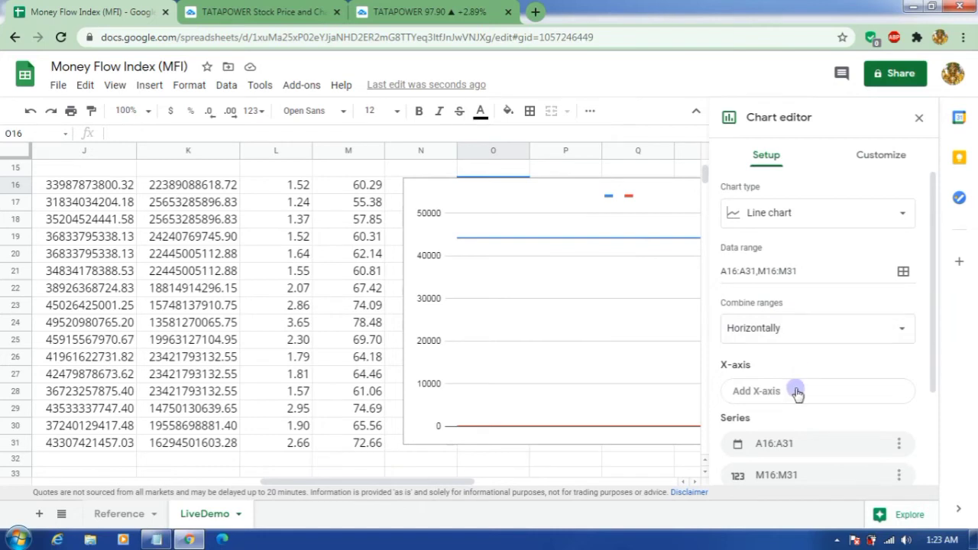
Keep the data ranges combined horizontally and use A16:A31 as the chart's x-axis
scroll(784, 387, "down", 1)
left_click(800, 256)
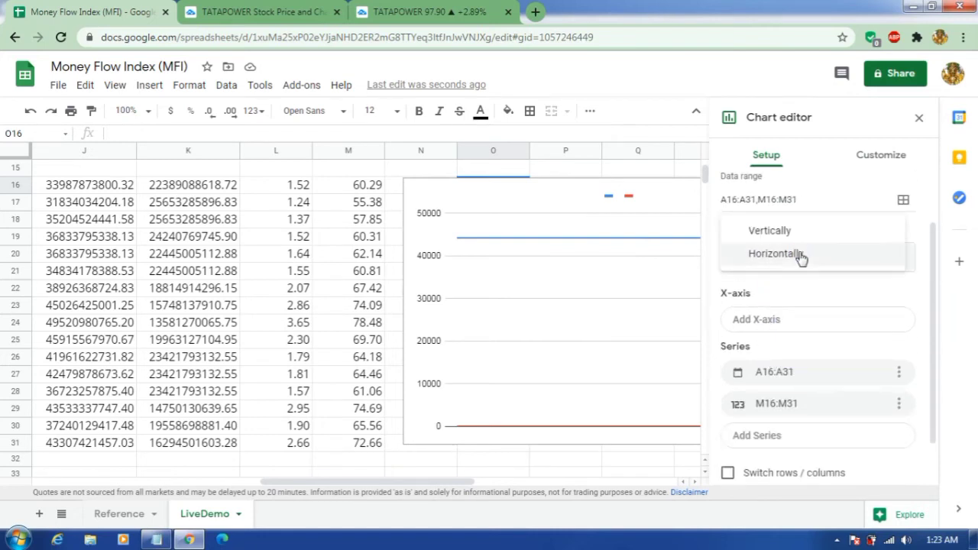
left_click(799, 255)
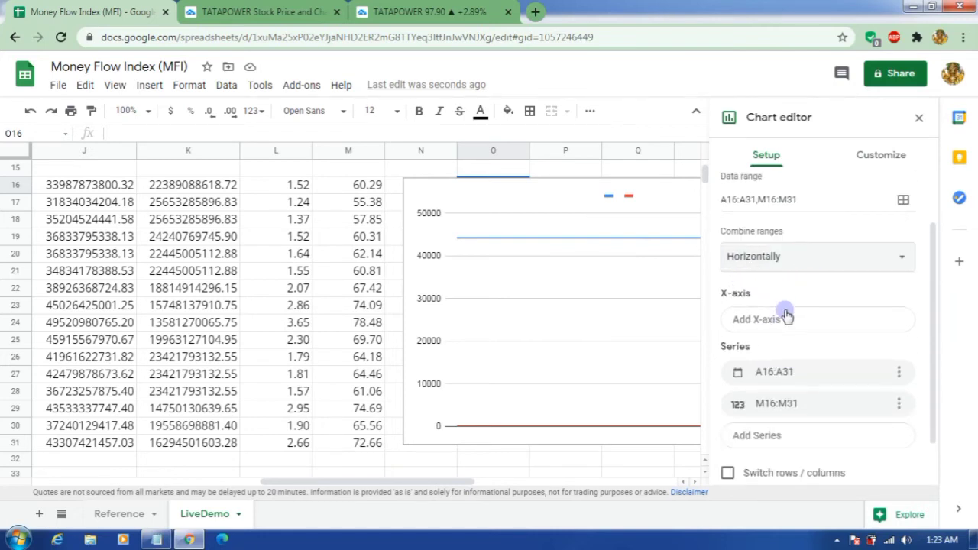
scroll(787, 317, "down", 1)
left_click(766, 268)
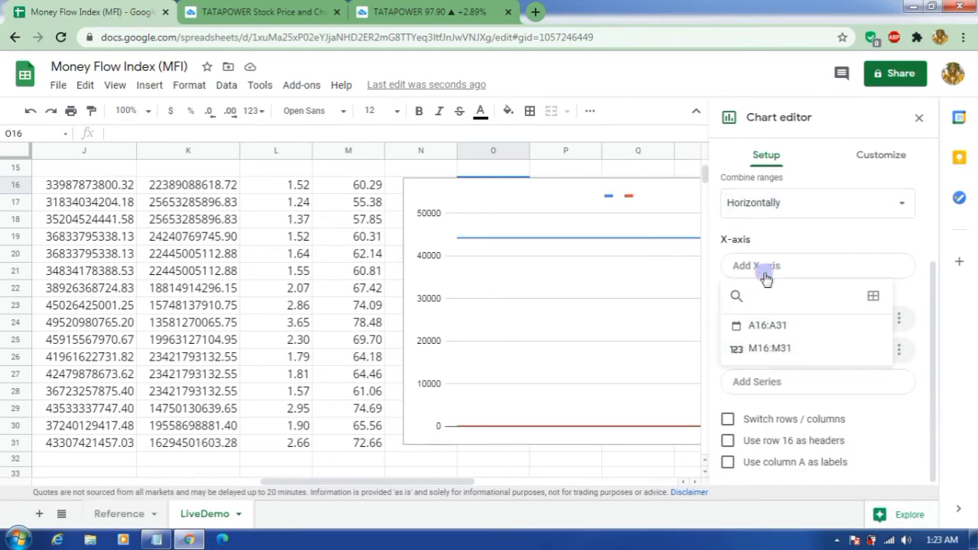
left_click(787, 328)
Remove A16:A31 from the chart's series, leaving M16:M31 as the only plotted series
scroll(815, 389, "down", 1)
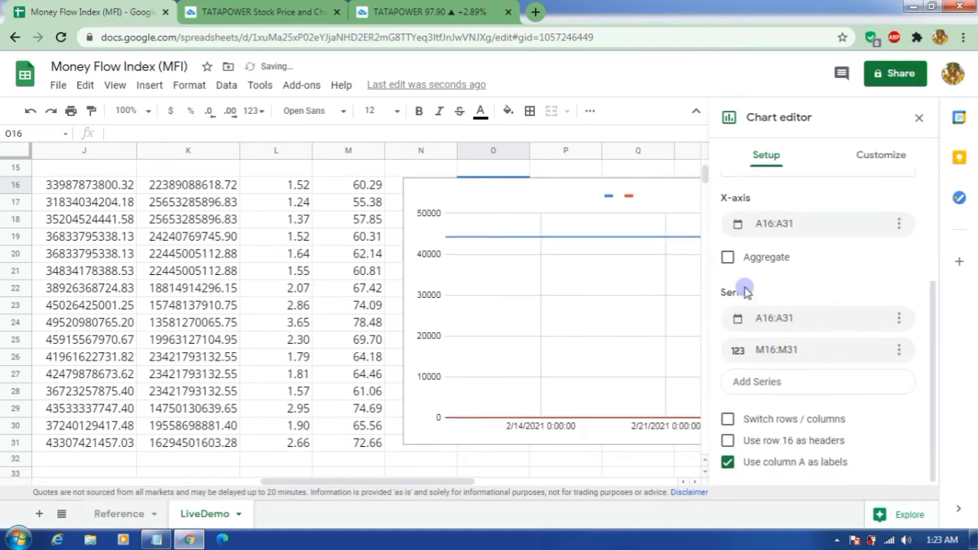
left_click(900, 319)
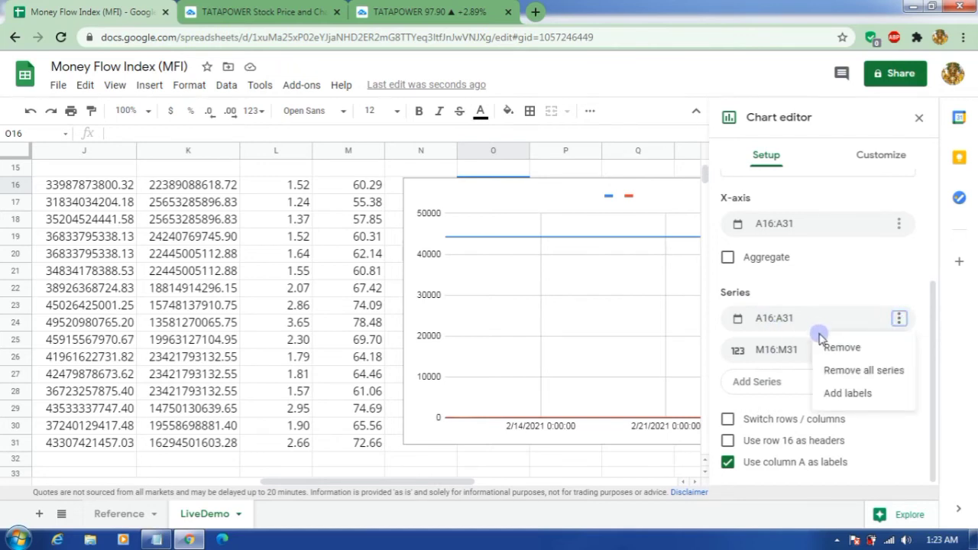
left_click(852, 349)
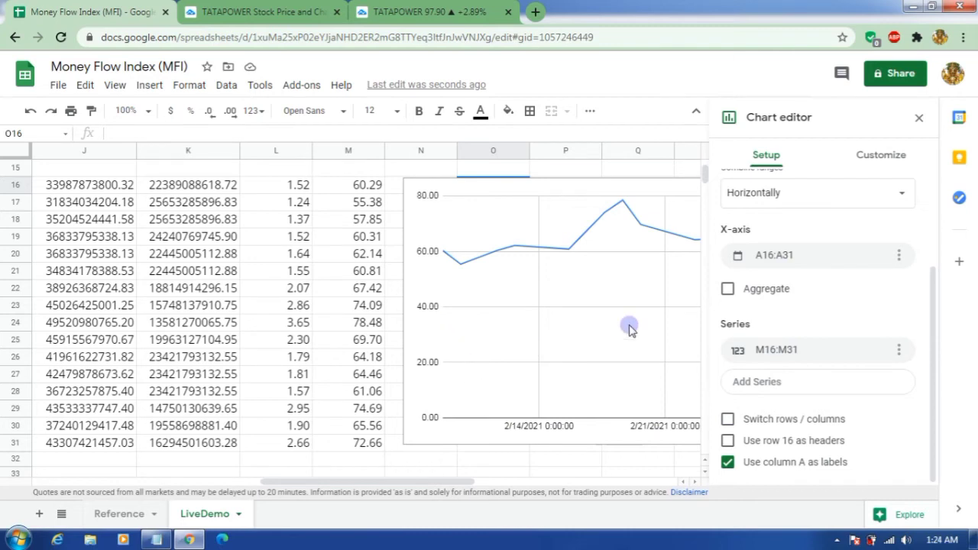
Set the chart's background color to light gray in the chart style settings
left_click(877, 157)
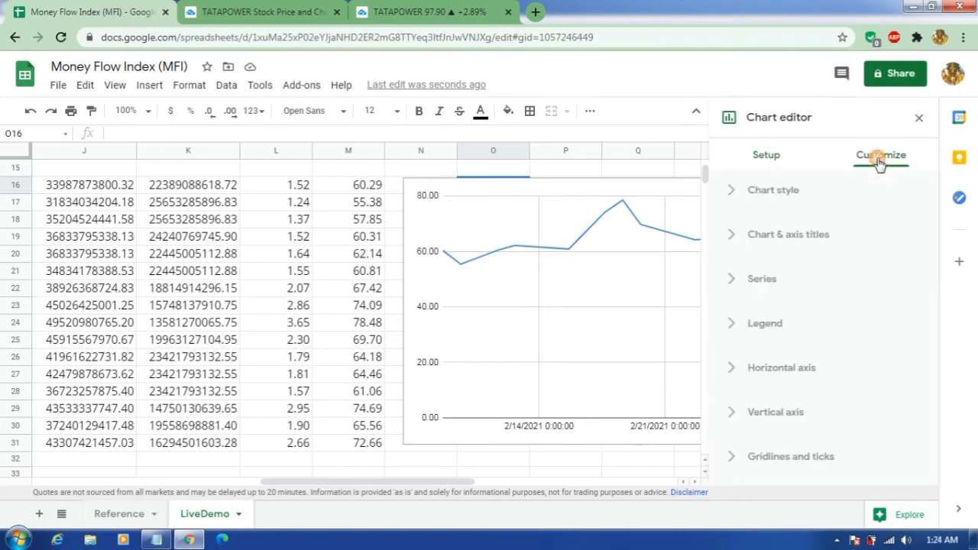
left_click(756, 197)
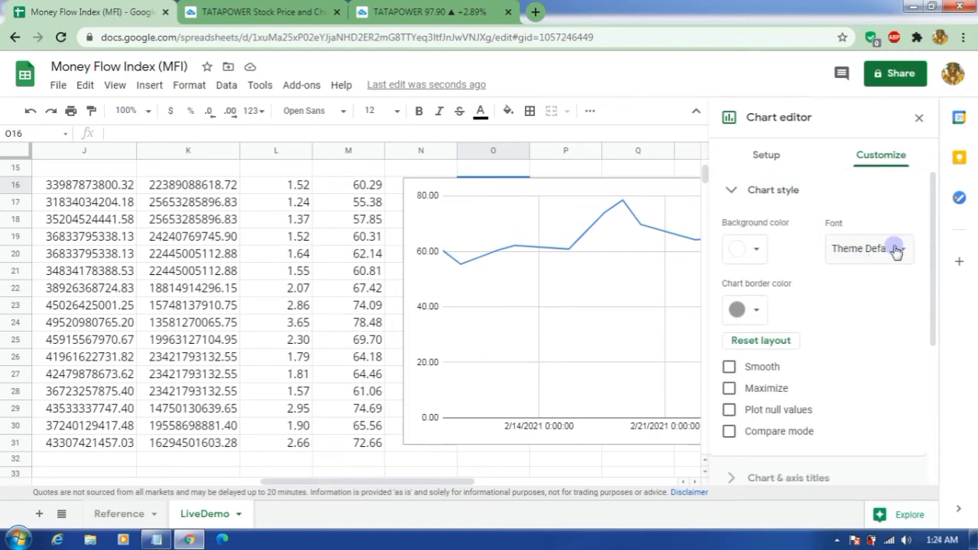
left_click(753, 248)
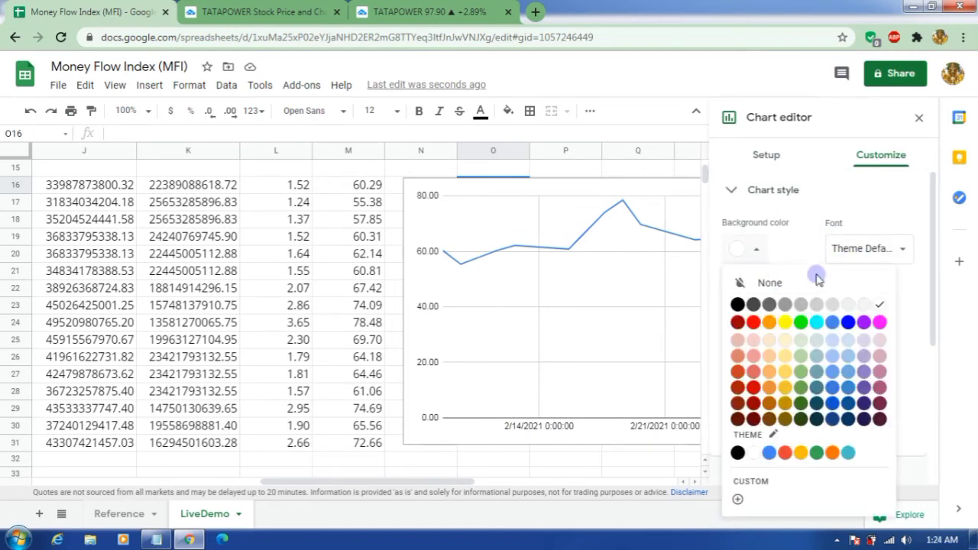
left_click(852, 305)
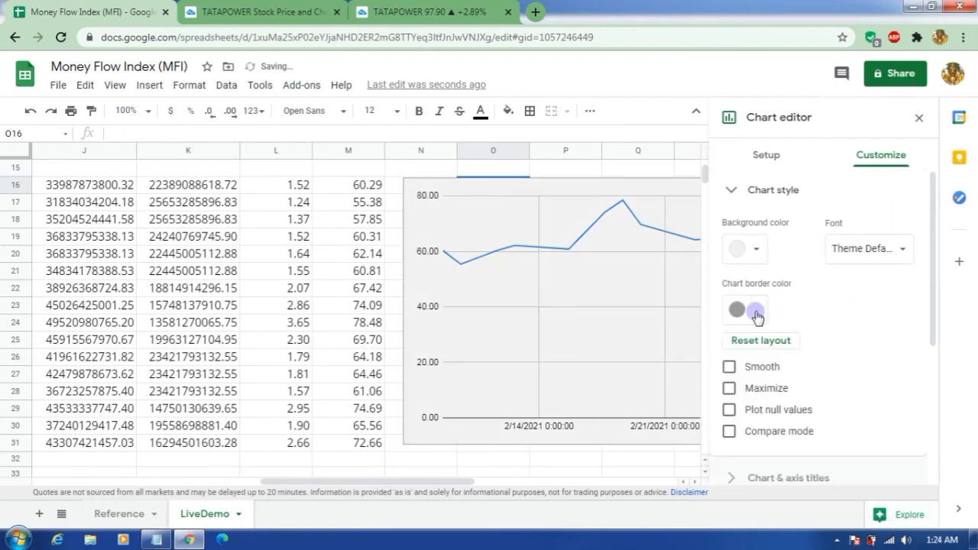
Set the chart's font to Arial and its border color to dark red
left_click(880, 251)
left_click(888, 269)
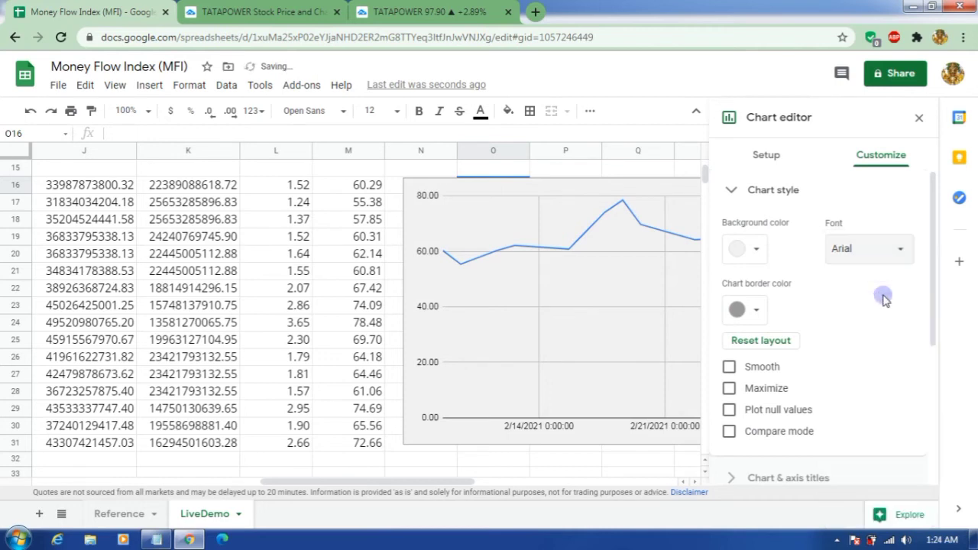
left_click(735, 313)
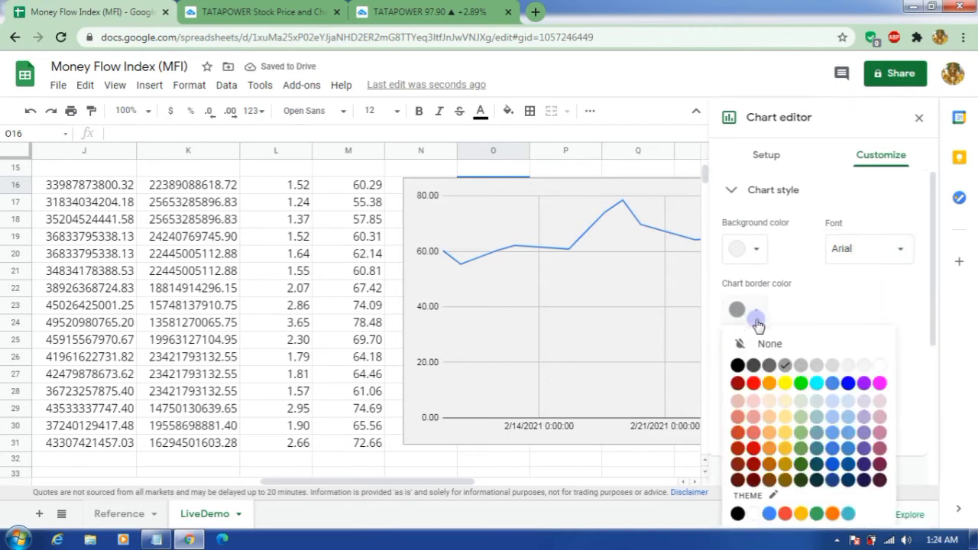
left_click(738, 480)
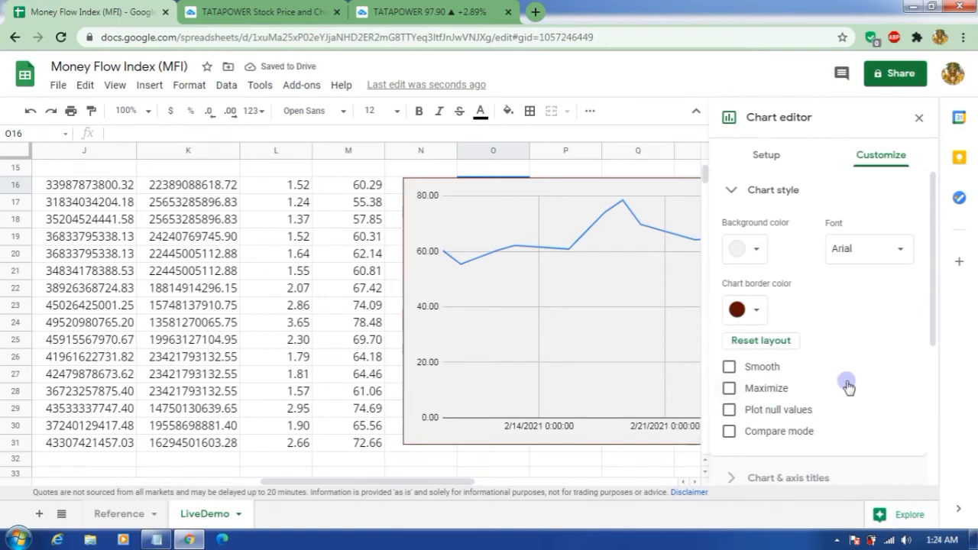
Give the chart the title "Money Flow Index Anaysis"
scroll(846, 382, "down", 2)
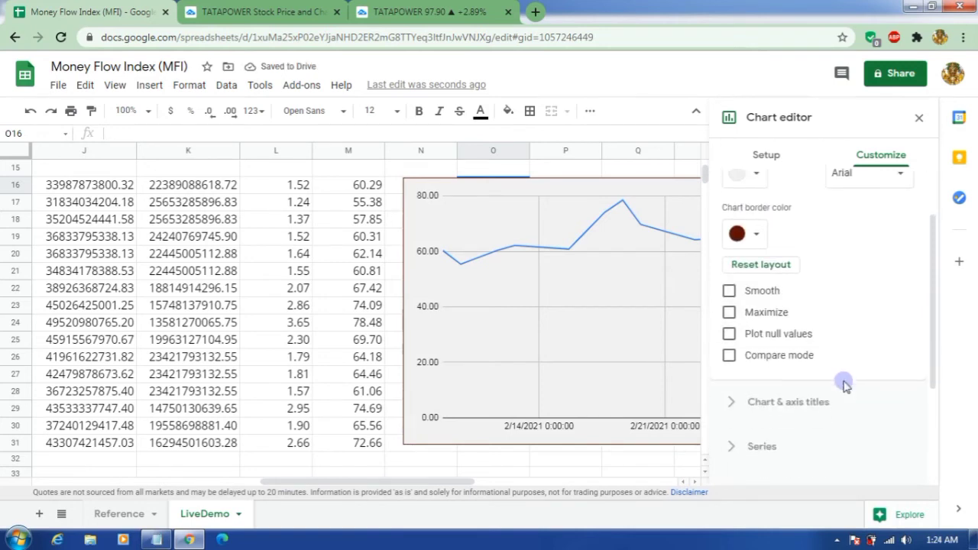
left_click(783, 344)
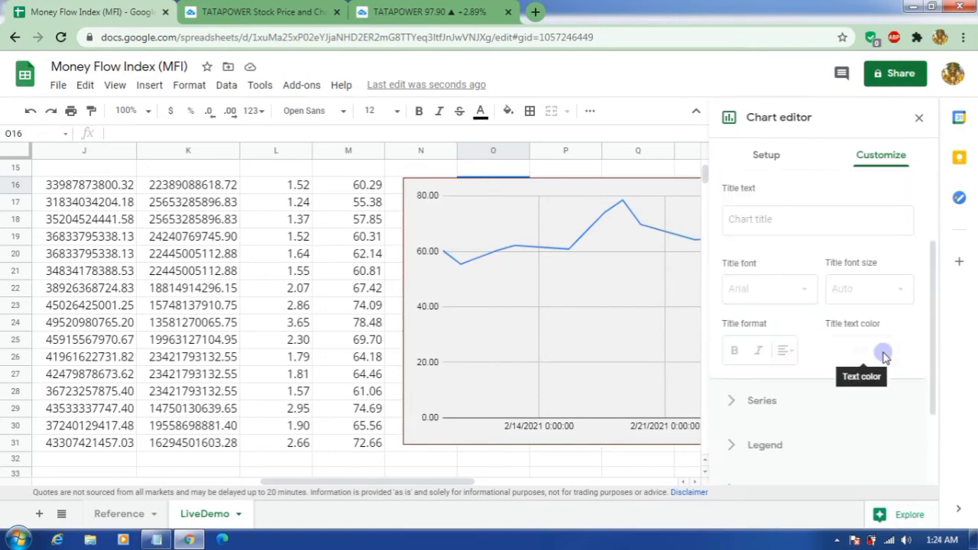
scroll(841, 347, "up", 1)
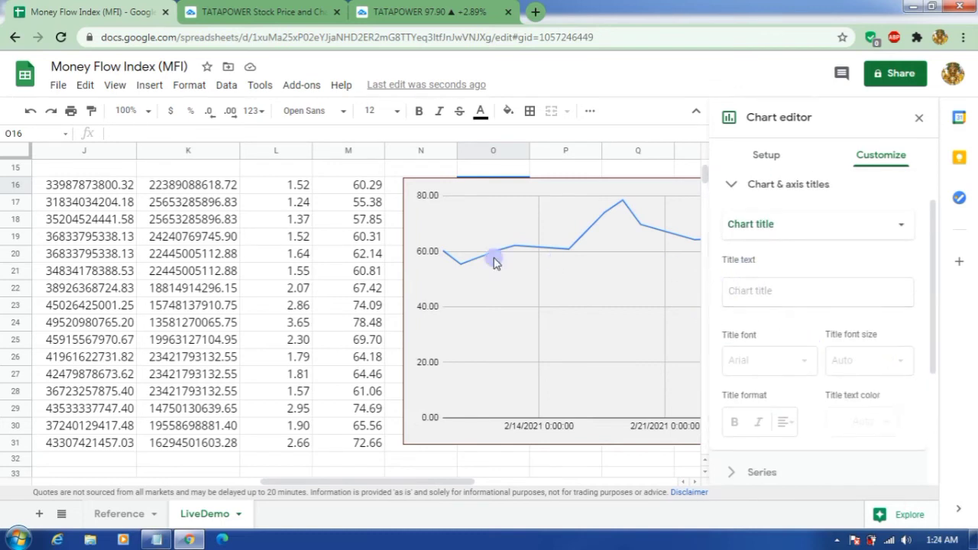
left_click(760, 291)
type("Money Flow Index Ana")
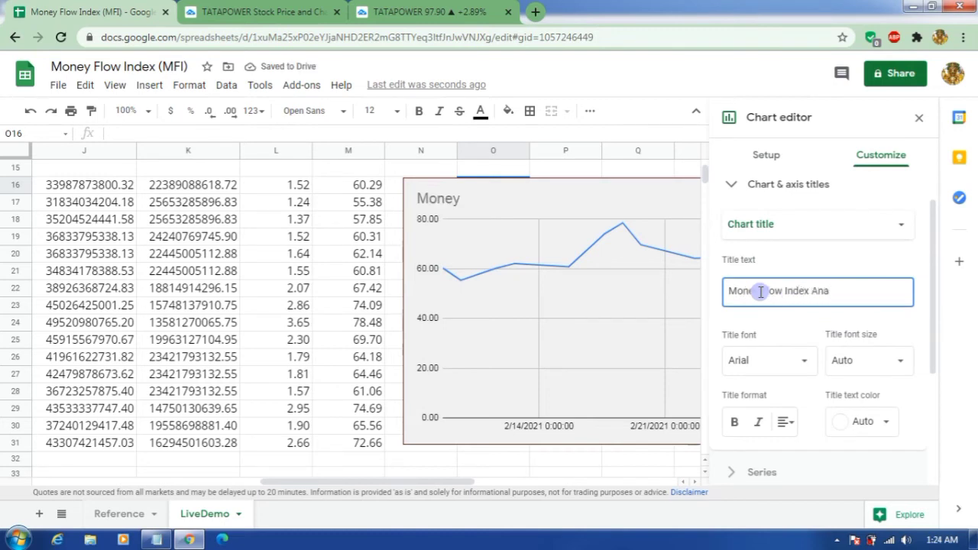
type("ysis")
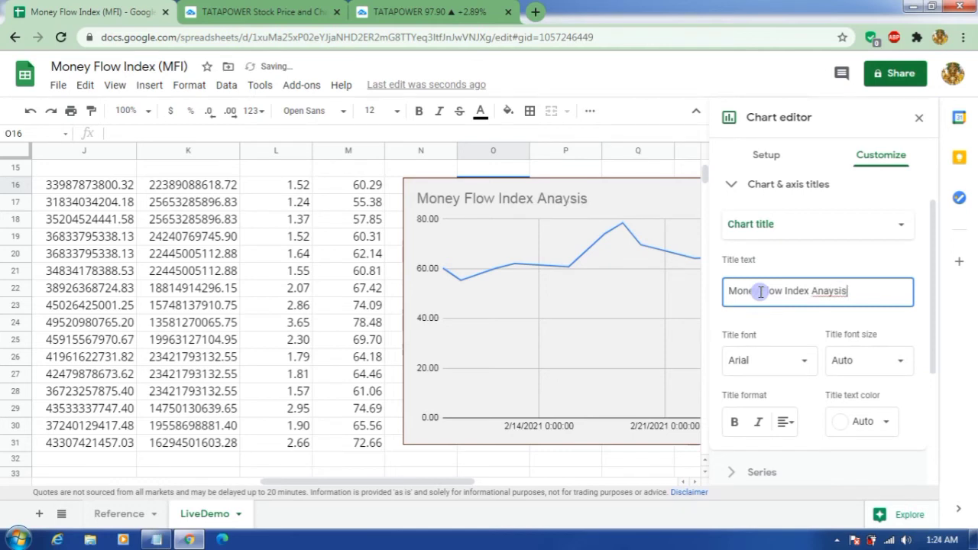
Set the chart title's font to Arial with a font size of 14
scroll(841, 342, "down", 1)
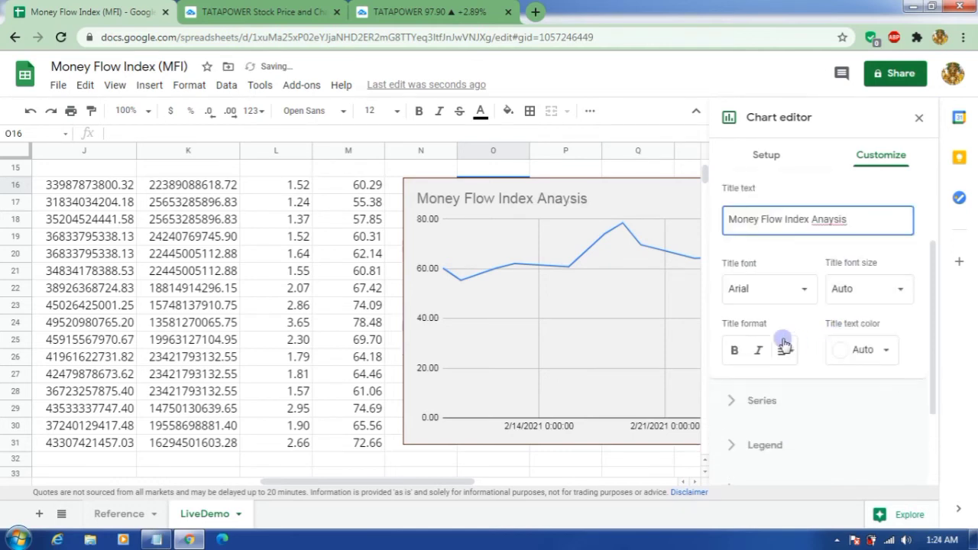
left_click(784, 296)
left_click(788, 295)
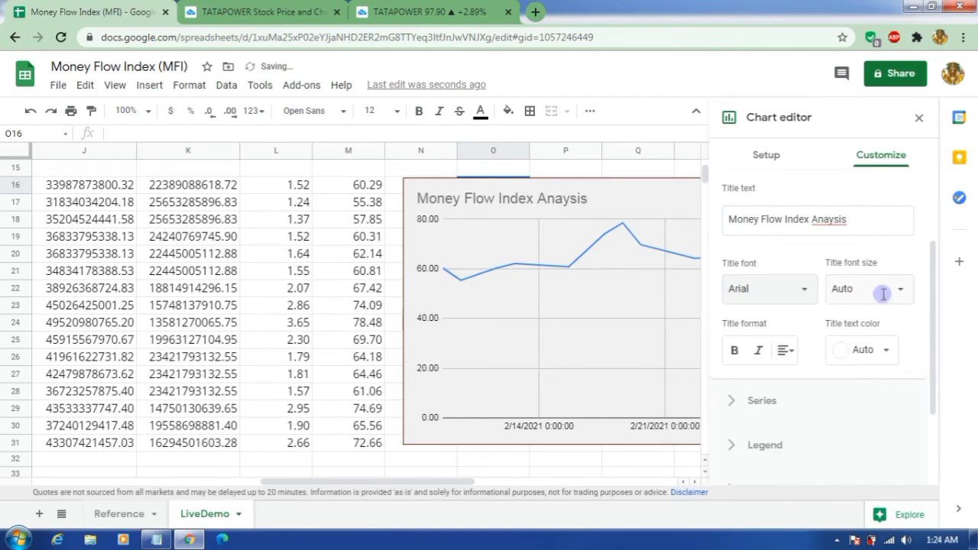
left_click(886, 290)
left_click(873, 366)
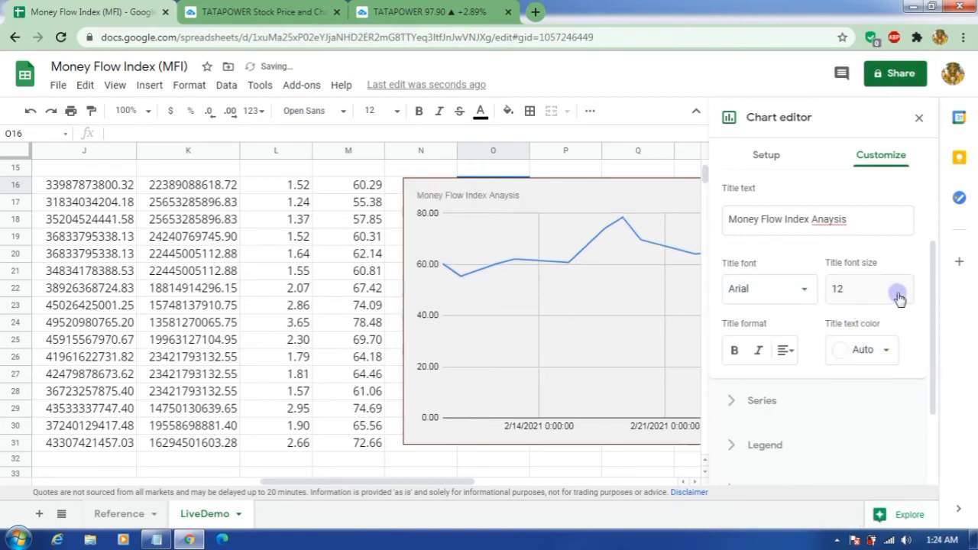
left_click(899, 298)
left_click(858, 389)
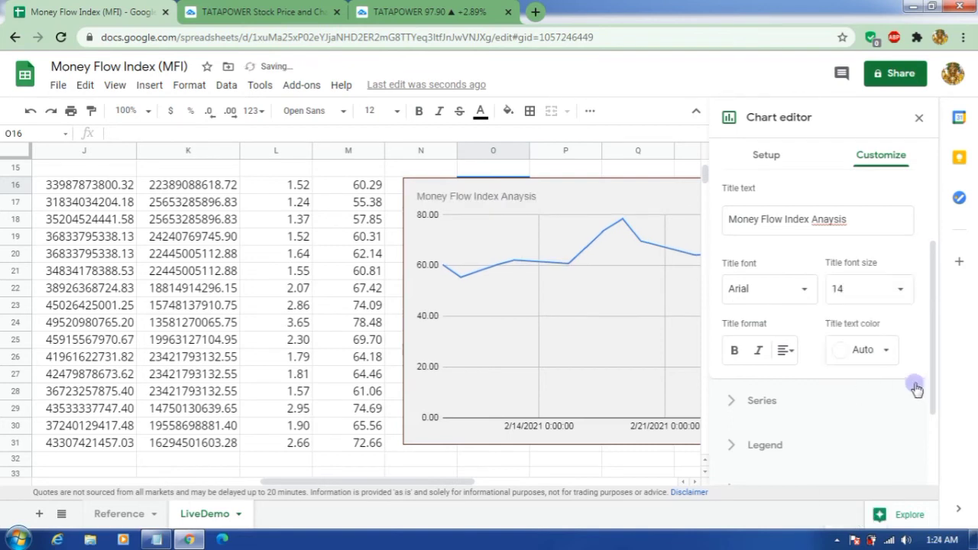
Set the chart title's text color to dark purple
left_click(873, 353)
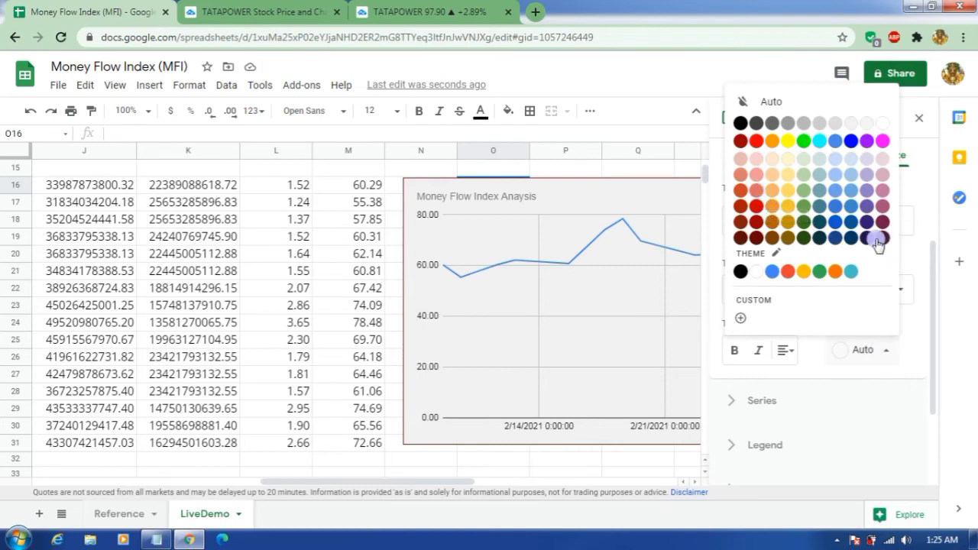
left_click(836, 231)
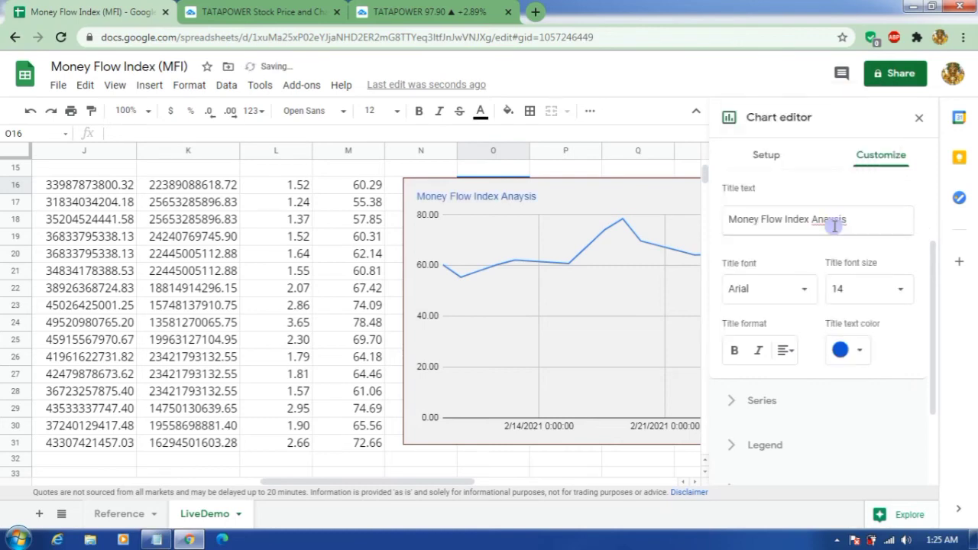
left_click(852, 348)
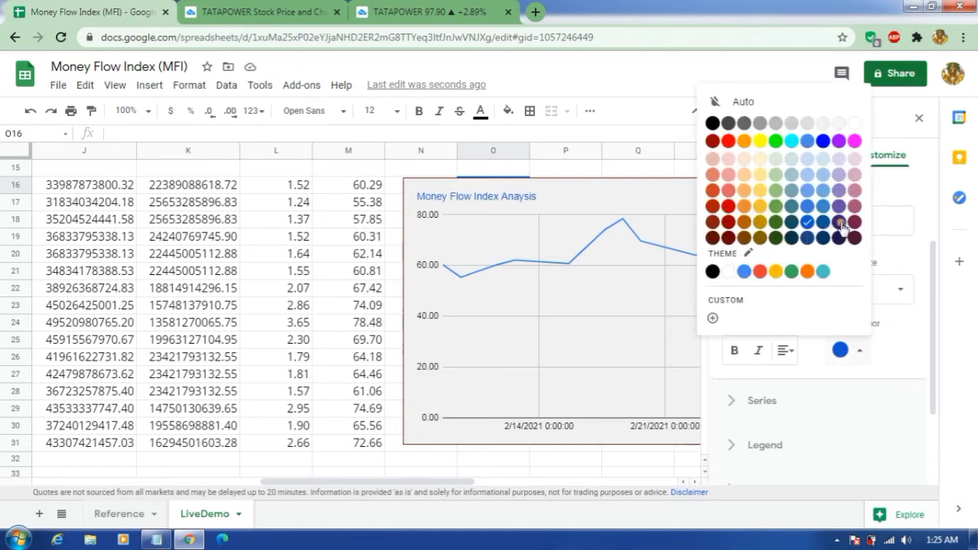
left_click(840, 222)
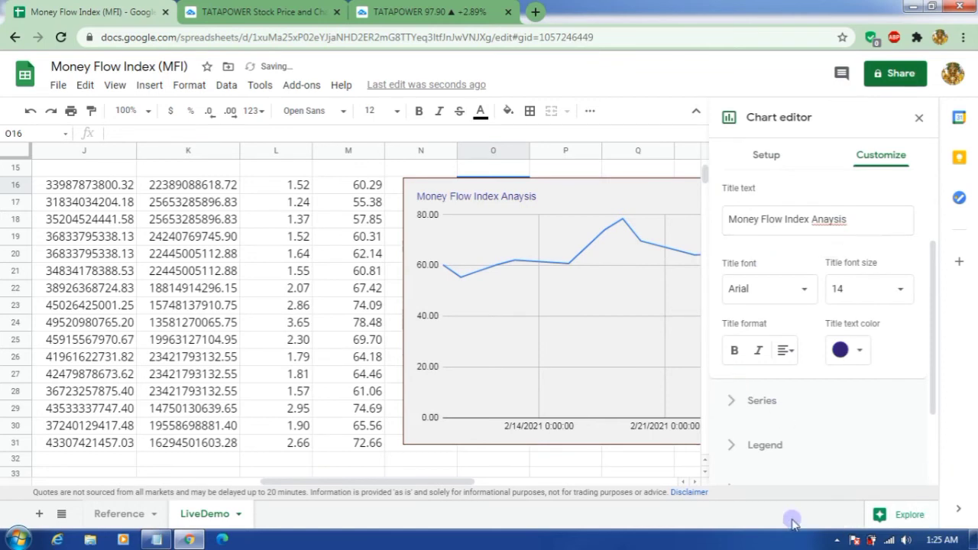
scroll(765, 308, "down", 3)
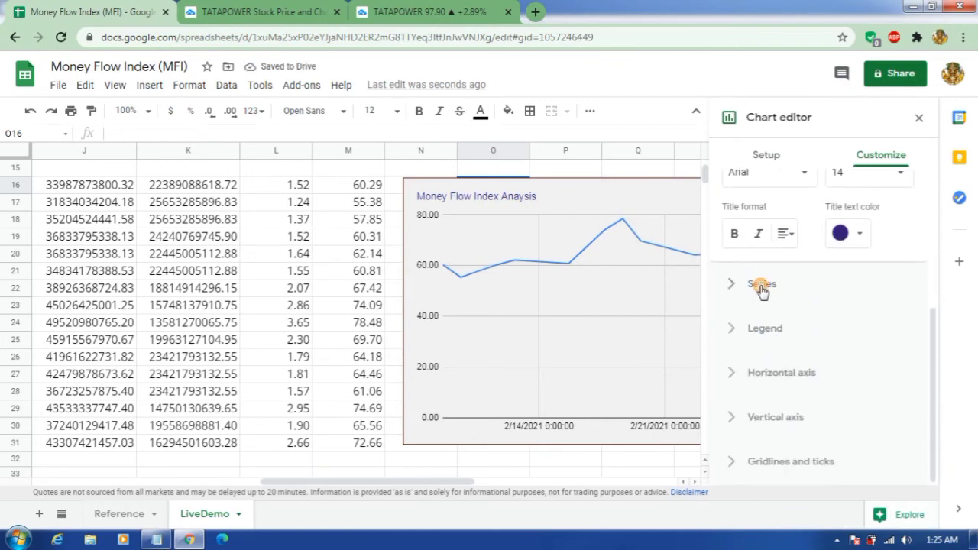
Set the line color of the chart's data series to green
left_click(762, 287)
scroll(867, 379, "up", 1)
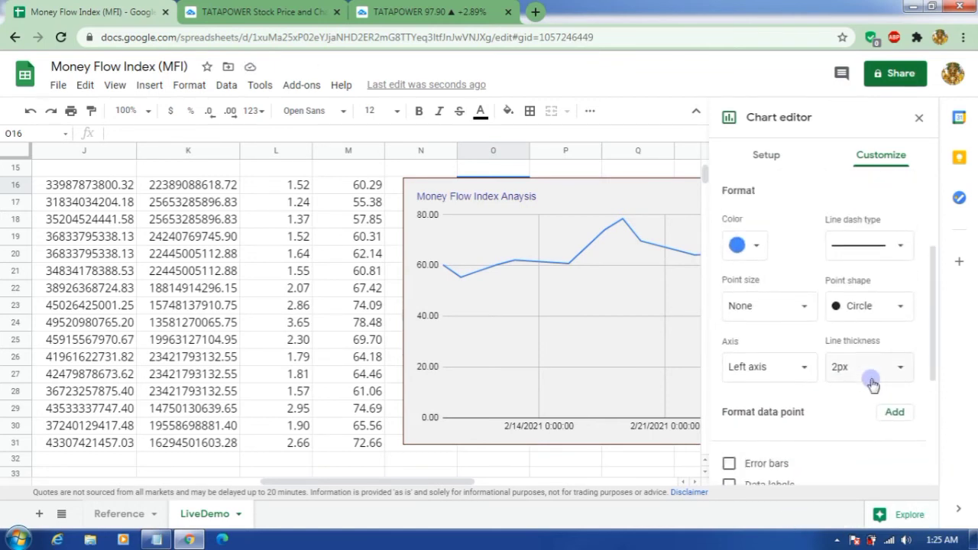
scroll(871, 382, "up", 1)
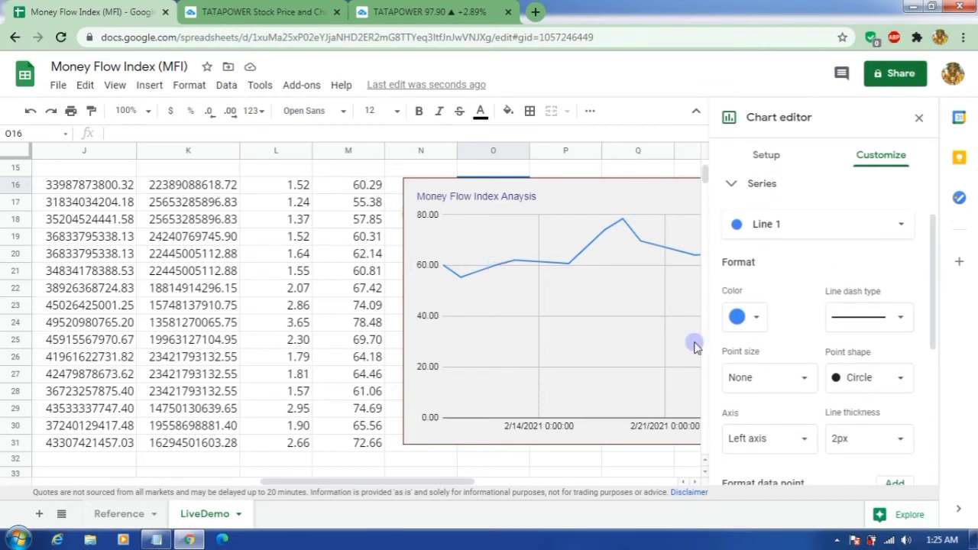
scroll(768, 348, "down", 1)
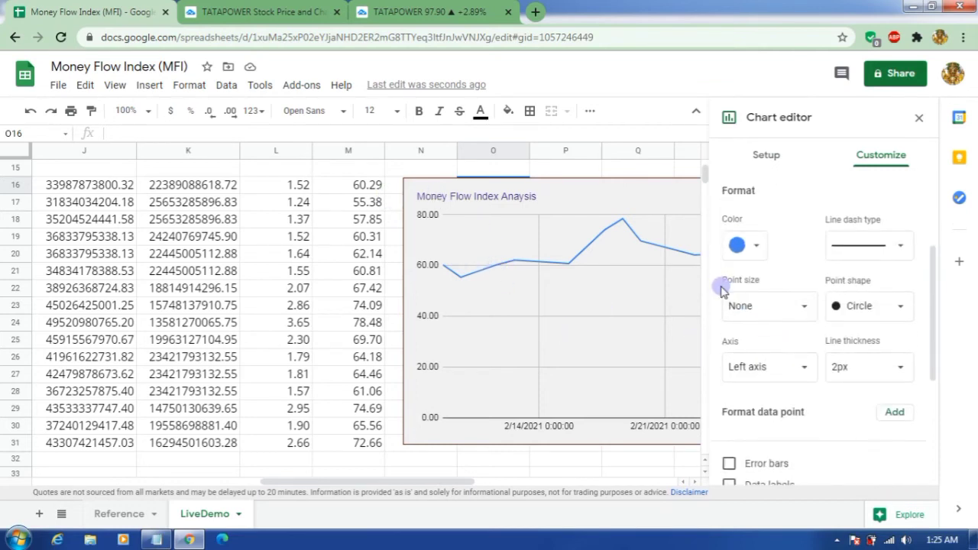
left_click(738, 245)
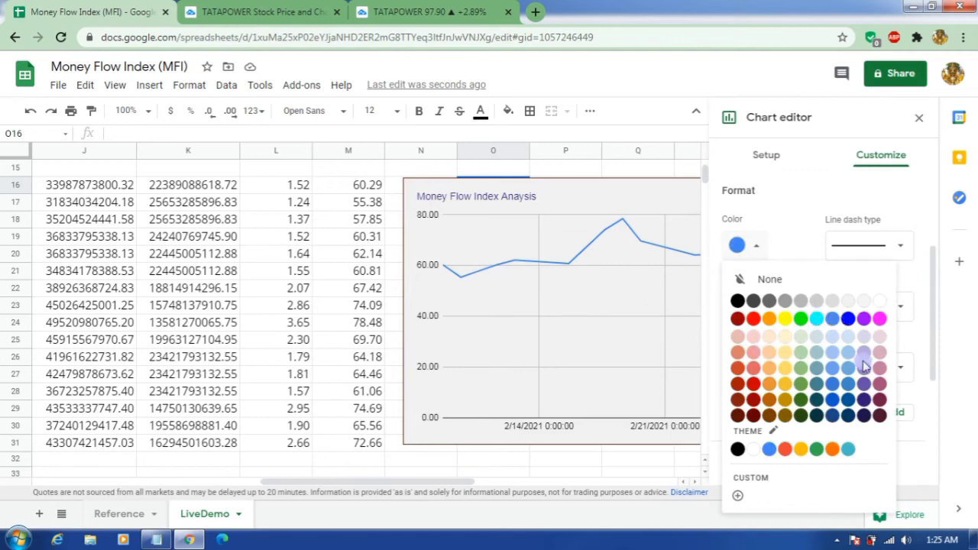
left_click(801, 385)
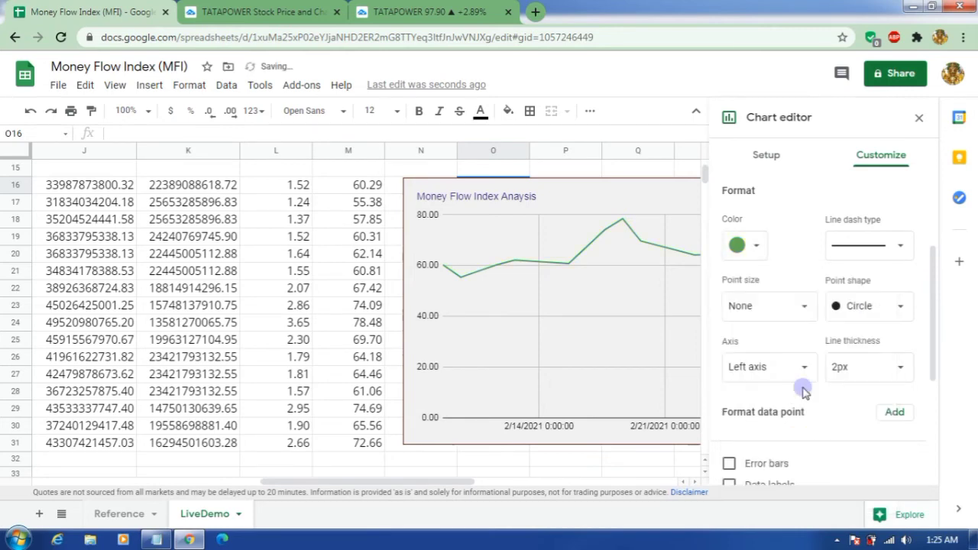
Try a dotted dash type on the series line and return it to solid
left_click(876, 245)
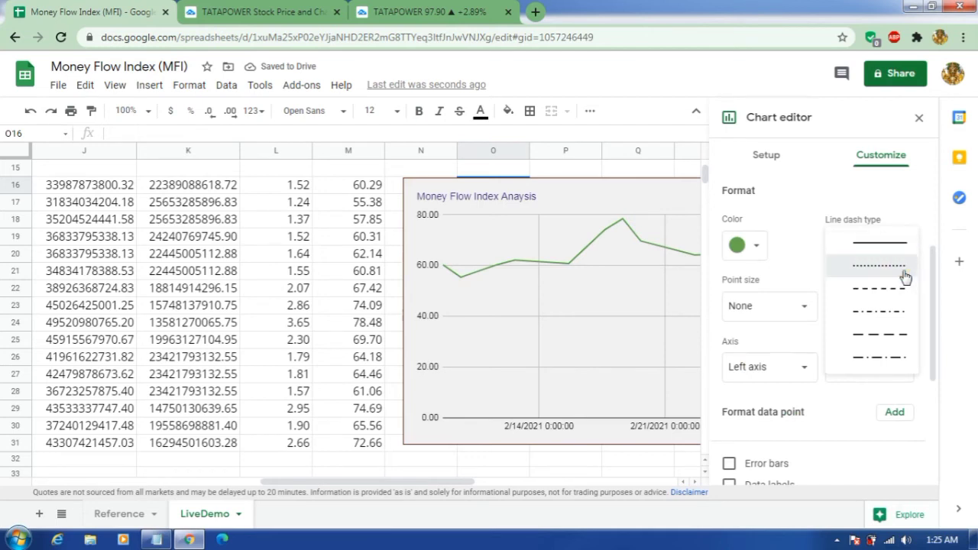
left_click(902, 267)
left_click(894, 254)
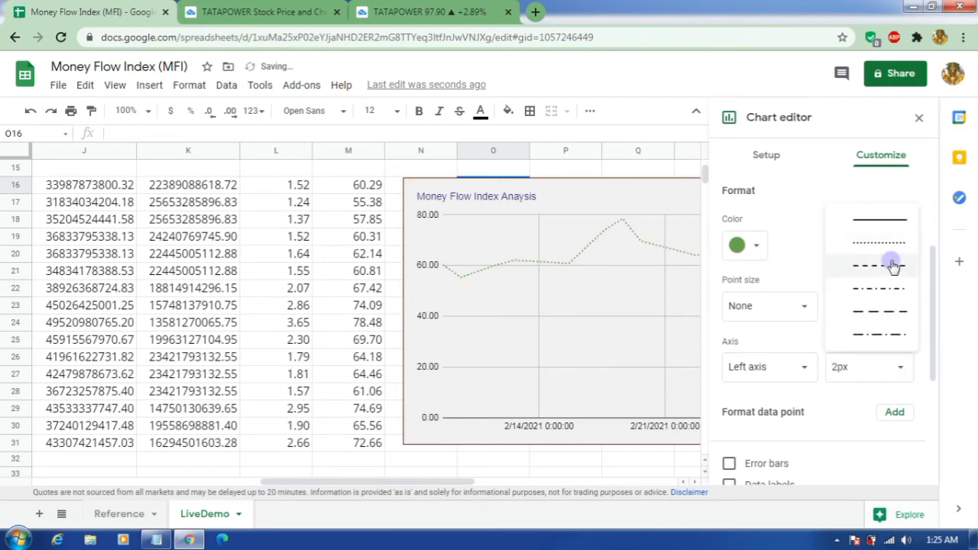
left_click(890, 221)
Mark the series with 7px diamond-shaped points and assign it to the right axis
left_click(796, 308)
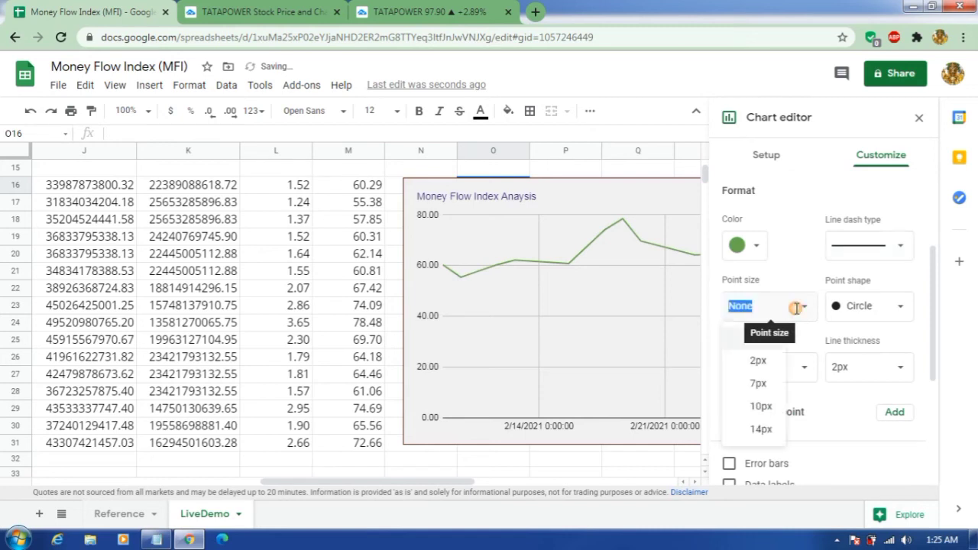
left_click(765, 361)
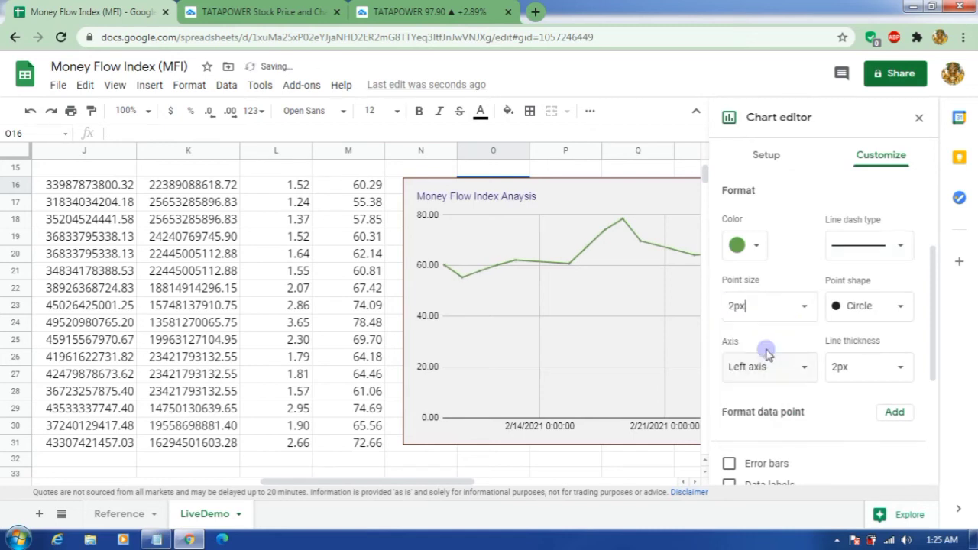
left_click(804, 310)
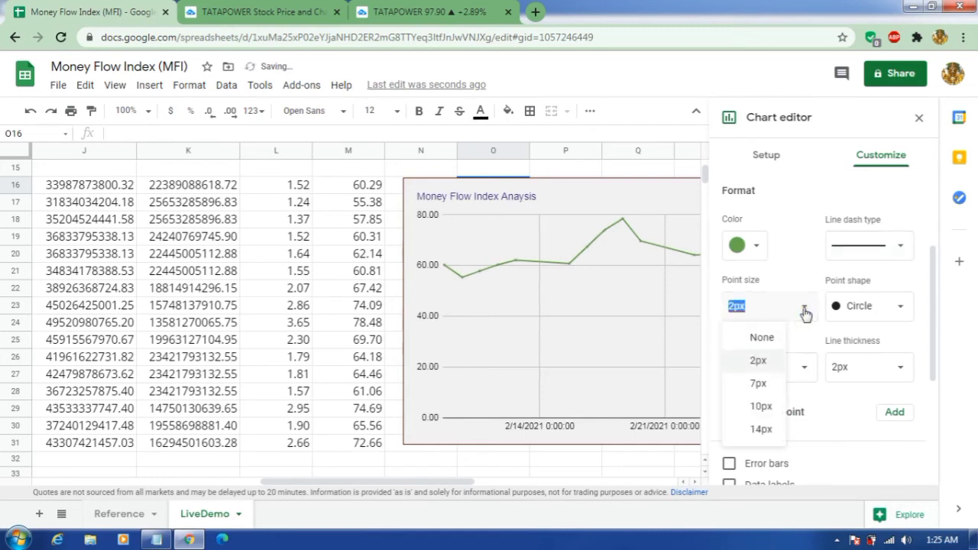
left_click(761, 383)
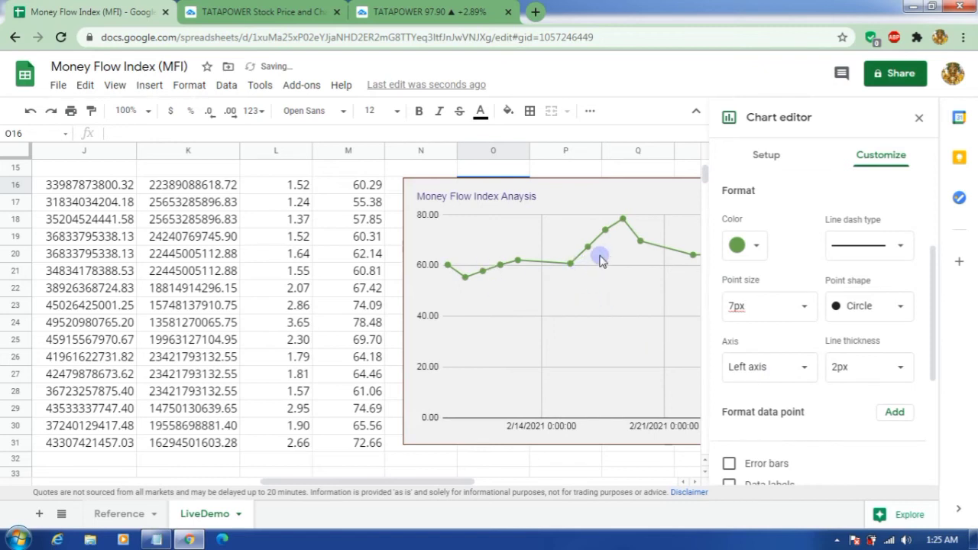
left_click(897, 306)
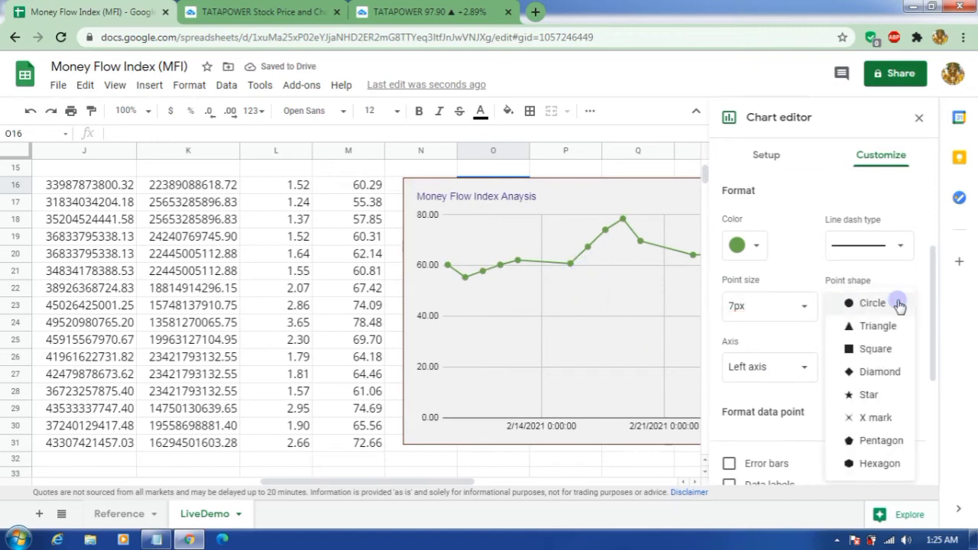
left_click(906, 376)
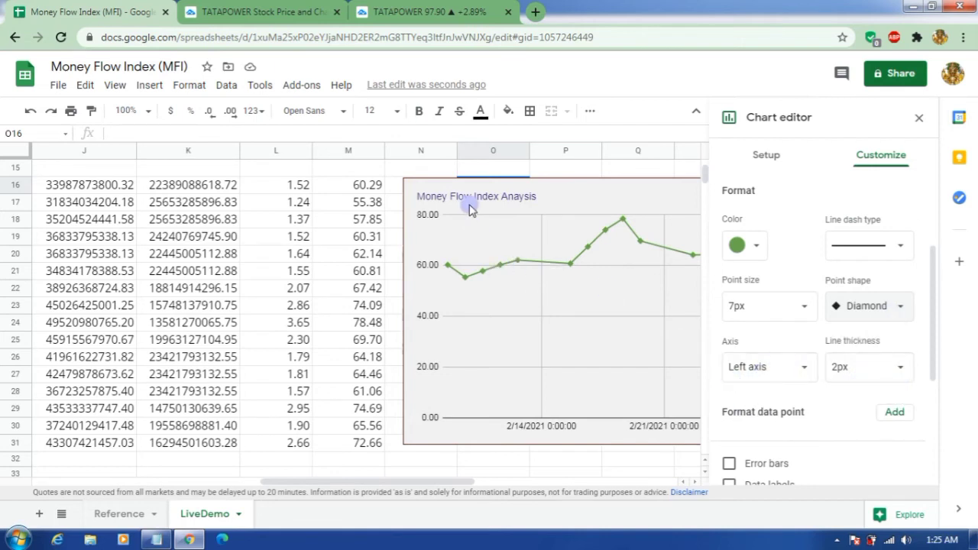
left_click(799, 361)
left_click(768, 385)
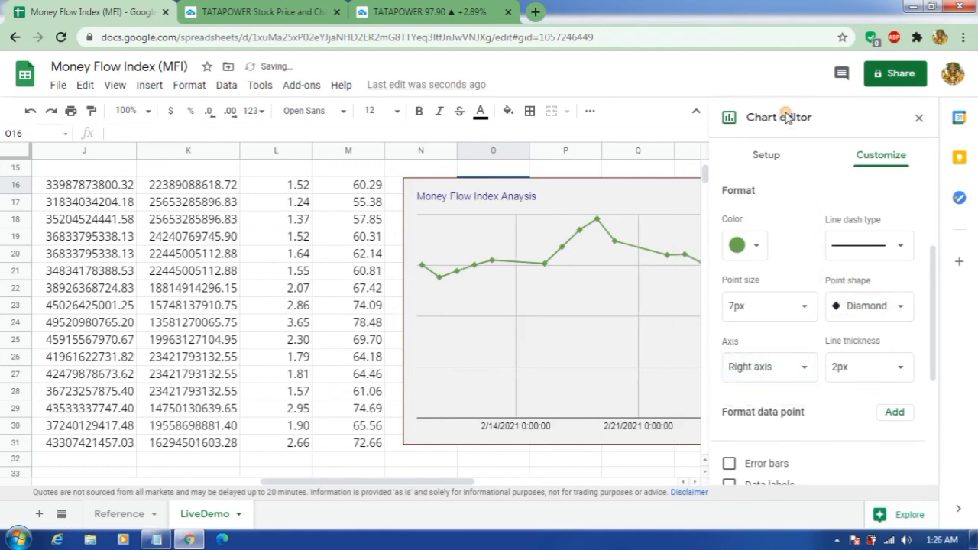
Try a 4px line thickness for the series and return it to 2px
left_click(878, 369)
left_click(869, 445)
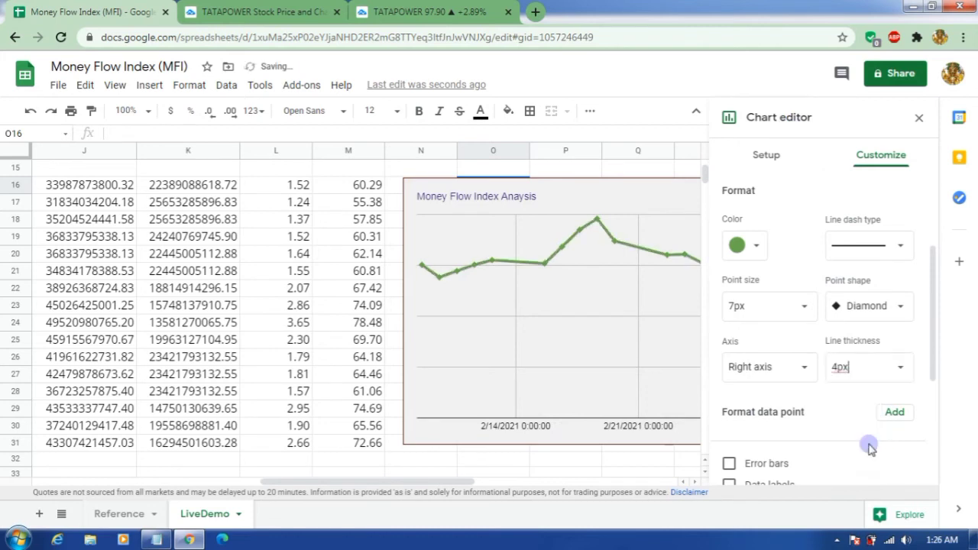
left_click(909, 370)
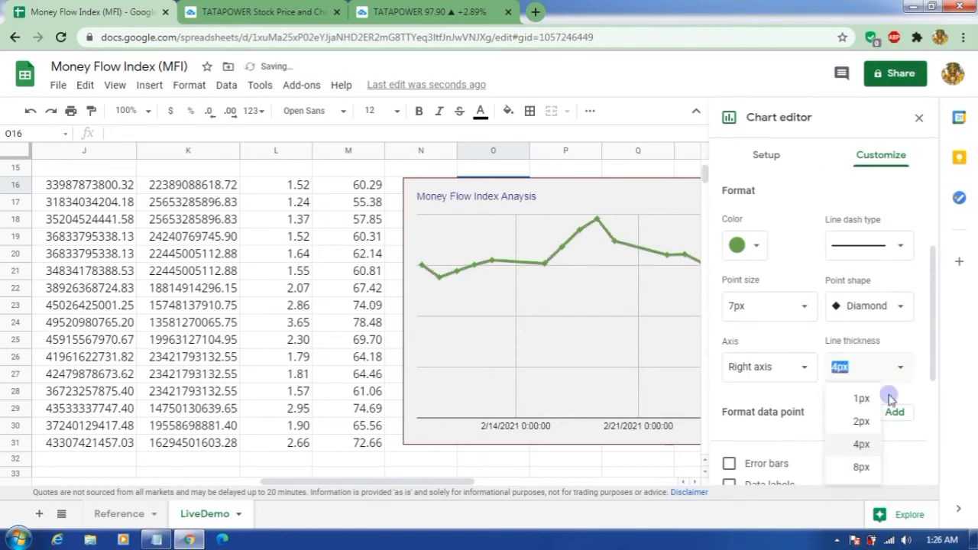
left_click(864, 421)
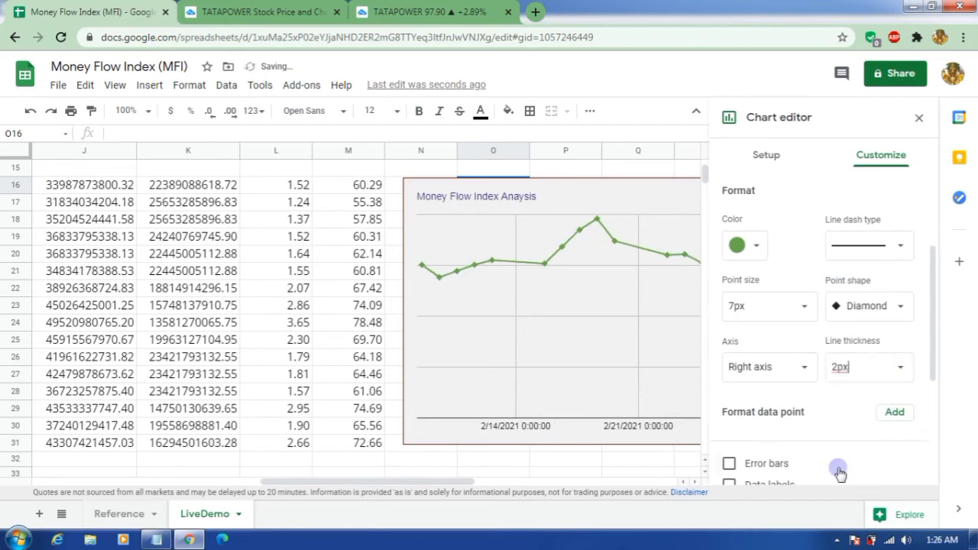
Turn on data labels for the series
scroll(847, 448, "down", 2)
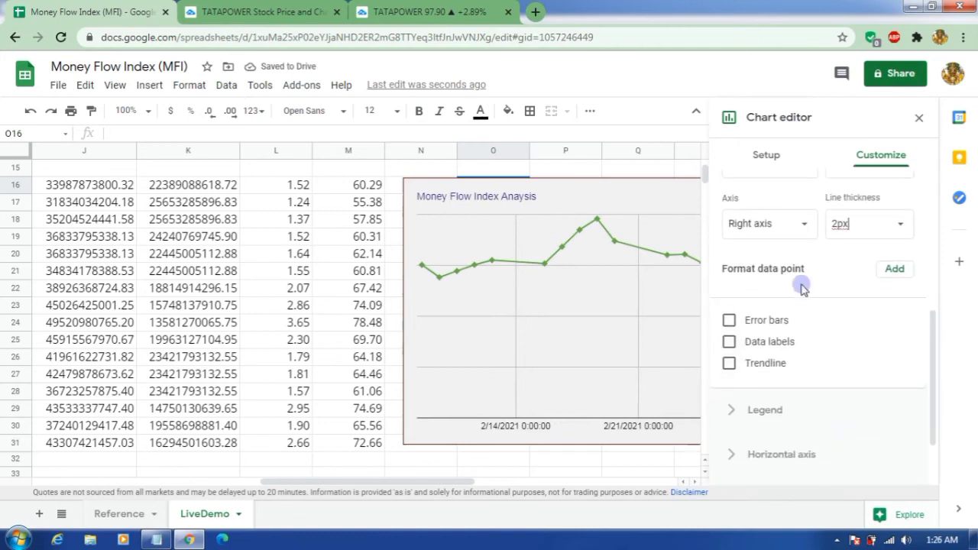
left_click(729, 343)
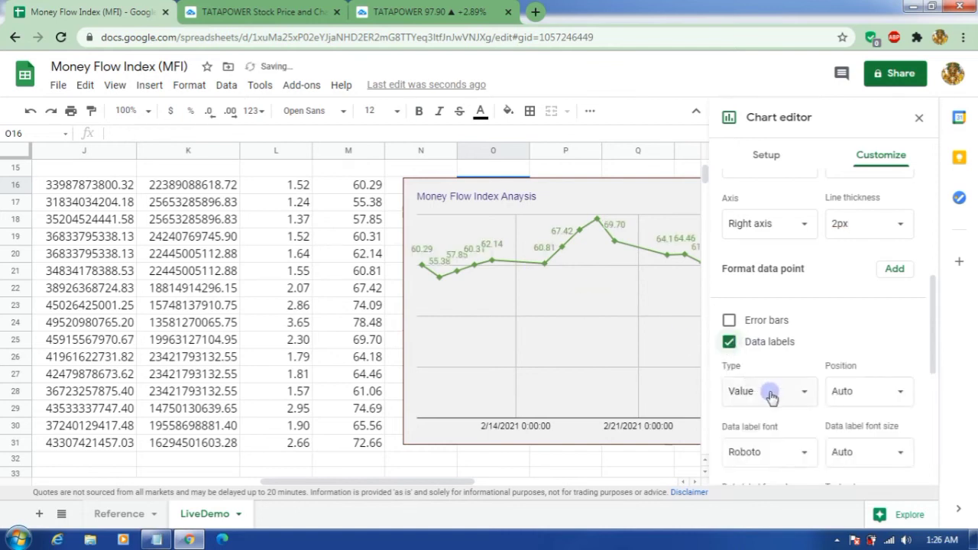
scroll(771, 369, "down", 2)
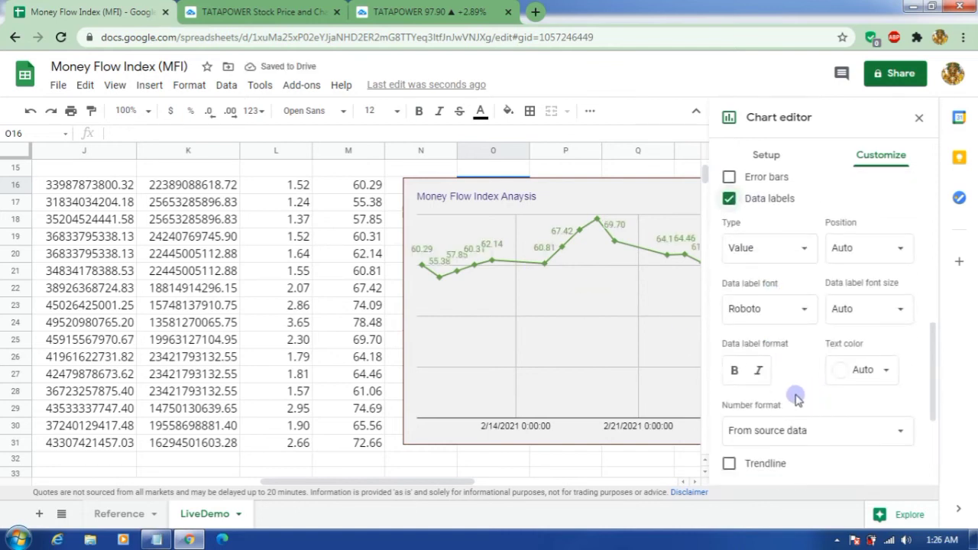
Add a linear trendline to the series and set its line color to dark red
scroll(769, 430, "down", 2)
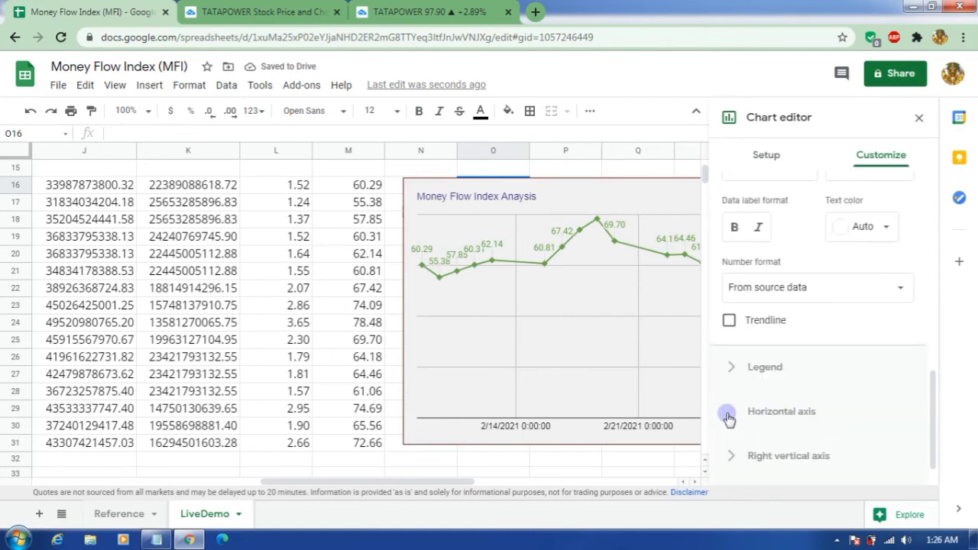
left_click(729, 320)
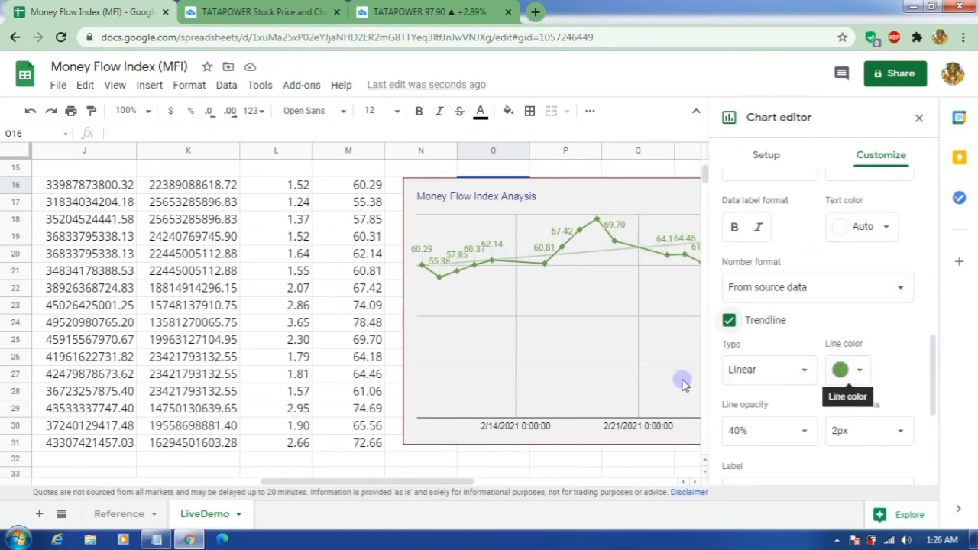
left_click(846, 373)
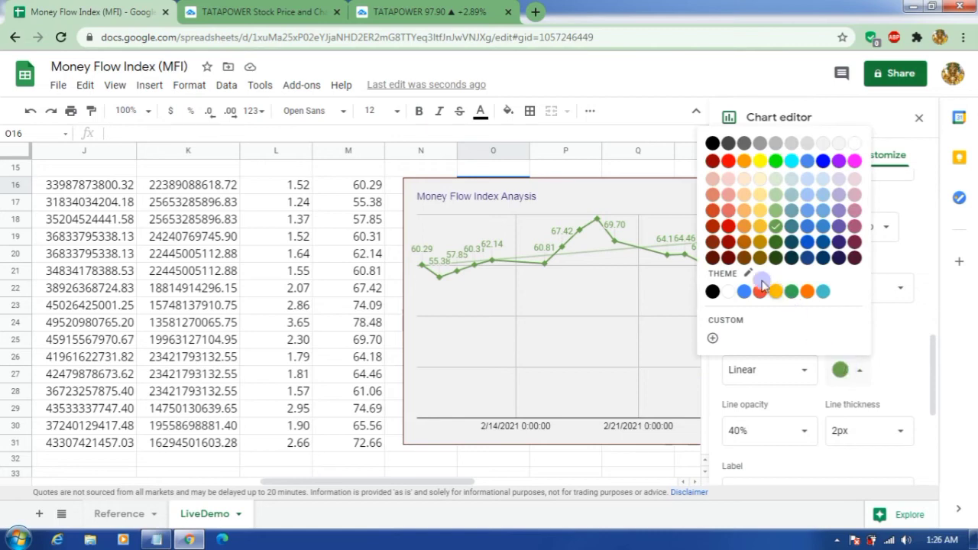
left_click(717, 227)
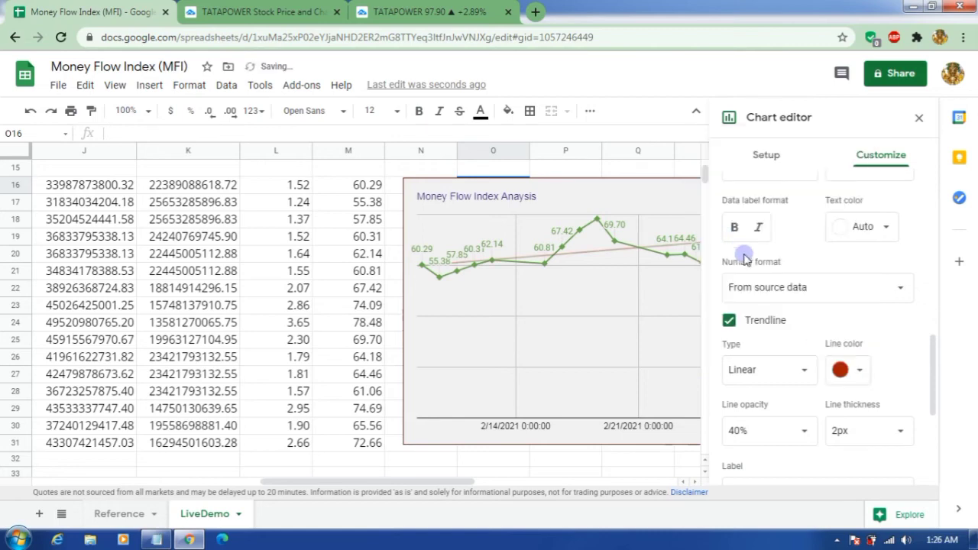
Look over the legend settings and close the chart editor to view the whole chart
scroll(884, 416, "down", 2)
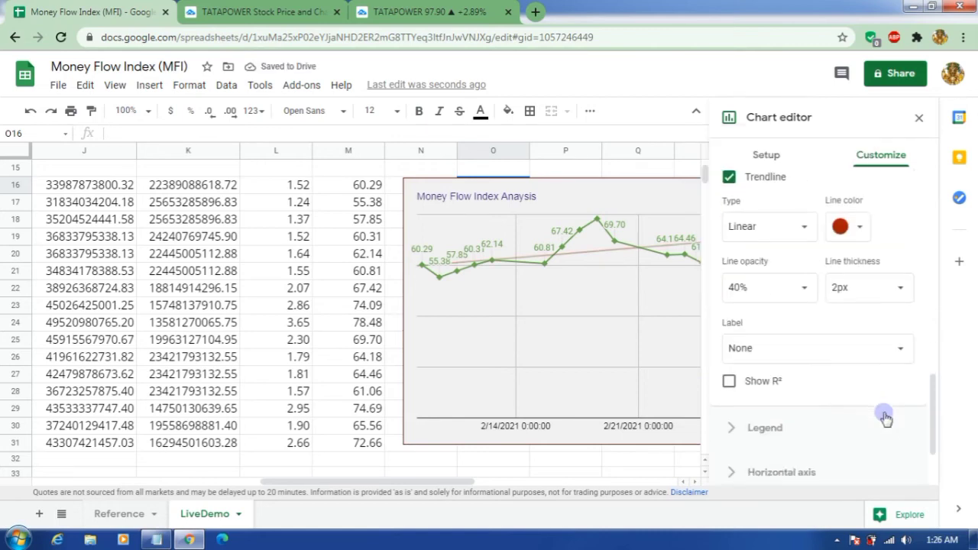
scroll(883, 415, "down", 1)
left_click(799, 359)
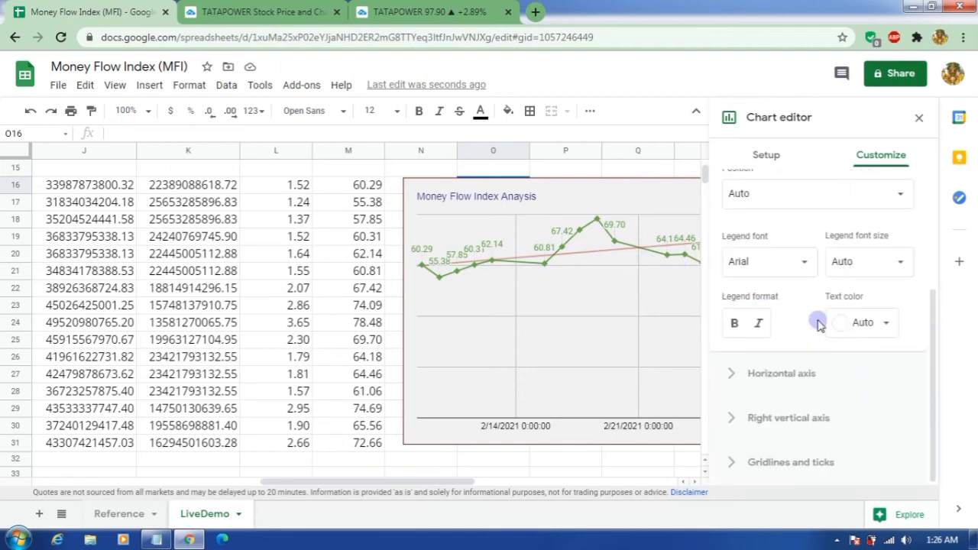
scroll(816, 318, "up", 1)
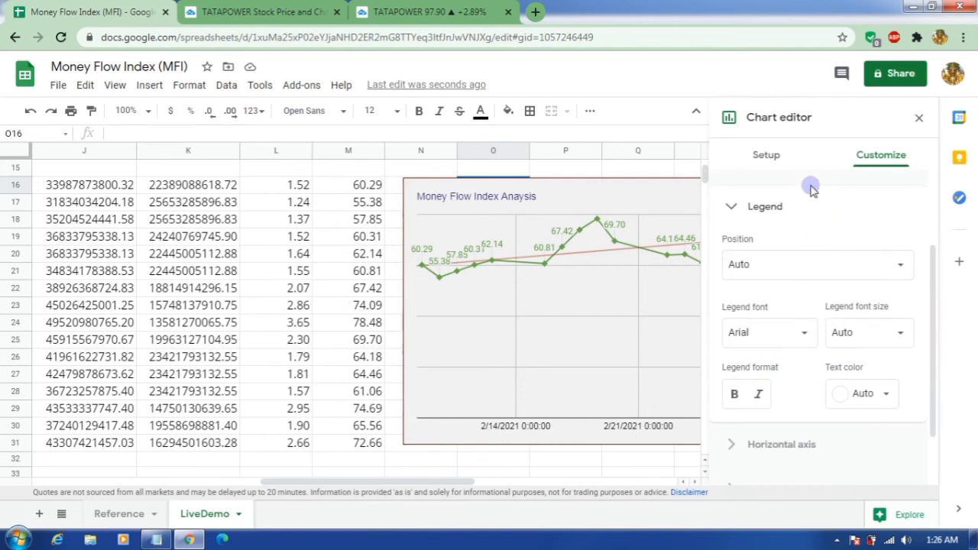
left_click(921, 118)
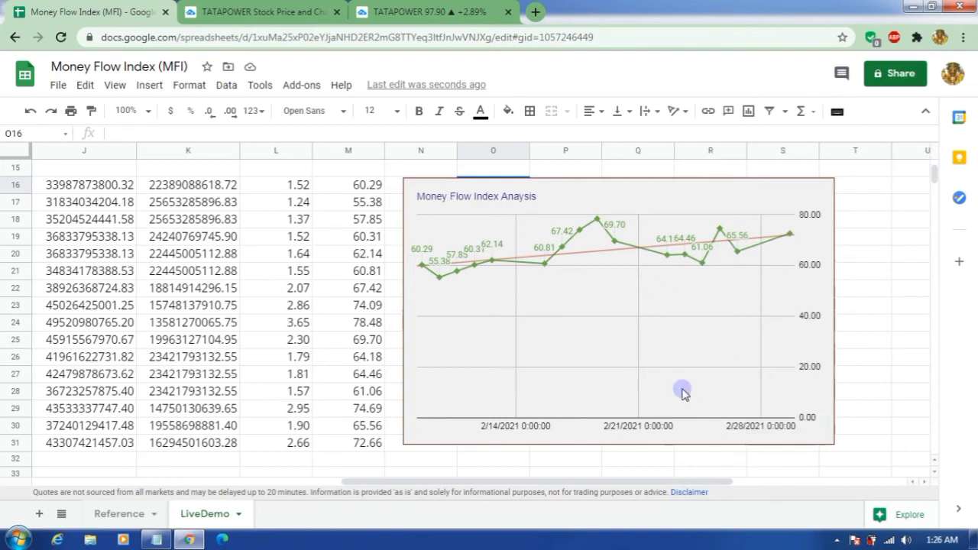
Reopen the chart for editing, set the legend position to Top and choose Arial as the legend font
left_click(707, 324)
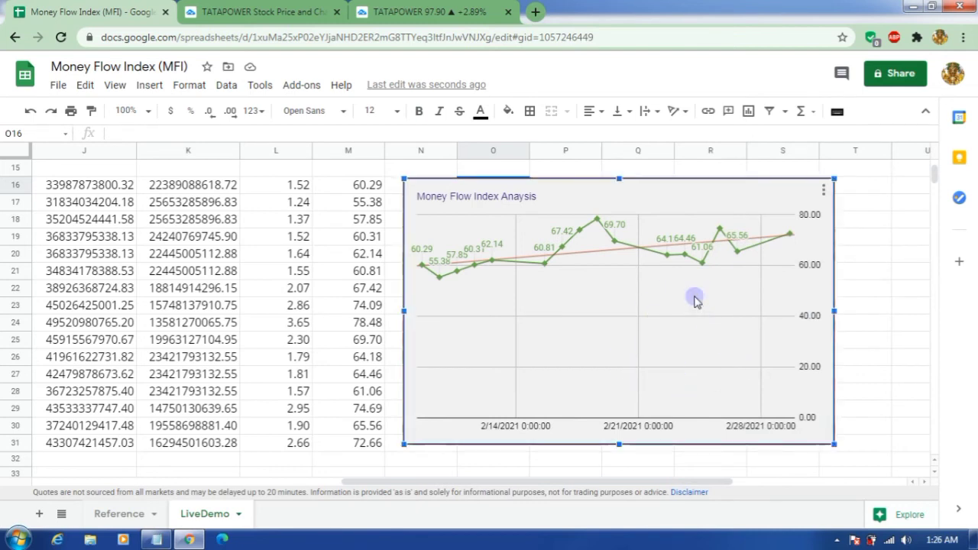
double_click(696, 301)
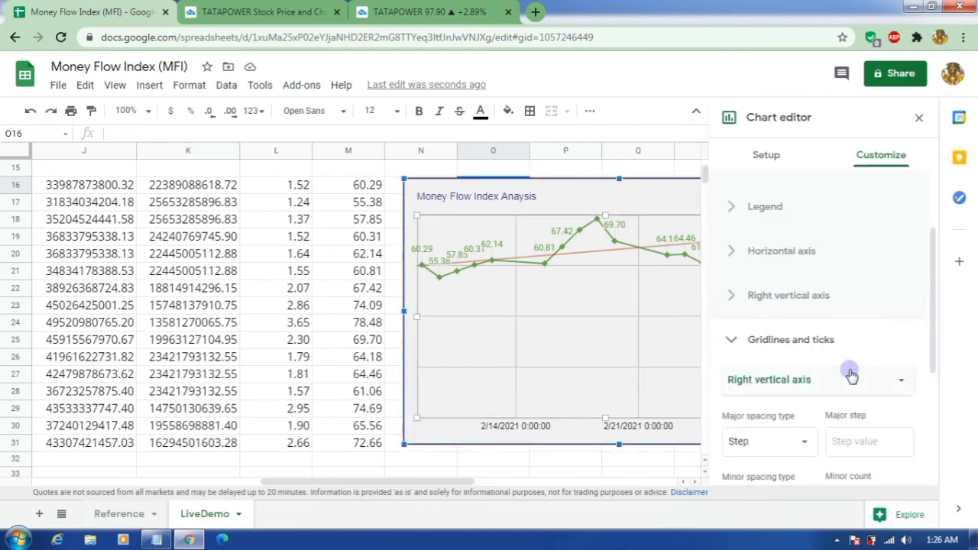
left_click(793, 207)
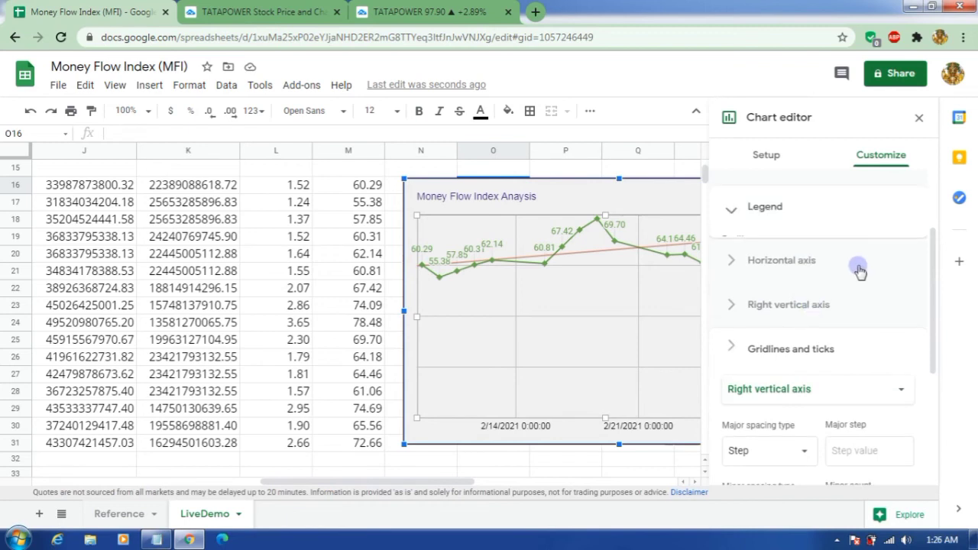
left_click(809, 274)
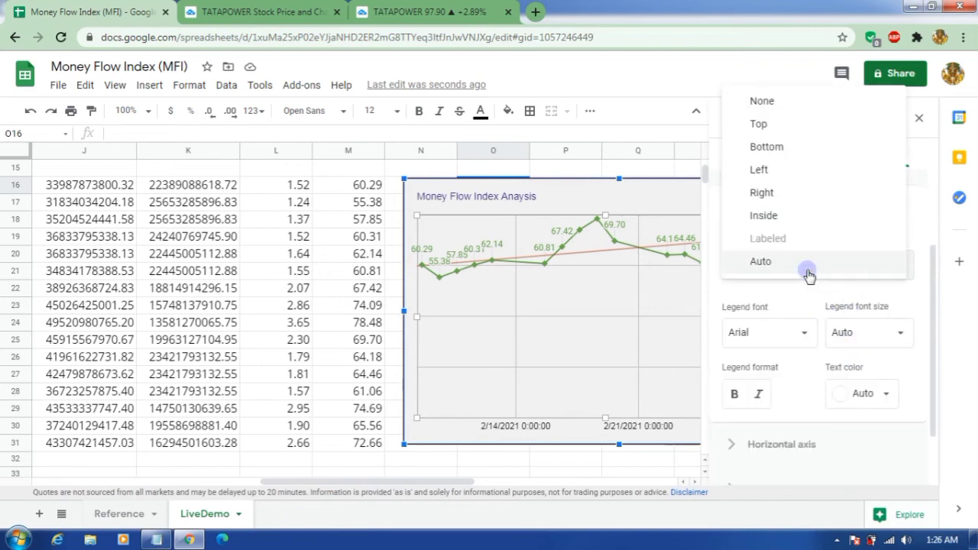
left_click(795, 126)
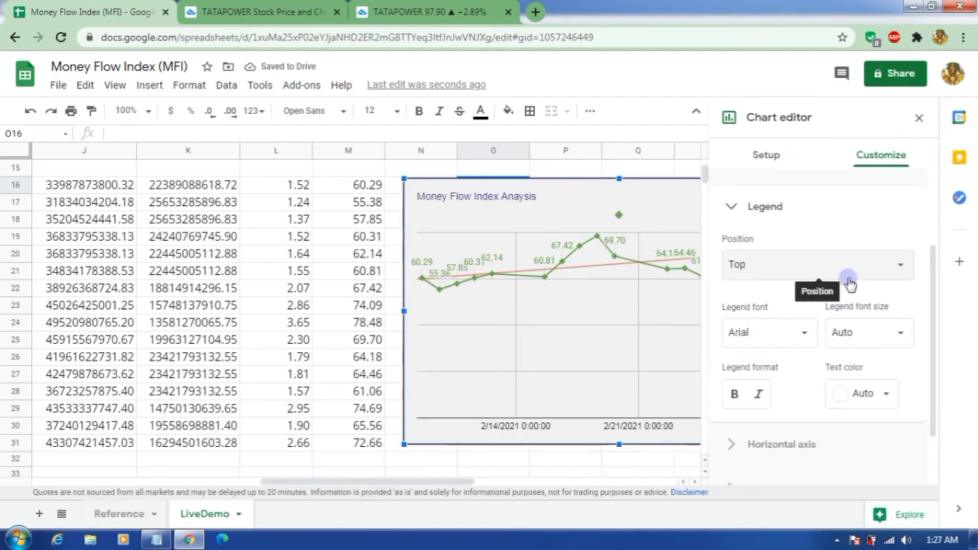
left_click(785, 344)
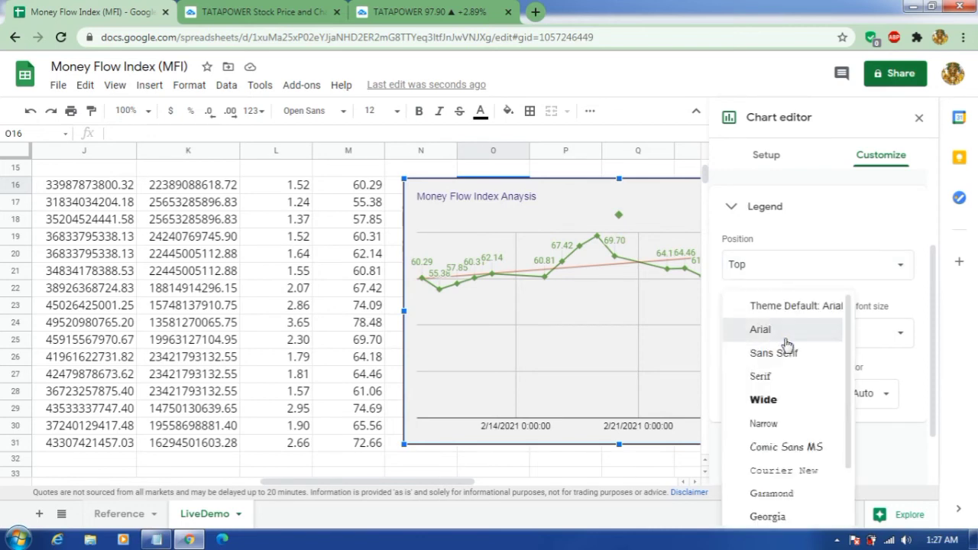
left_click(786, 342)
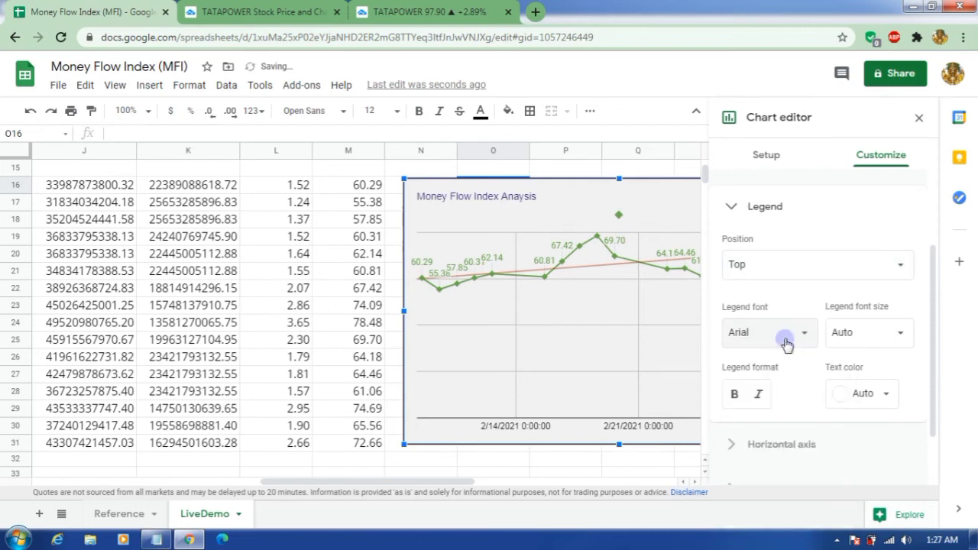
Set the chart legend's font size to 10 and its text color to dark red
left_click(901, 342)
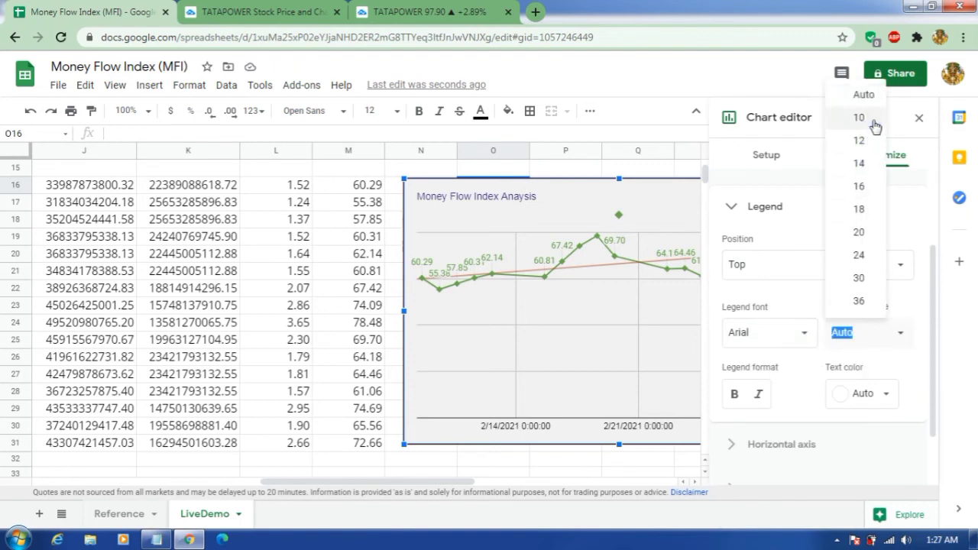
left_click(875, 126)
left_click(864, 394)
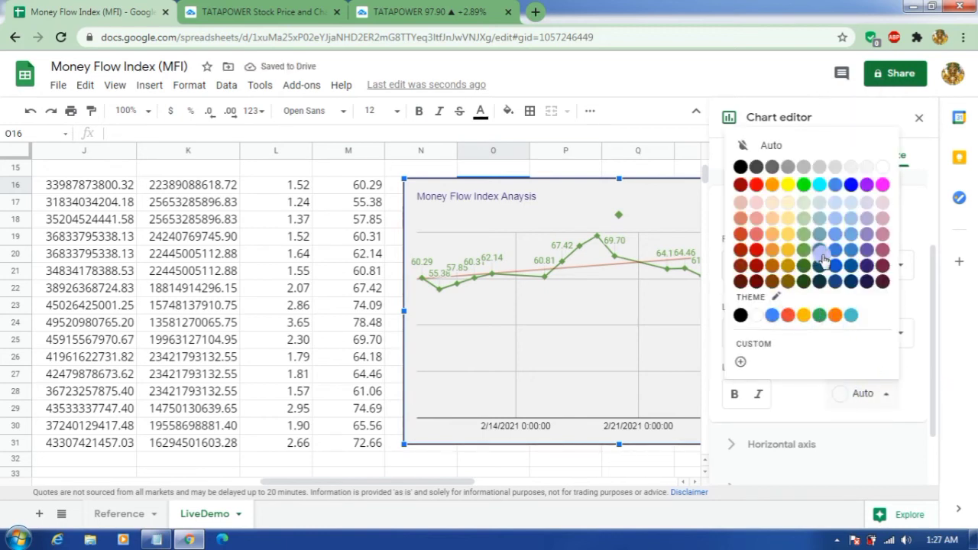
left_click(865, 251)
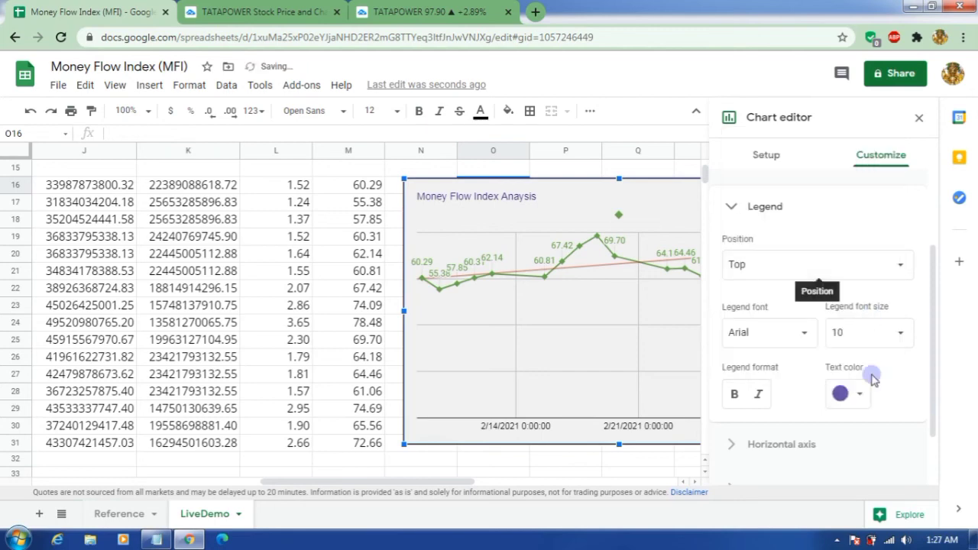
scroll(879, 453, "down", 1)
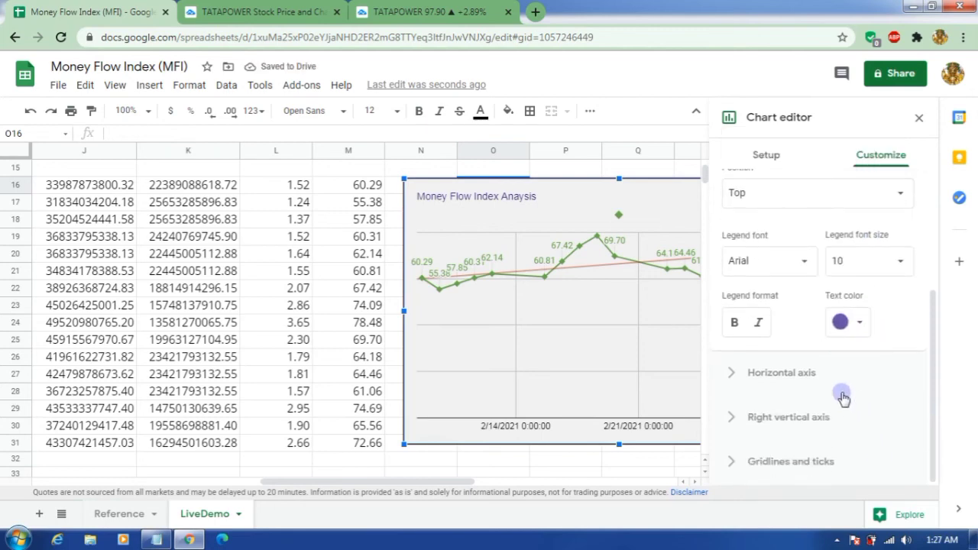
left_click(840, 322)
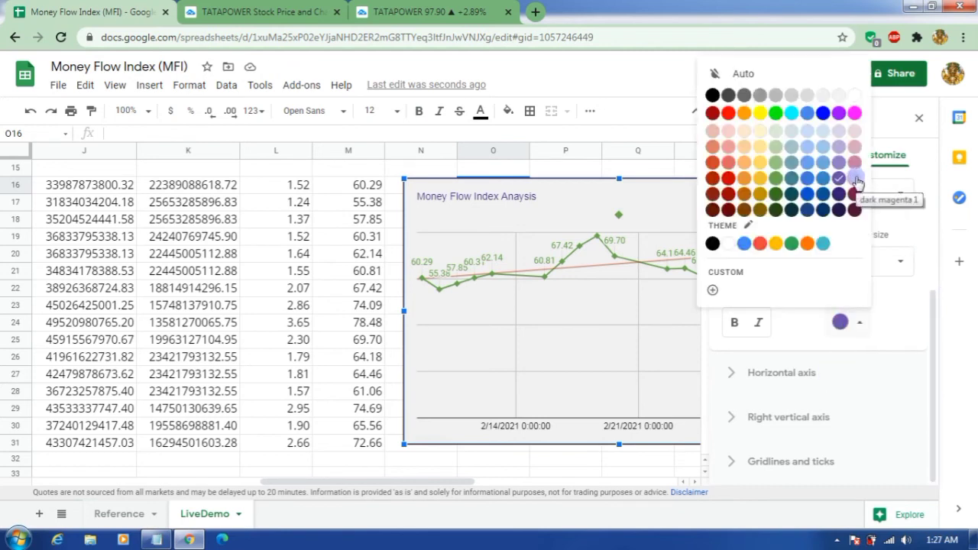
left_click(710, 180)
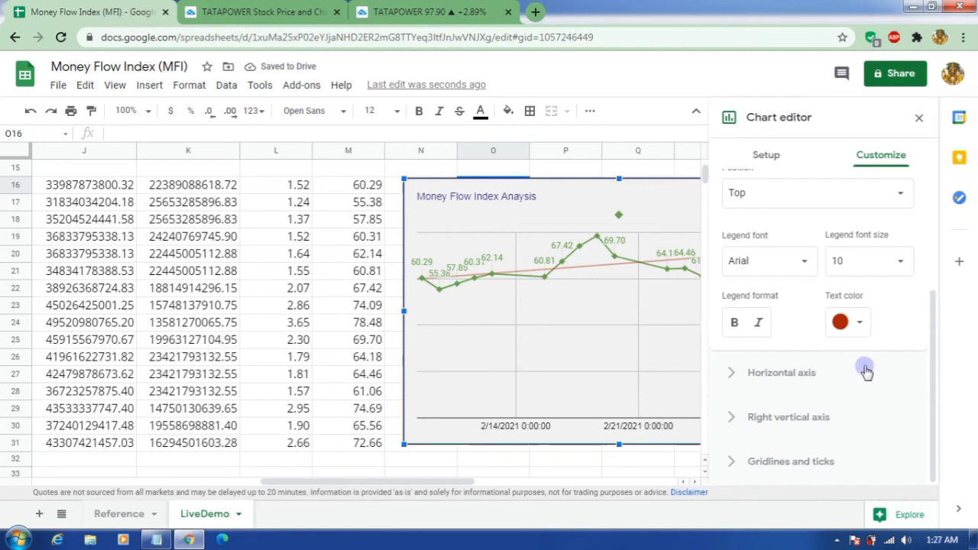
Slant the chart's horizontal axis labels at 30°
left_click(796, 372)
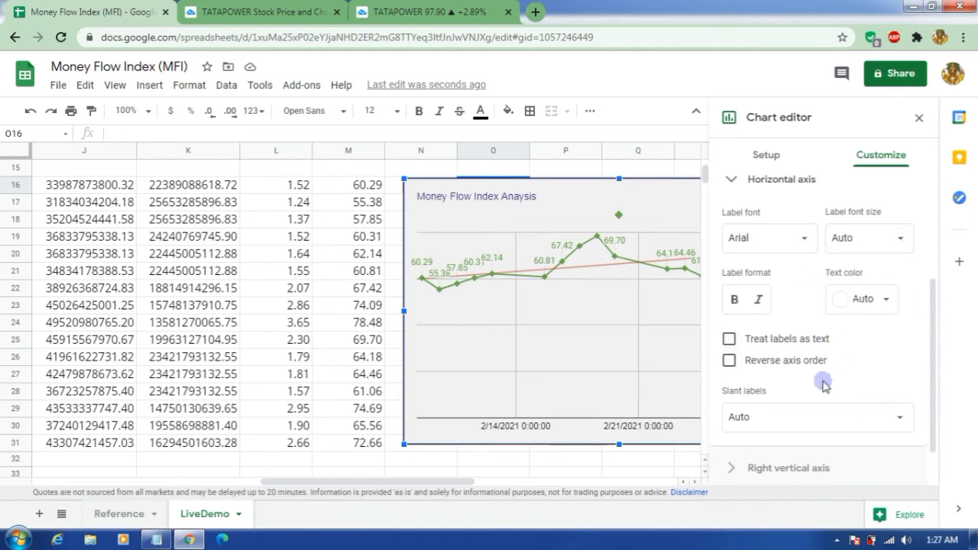
scroll(816, 412, "down", 1)
scroll(816, 412, "down", 1)
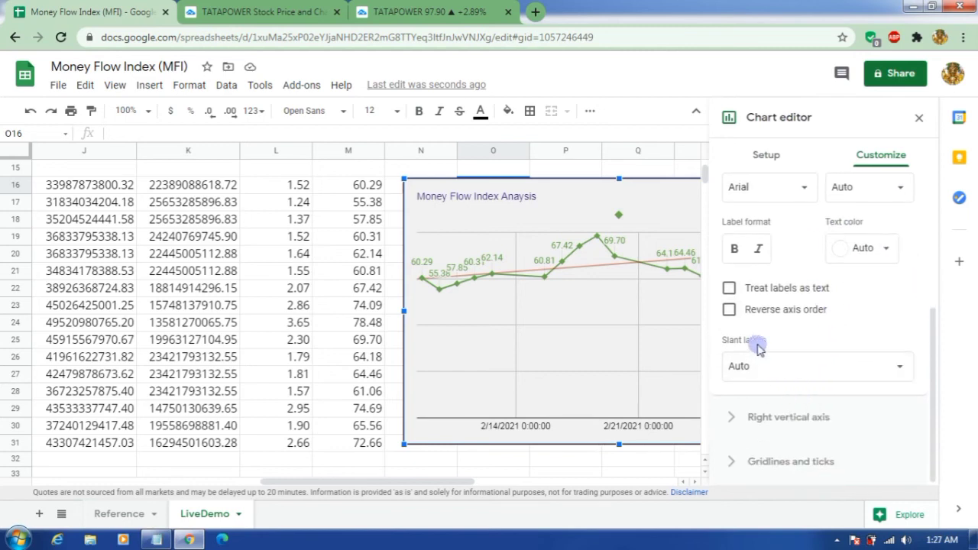
left_click(847, 365)
left_click(773, 443)
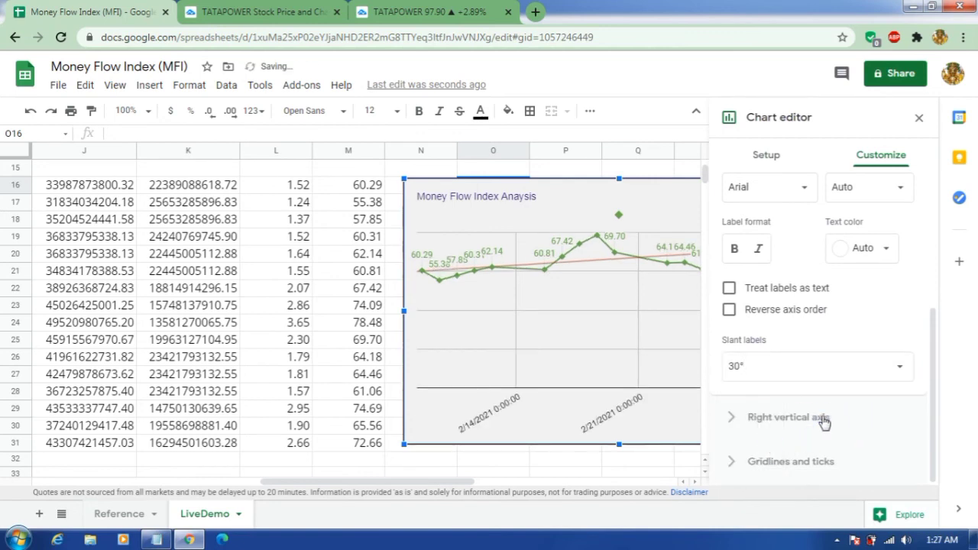
Turn on Aggregate for the chart's X-axis range A16:A31 and close the chart editor to view the whole chart
left_click(765, 417)
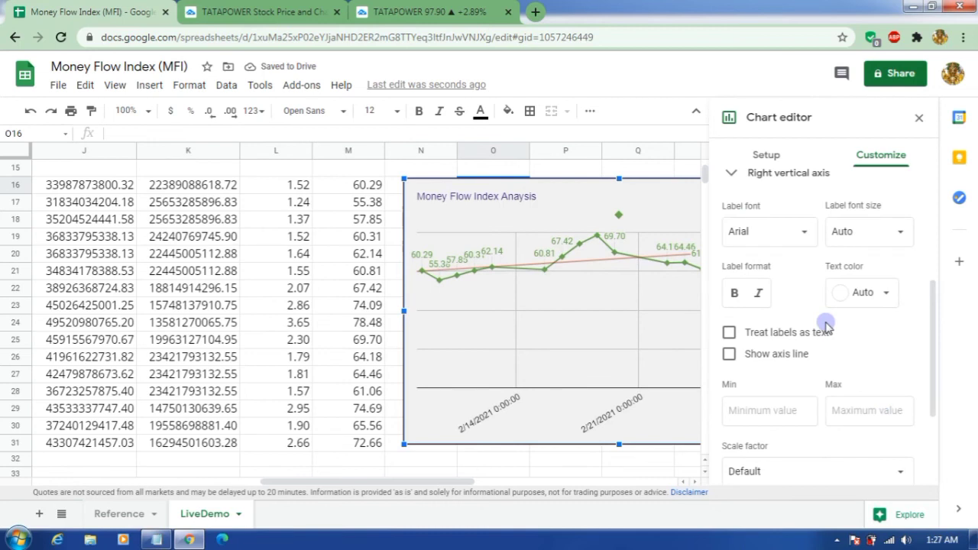
scroll(861, 360, "up", 1)
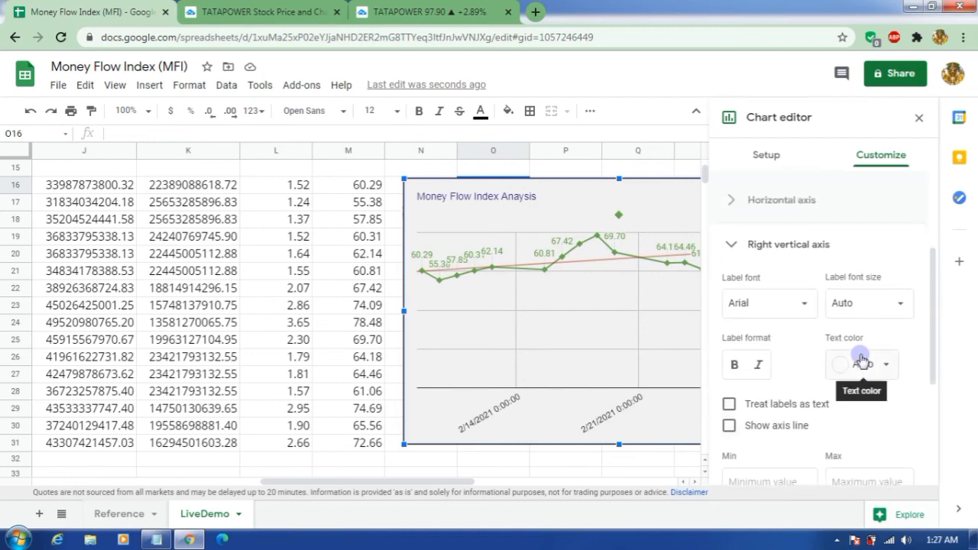
left_click(770, 159)
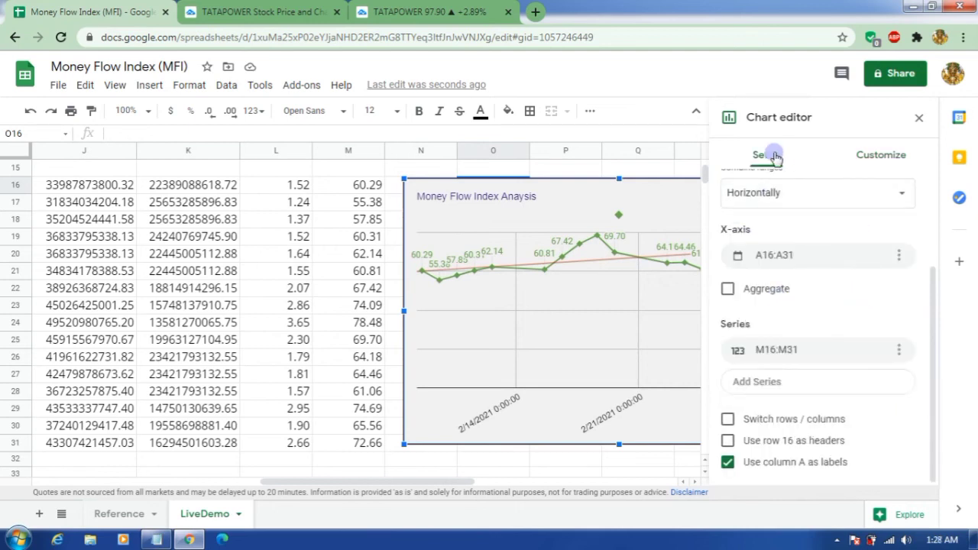
left_click(730, 290)
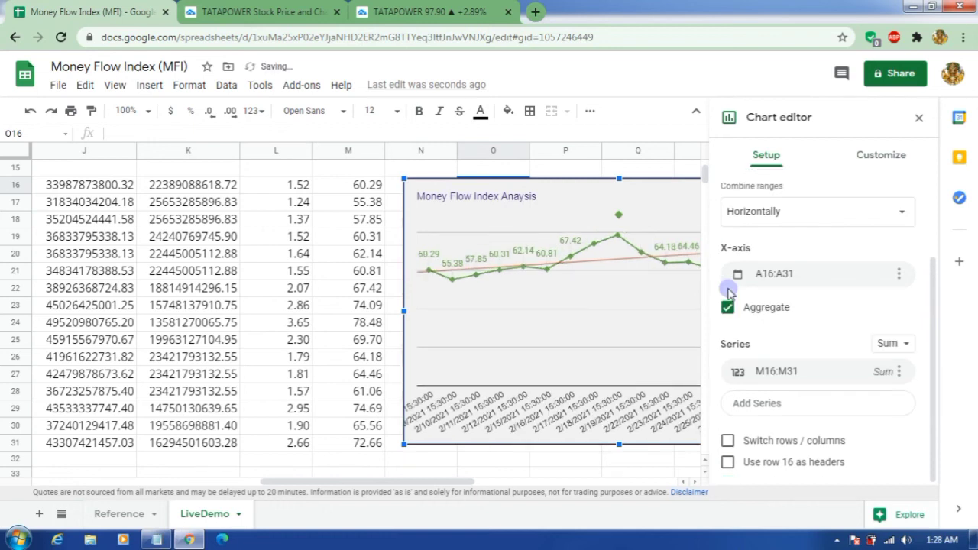
left_click(730, 307)
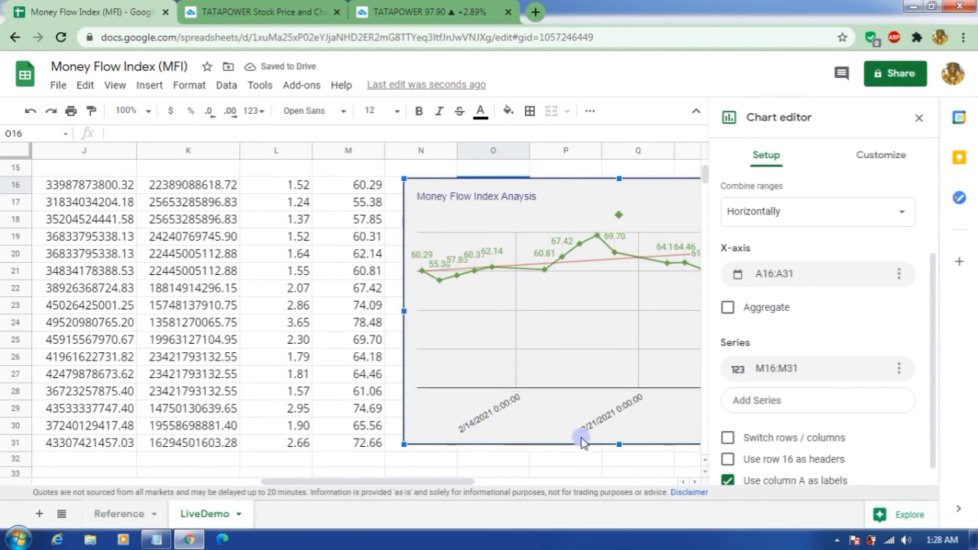
left_click(728, 308)
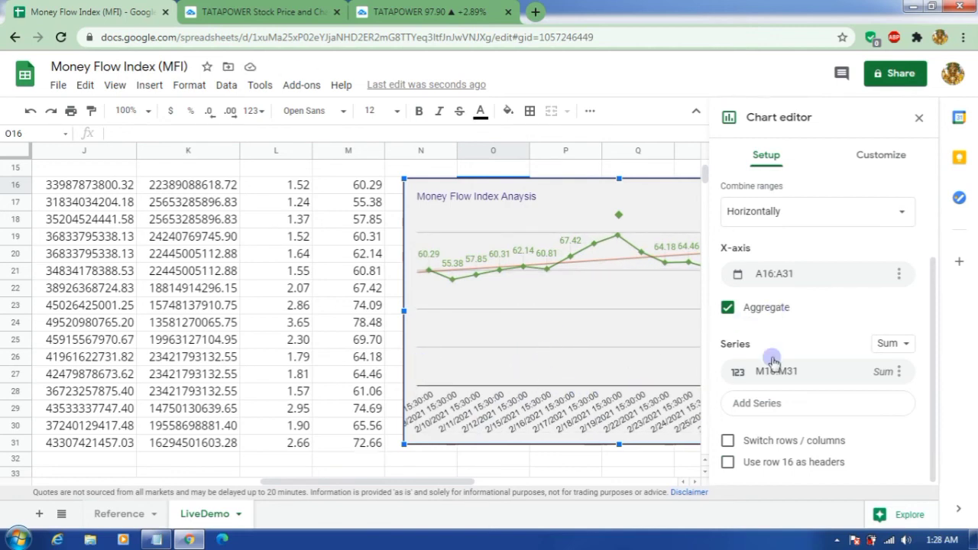
left_click(898, 162)
scroll(877, 336, "down", 4)
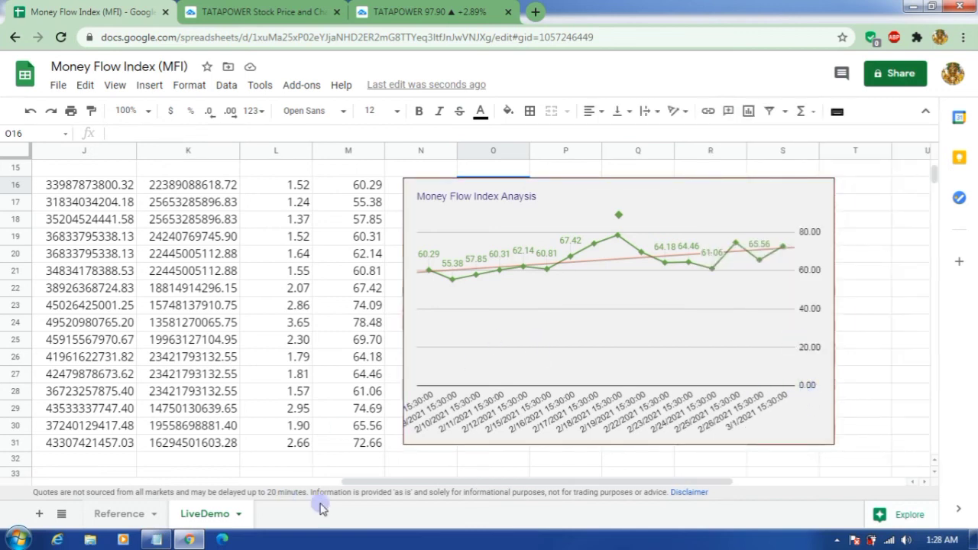
Look up the MFI value range in the Notepad notes and return to the spreadsheet in Chrome
left_click(156, 539)
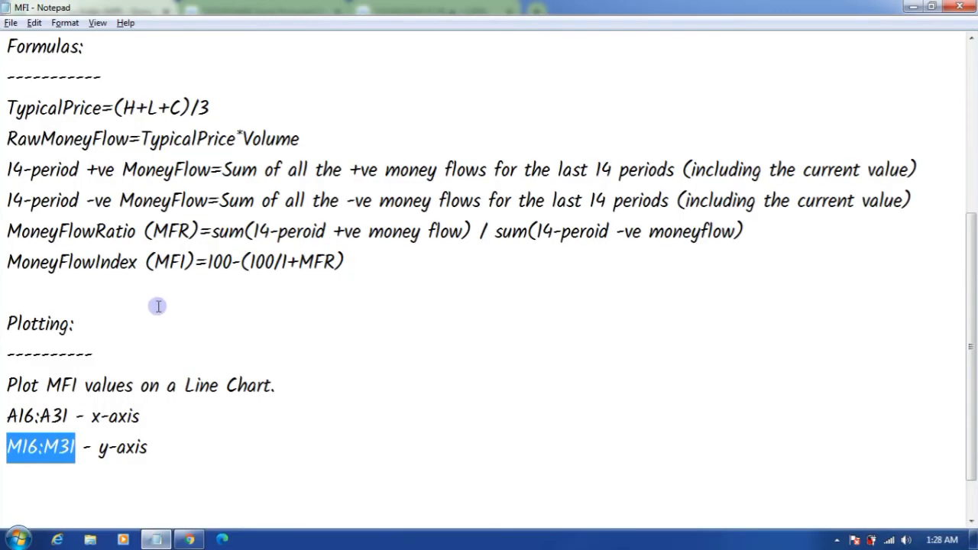
scroll(153, 306, "up", 4)
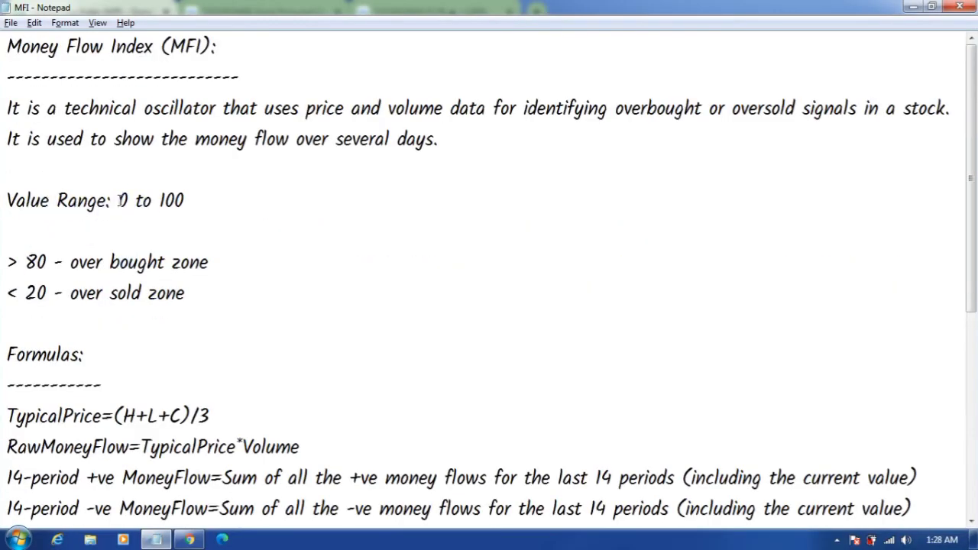
left_click_drag(120, 201, 184, 201)
left_click(201, 540)
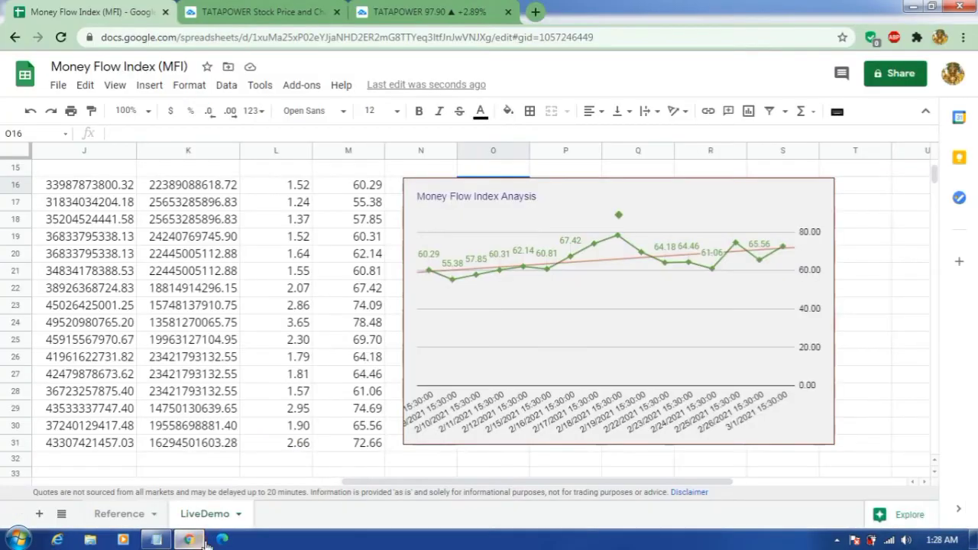
Set the color of the right vertical axis's major gridlines to a muted teal-blue
double_click(821, 266)
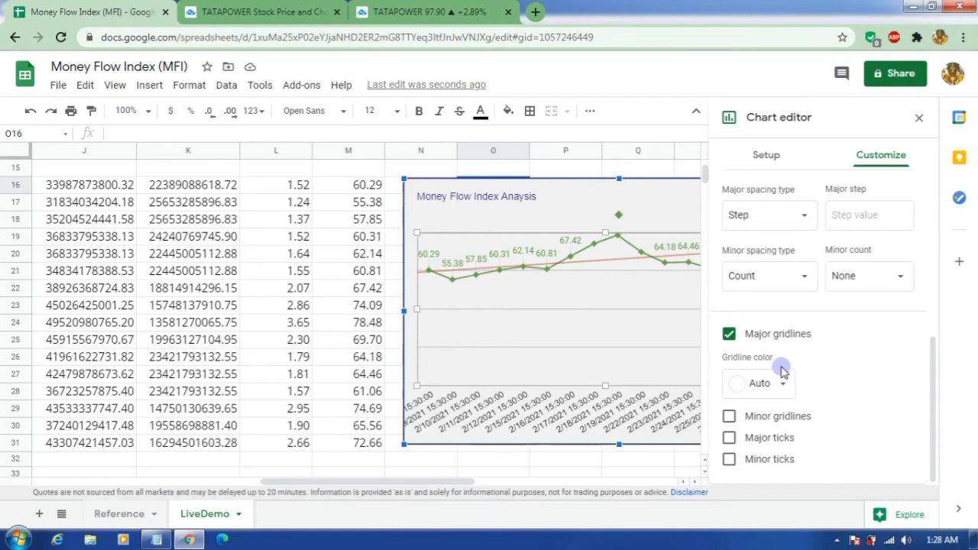
scroll(809, 371, "up", 2)
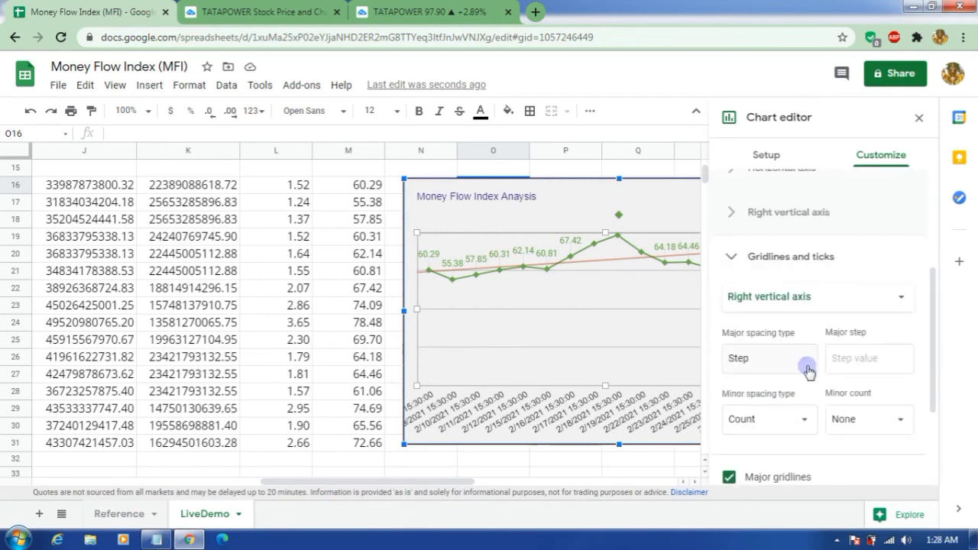
scroll(806, 366, "down", 2)
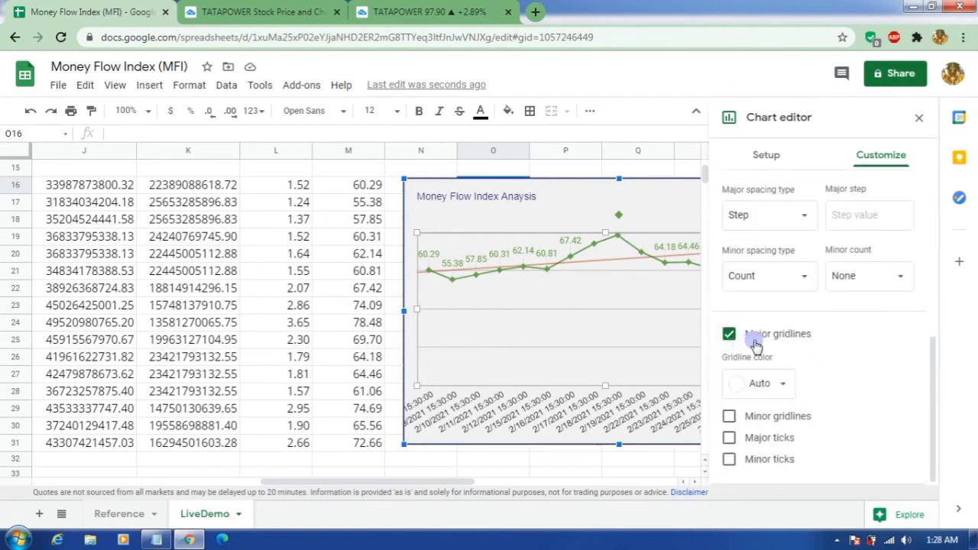
left_click(779, 386)
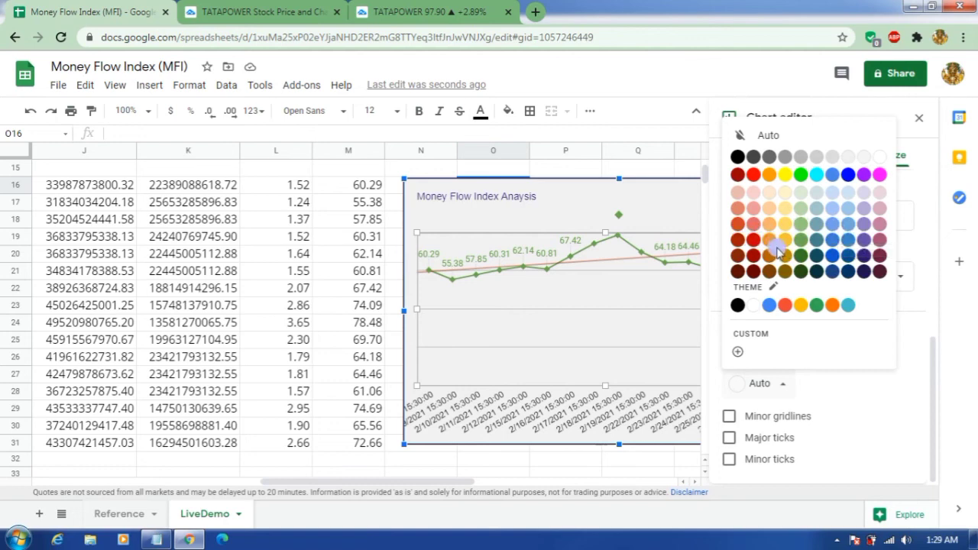
left_click(754, 225)
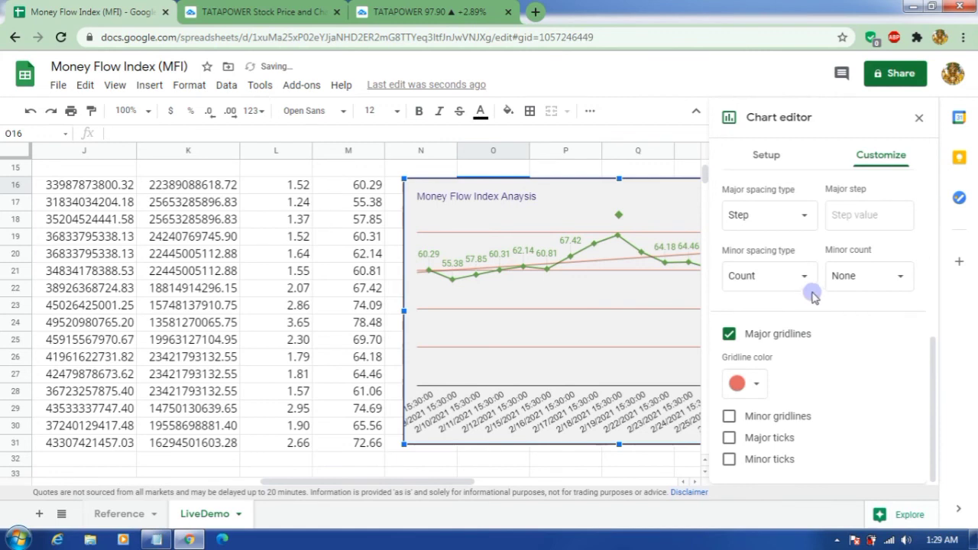
left_click(745, 382)
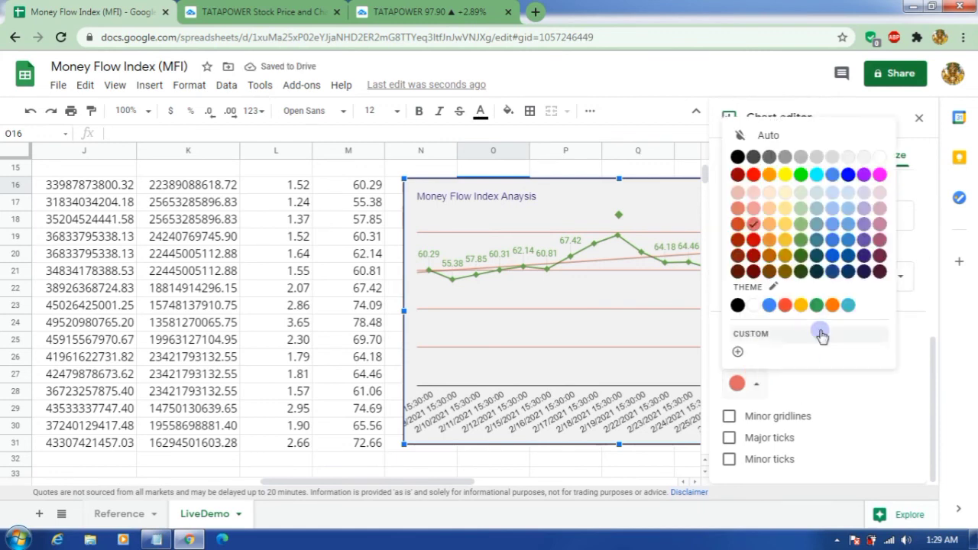
left_click(817, 226)
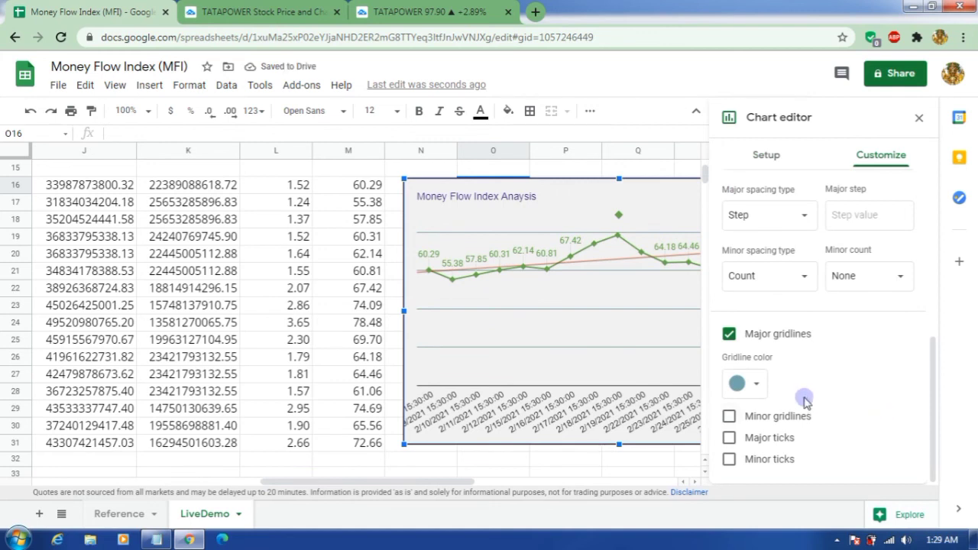
Space the right vertical axis's major gridlines by Count with a major count of 6 and close the chart editor
scroll(804, 400, "up", 1)
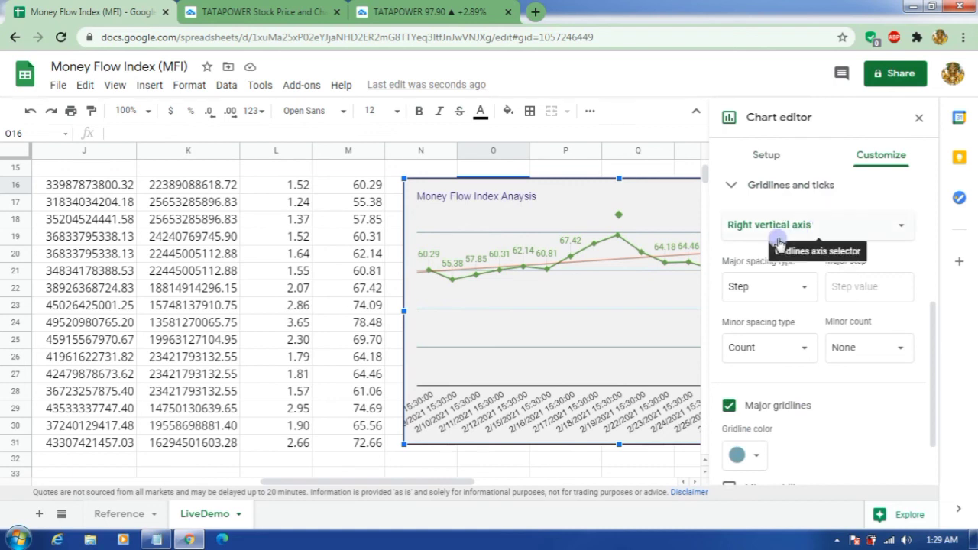
left_click(825, 231)
left_click(825, 233)
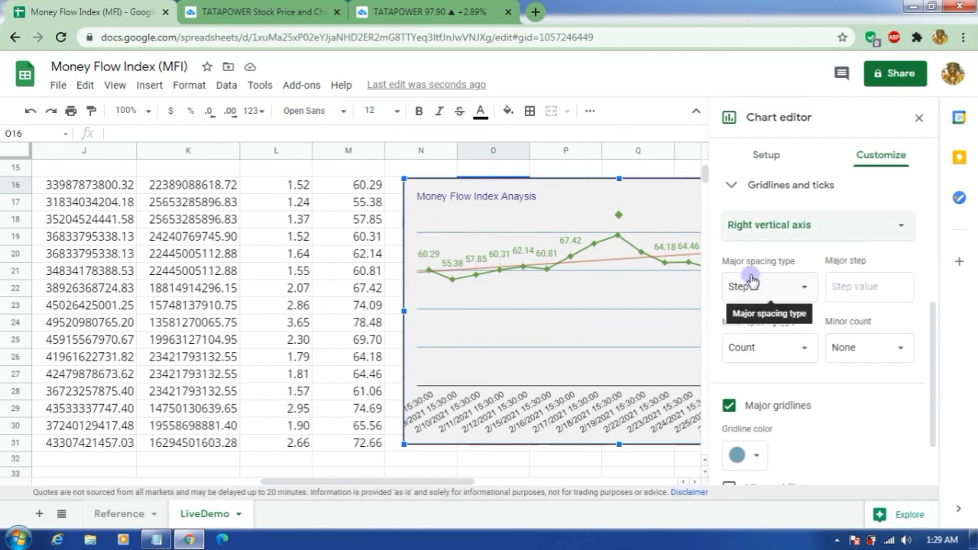
left_click(800, 286)
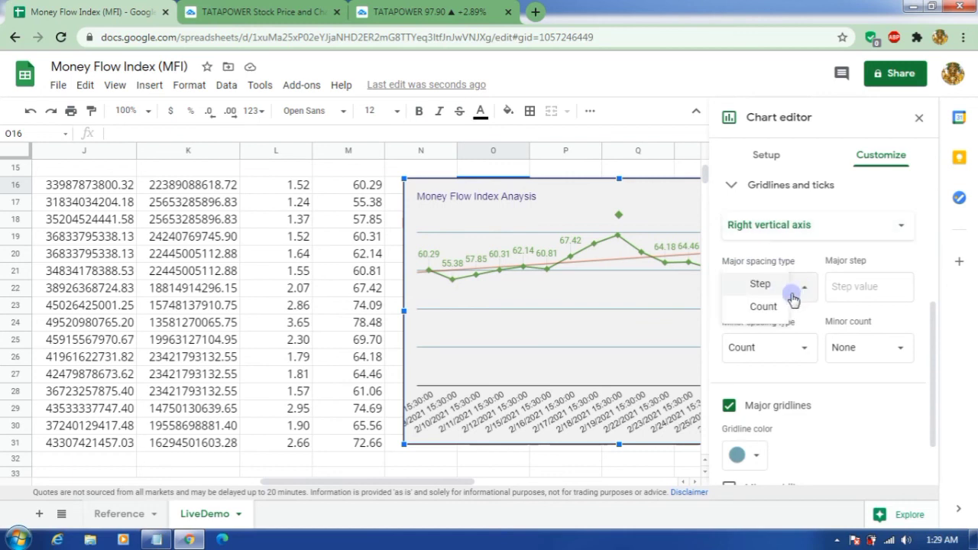
left_click(764, 307)
left_click(882, 287)
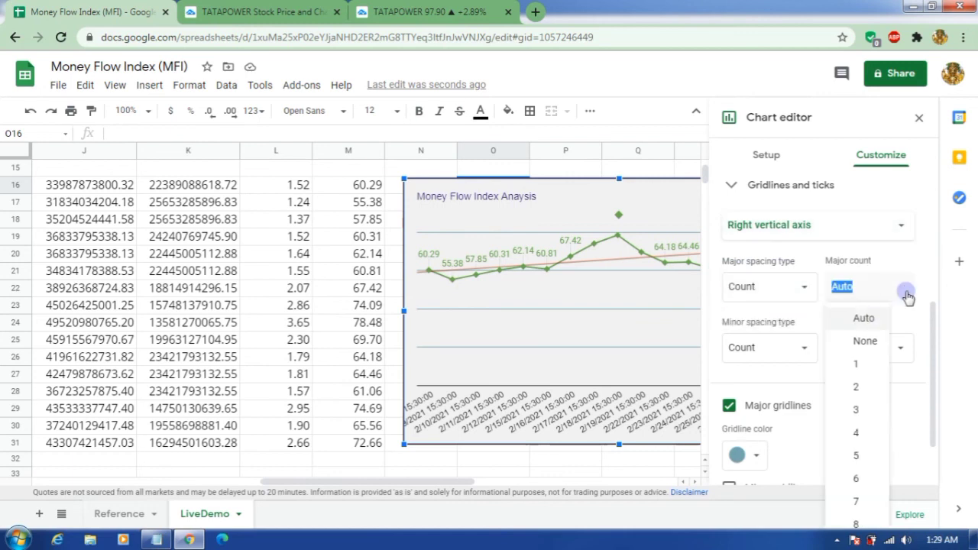
left_click(869, 478)
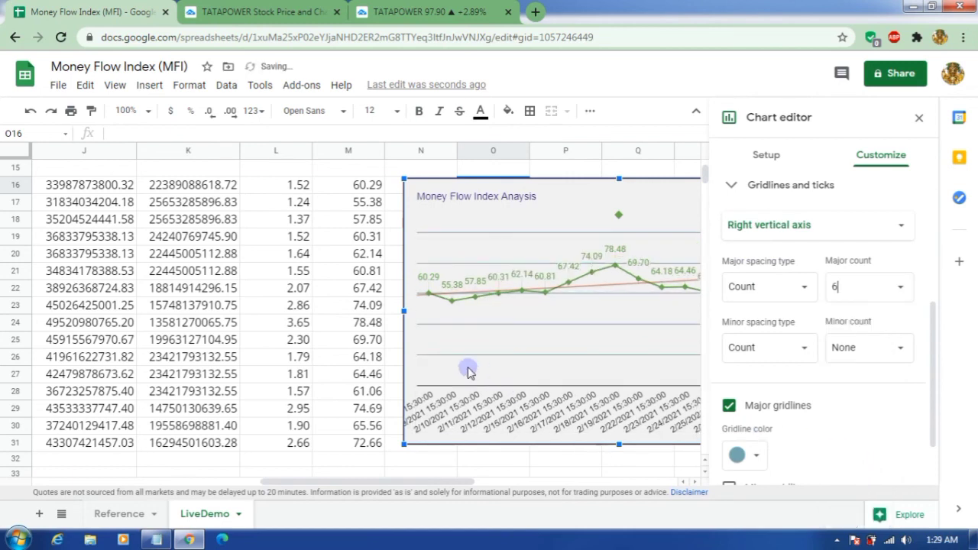
left_click(897, 289)
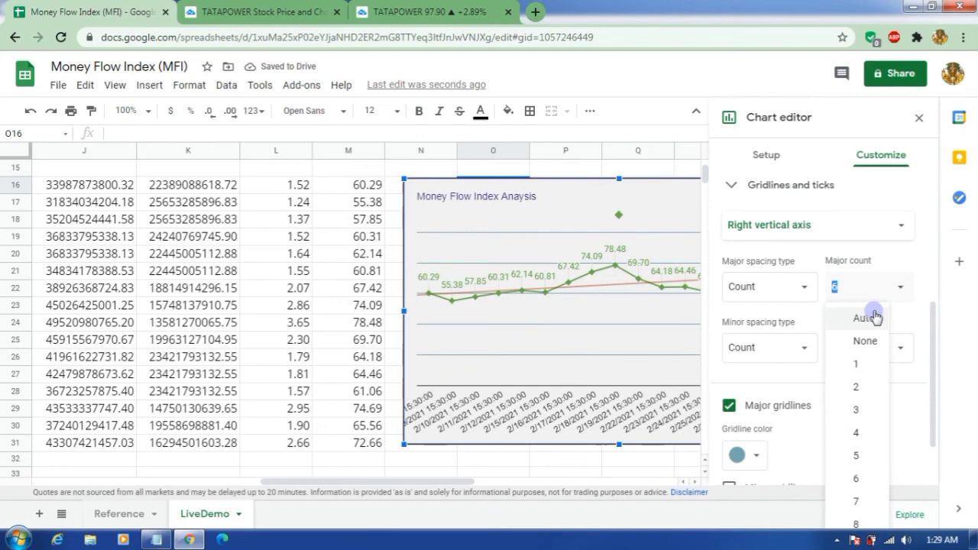
left_click(909, 258)
left_click(920, 117)
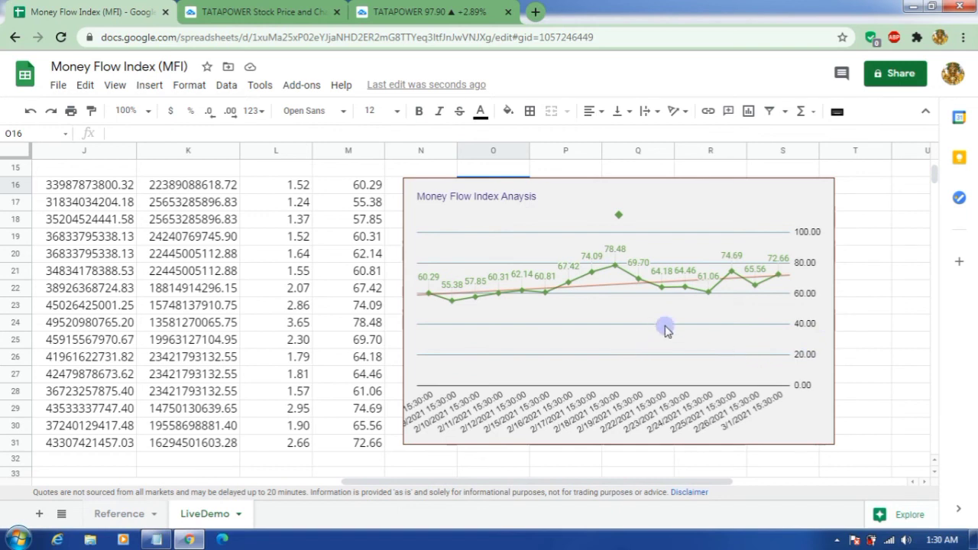
Turn on major ticks for the chart's right vertical axis and close the chart editor
left_click(742, 298)
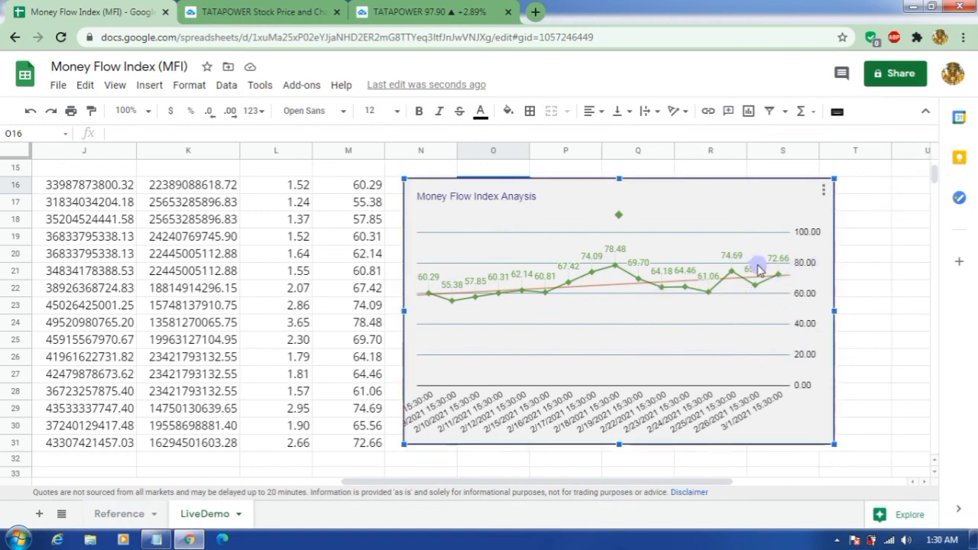
double_click(831, 266)
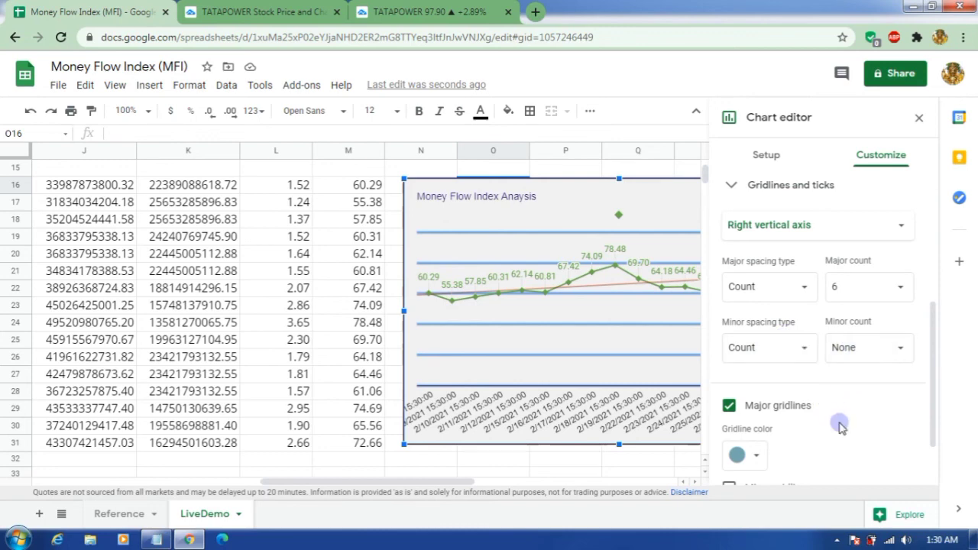
scroll(838, 425, "down", 1)
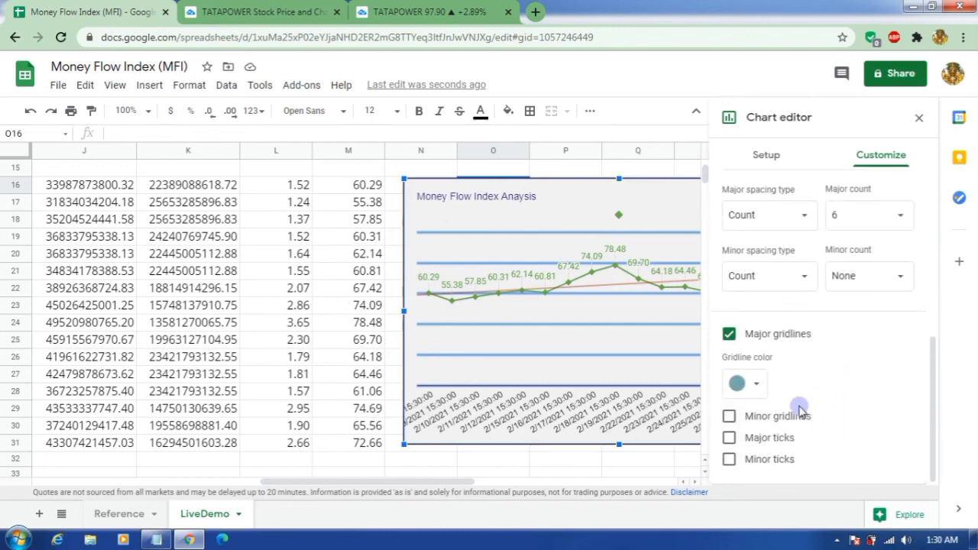
left_click(728, 440)
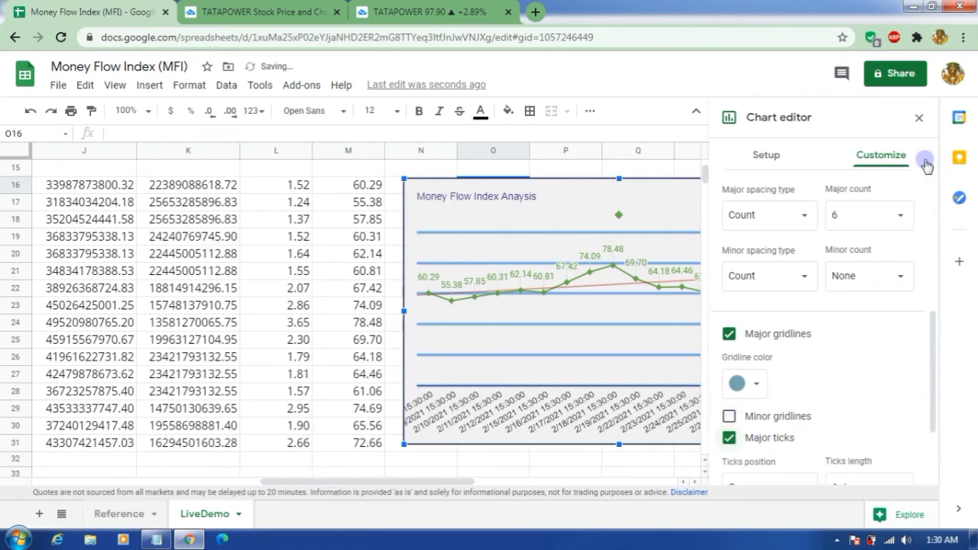
left_click(919, 118)
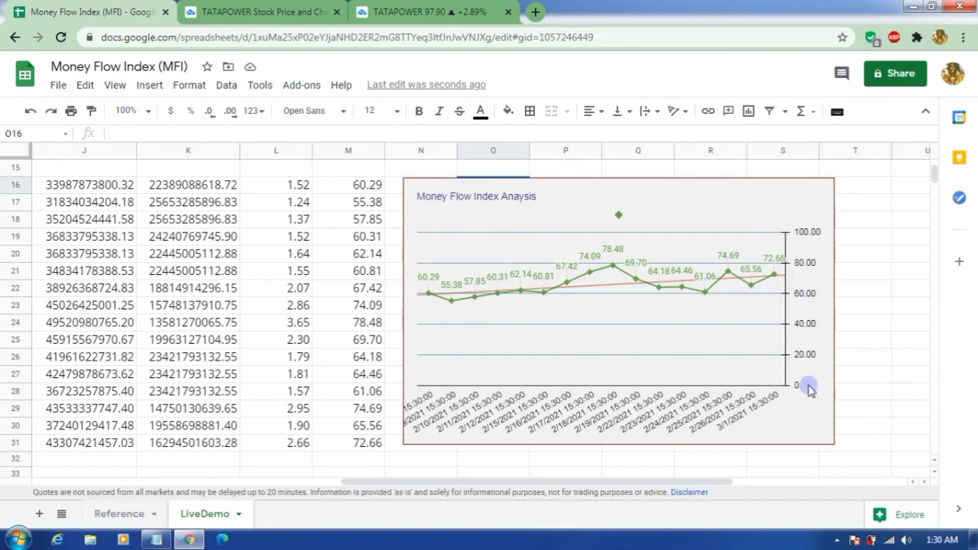
Recolor the chart's Line 1 series to a dark cornflower blue and close the chart editor to view the whole chart
left_click(638, 365)
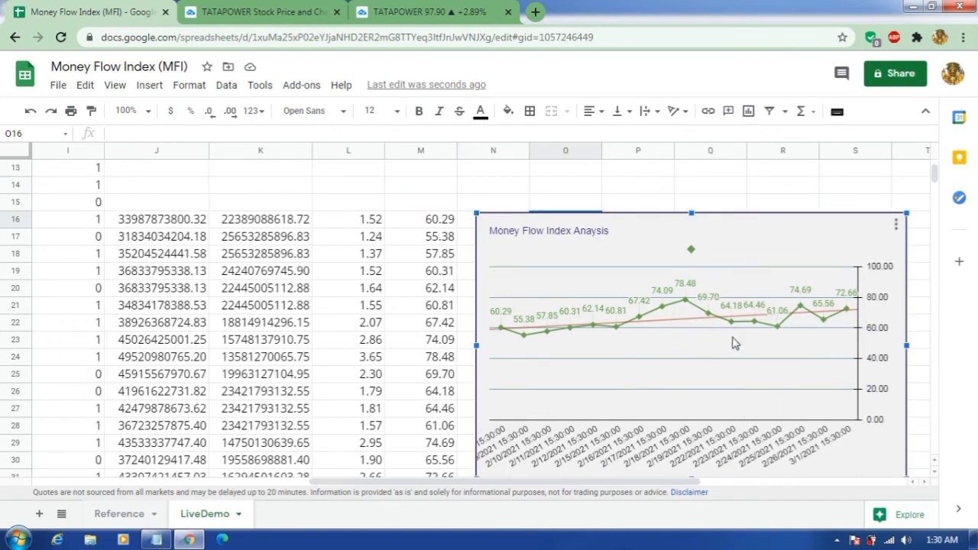
double_click(894, 256)
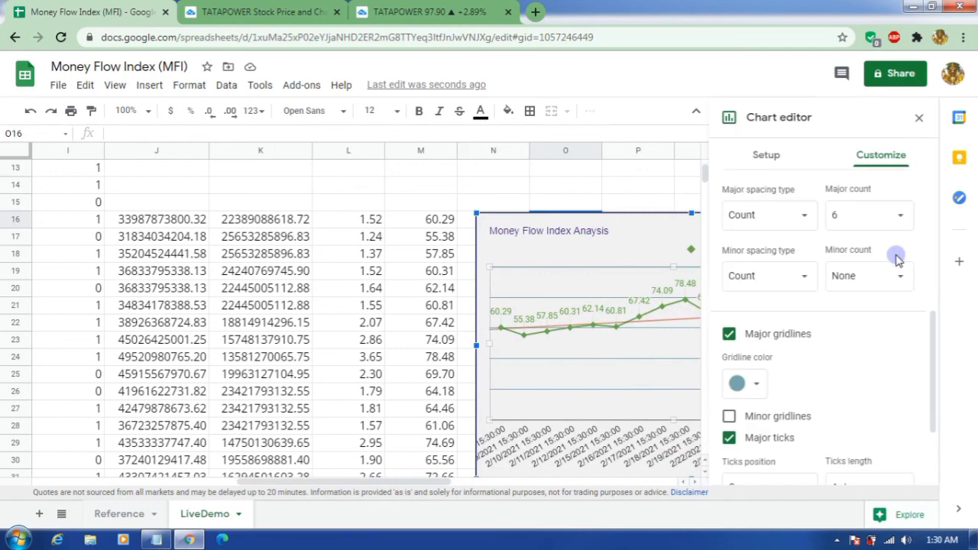
left_click(778, 168)
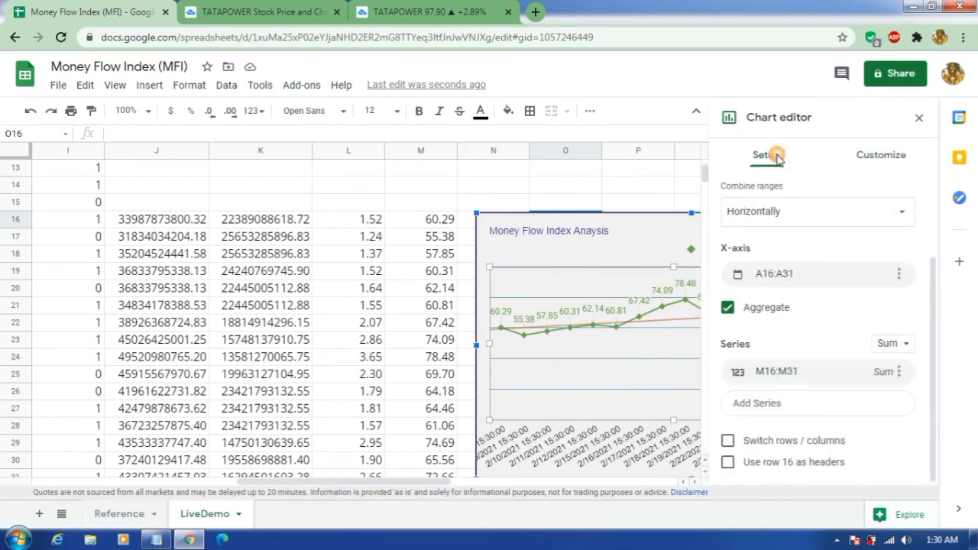
left_click(871, 157)
scroll(866, 256, "up", 3)
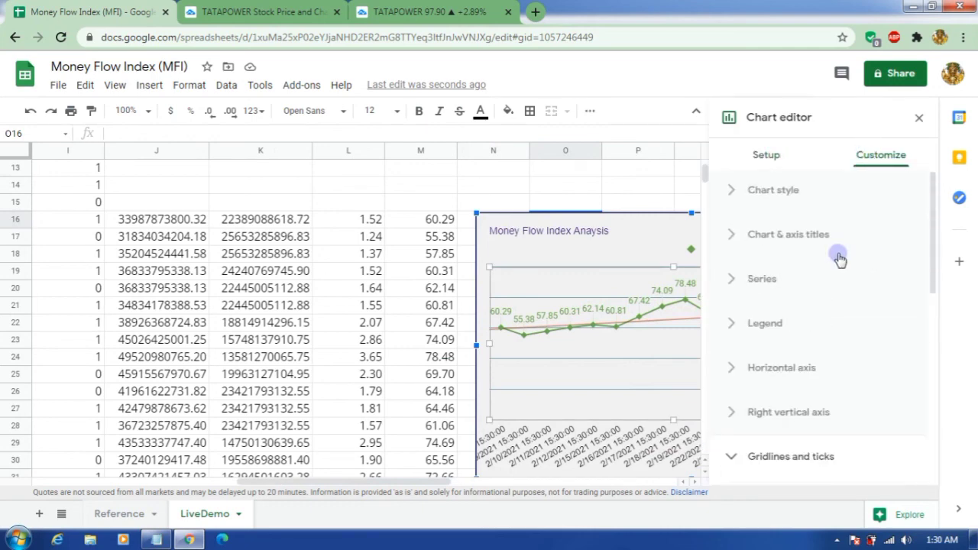
left_click(775, 233)
scroll(864, 355, "down", 2)
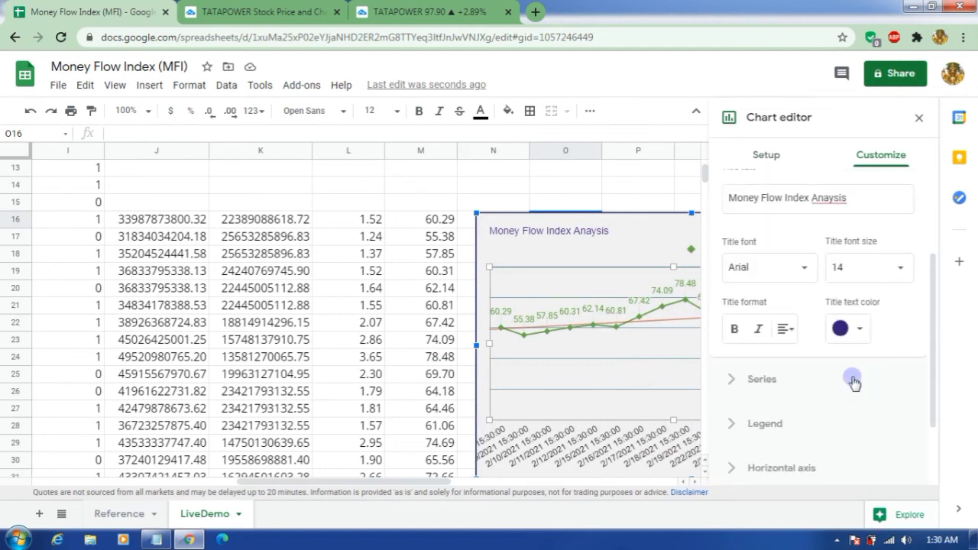
scroll(829, 380, "up", 2)
scroll(829, 380, "down", 2)
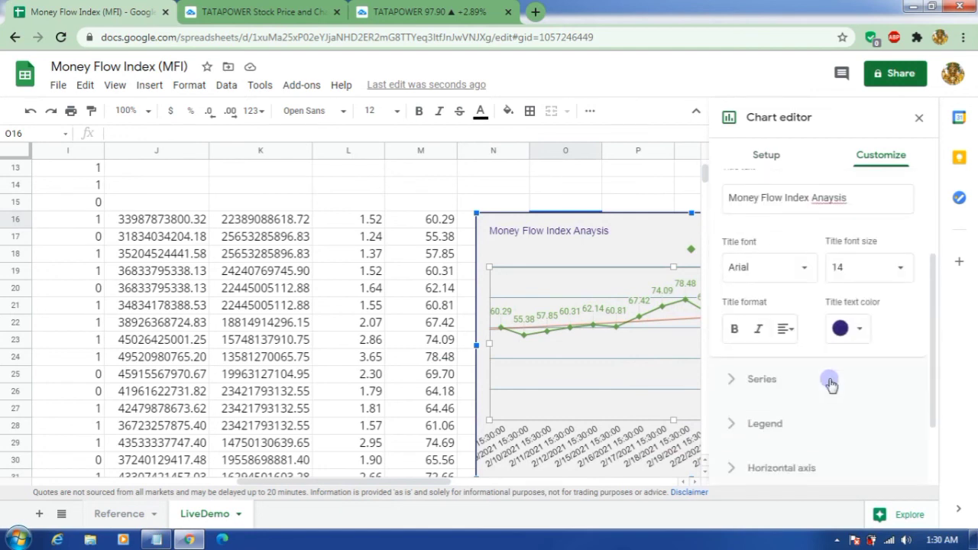
left_click(795, 377)
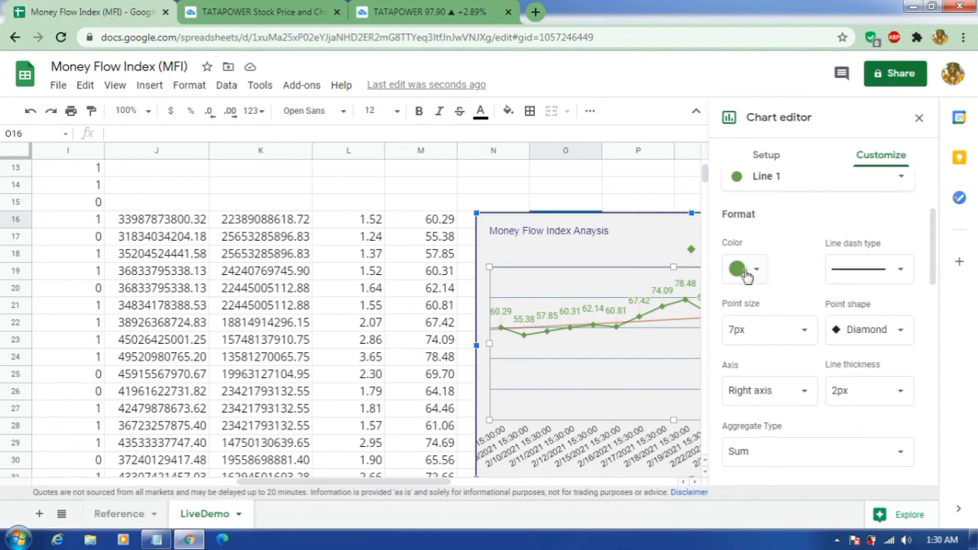
left_click(746, 272)
left_click(848, 344)
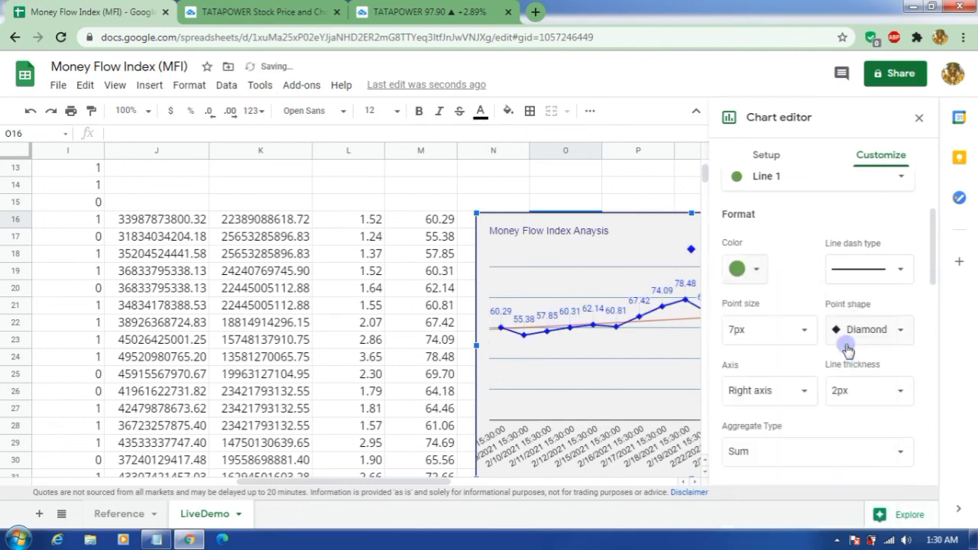
left_click(758, 277)
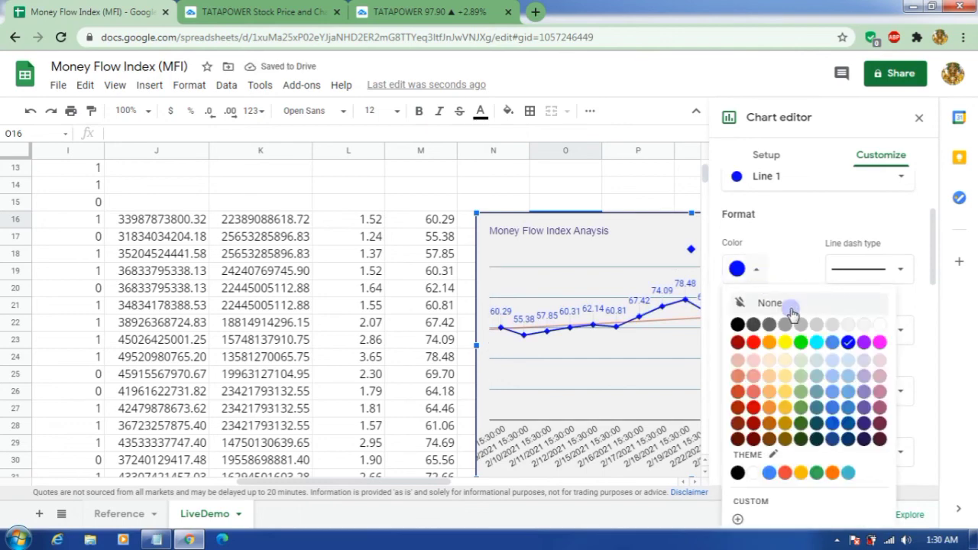
left_click(836, 421)
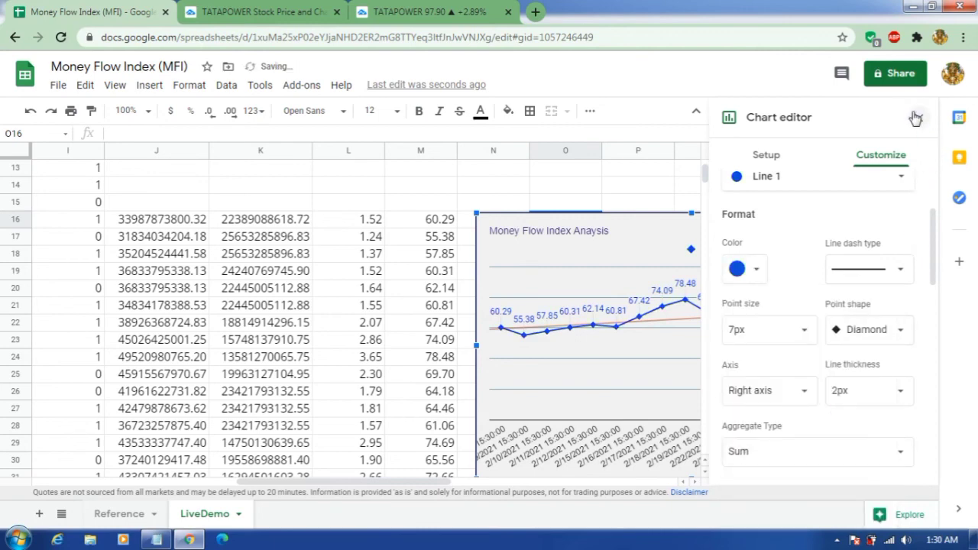
scroll(820, 395, "down", 1)
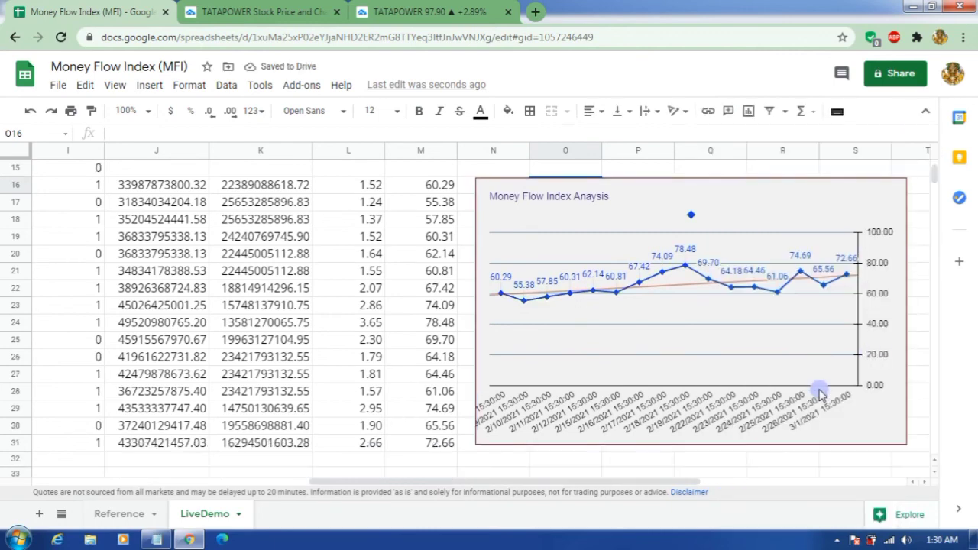
scroll(820, 395, "up", 1)
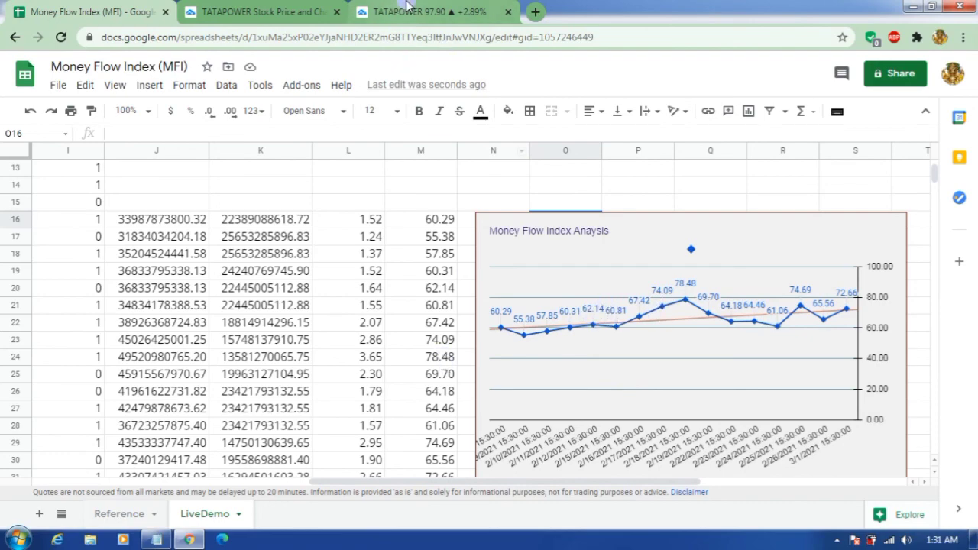
Check the TATAPOWER chart in TradingView briefly and return to the header row of the LiveDemo sheet
left_click(428, 12)
left_click(136, 10)
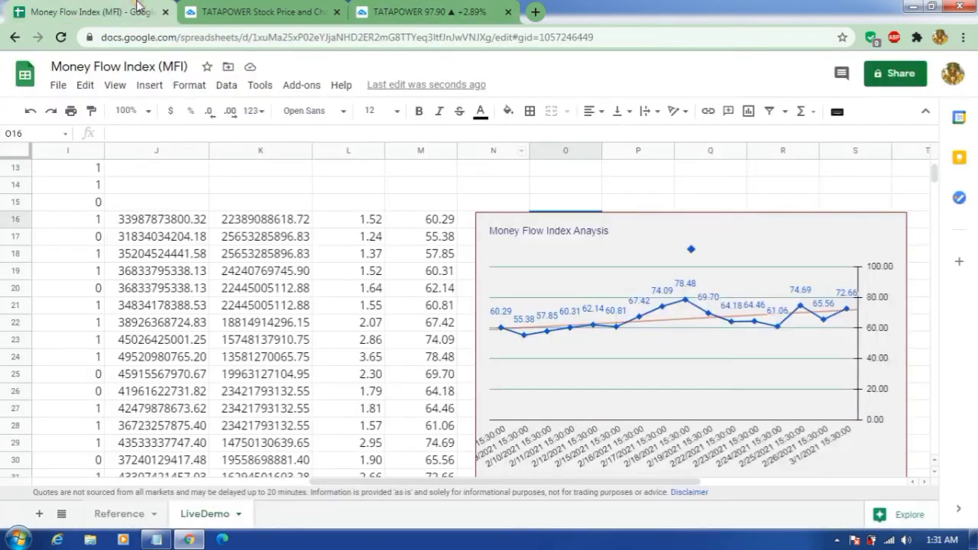
scroll(712, 337, "up", 5)
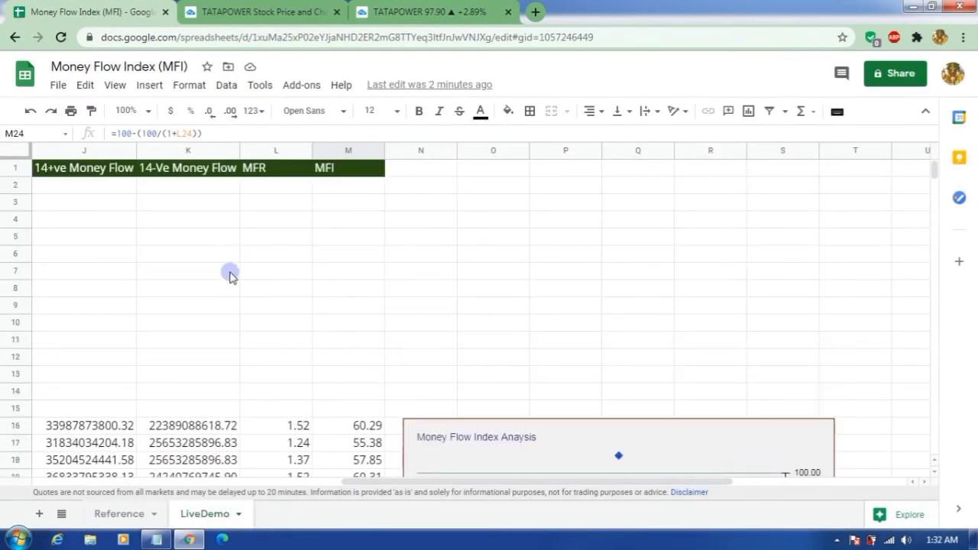